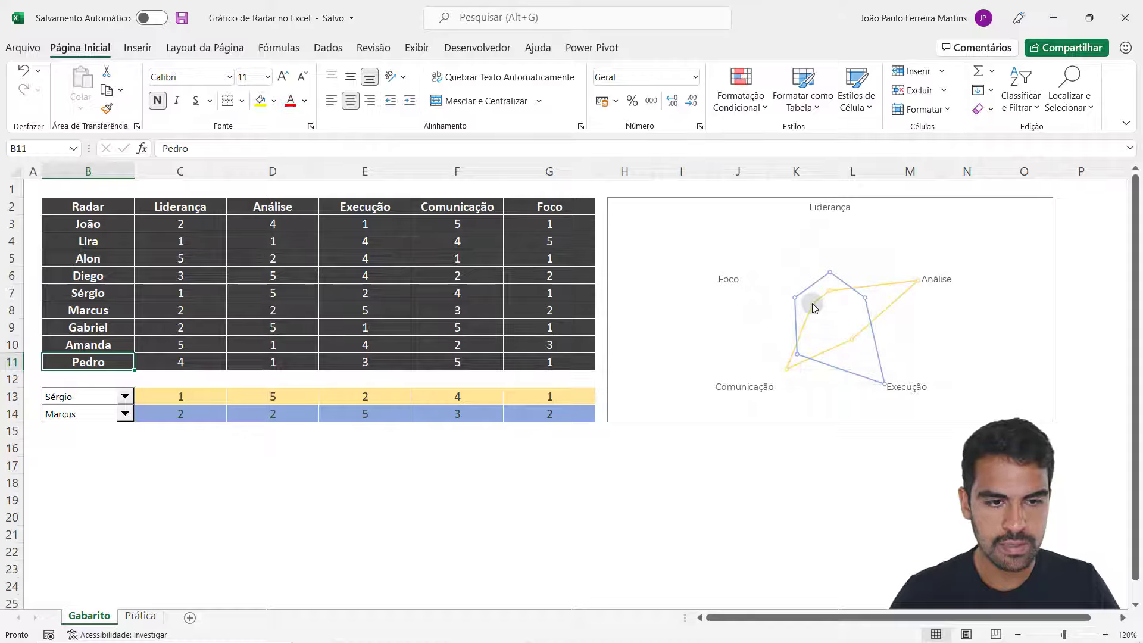
Switch the two people compared in the Gabarito sheet's radar chart to those from table rows 5 and 9
{"action": "mouse_move", "coordinate": [814, 307]}
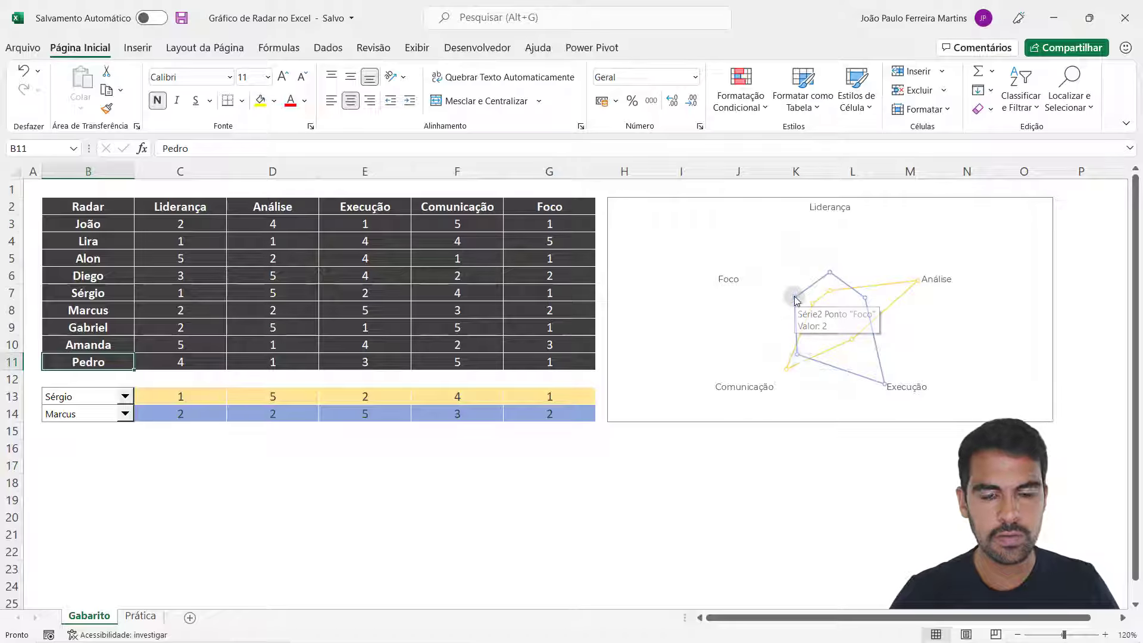
{"action": "left_click", "coordinate": [80, 401]}
{"action": "left_click", "coordinate": [58, 422]}
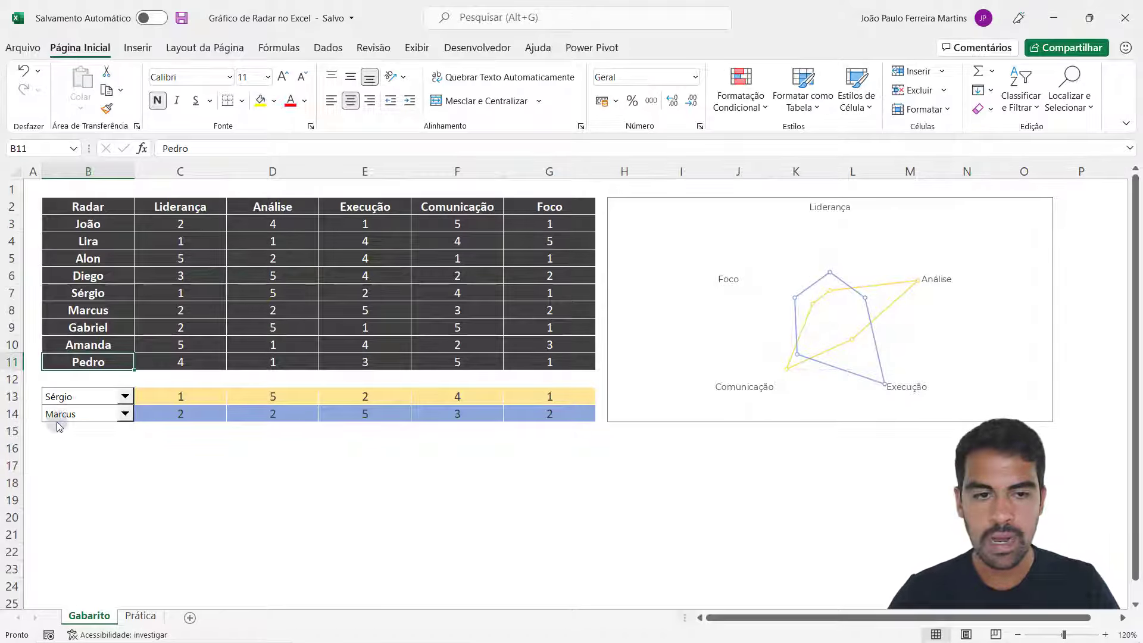
{"action": "left_click", "coordinate": [72, 416]}
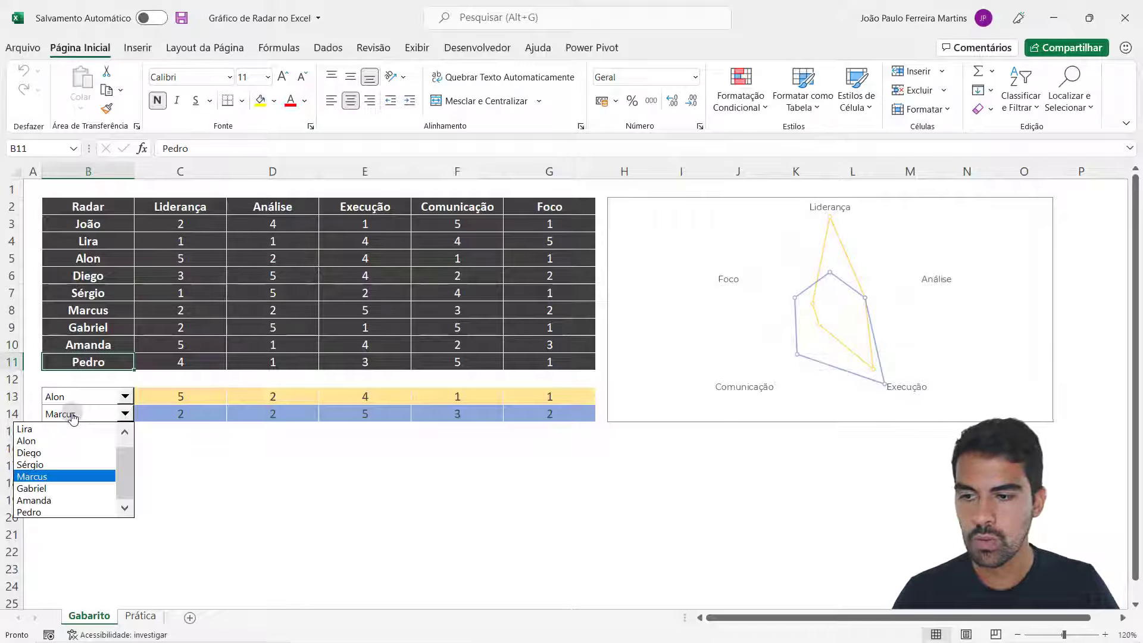
{"action": "left_click", "coordinate": [64, 489]}
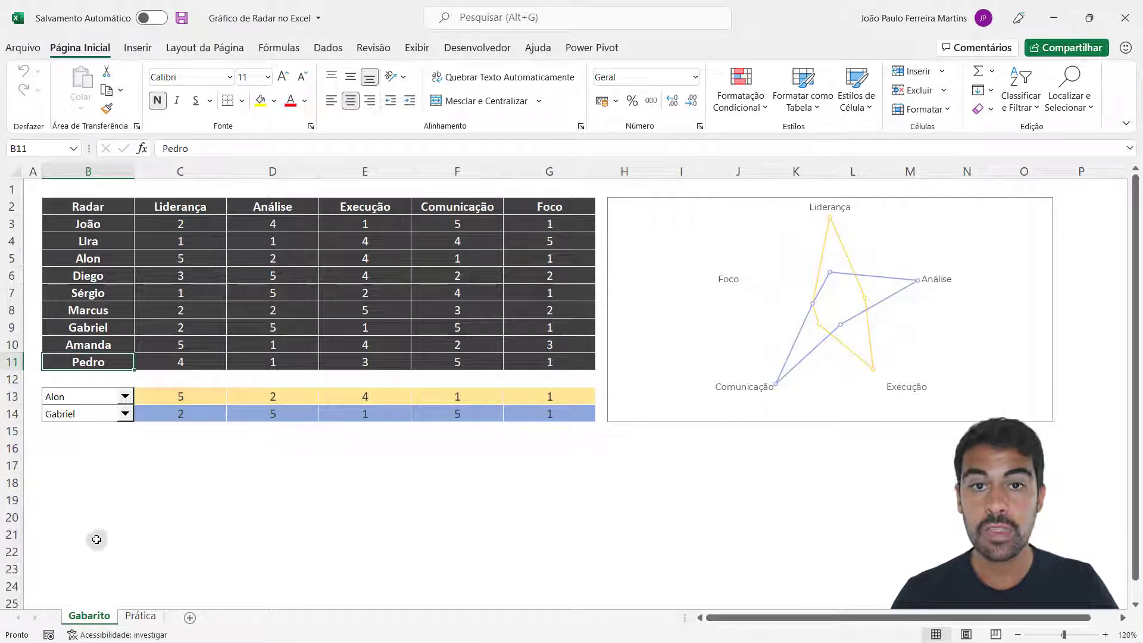
Review the unformatted skills table B2:G11 on the Prática sheet
{"action": "left_click", "coordinate": [141, 615]}
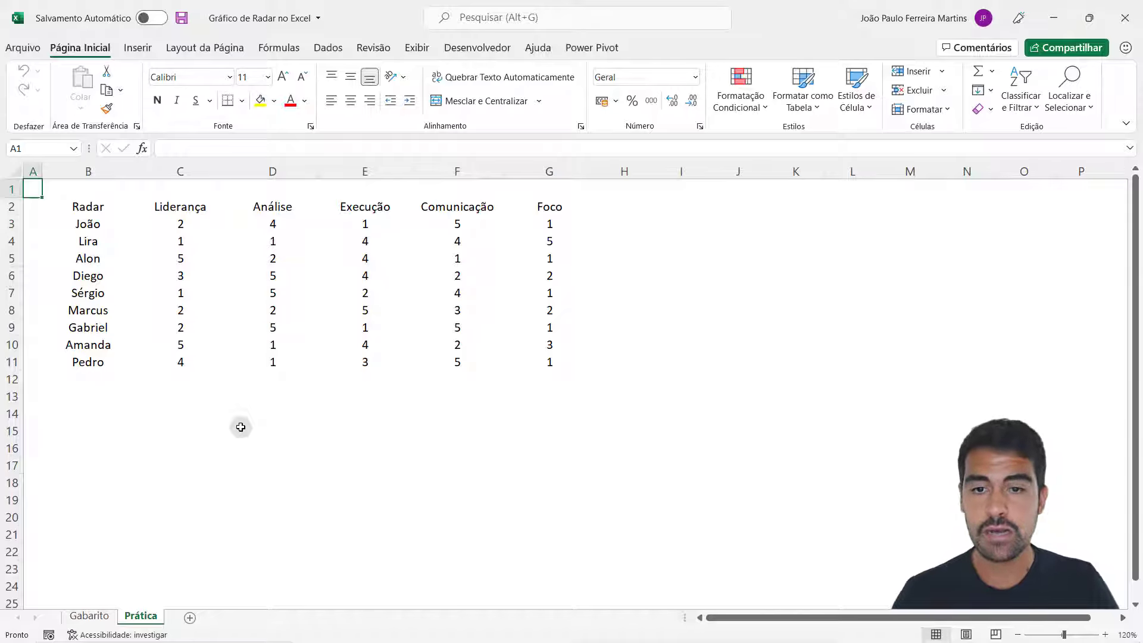
{"action": "left_click_drag", "start_coordinate": [549, 362], "coordinate": [85, 208]}
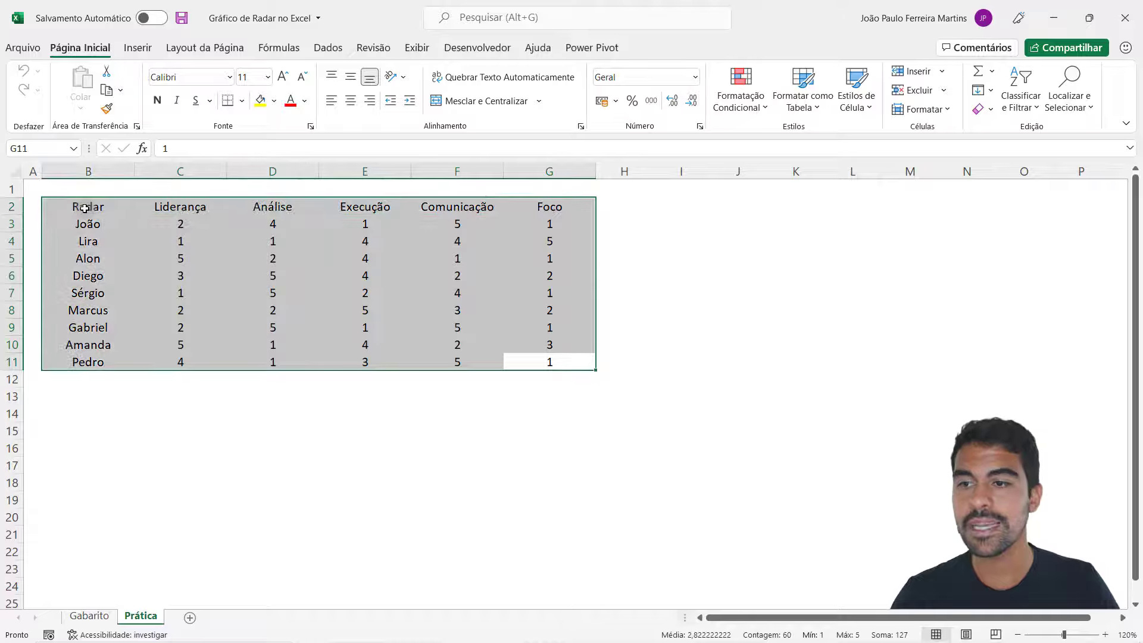
{"action": "left_click", "coordinate": [166, 294]}
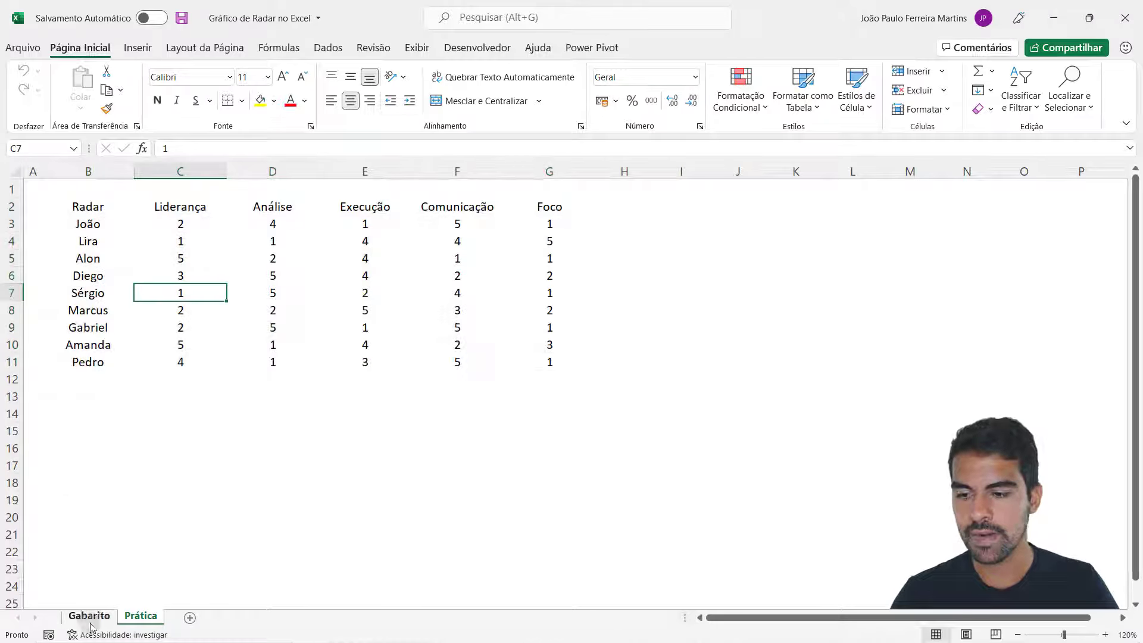
Examine the two person selectors and their score rows C13:G14 on the Gabarito sheet
{"action": "left_click", "coordinate": [90, 623]}
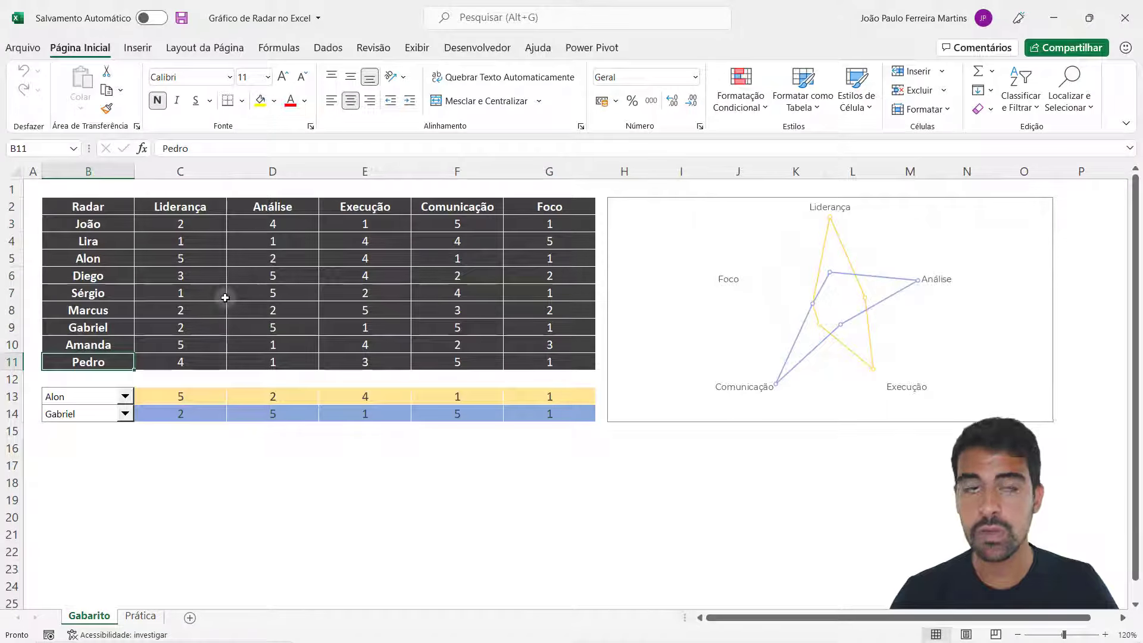
{"action": "left_click", "coordinate": [97, 416]}
{"action": "left_click", "coordinate": [97, 417]}
{"action": "left_click", "coordinate": [99, 396]}
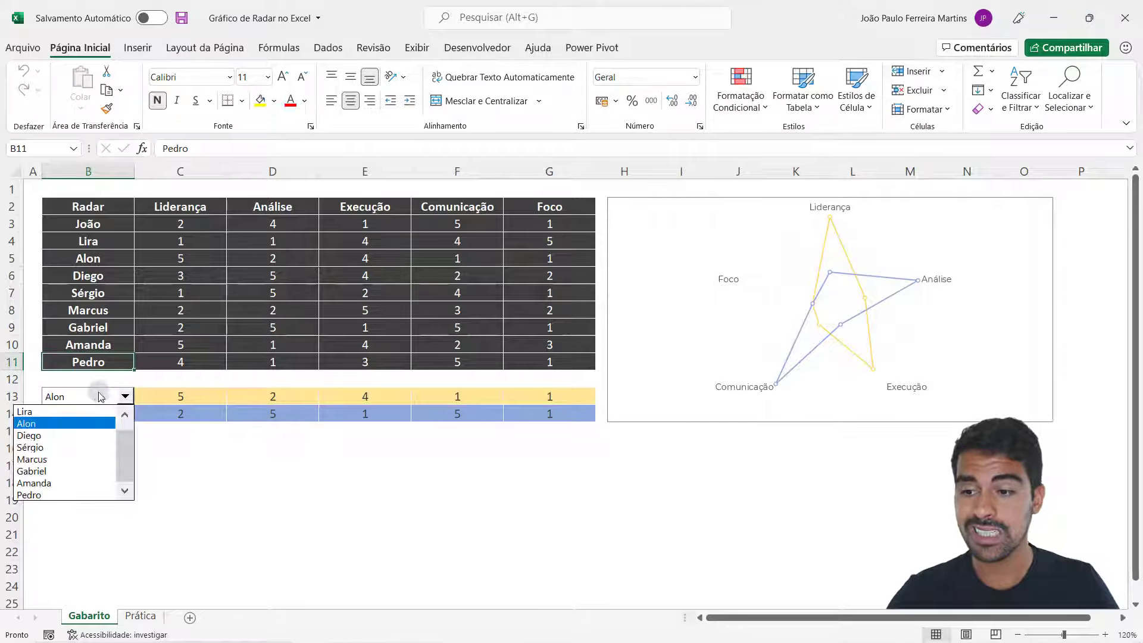
{"action": "left_click", "coordinate": [100, 397]}
{"action": "left_click", "coordinate": [100, 397]}
{"action": "left_click", "coordinate": [198, 371]}
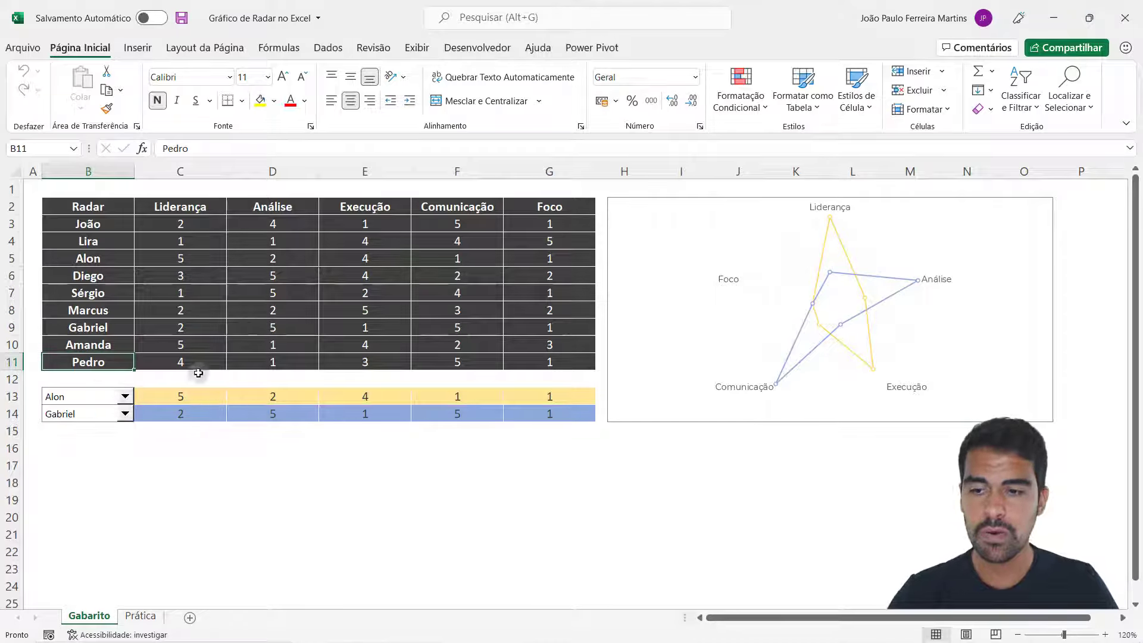
{"action": "left_click_drag", "start_coordinate": [183, 397], "coordinate": [574, 409]}
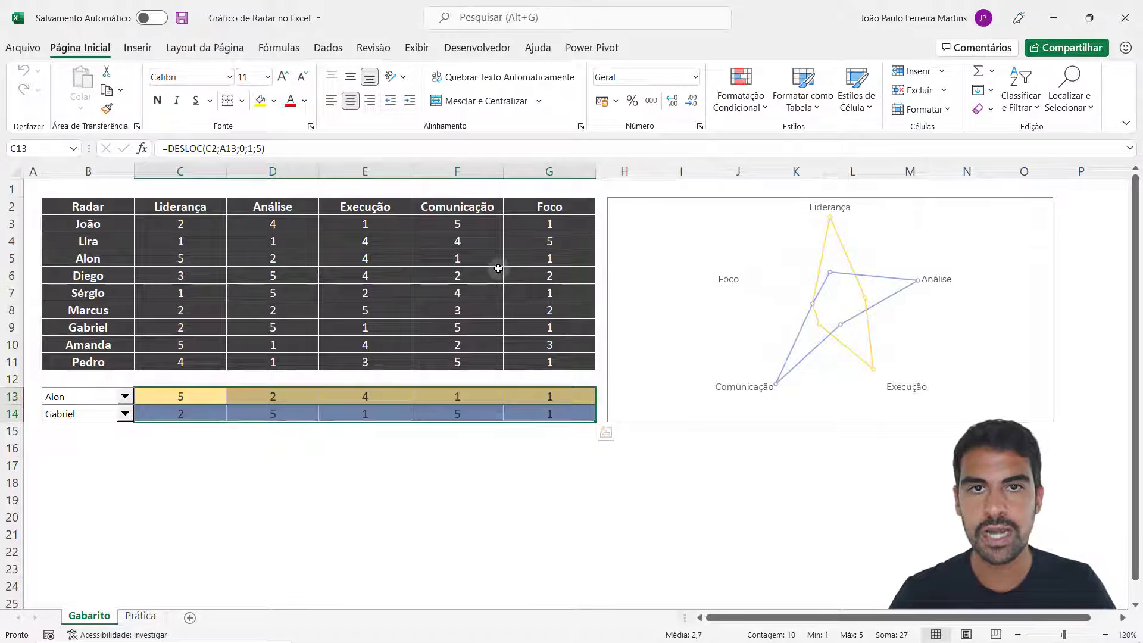
{"action": "left_click", "coordinate": [482, 280]}
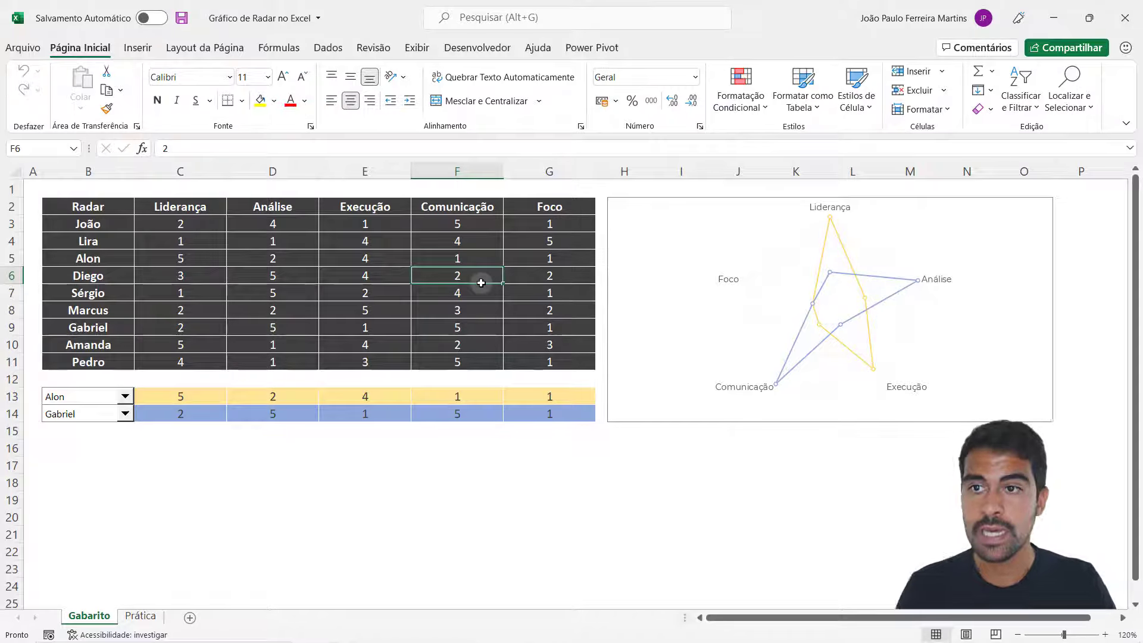
Return to the Prática sheet and select the whole skills table, B2:G11
{"action": "left_click", "coordinate": [141, 615]}
{"action": "left_click_drag", "start_coordinate": [88, 207], "coordinate": [538, 360]}
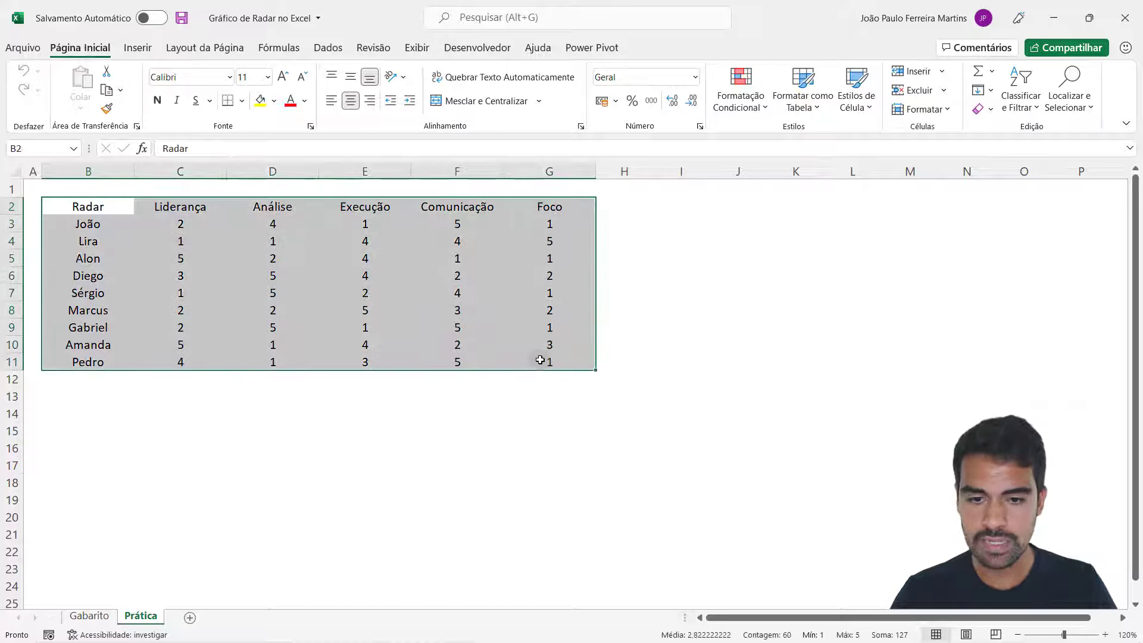
{"action": "left_click", "coordinate": [309, 293]}
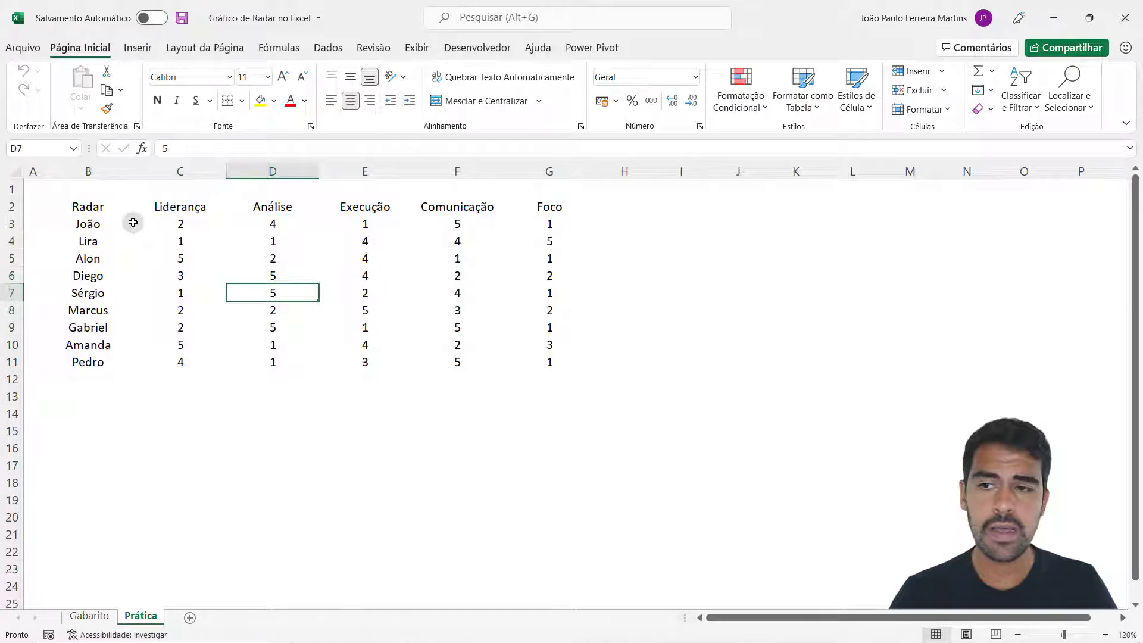
{"action": "left_click_drag", "start_coordinate": [107, 206], "coordinate": [511, 355]}
{"action": "left_click", "coordinate": [103, 205]}
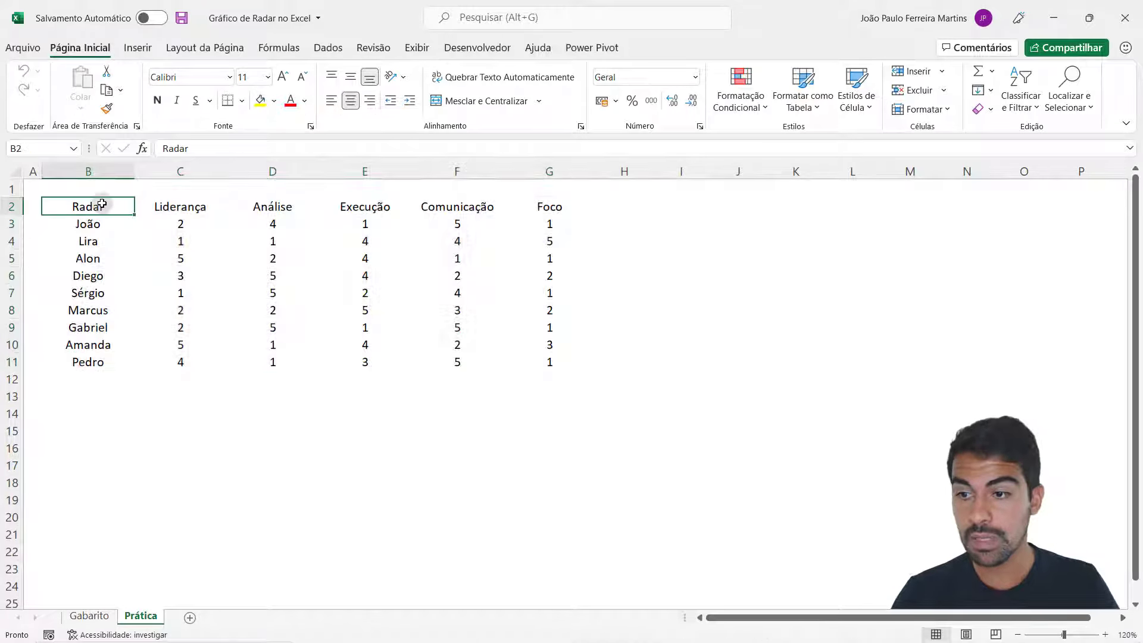
{"action": "key", "text": "ctrl+a"}
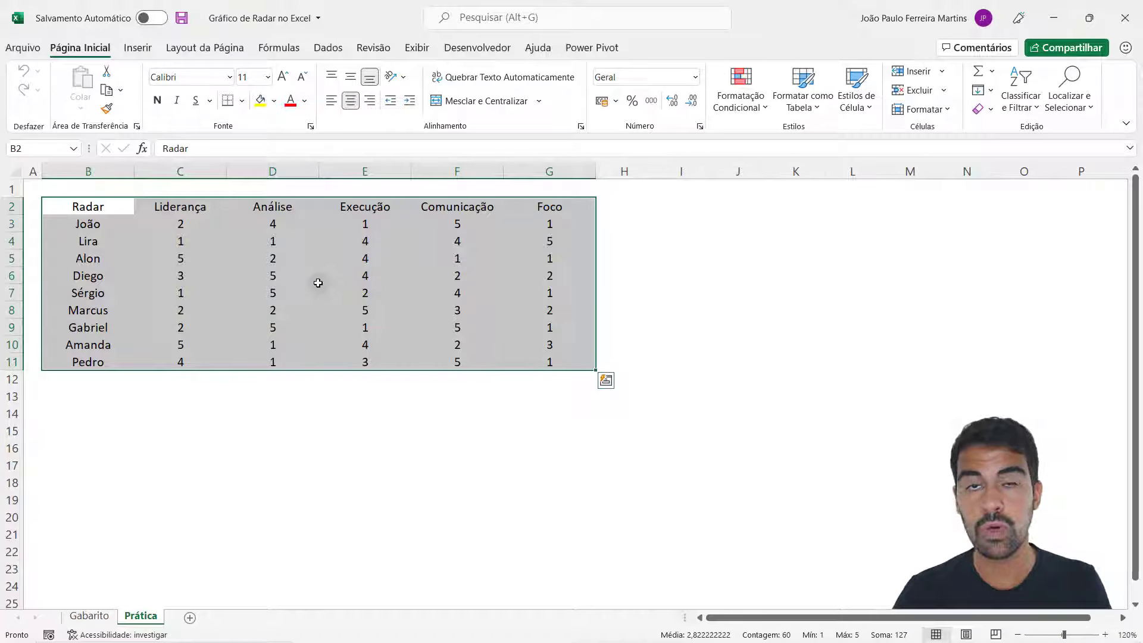
Set white outline and inside borders for the selected table in the cell formatting options
{"action": "key", "text": "ctrl+1"}
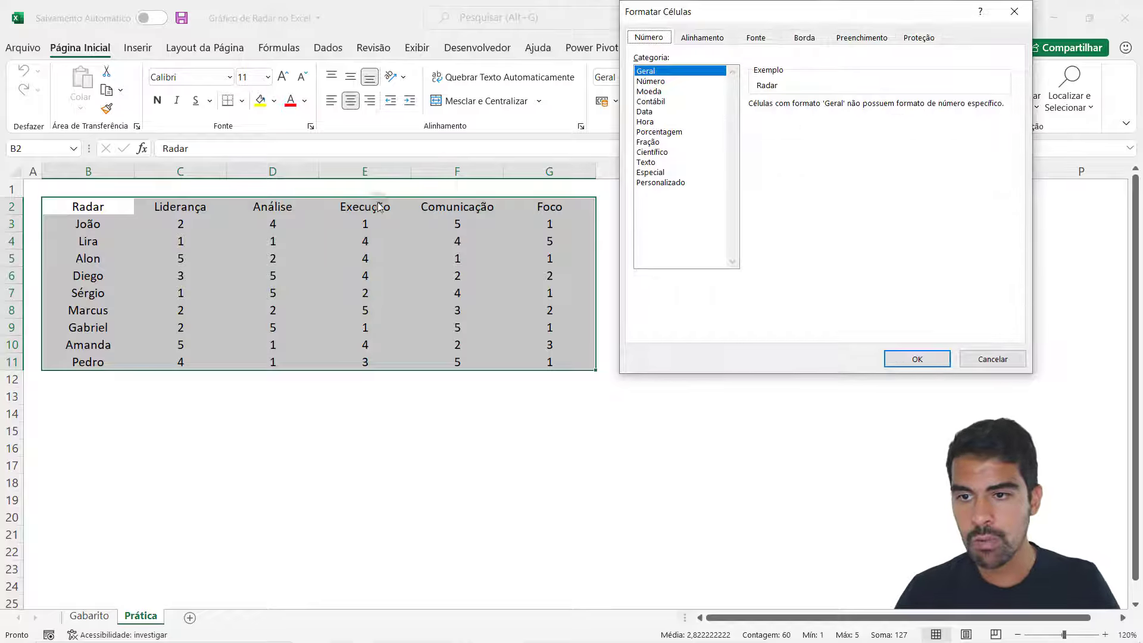
{"action": "left_click_drag", "start_coordinate": [843, 13], "coordinate": [296, 160]}
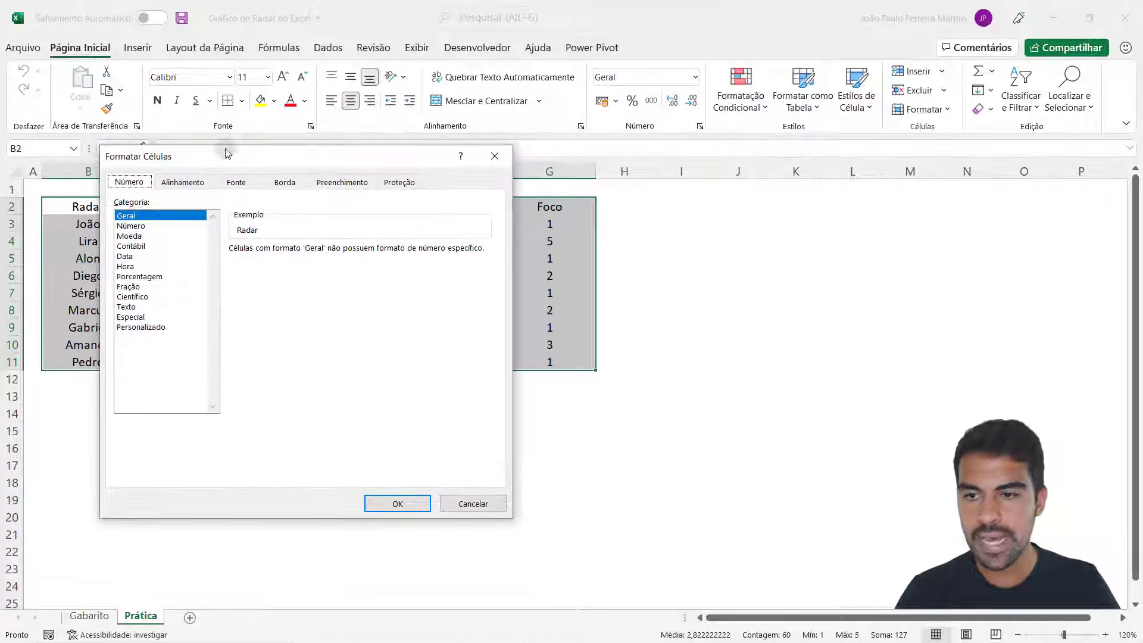
{"action": "left_click", "coordinate": [286, 183]}
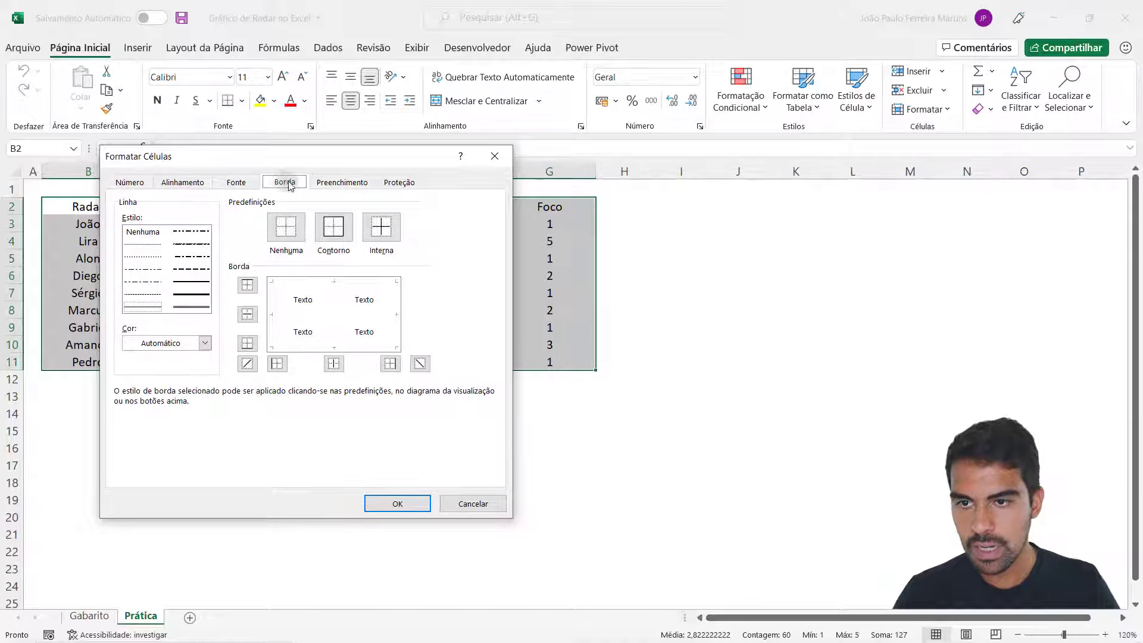
{"action": "left_click", "coordinate": [149, 344]}
{"action": "left_click", "coordinate": [130, 402]}
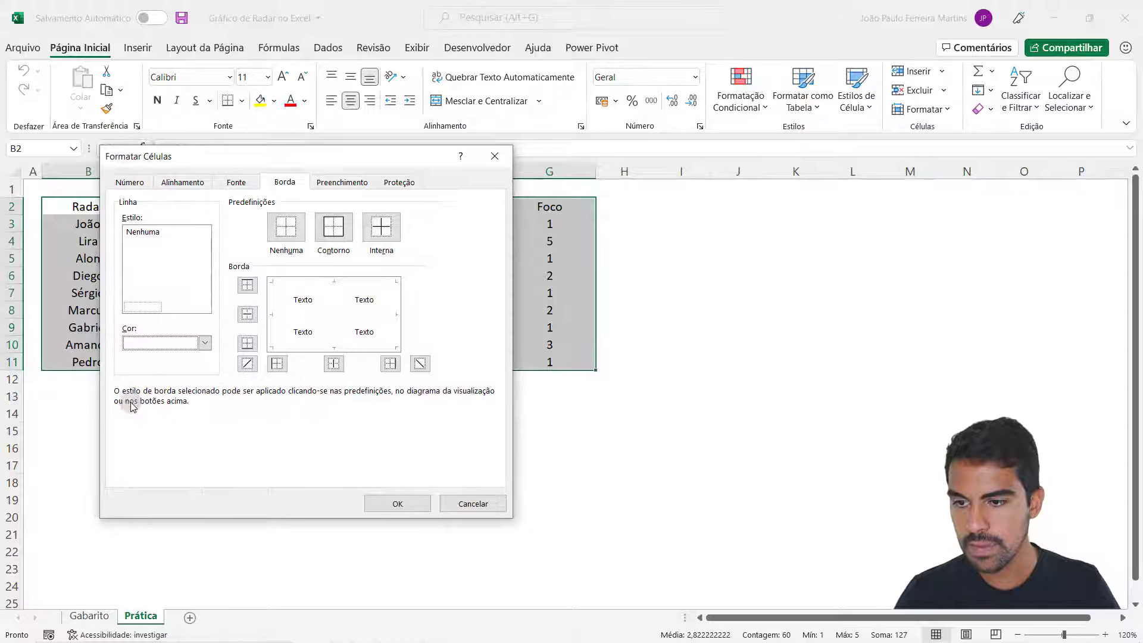
{"action": "left_click", "coordinate": [345, 232]}
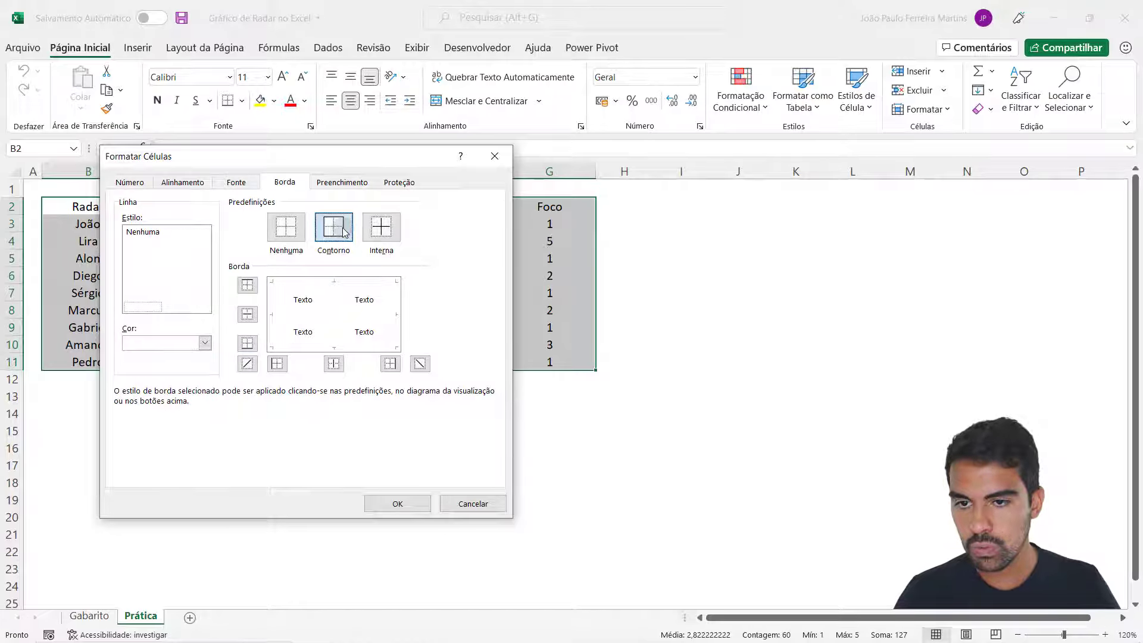
{"action": "left_click", "coordinate": [398, 229]}
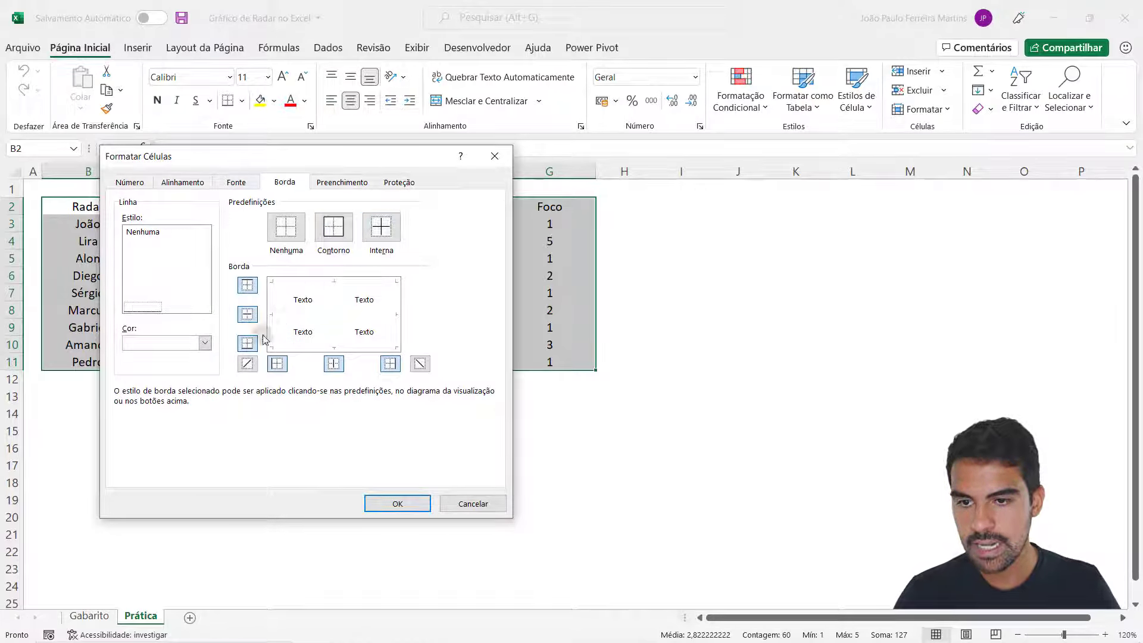
{"action": "left_click", "coordinate": [204, 344]}
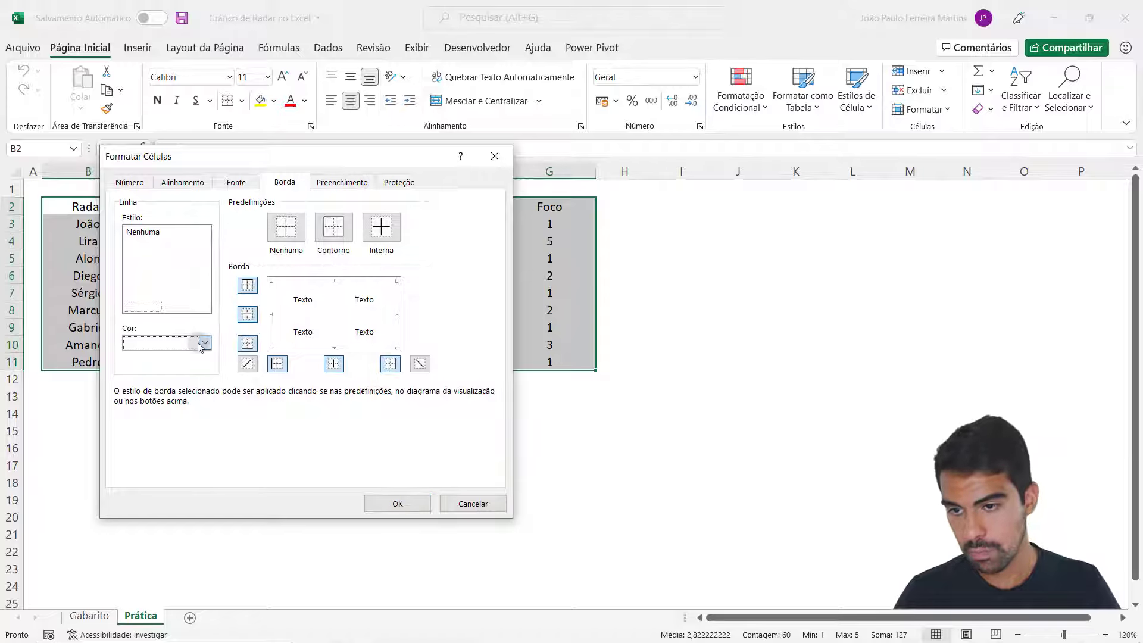
{"action": "left_click", "coordinate": [204, 343]}
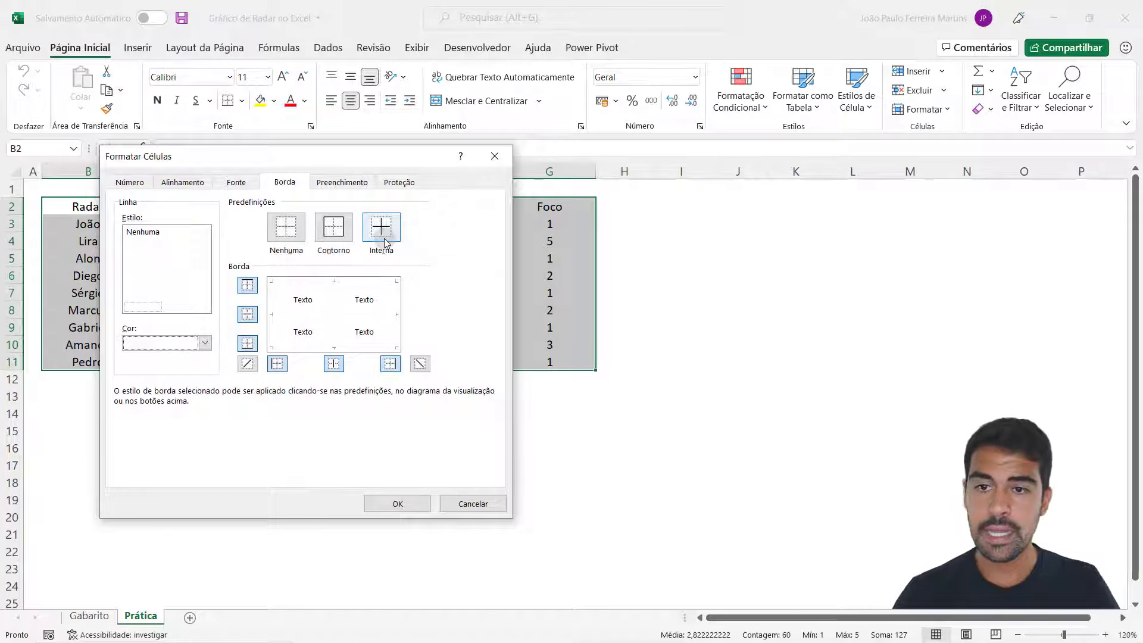
Choose a dark gray fill for the table and apply it together with the white borders
{"action": "left_click", "coordinate": [359, 183]}
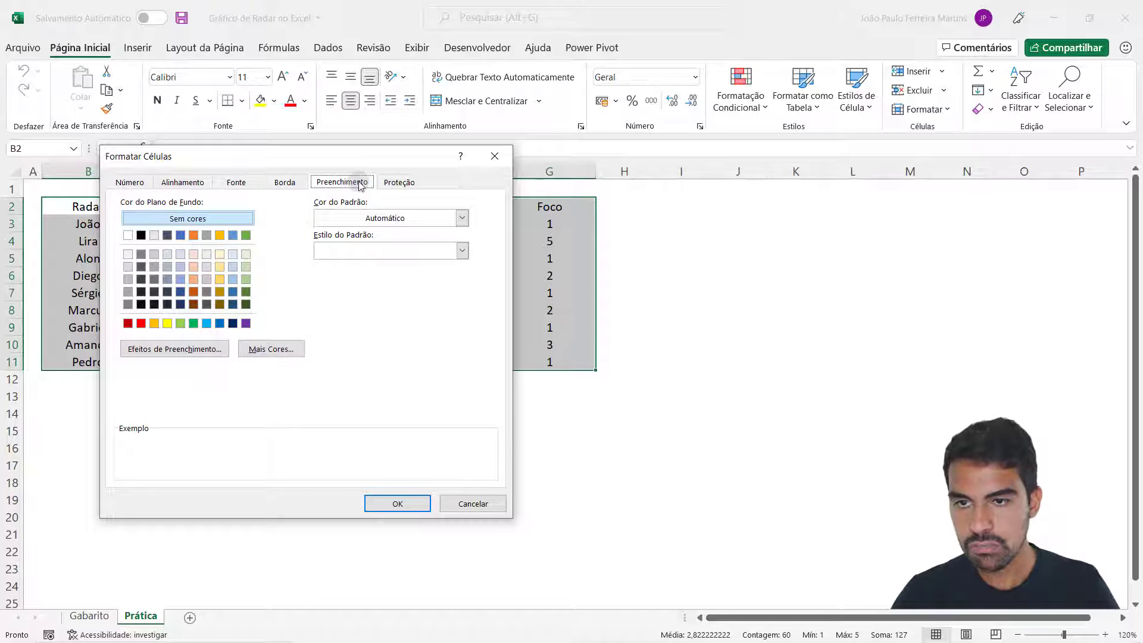
{"action": "left_click", "coordinate": [141, 279]}
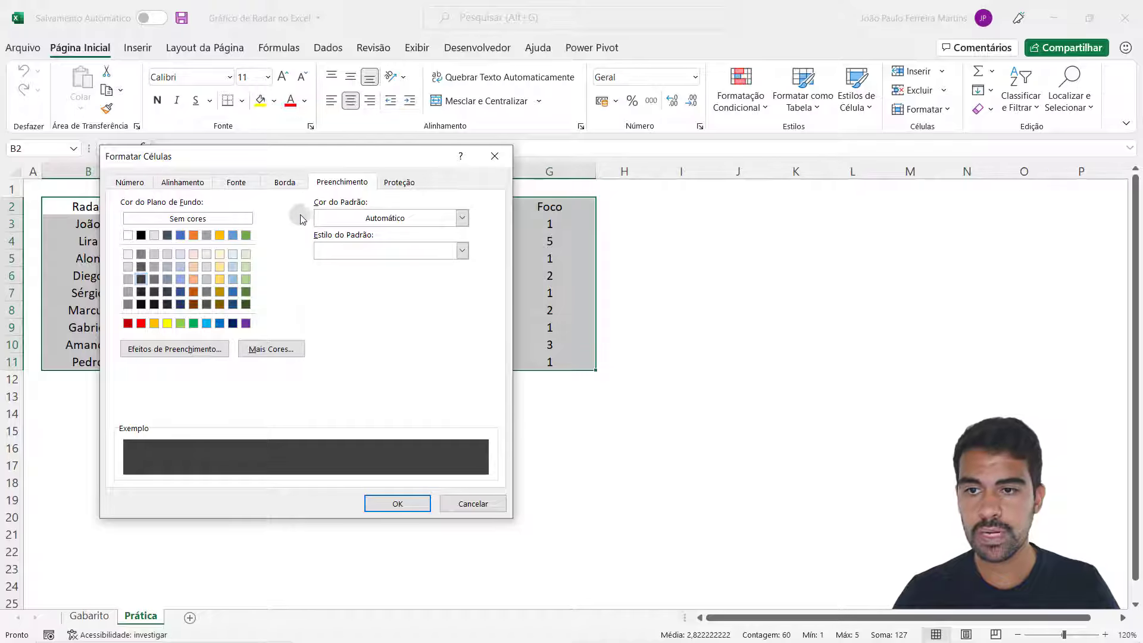
{"action": "left_click", "coordinate": [284, 183]}
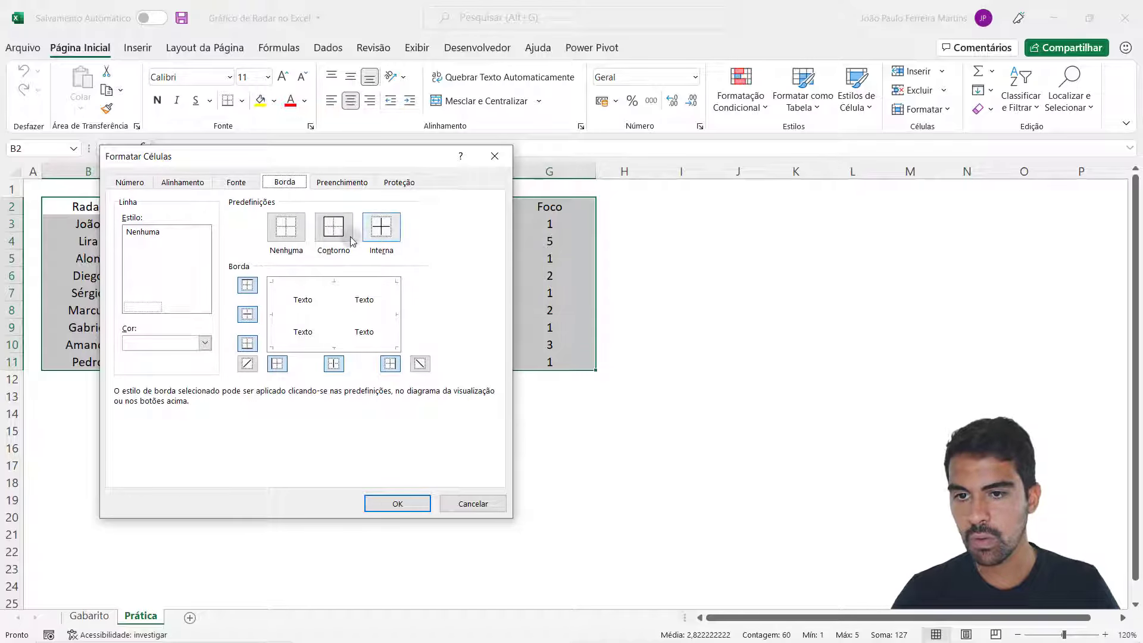
{"action": "left_click", "coordinate": [185, 349]}
{"action": "left_click", "coordinate": [184, 349]}
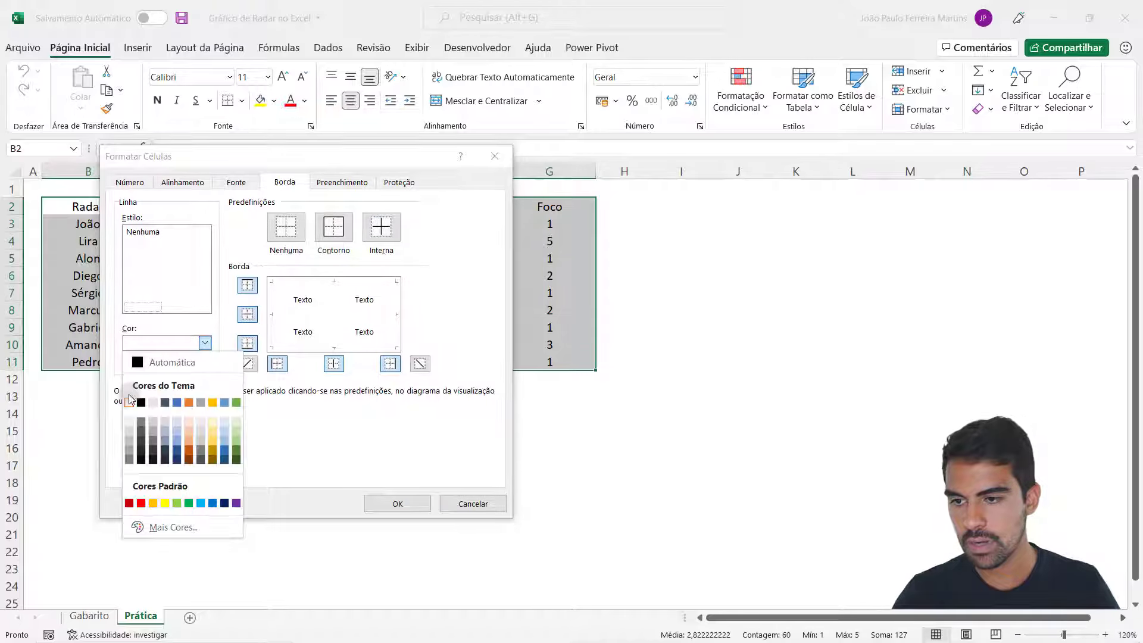
{"action": "left_click", "coordinate": [351, 185]}
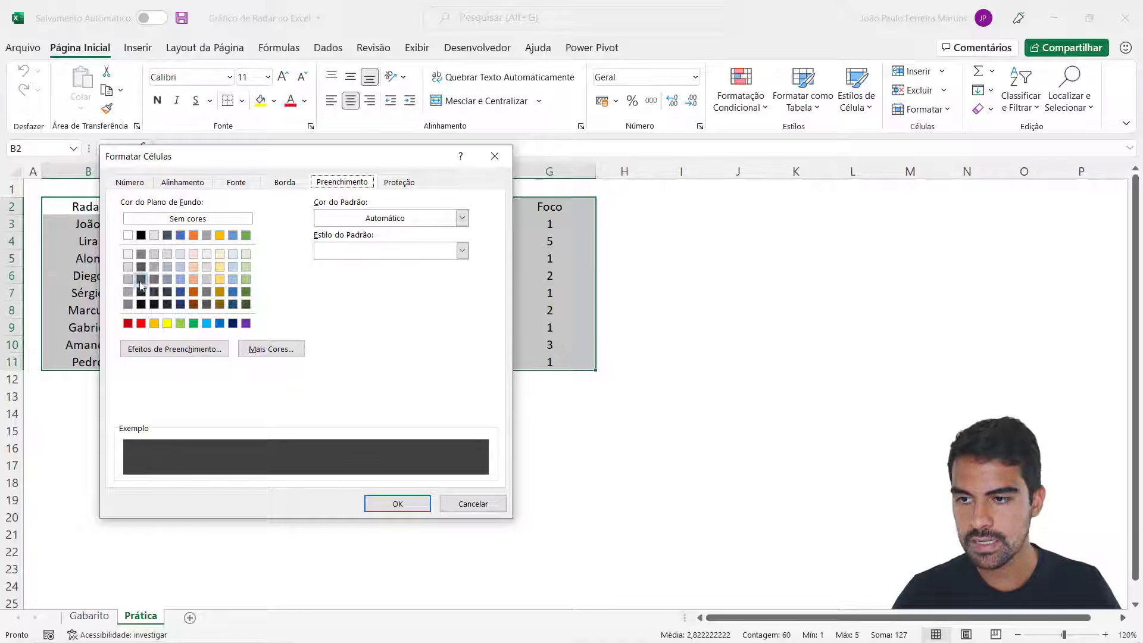
{"action": "left_click", "coordinate": [409, 506]}
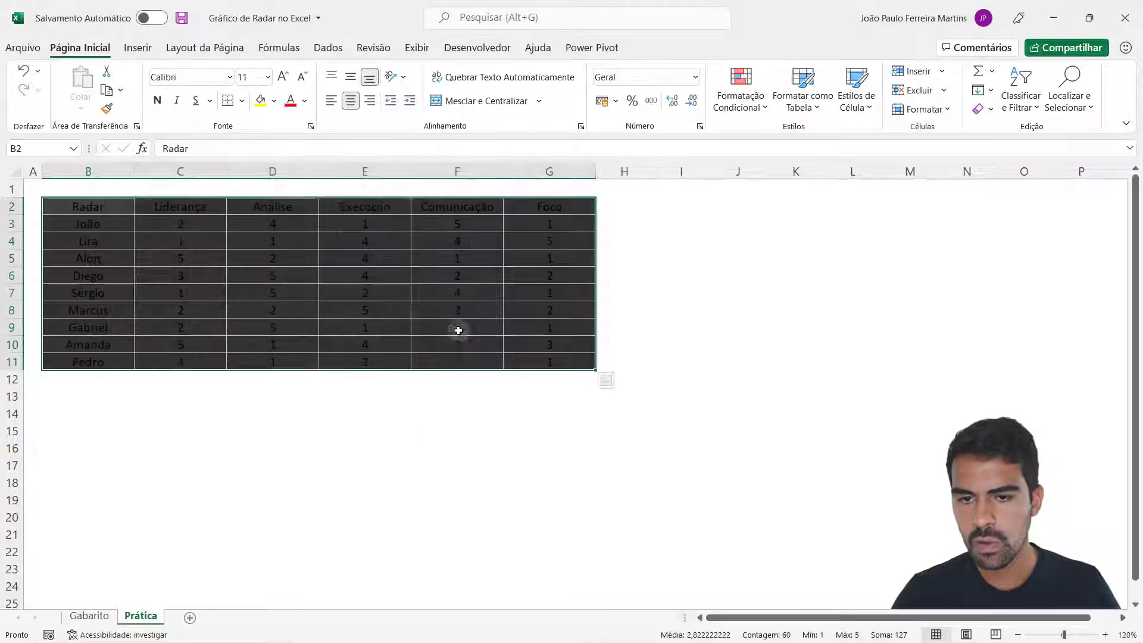
Change the font colour of the whole table B2:G11 to white
{"action": "left_click", "coordinate": [457, 311]}
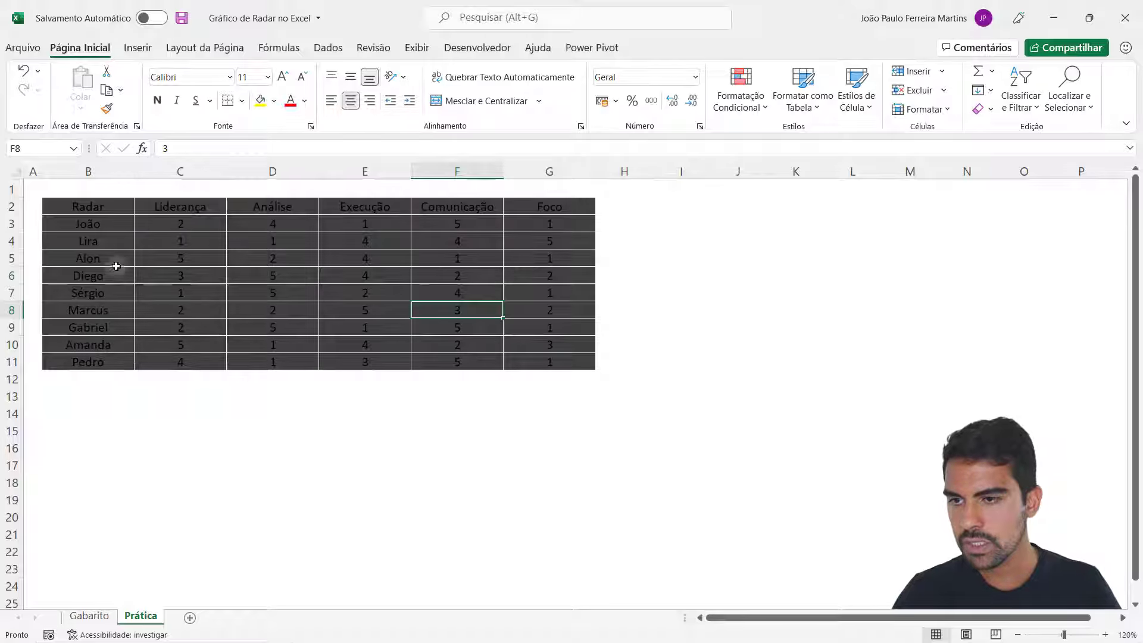
{"action": "left_click", "coordinate": [105, 208]}
{"action": "key", "text": "ctrl+a"}
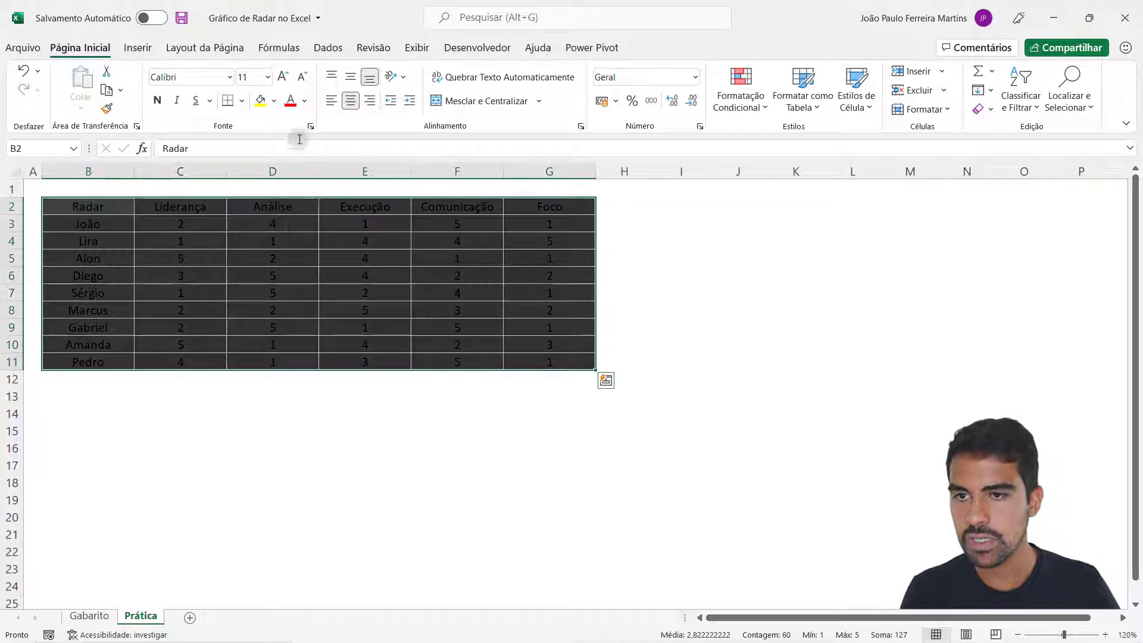
{"action": "left_click", "coordinate": [304, 101]}
{"action": "left_click", "coordinate": [290, 162]}
{"action": "left_click", "coordinate": [295, 262]}
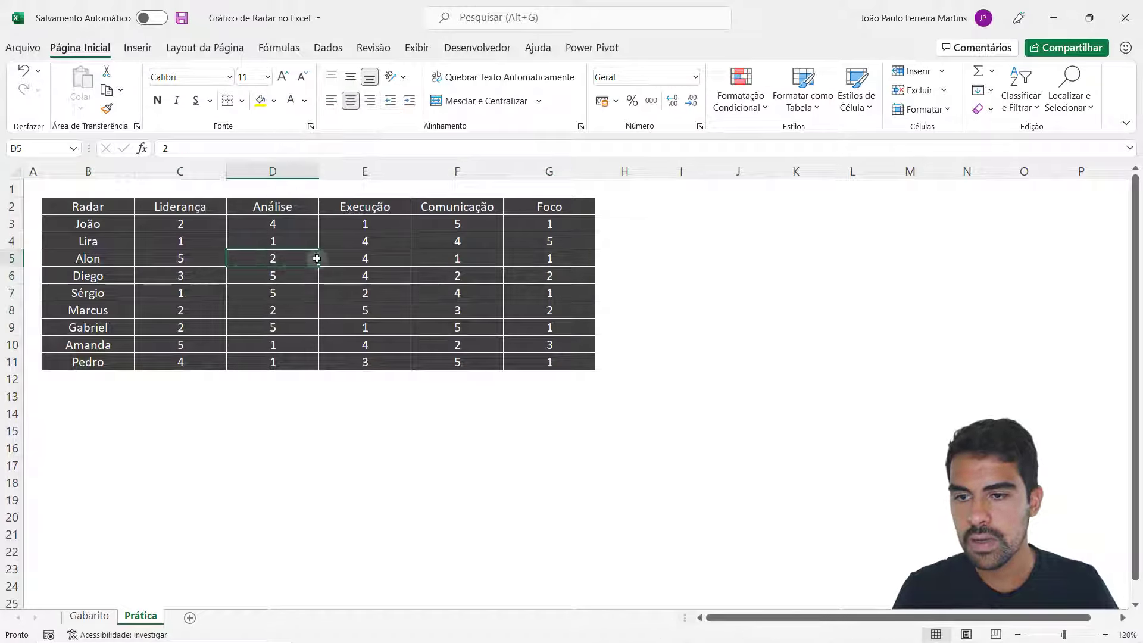
Make the table's header row B2:G2 bold
{"action": "left_click_drag", "start_coordinate": [105, 205], "coordinate": [539, 202]}
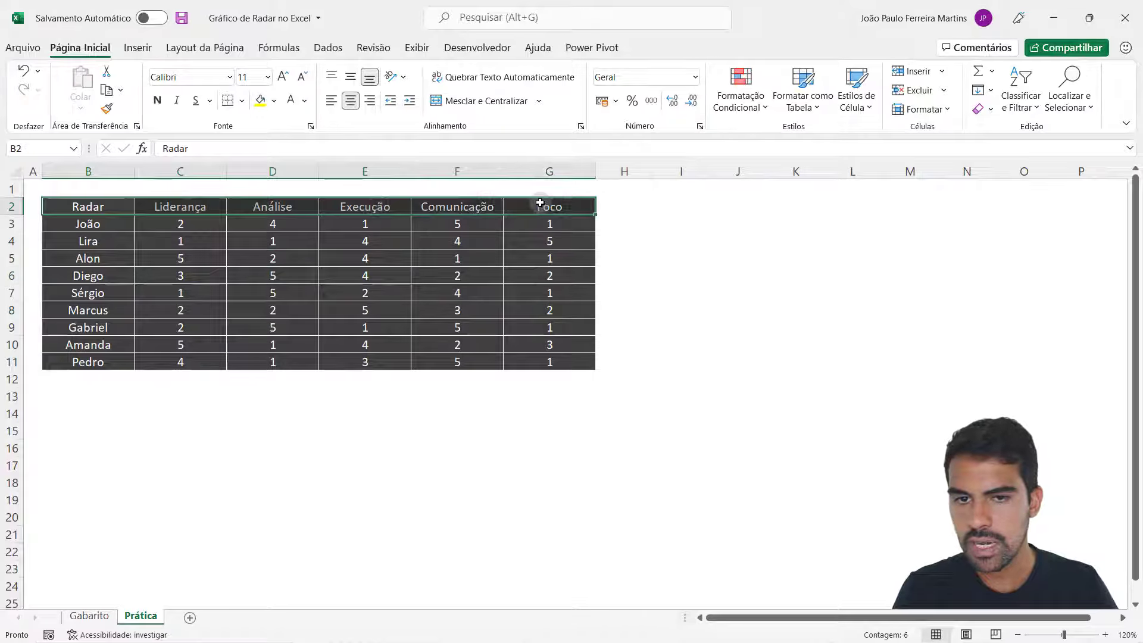
{"action": "left_click", "coordinate": [159, 101]}
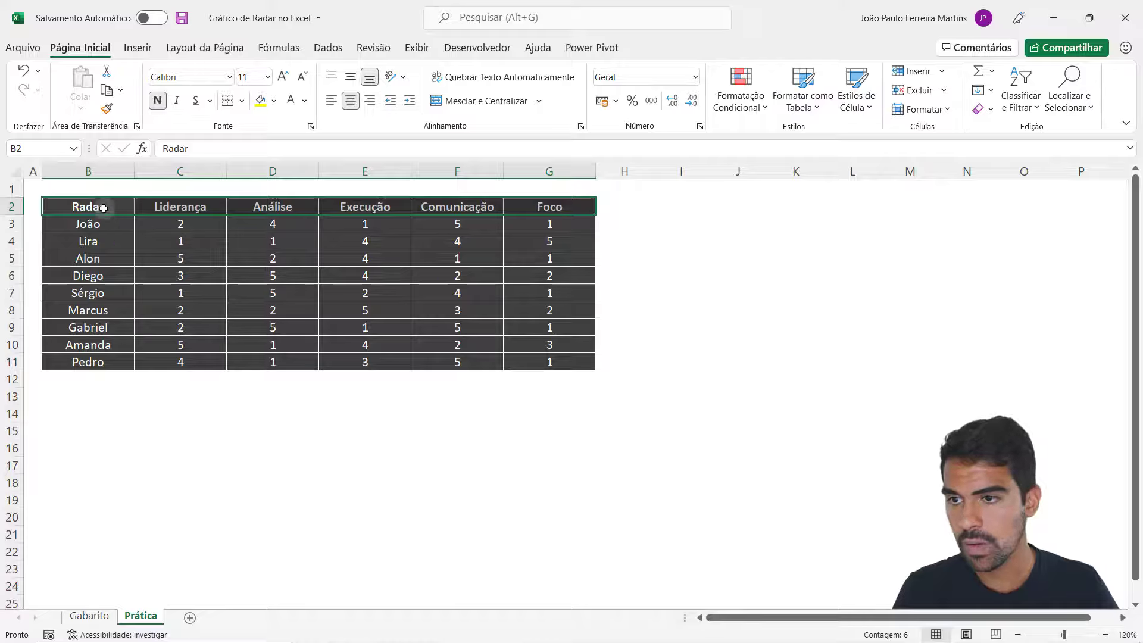
Make the whole name column B2:B11 bold, including the Radar header cell
{"action": "left_click_drag", "start_coordinate": [102, 208], "coordinate": [114, 362]}
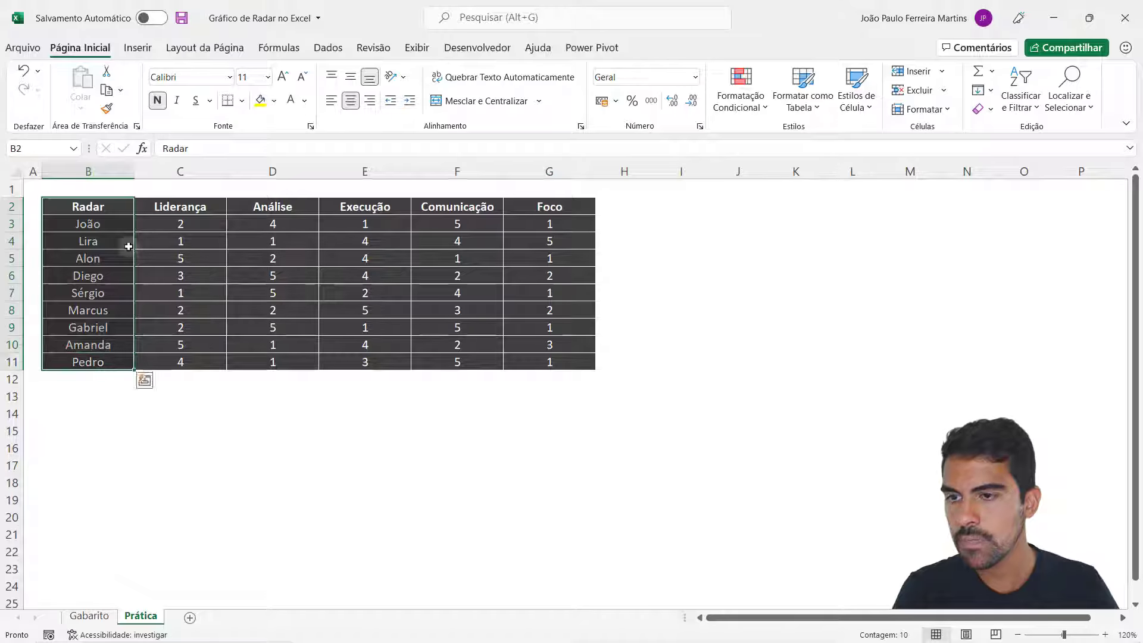
{"action": "left_click", "coordinate": [159, 105]}
{"action": "left_click", "coordinate": [179, 269]}
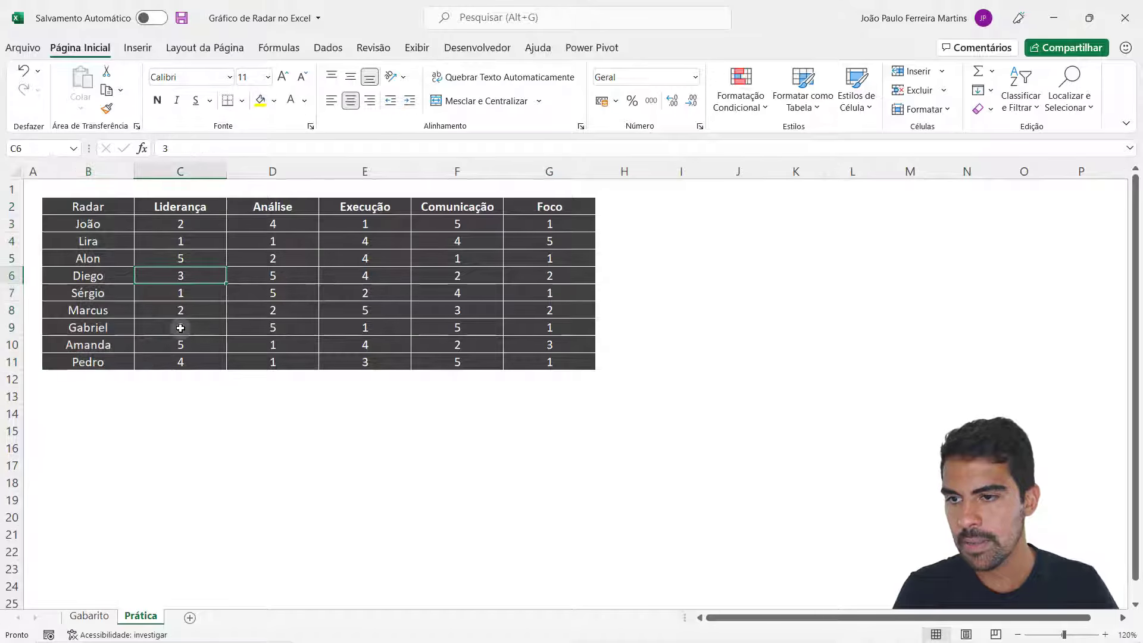
{"action": "left_click", "coordinate": [99, 211]}
{"action": "left_click_drag", "start_coordinate": [99, 211], "coordinate": [112, 364]}
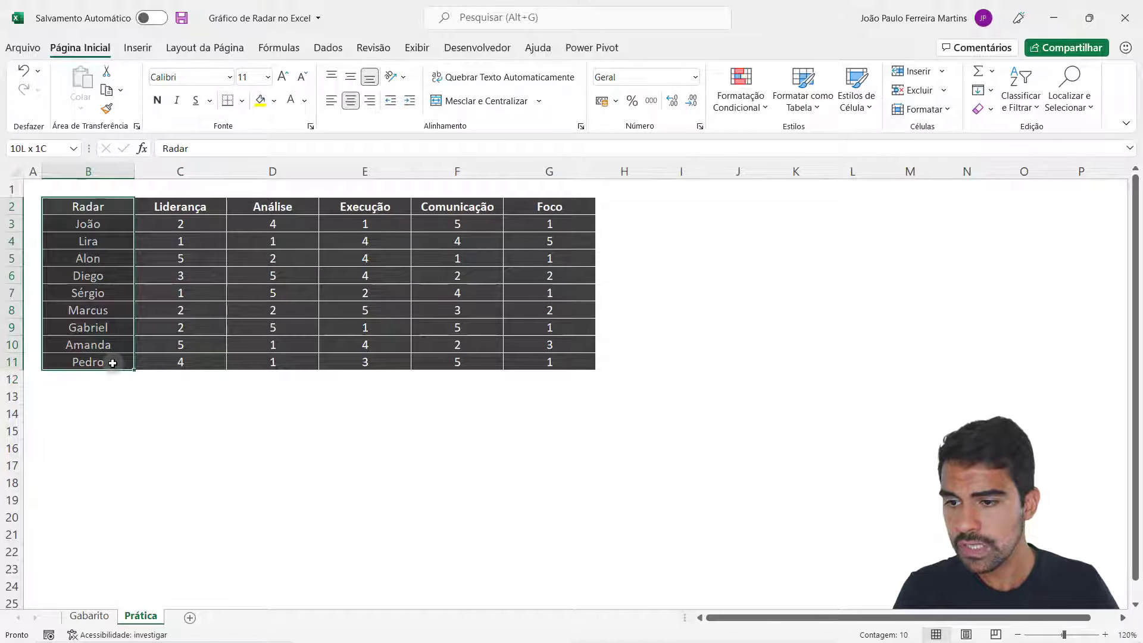
{"action": "left_click", "coordinate": [158, 101]}
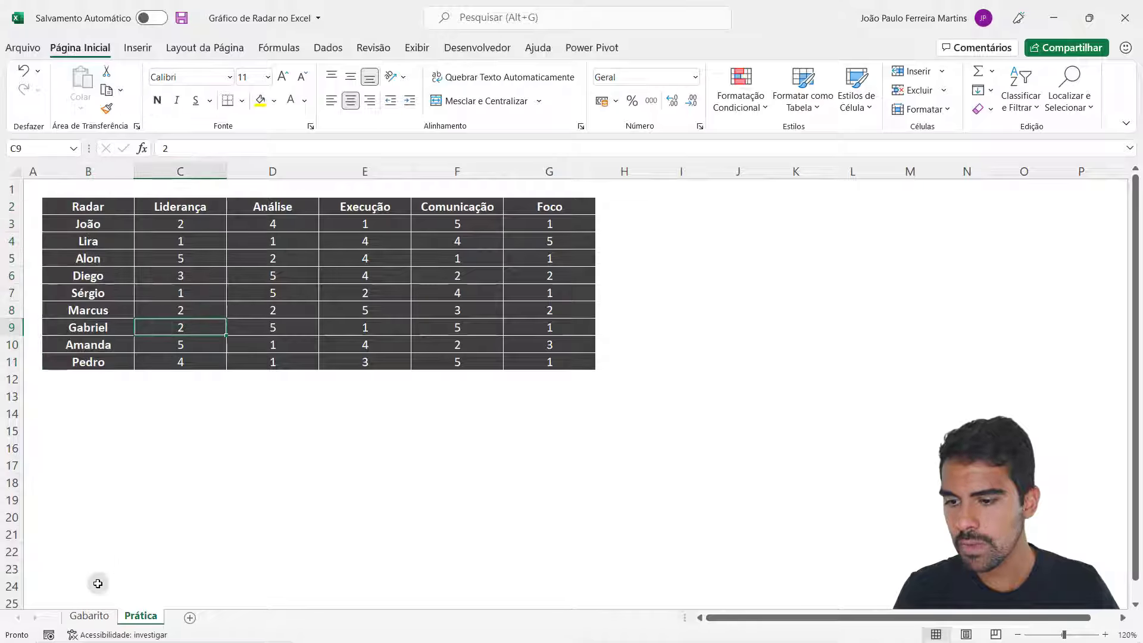
Check the selector rows below the table on the Gabarito sheet and locate the matching cells B13 and B14 on Prática
{"action": "left_click", "coordinate": [95, 616]}
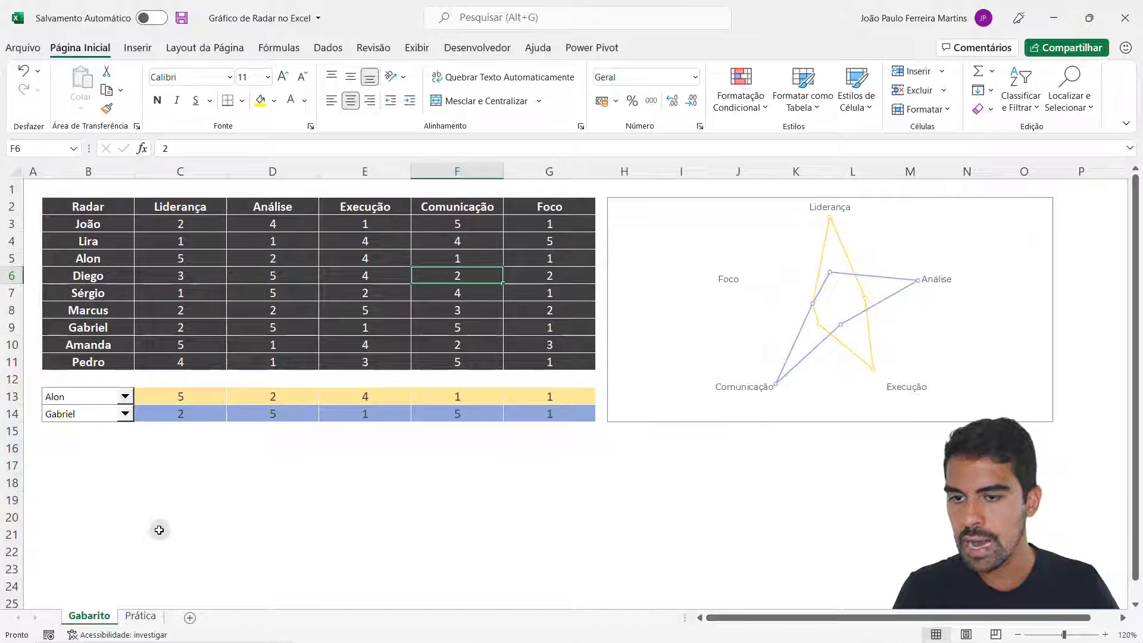
{"action": "left_click", "coordinate": [140, 616]}
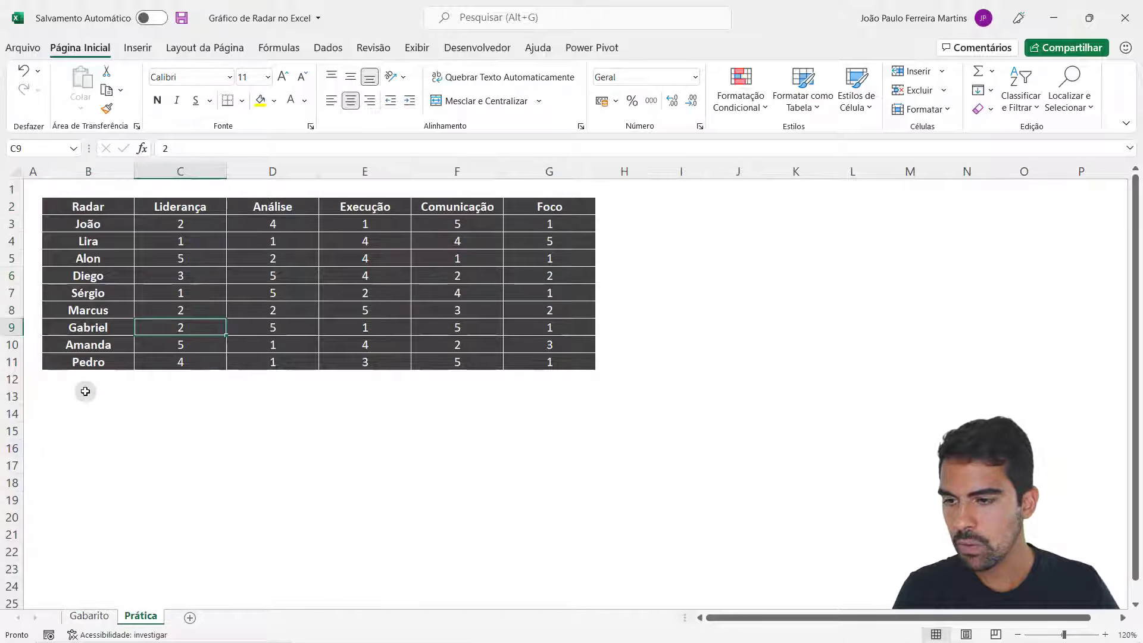
{"action": "left_click", "coordinate": [85, 392]}
{"action": "left_click", "coordinate": [85, 412]}
{"action": "left_click", "coordinate": [95, 398]}
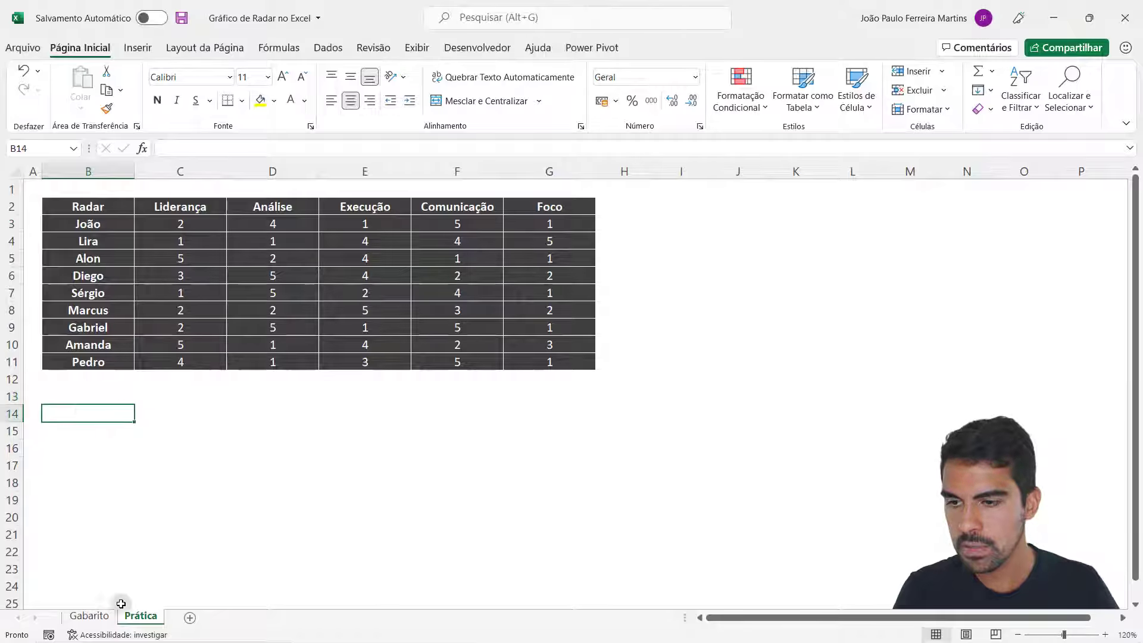
On the Gabarito sheet, choose the first listed person in the row 13 drop-down and the sixth in the row 14 drop-down
{"action": "left_click", "coordinate": [90, 616]}
{"action": "left_click", "coordinate": [125, 397]}
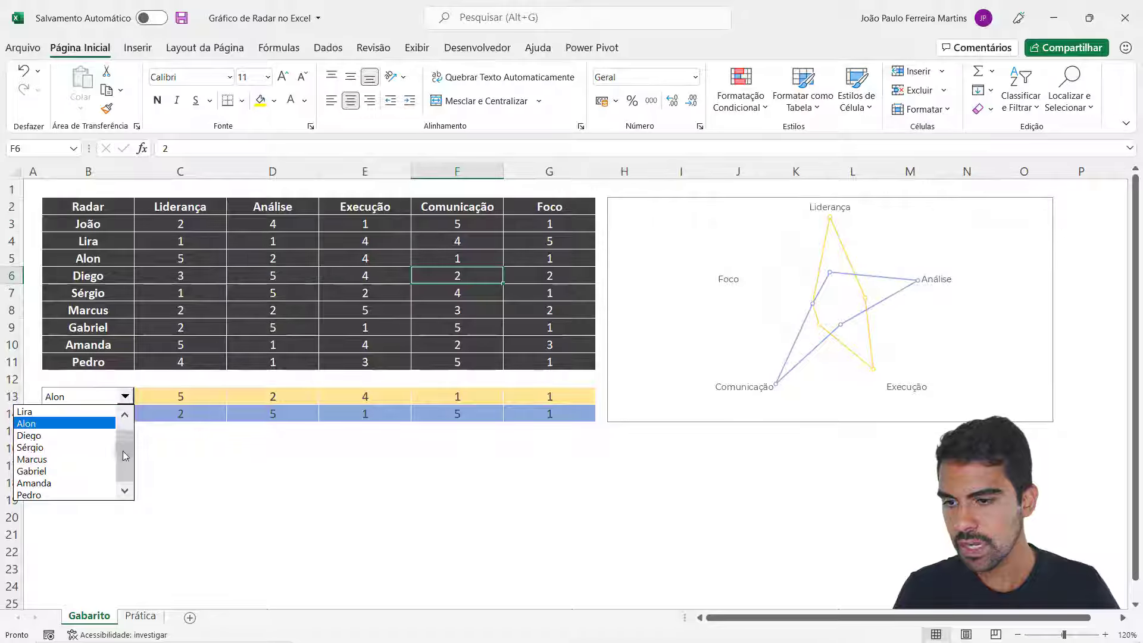
{"action": "left_click_drag", "start_coordinate": [124, 452], "coordinate": [126, 433]}
{"action": "left_click", "coordinate": [95, 412]}
{"action": "left_click", "coordinate": [124, 413]}
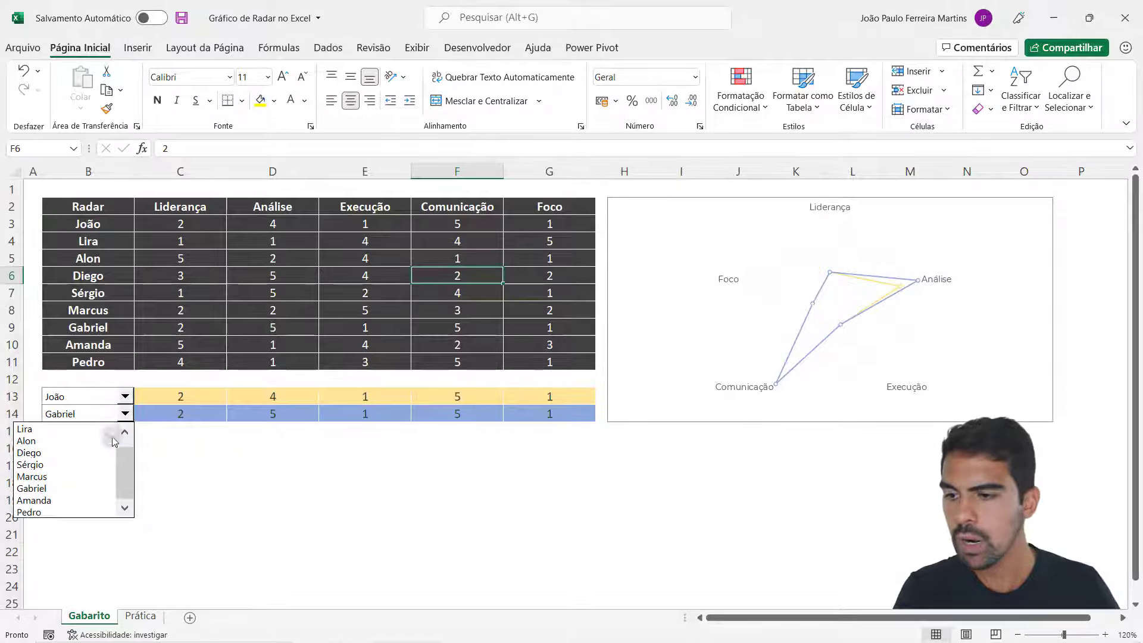
{"action": "left_click", "coordinate": [74, 480]}
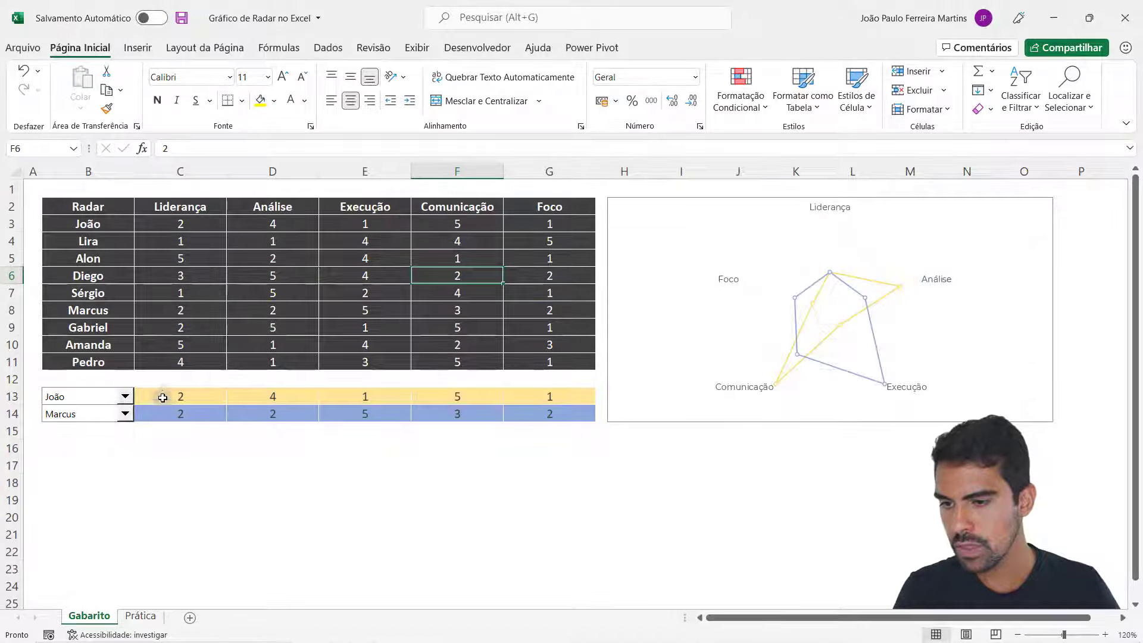
Examine the formula and scores in the yellow row 13 and compare them with the first person's scores in row 3
{"action": "left_click", "coordinate": [202, 394]}
{"action": "left_click_drag", "start_coordinate": [201, 393], "coordinate": [515, 390]}
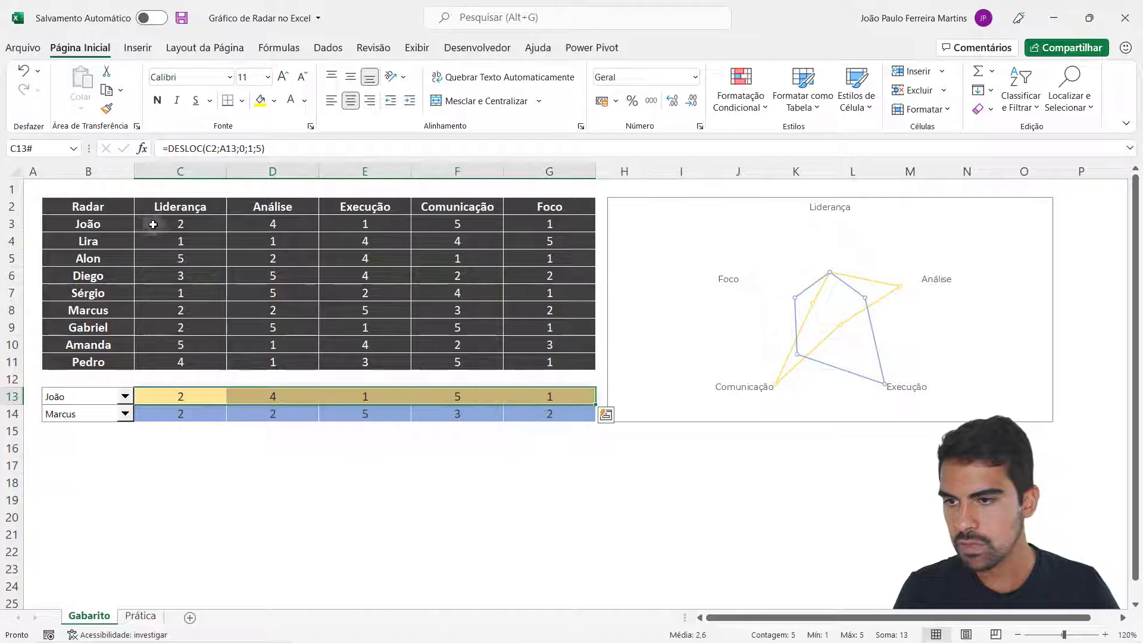
{"action": "key", "text": "Tab"}
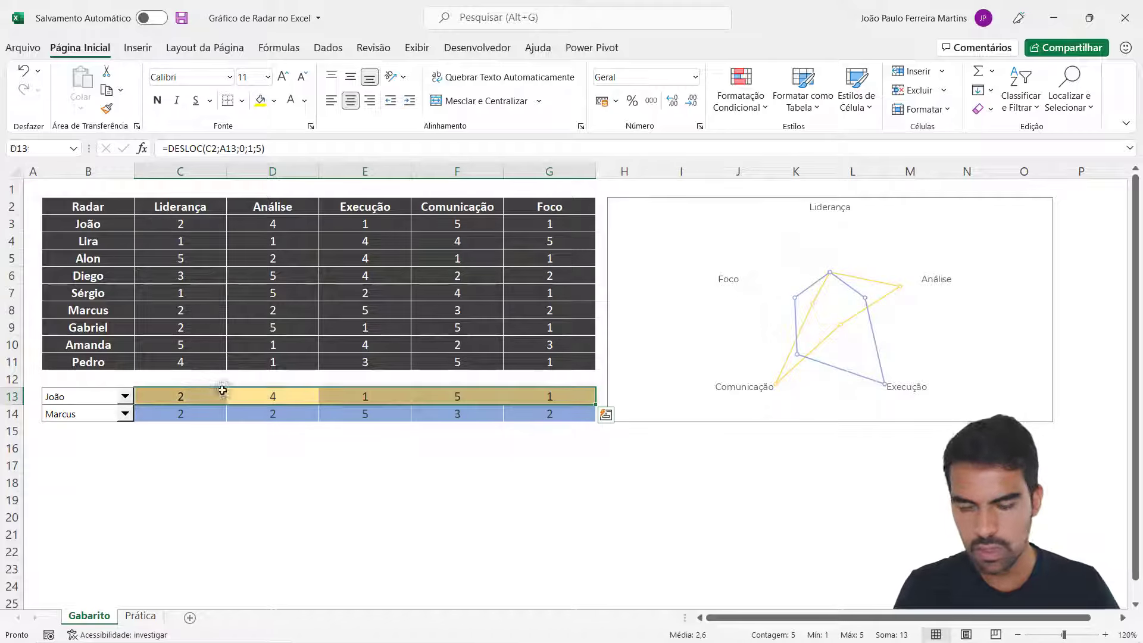
{"action": "key", "text": "Tab"}
{"action": "key", "text": "Tab"}
{"action": "key", "text": "Tab"}
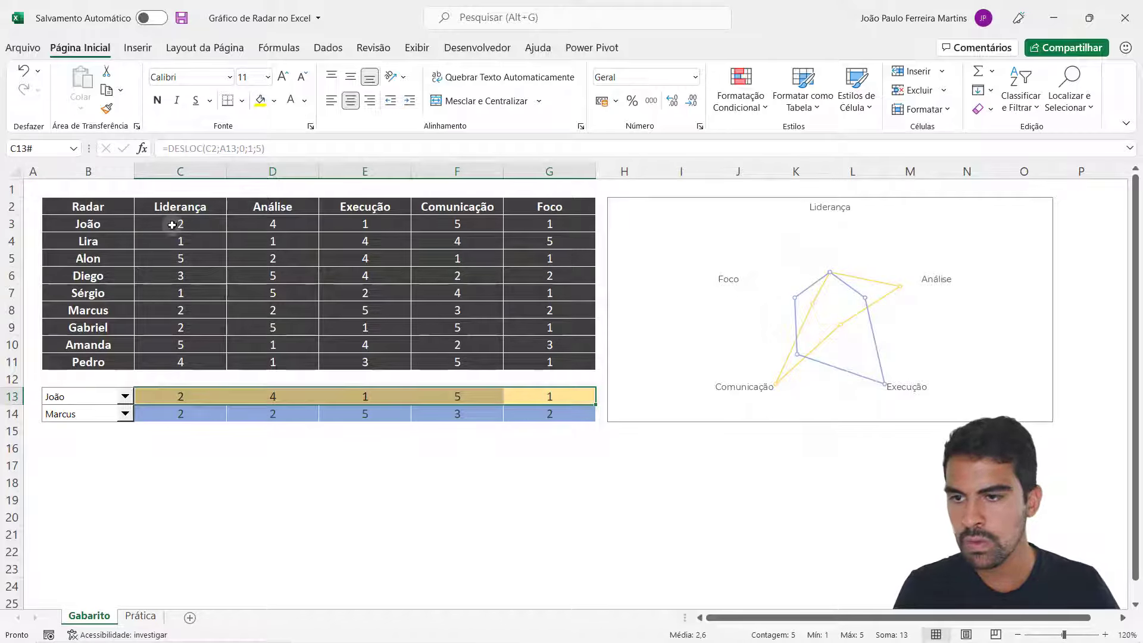
{"action": "left_click", "coordinate": [215, 232]}
{"action": "left_click", "coordinate": [282, 225]}
{"action": "left_click", "coordinate": [372, 221]}
{"action": "left_click", "coordinate": [453, 219]}
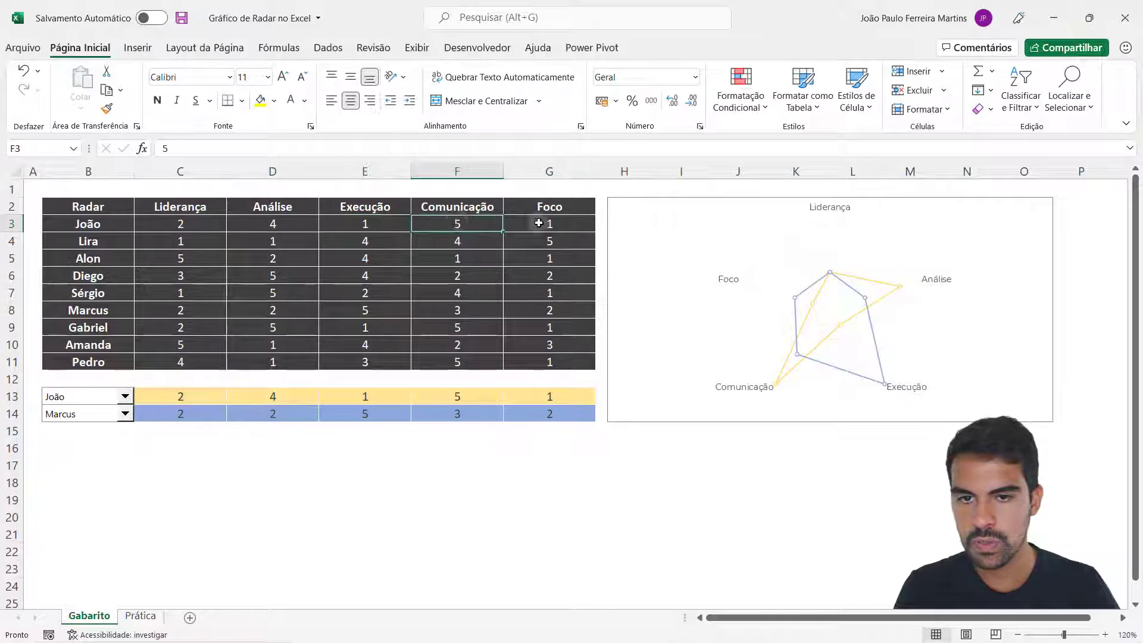
{"action": "left_click", "coordinate": [538, 223]}
Examine the blue row 14 and compare its scores with the second selected person's scores in row 8
{"action": "left_click_drag", "start_coordinate": [168, 411], "coordinate": [518, 409]}
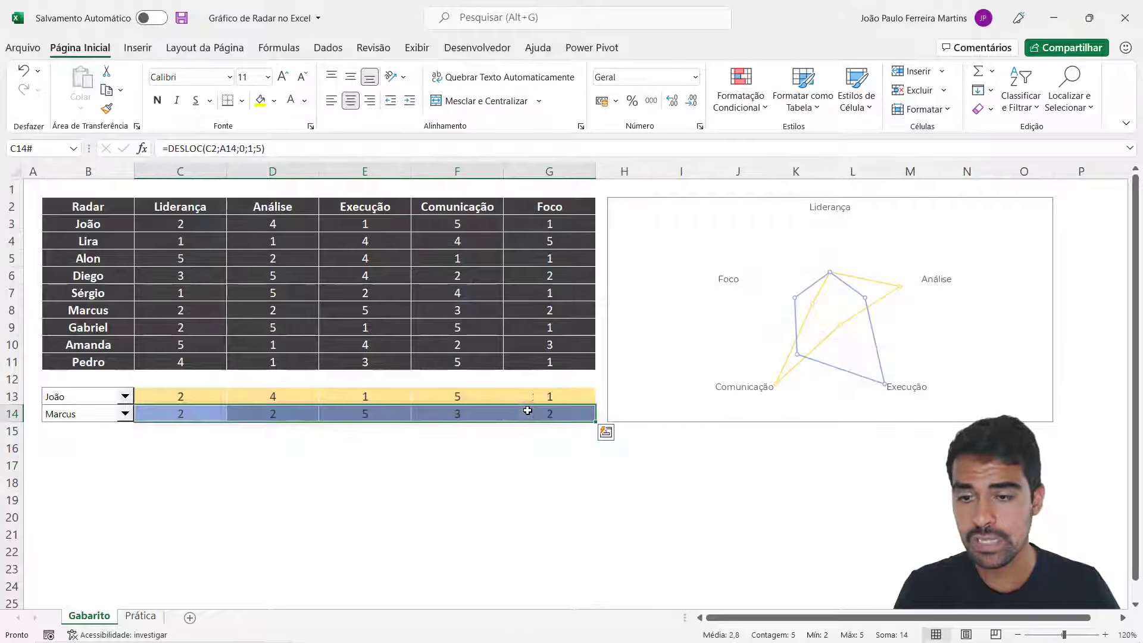
{"action": "left_click", "coordinate": [172, 309]}
{"action": "left_click", "coordinate": [278, 311]}
{"action": "left_click", "coordinate": [367, 310]}
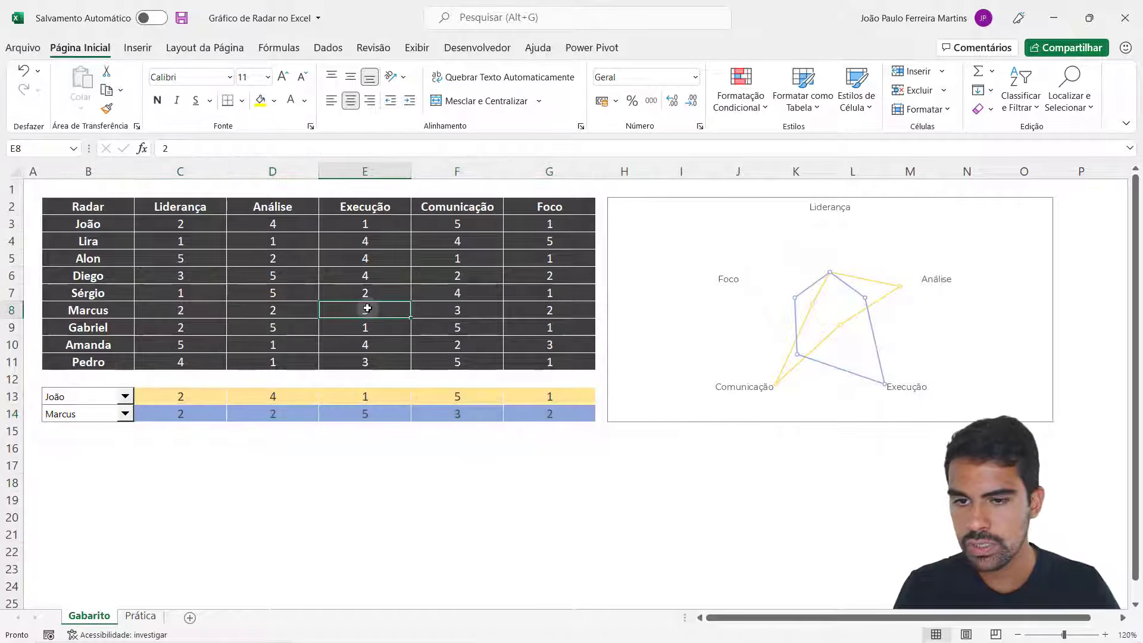
{"action": "left_click", "coordinate": [468, 311]}
{"action": "left_click", "coordinate": [542, 310]}
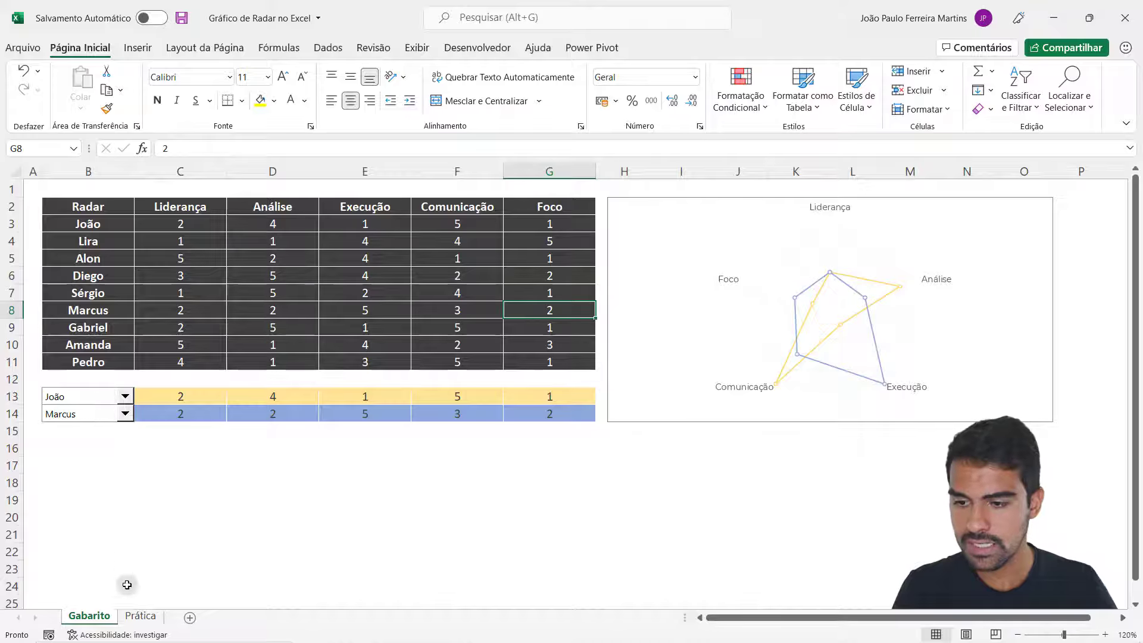
Return to the Prática sheet, select cell B13 and display the developer commands
{"action": "left_click", "coordinate": [138, 617]}
{"action": "left_click", "coordinate": [93, 394]}
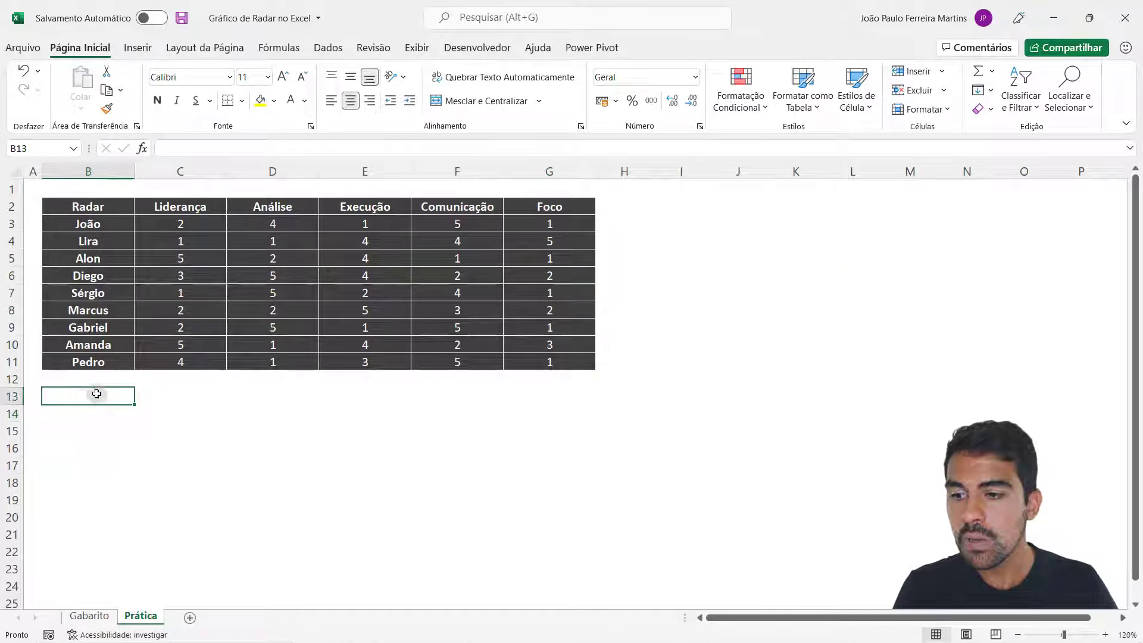
{"action": "left_click", "coordinate": [477, 49]}
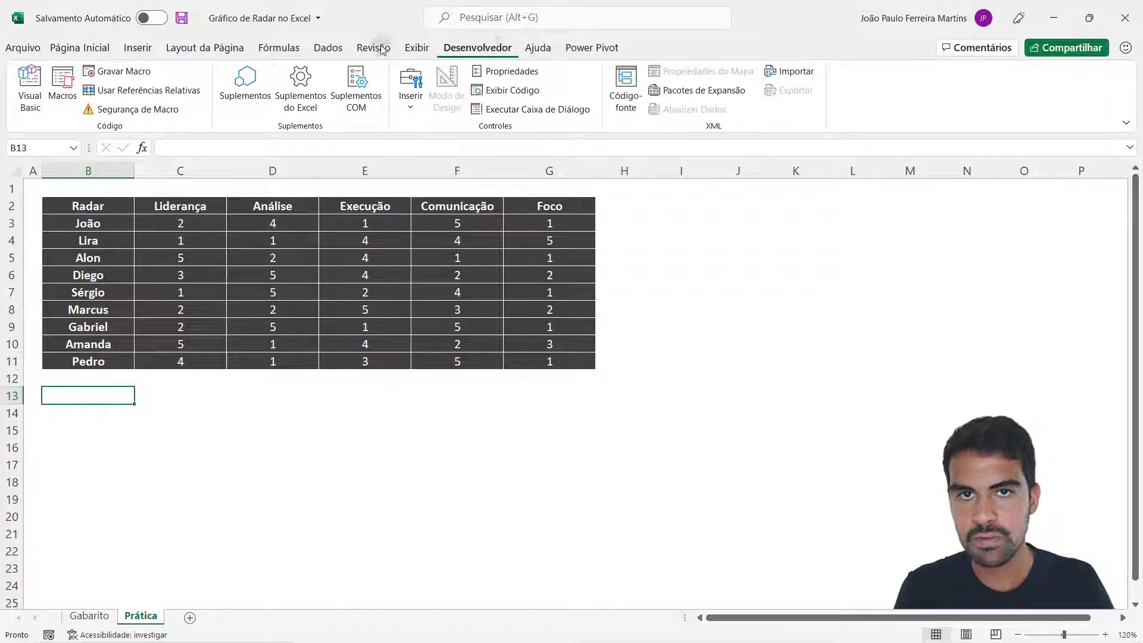
In the program options, make sure Desenvolvedor is enabled among the main ribbon tabs and confirm the settings
{"action": "left_click", "coordinate": [28, 51]}
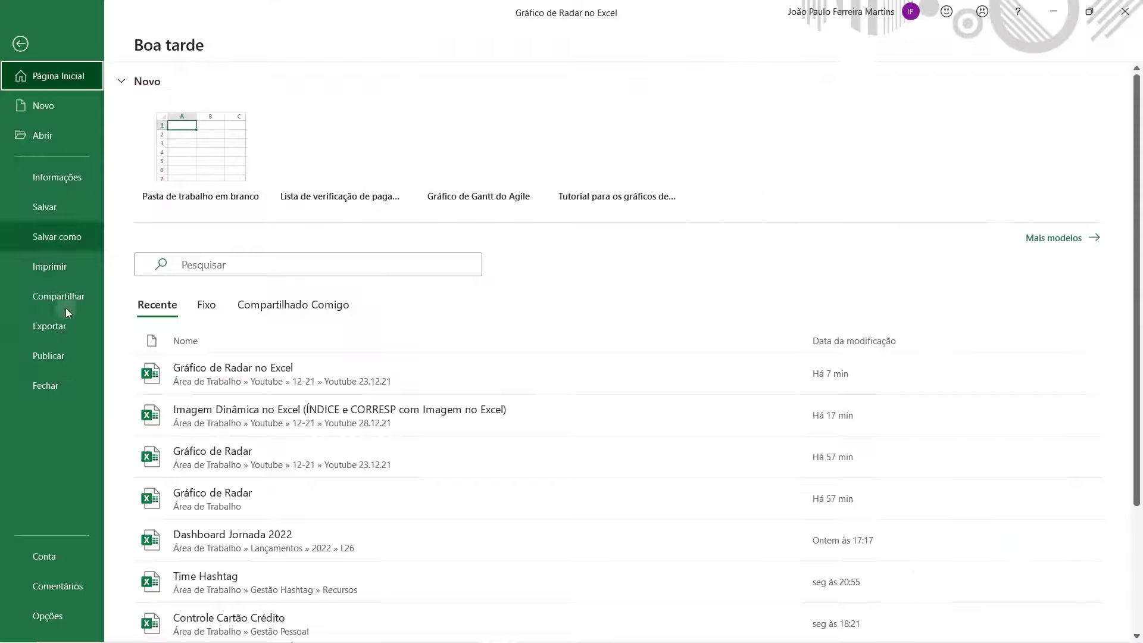
{"action": "left_click", "coordinate": [59, 606]}
{"action": "left_click_drag", "start_coordinate": [594, 88], "coordinate": [444, 89]}
{"action": "left_click", "coordinate": [140, 292]}
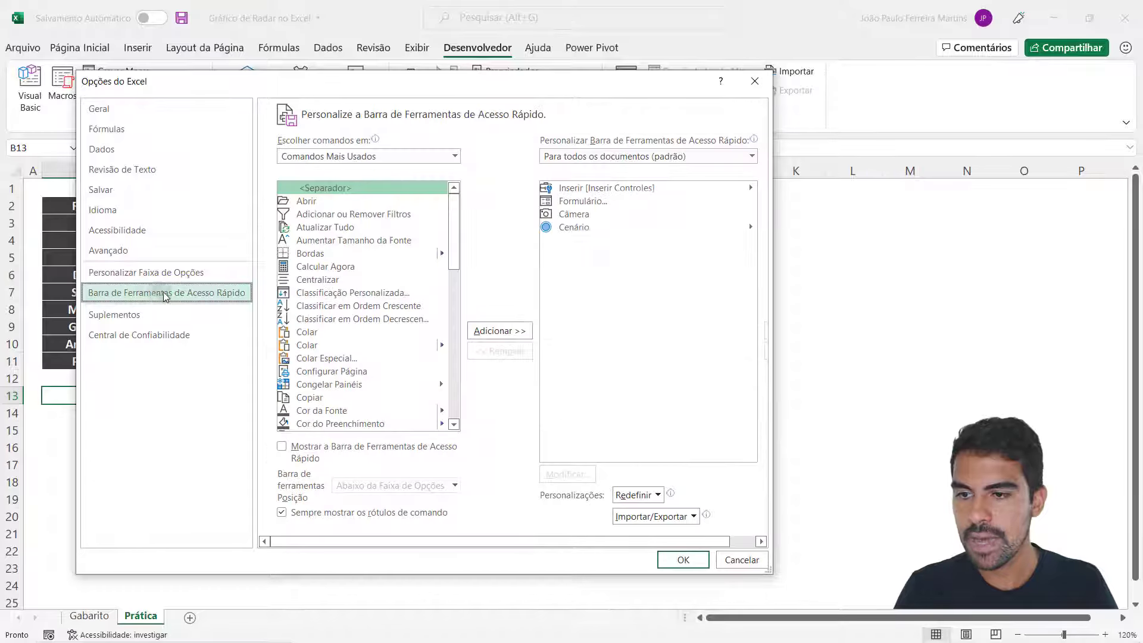
{"action": "left_click", "coordinate": [159, 272]}
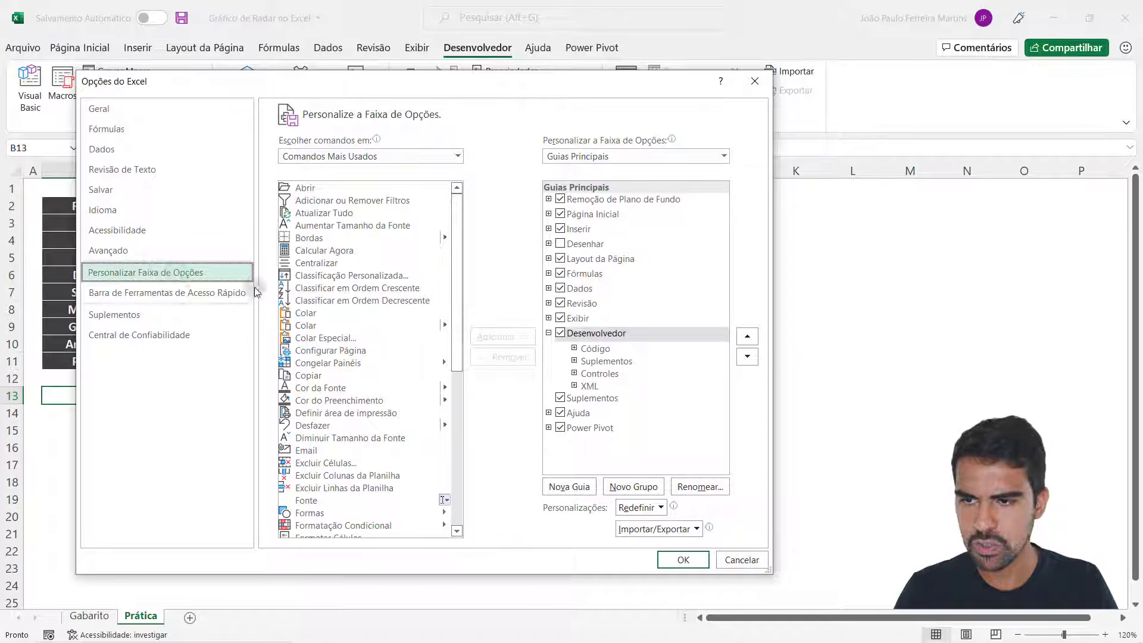
{"action": "left_click", "coordinate": [563, 334]}
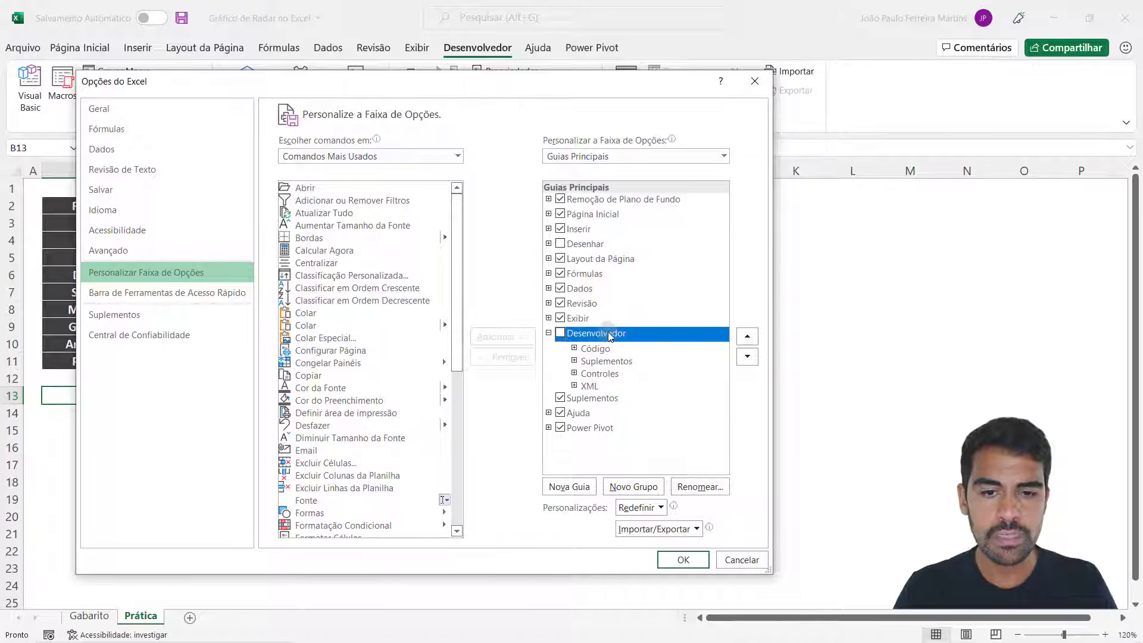
{"action": "left_click", "coordinate": [561, 332]}
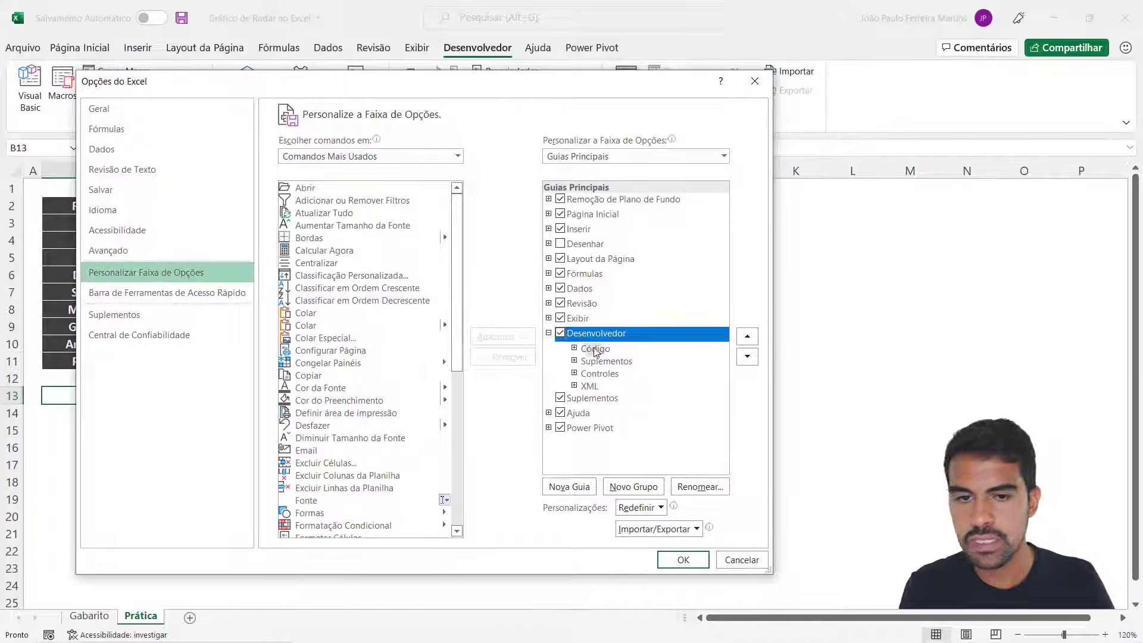
{"action": "left_click", "coordinate": [560, 333]}
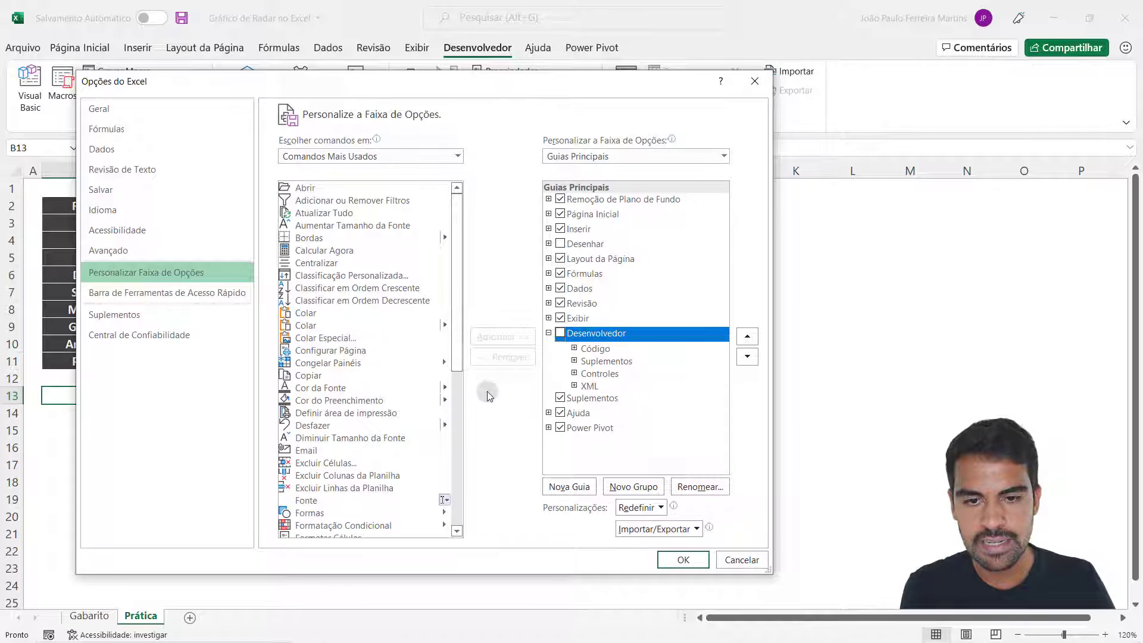
{"action": "left_click", "coordinate": [560, 333]}
{"action": "left_click", "coordinate": [683, 559]}
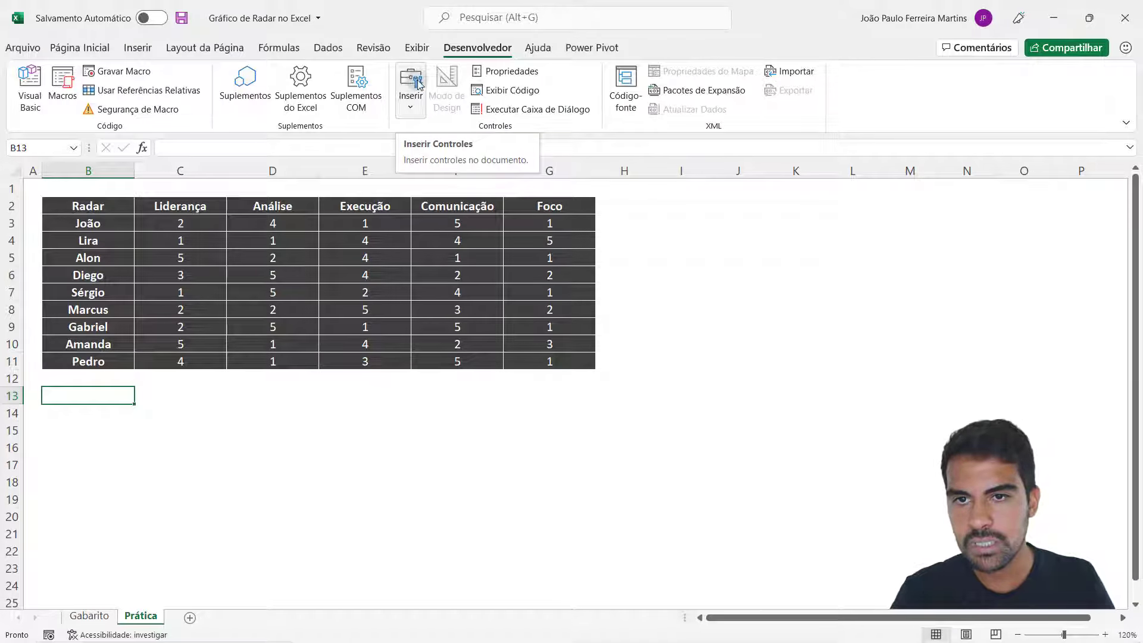
Insert a form-control combo box over cell B13 and enlarge it slightly beyond the cell's edges
{"action": "left_click", "coordinate": [414, 104]}
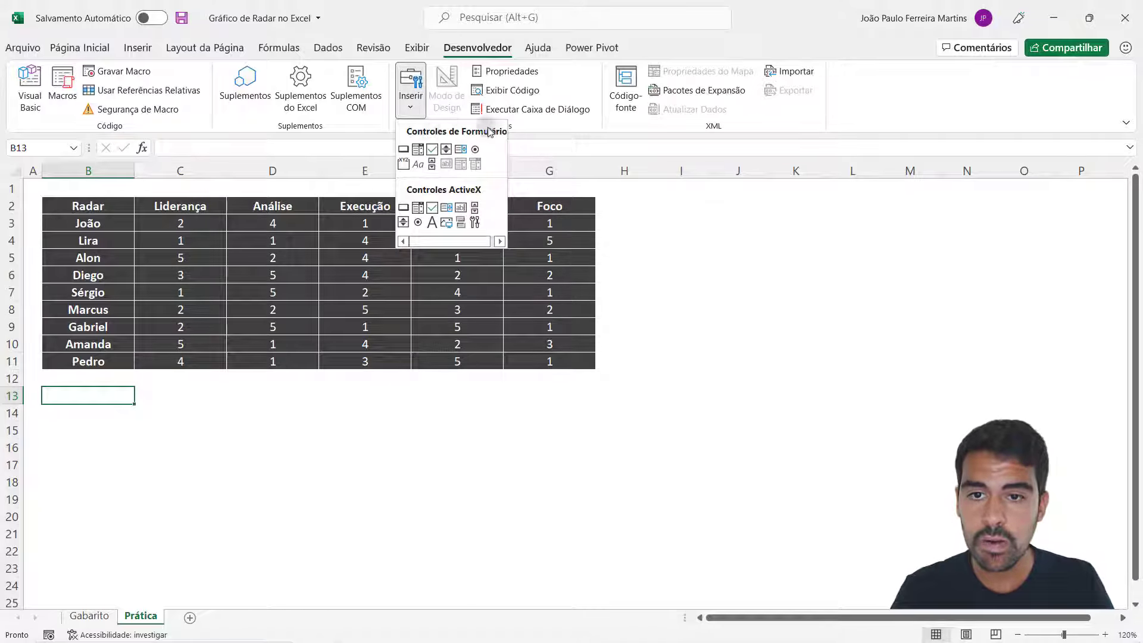
{"action": "left_click", "coordinate": [421, 150]}
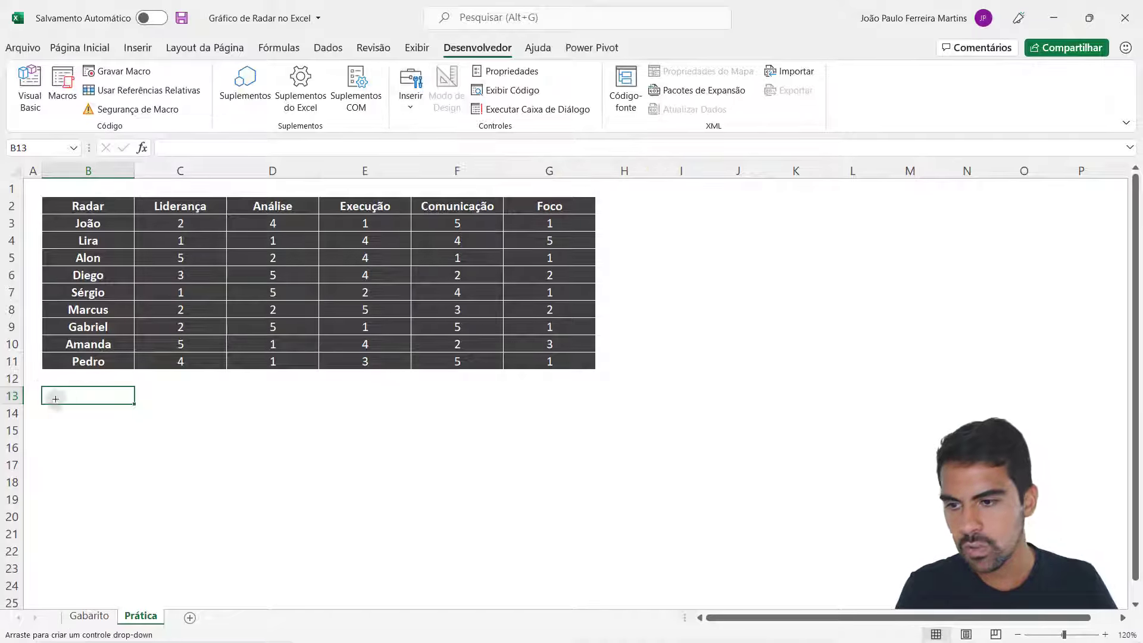
{"action": "left_click_drag", "start_coordinate": [43, 390], "coordinate": [132, 409]}
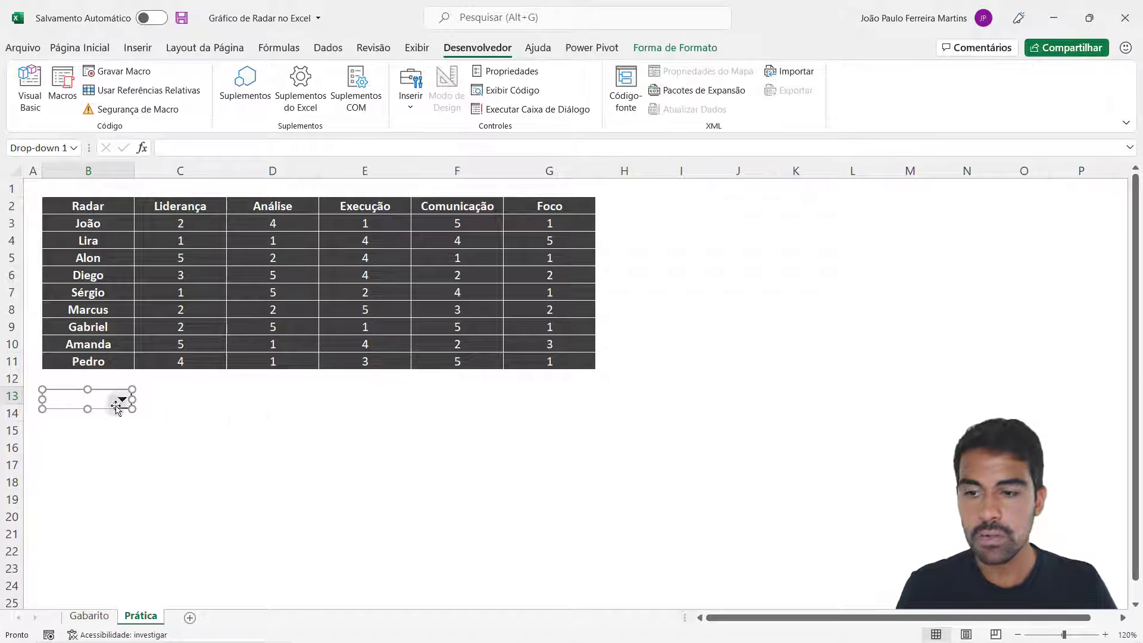
{"action": "left_click", "coordinate": [153, 421]}
{"action": "left_click_drag", "start_coordinate": [153, 421], "coordinate": [147, 388]}
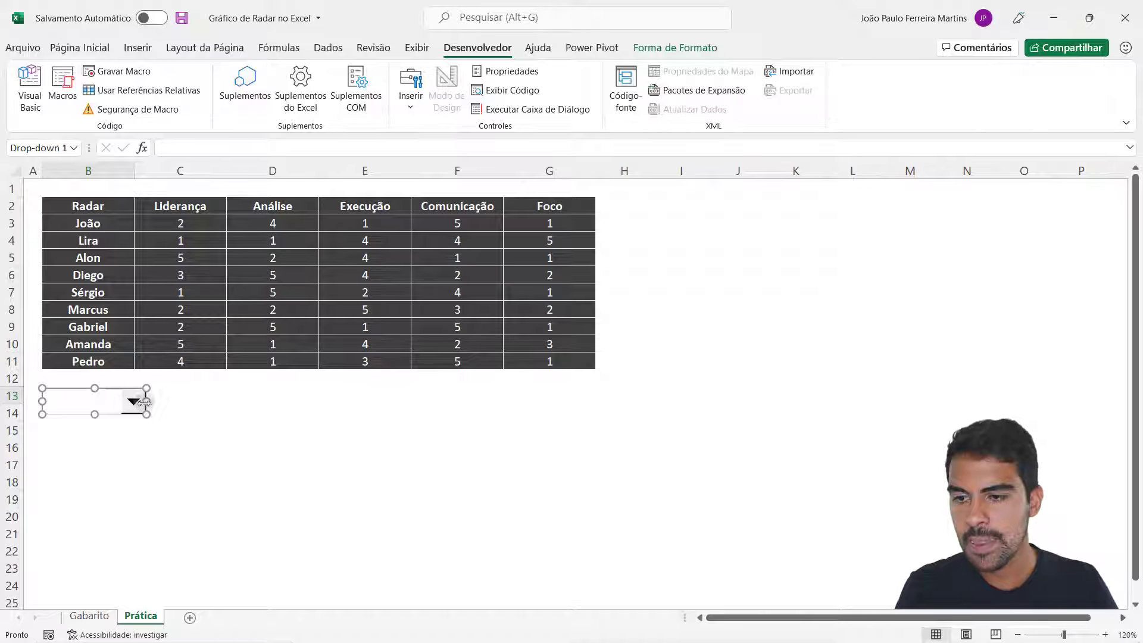
{"action": "left_click", "coordinate": [140, 424]}
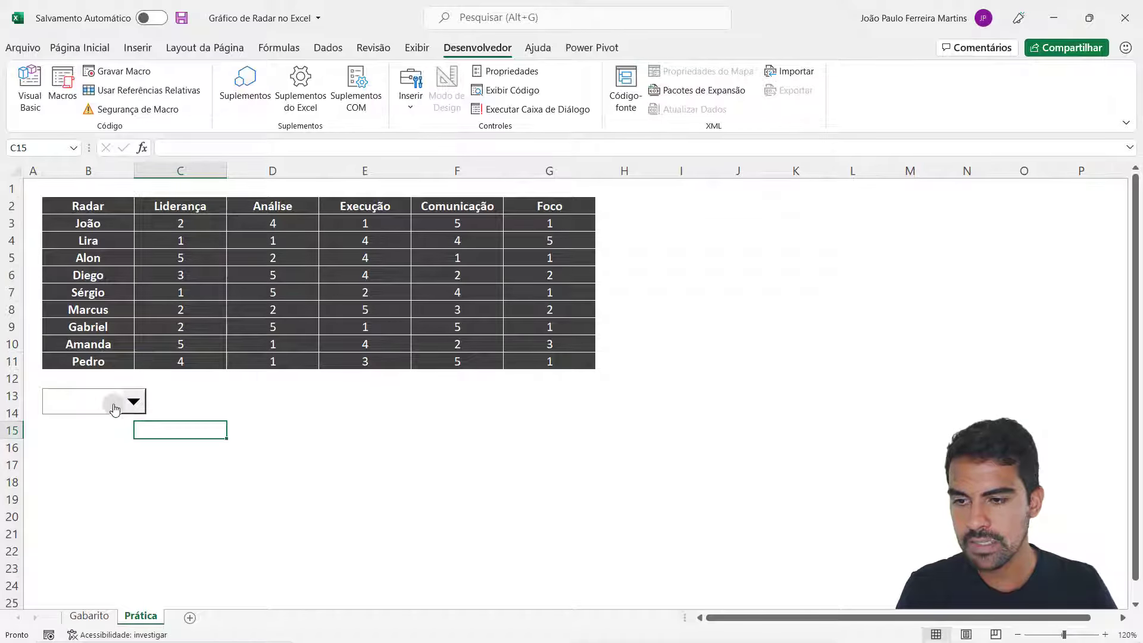
{"action": "left_click", "coordinate": [254, 479]}
{"action": "left_click", "coordinate": [344, 416]}
{"action": "left_click", "coordinate": [208, 390]}
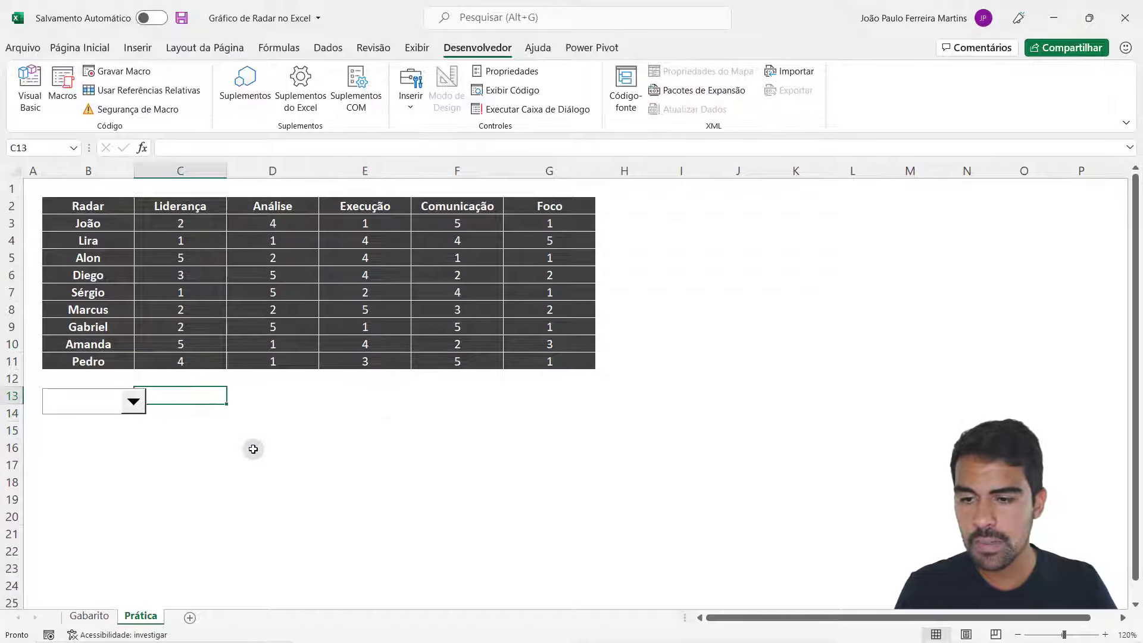
{"action": "left_click", "coordinate": [309, 398]}
{"action": "left_click", "coordinate": [271, 447]}
{"action": "left_click", "coordinate": [375, 465]}
{"action": "left_click", "coordinate": [333, 411]}
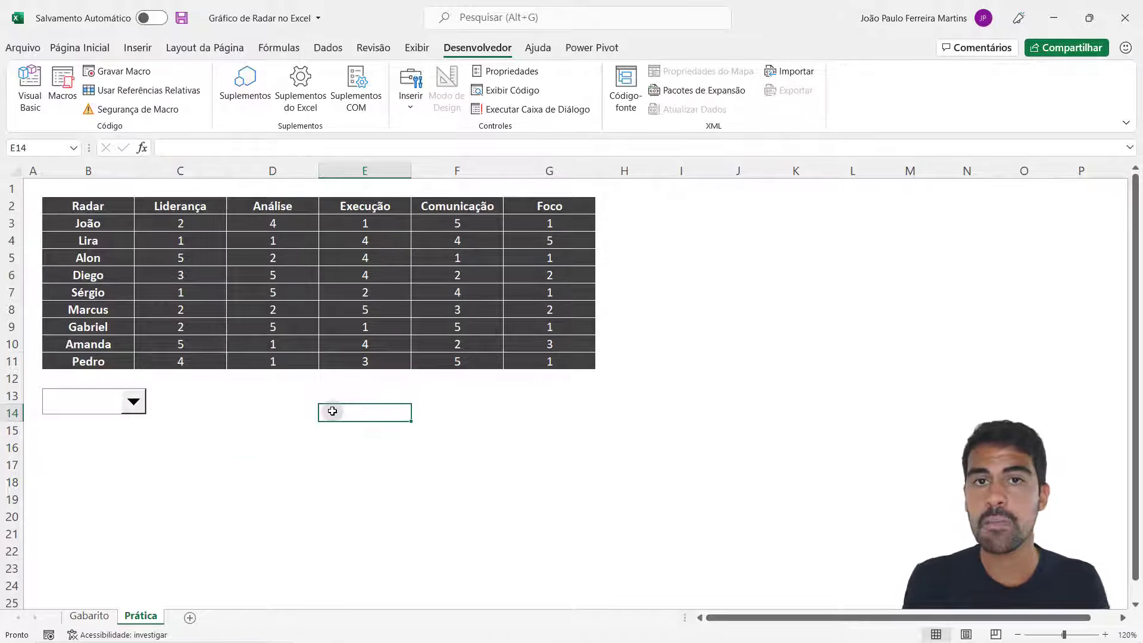
Resize and position the combo box so that it fits exactly within cell B13, and leave it selected
{"action": "right_click", "coordinate": [119, 411]}
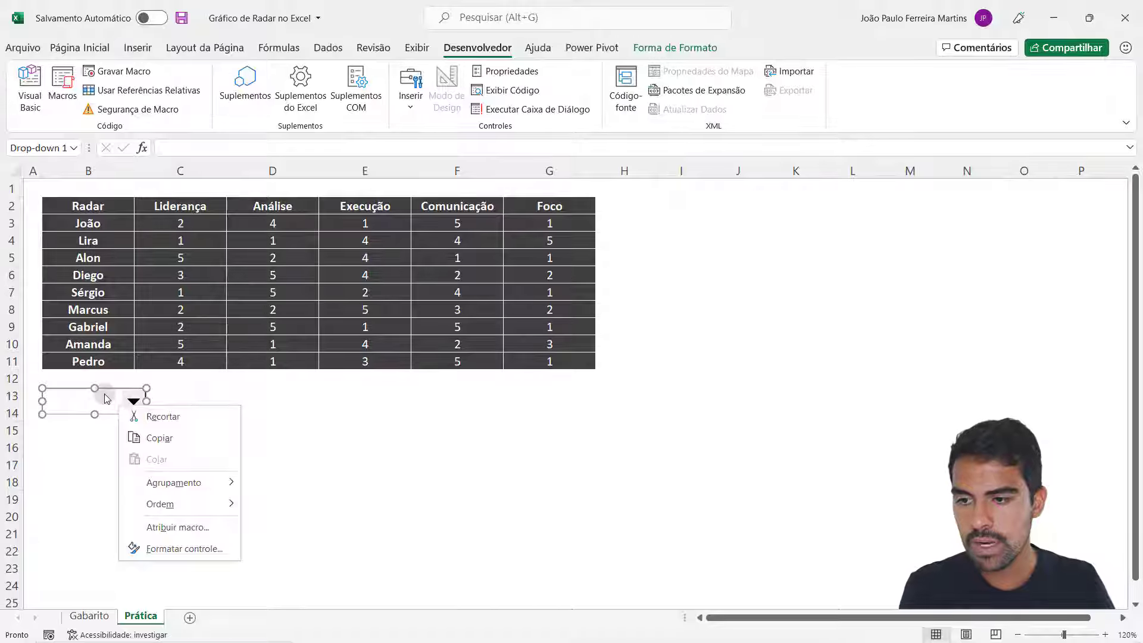
{"action": "key", "text": "Escape"}
{"action": "left_click_drag", "start_coordinate": [146, 400], "coordinate": [141, 400]}
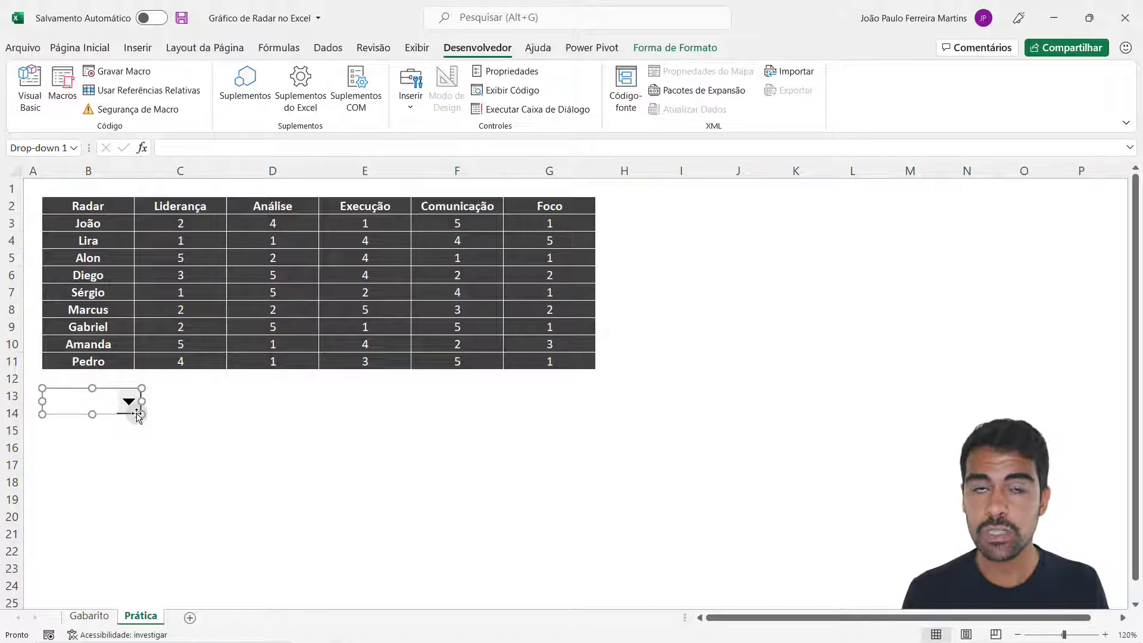
{"action": "left_click_drag", "start_coordinate": [137, 415], "coordinate": [90, 379]}
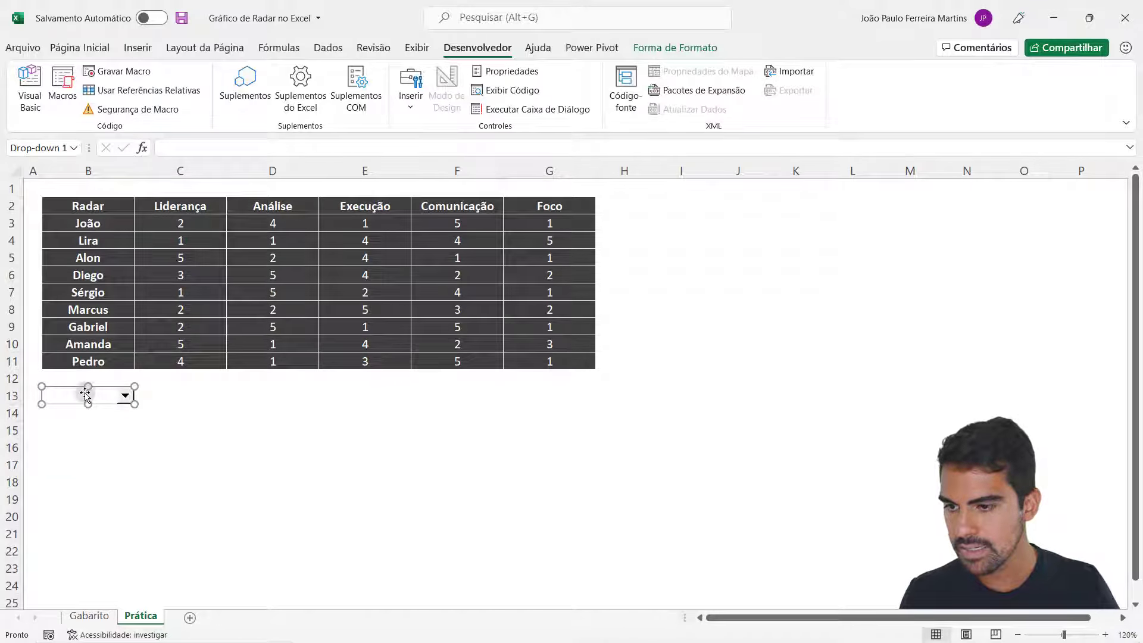
{"action": "left_click", "coordinate": [185, 448]}
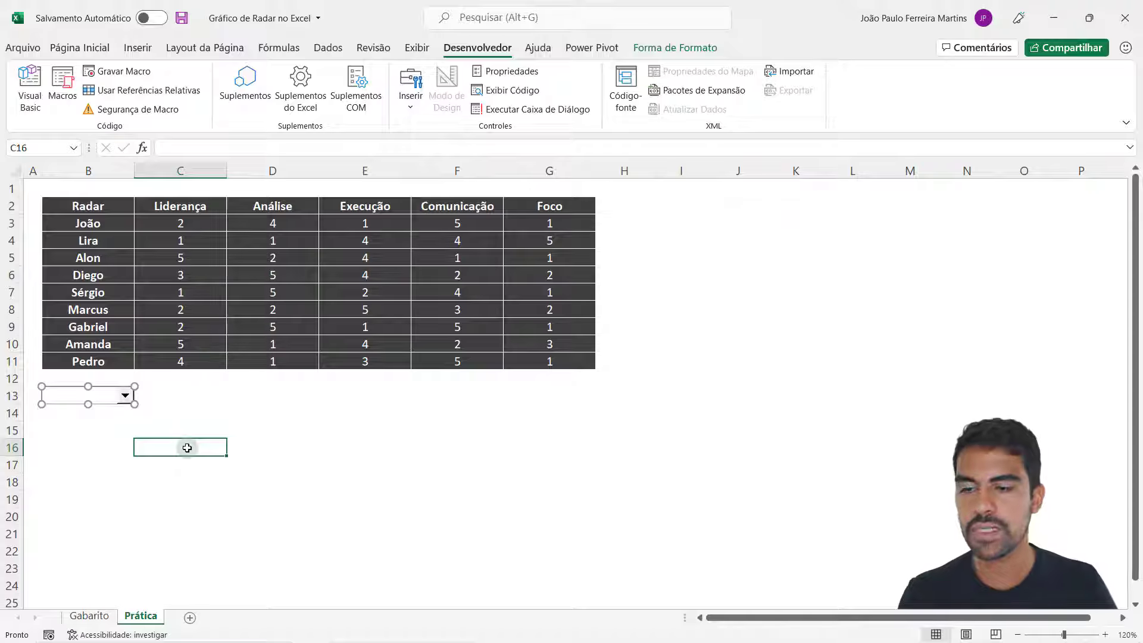
{"action": "left_click", "coordinate": [88, 397]}
{"action": "left_click", "coordinate": [88, 398]}
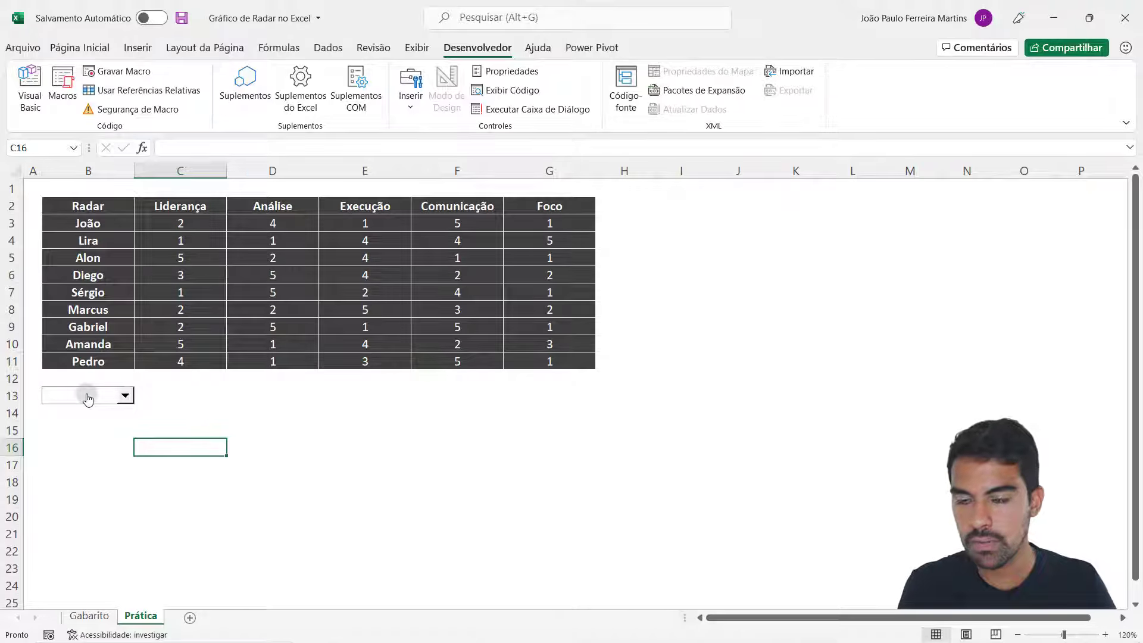
{"action": "right_click", "coordinate": [88, 398]}
{"action": "key", "text": "Escape"}
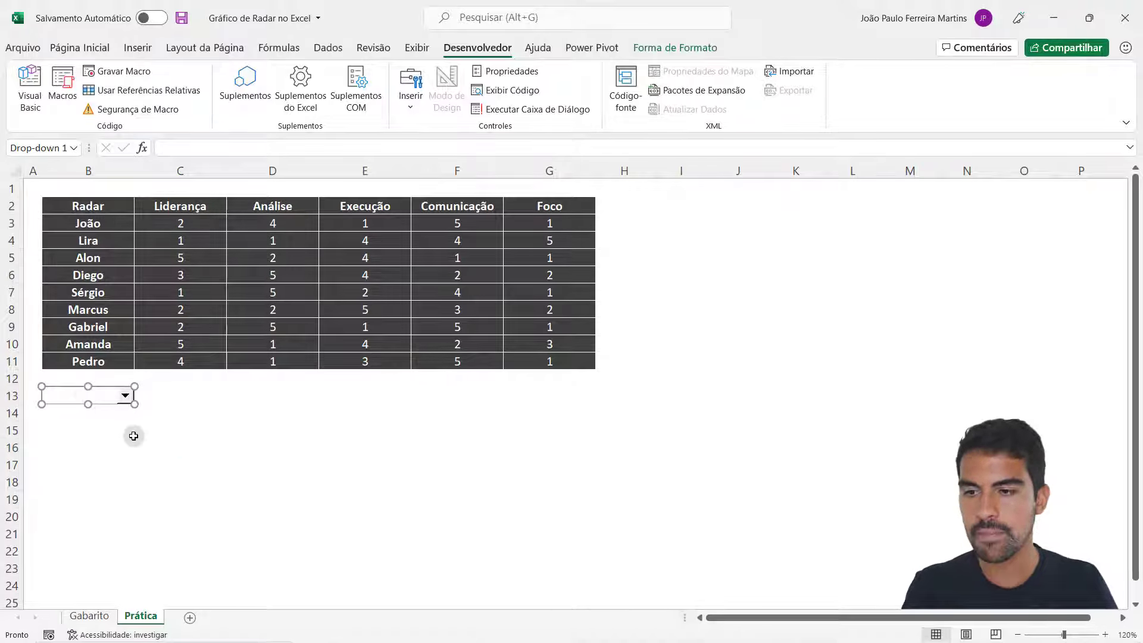
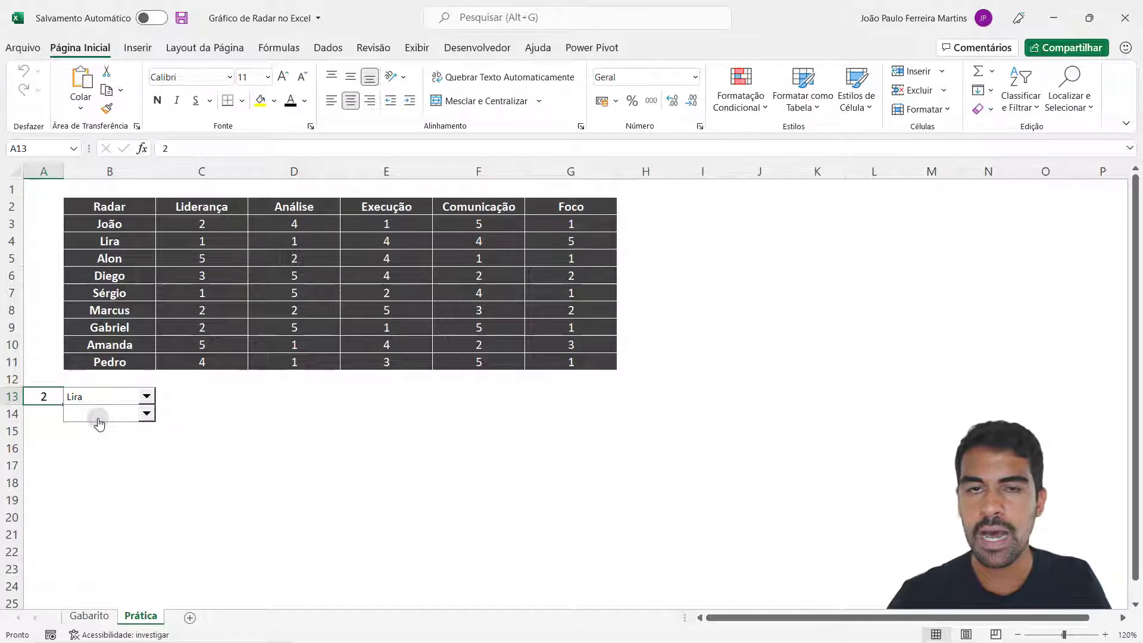
In the control formatting of the combo box over B14, set the input range to $B$3:$B$11
{"action": "right_click", "coordinate": [99, 419]}
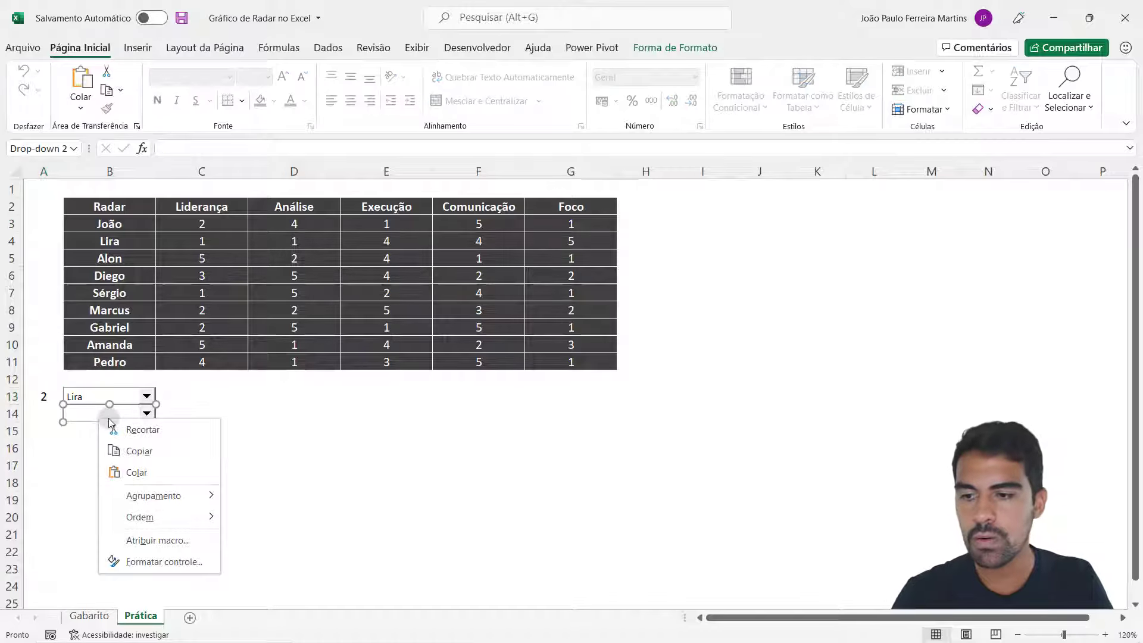
{"action": "left_click", "coordinate": [160, 562]}
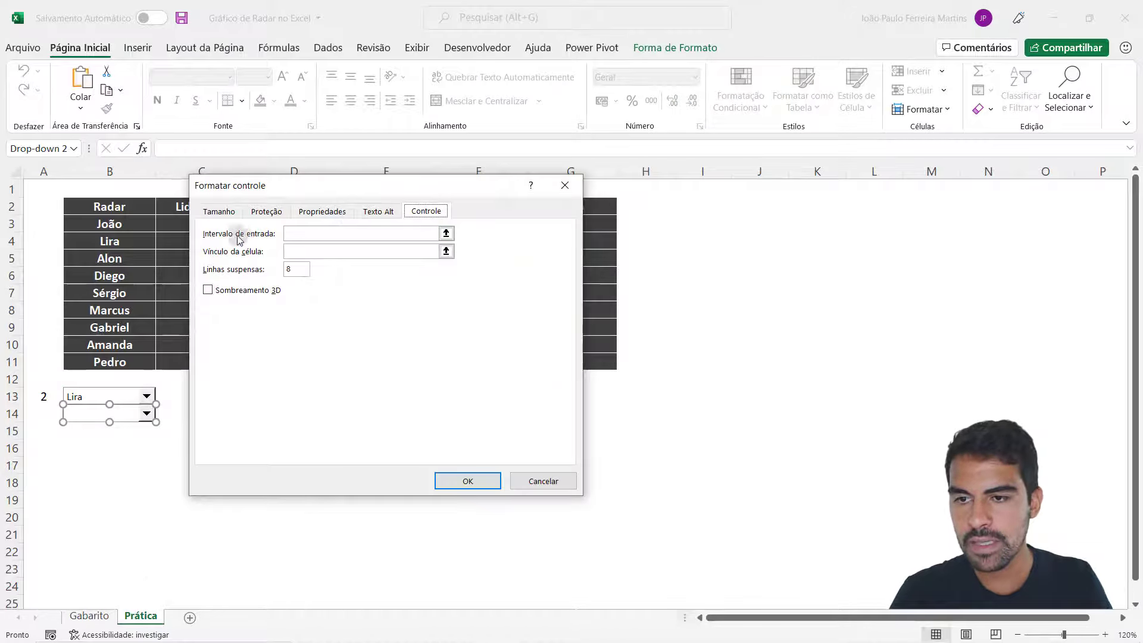
{"action": "left_click", "coordinate": [446, 233]}
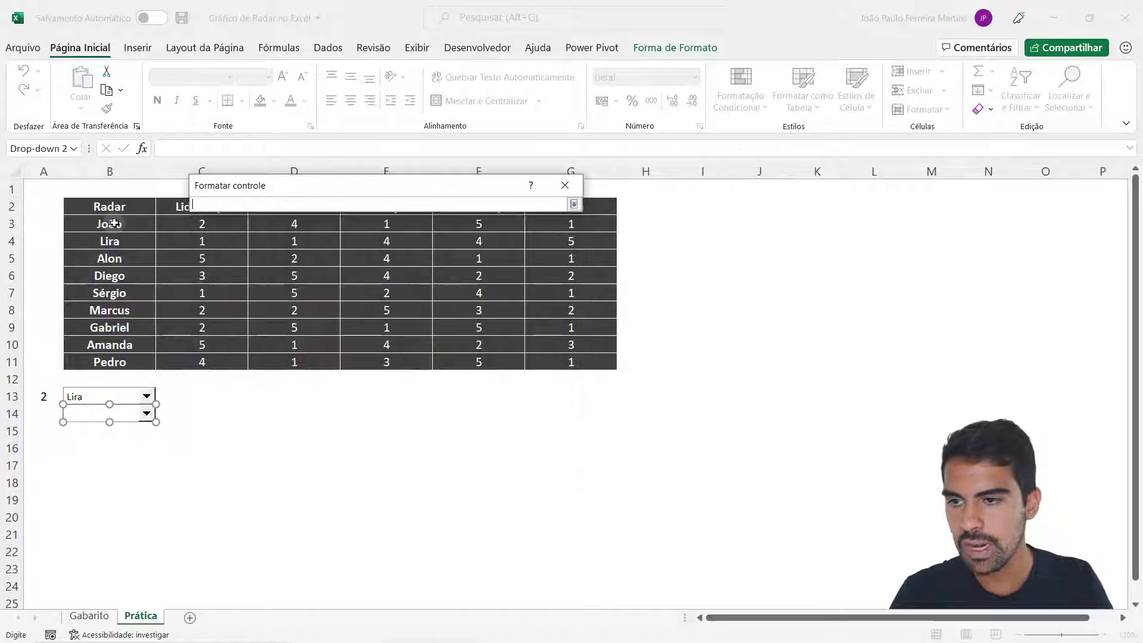
{"action": "left_click_drag", "start_coordinate": [111, 224], "coordinate": [114, 358]}
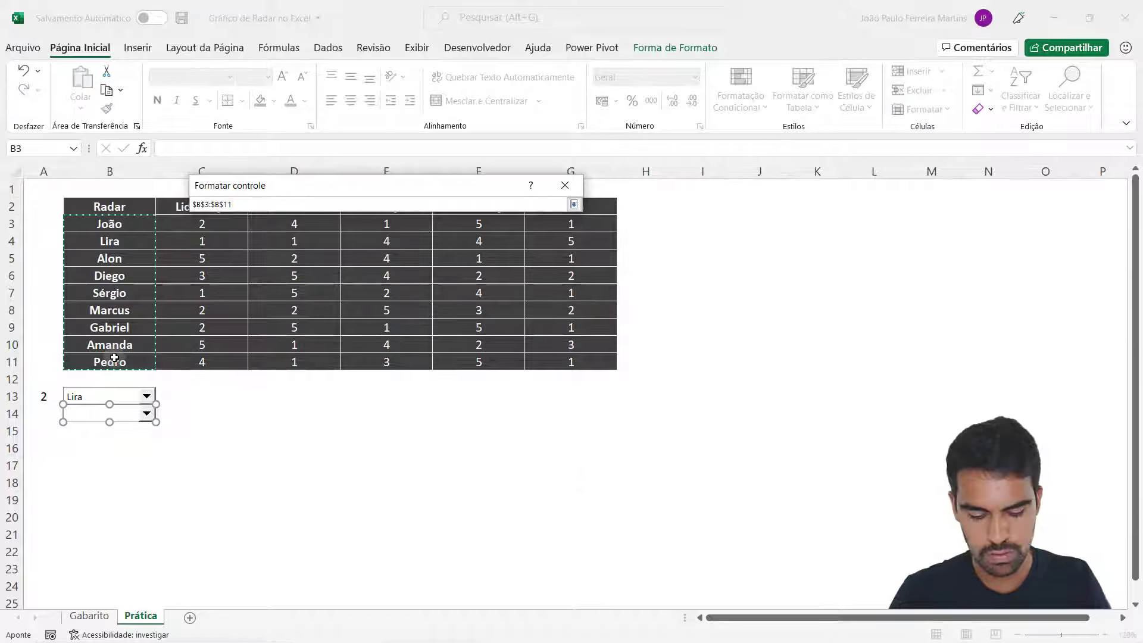
{"action": "key", "text": "Return"}
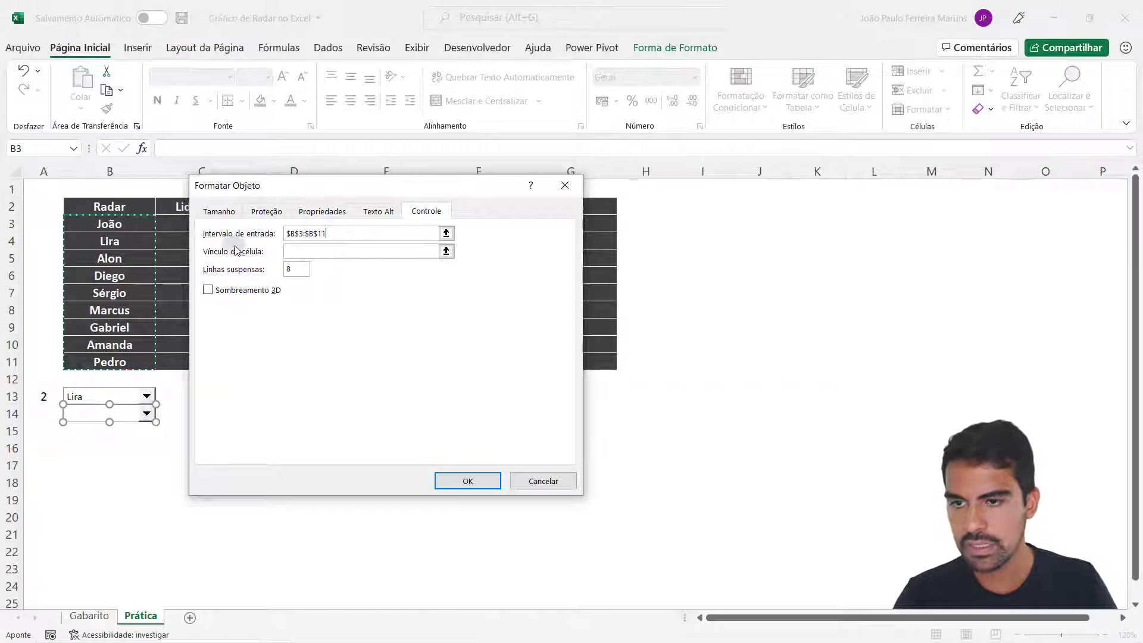
Link the B14 combo box to cell $A$14 and confirm the control settings
{"action": "left_click", "coordinate": [446, 250]}
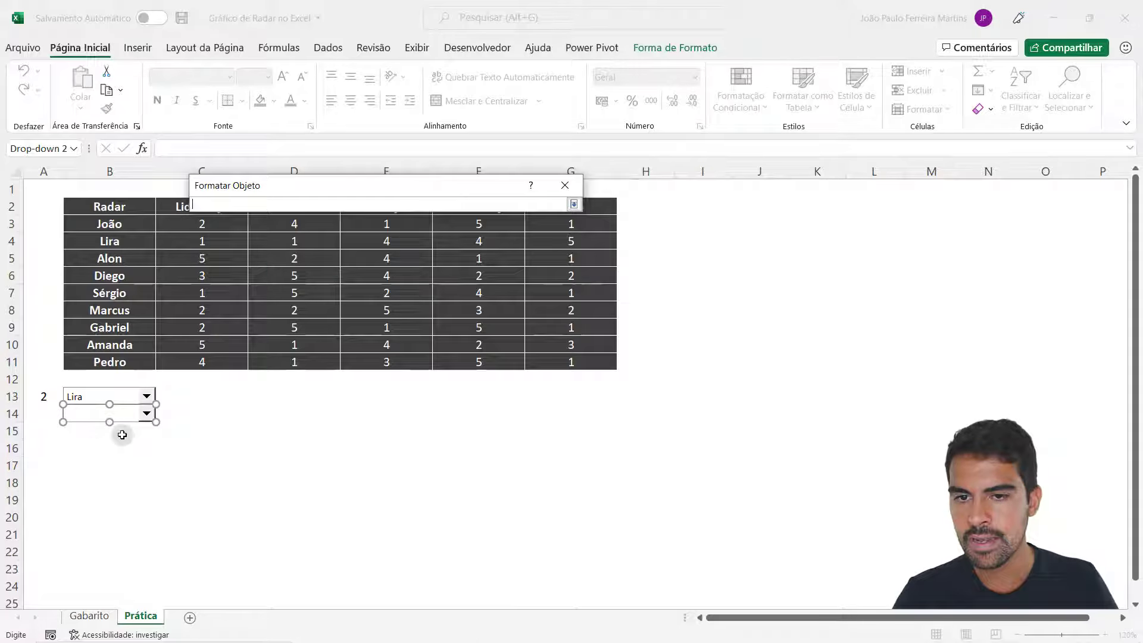
{"action": "left_click", "coordinate": [51, 417]}
{"action": "key", "text": "Return"}
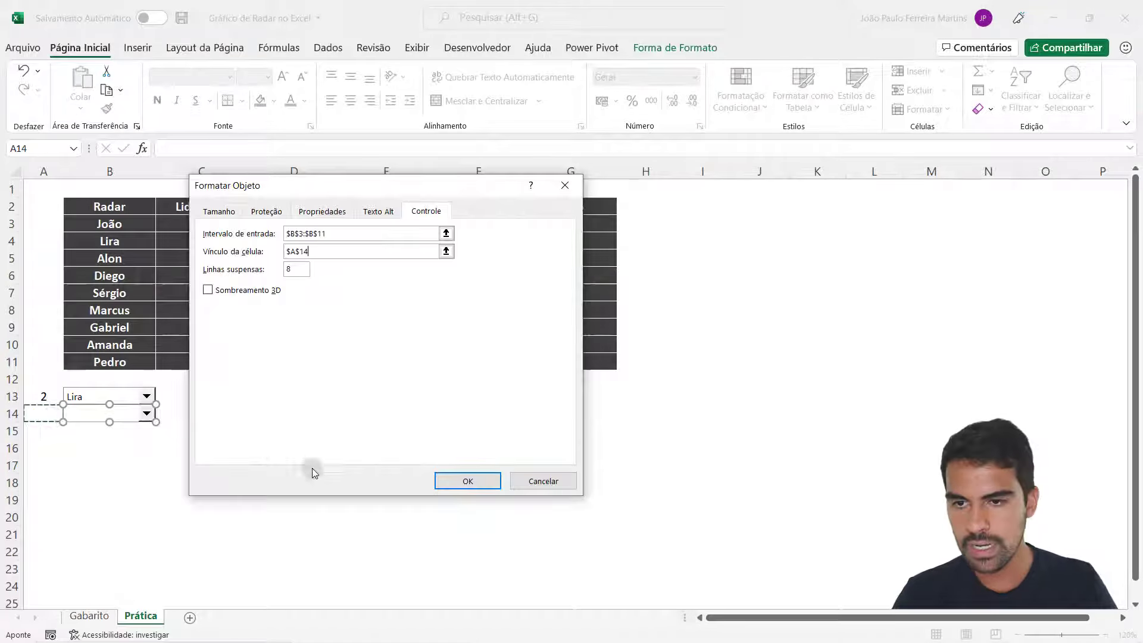
{"action": "left_click", "coordinate": [467, 480]}
{"action": "left_click", "coordinate": [312, 489]}
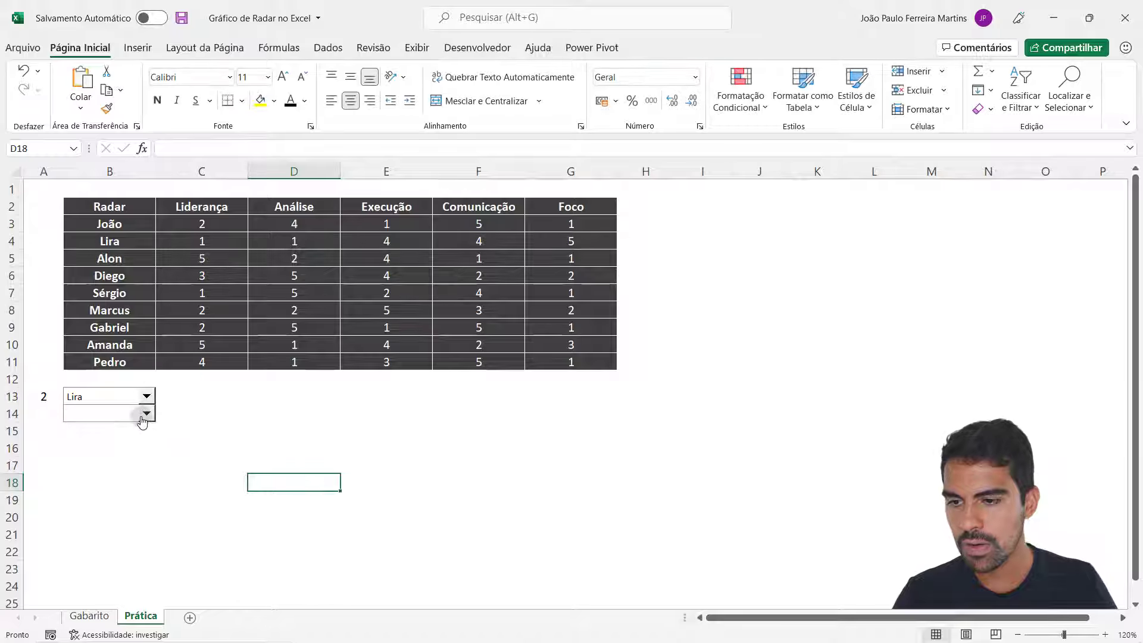
Choose the person from table row 9 in the B14 combo box and select its linked cell A14
{"action": "left_click", "coordinate": [146, 414]}
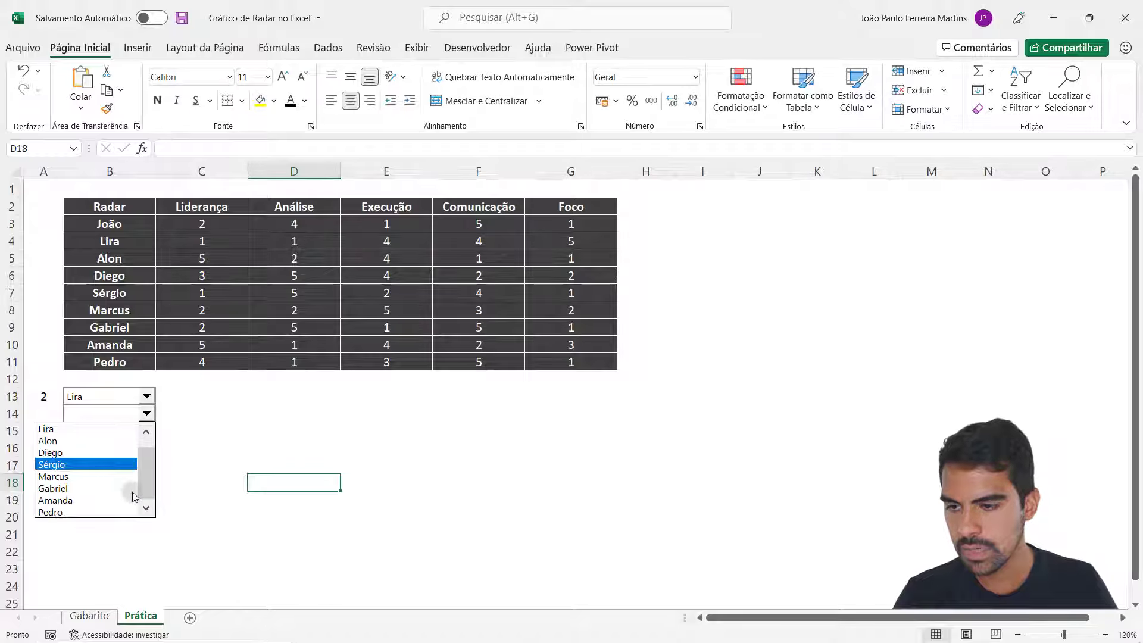
{"action": "left_click", "coordinate": [77, 488]}
{"action": "left_click", "coordinate": [45, 413]}
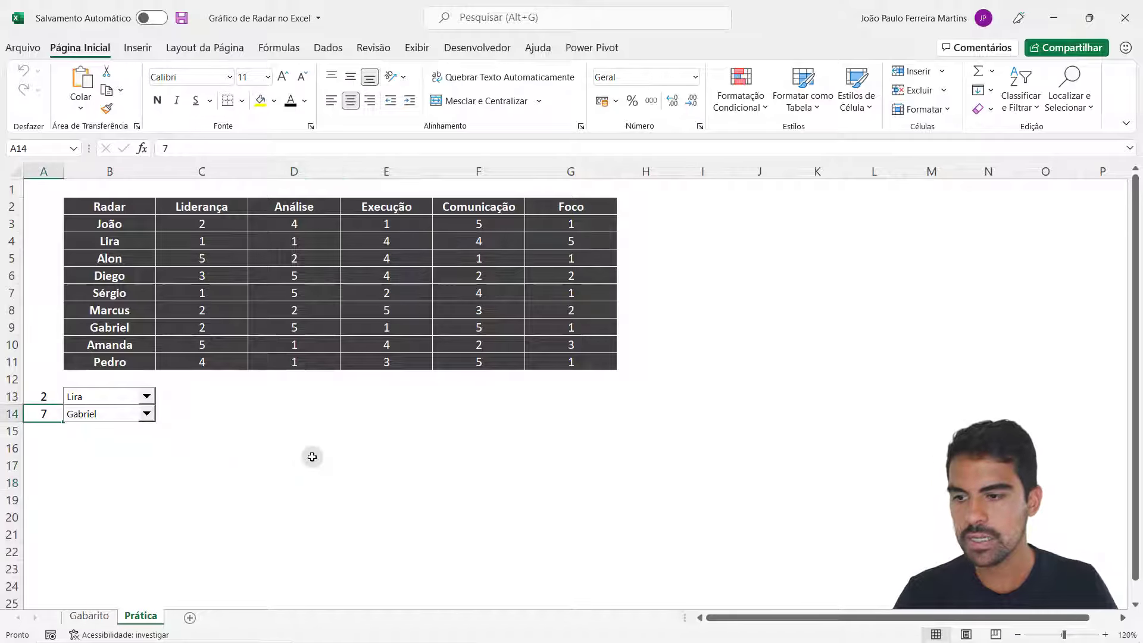
Count through the names in B3:B11 down to row 9 to check the position given by the index in A14
{"action": "left_click", "coordinate": [128, 326]}
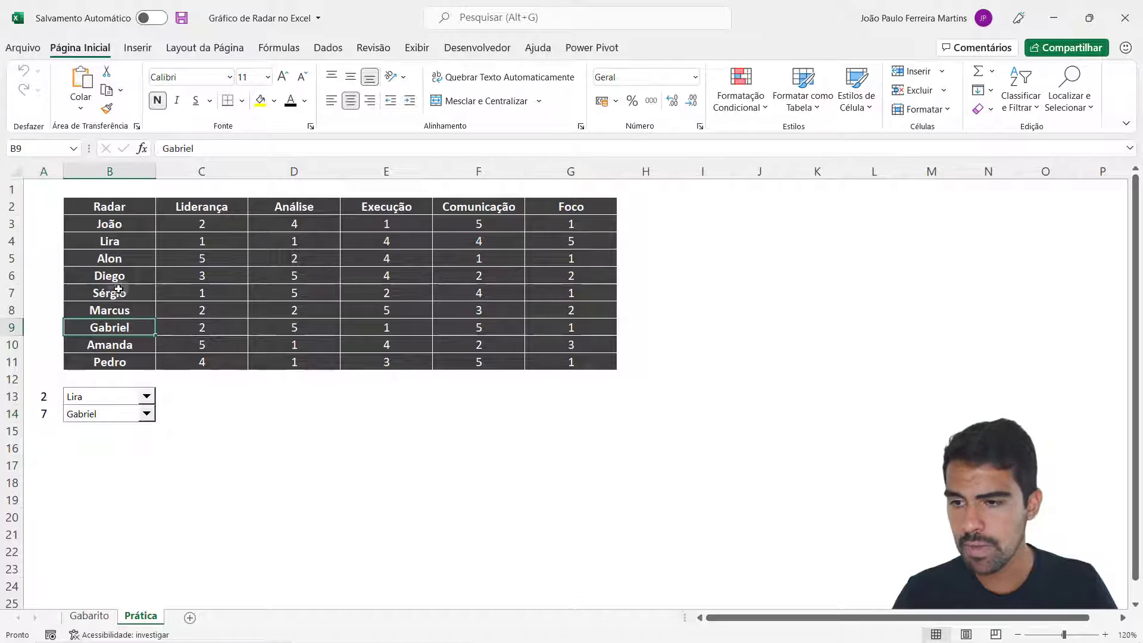
{"action": "left_click_drag", "start_coordinate": [119, 227], "coordinate": [116, 362]}
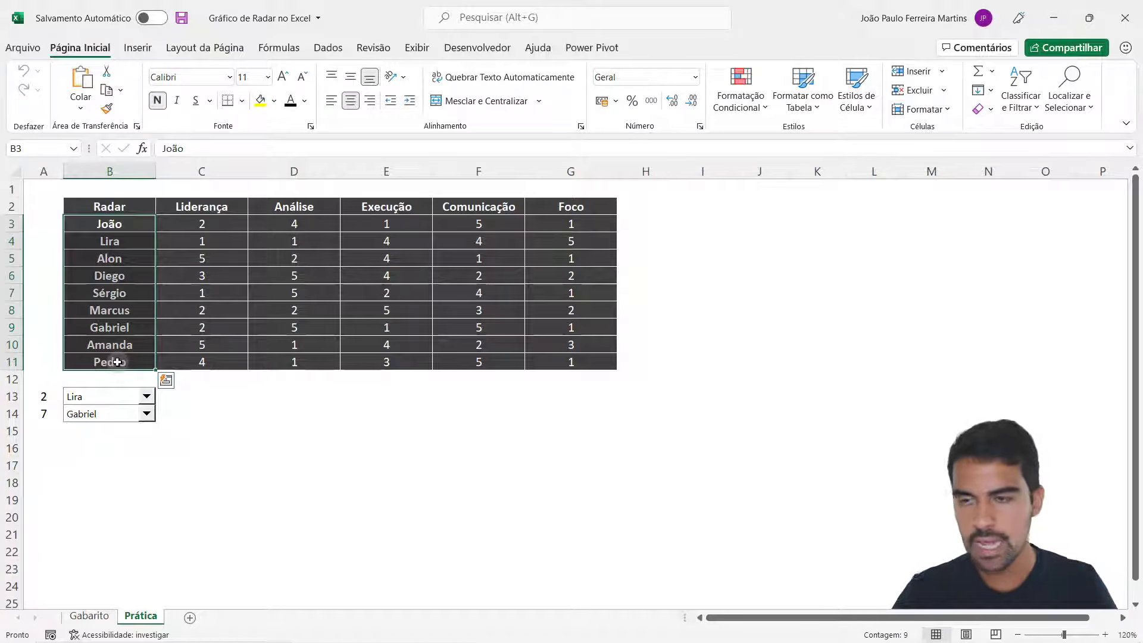
{"action": "key", "text": "Return"}
{"action": "key", "text": "Return"}
{"action": "key", "text": "Return"}
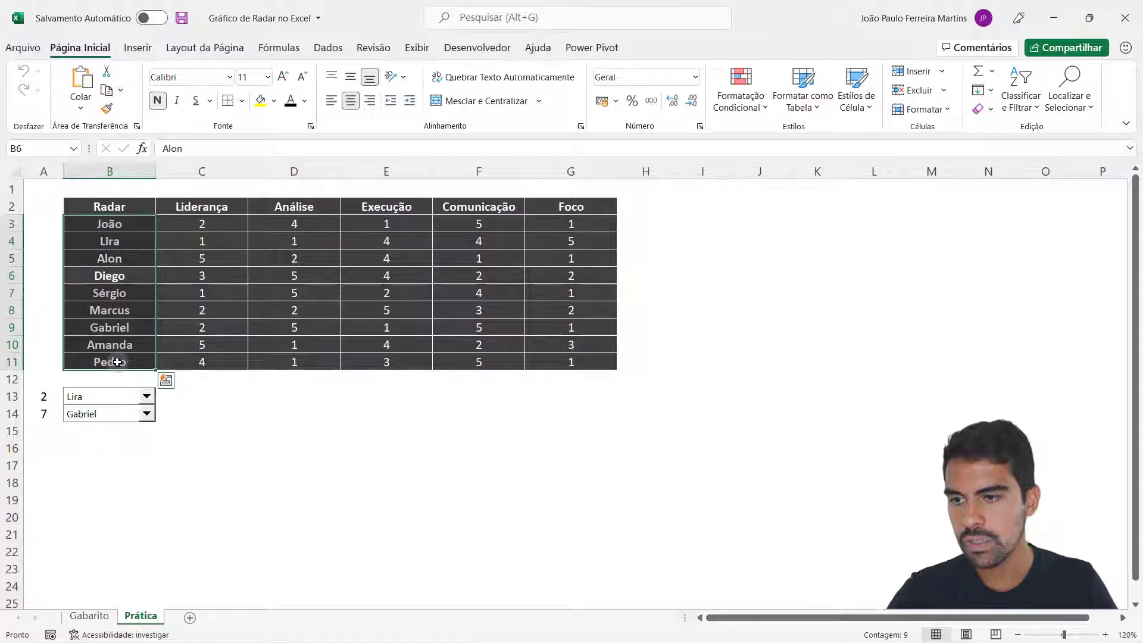
{"action": "key", "text": "Return"}
{"action": "key", "text": "Return"}
{"action": "key", "text": "Return"}
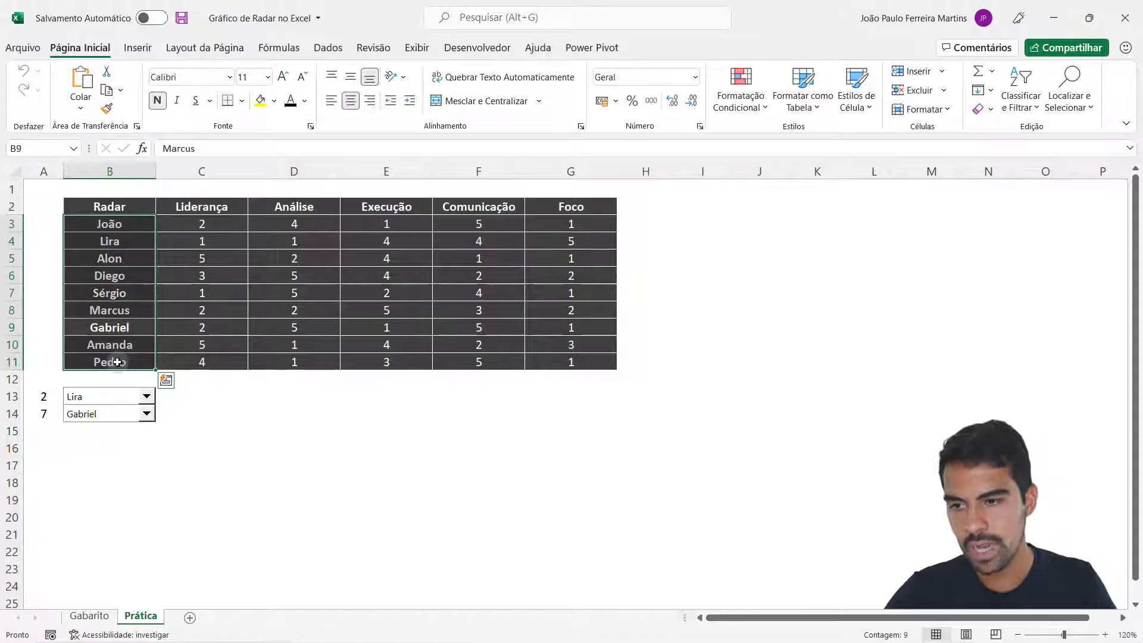
Check the current choice in the B13 combo box against the linked index cells A13:A14
{"action": "left_click", "coordinate": [80, 397]}
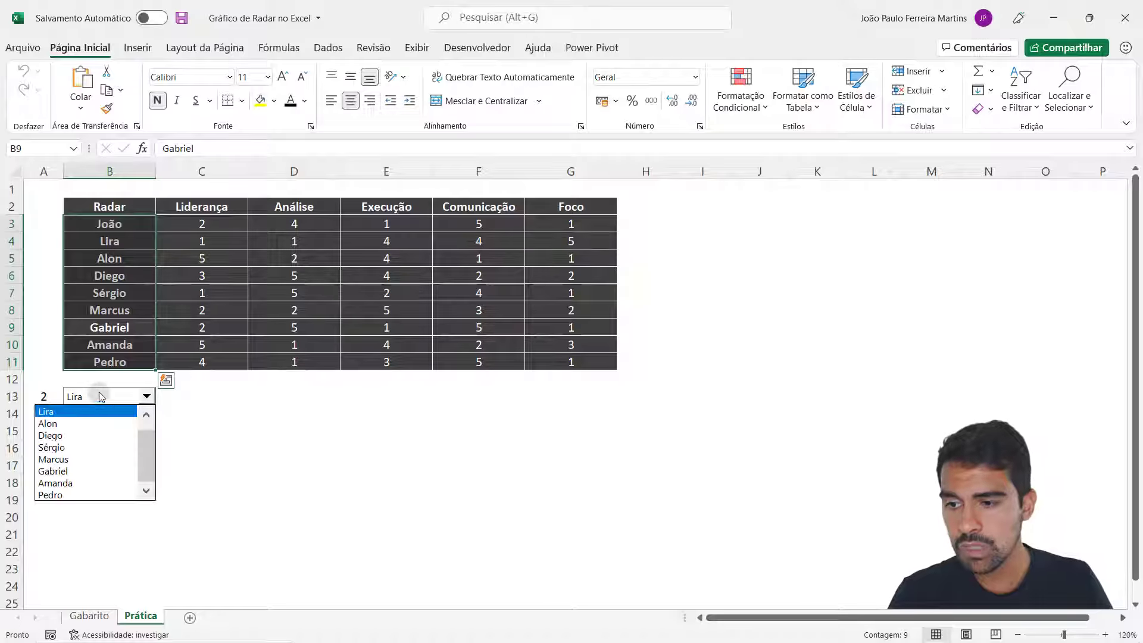
{"action": "left_click", "coordinate": [97, 409]}
{"action": "left_click", "coordinate": [214, 443]}
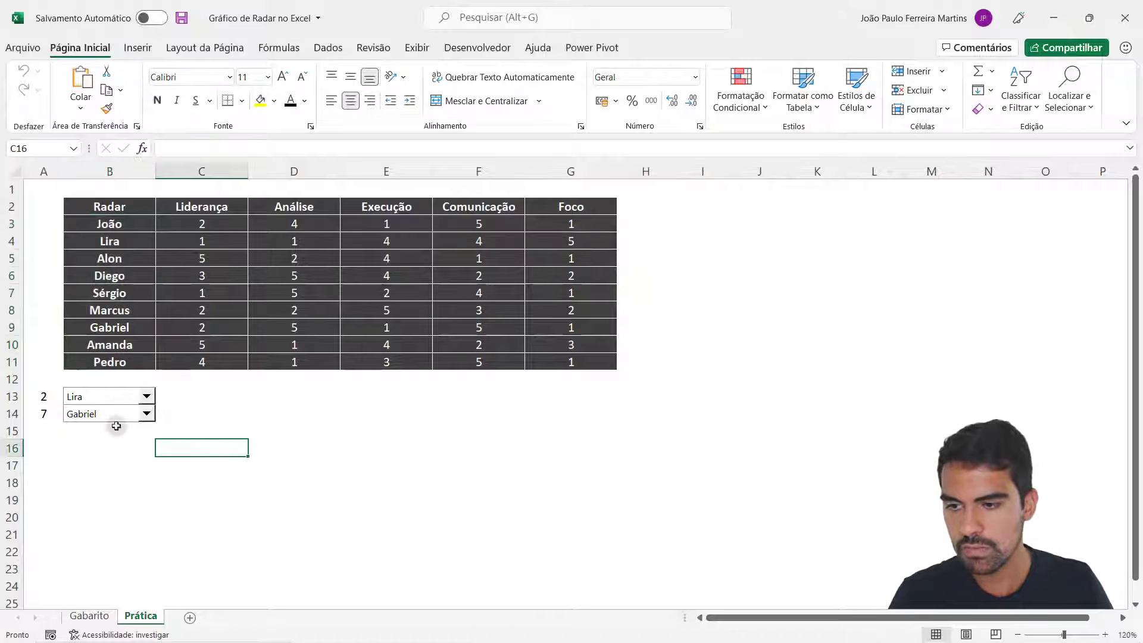
{"action": "left_click_drag", "start_coordinate": [36, 394], "coordinate": [39, 405]}
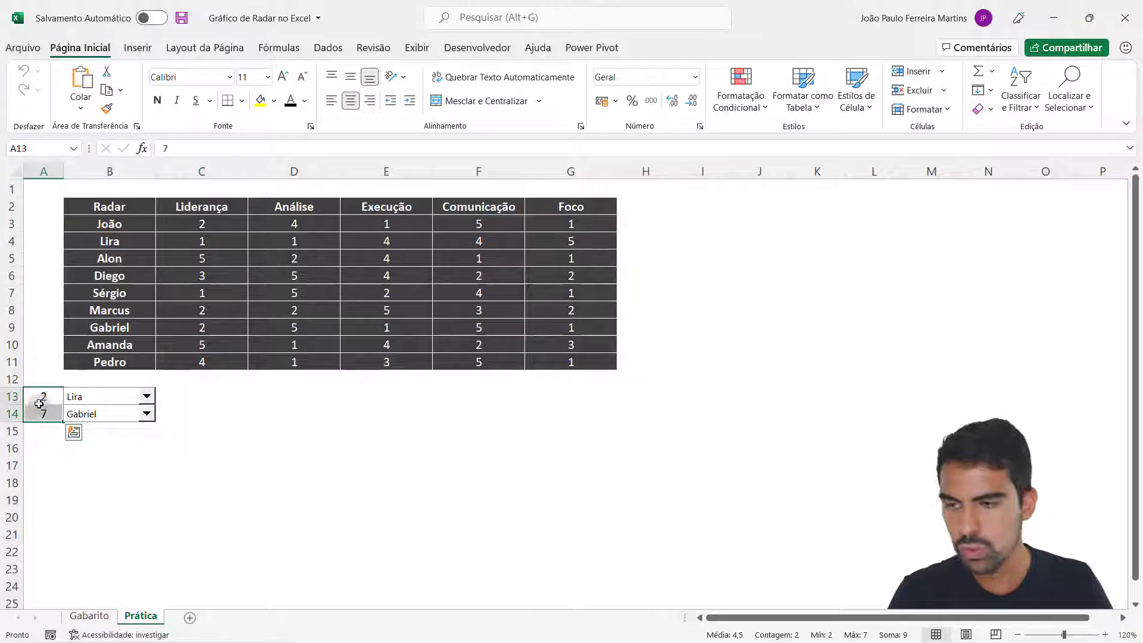
{"action": "left_click", "coordinate": [39, 400]}
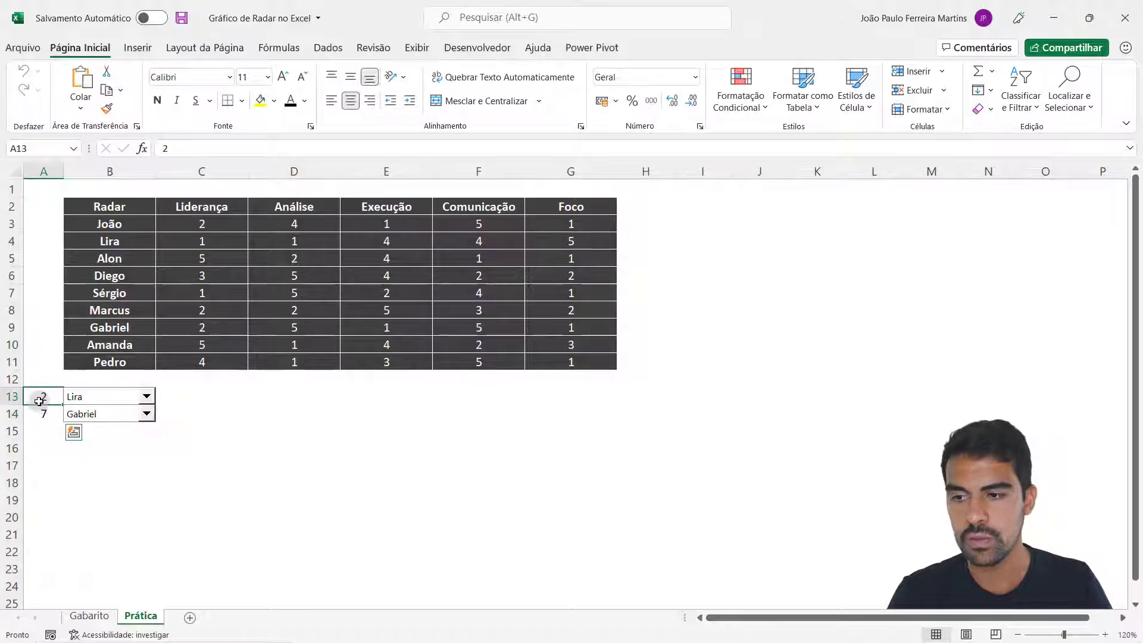
Manually enter the scores 1, 1, 4, 4 and 5 in C13:G13 for the person selected in the B13 combo box
{"action": "left_click_drag", "start_coordinate": [169, 396], "coordinate": [559, 390]}
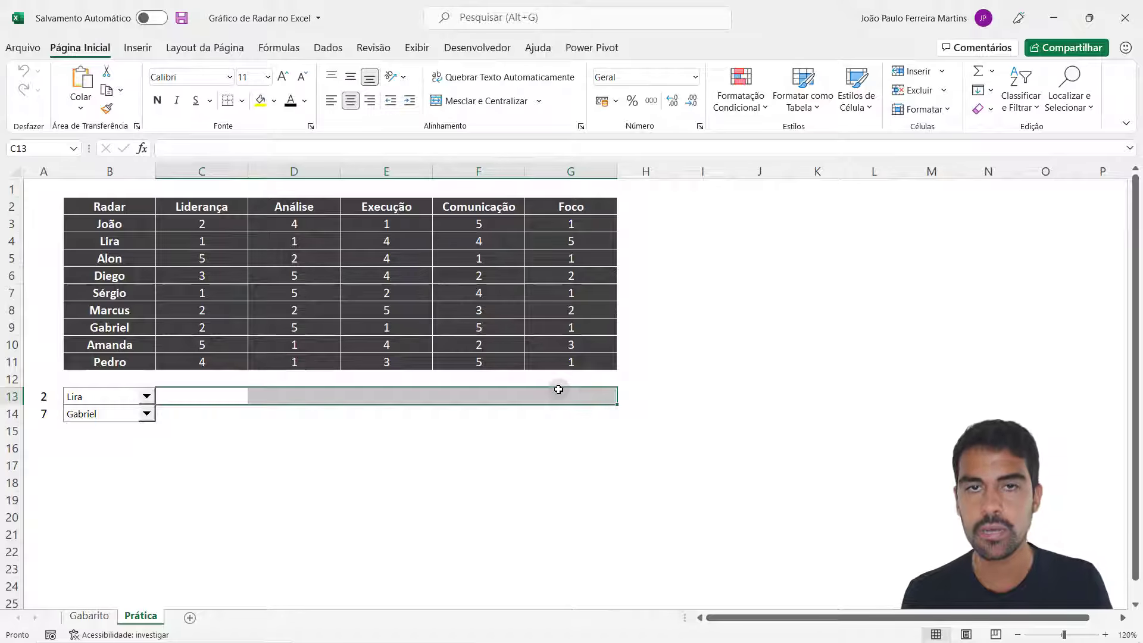
{"action": "left_click", "coordinate": [201, 395]}
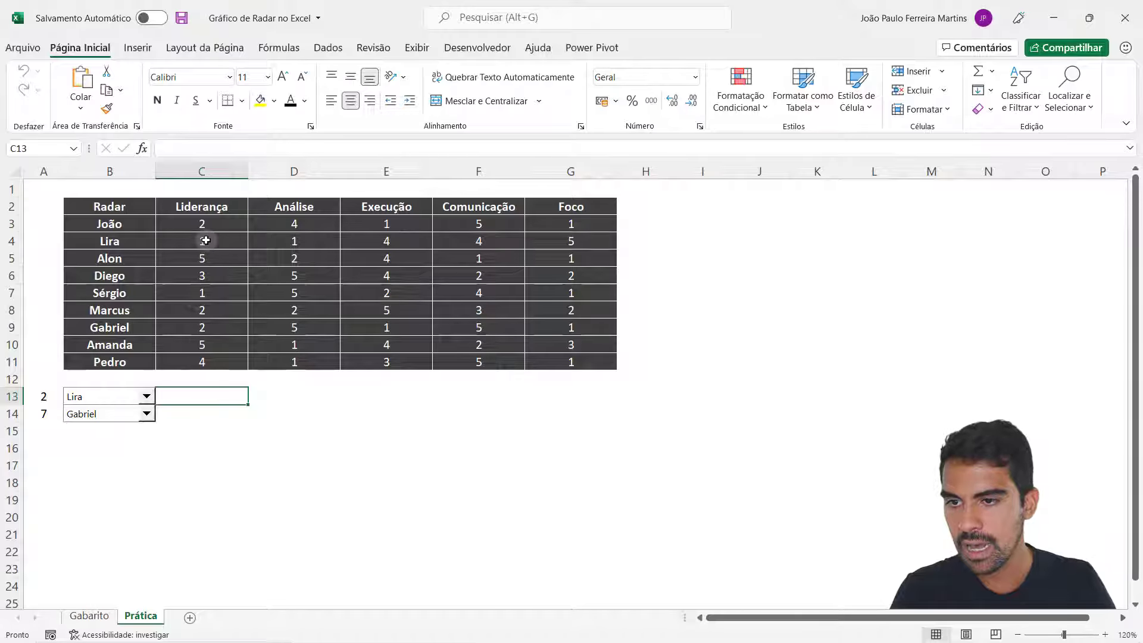
{"action": "type", "text": "1"}
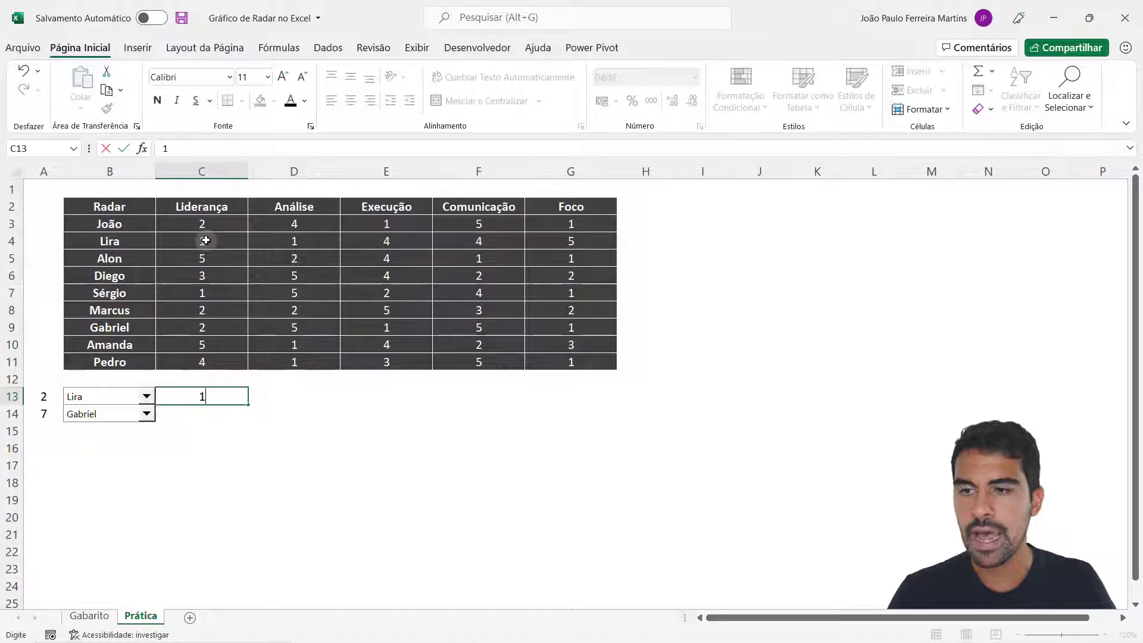
{"action": "key", "text": "Tab"}
{"action": "left_click", "coordinate": [220, 397]}
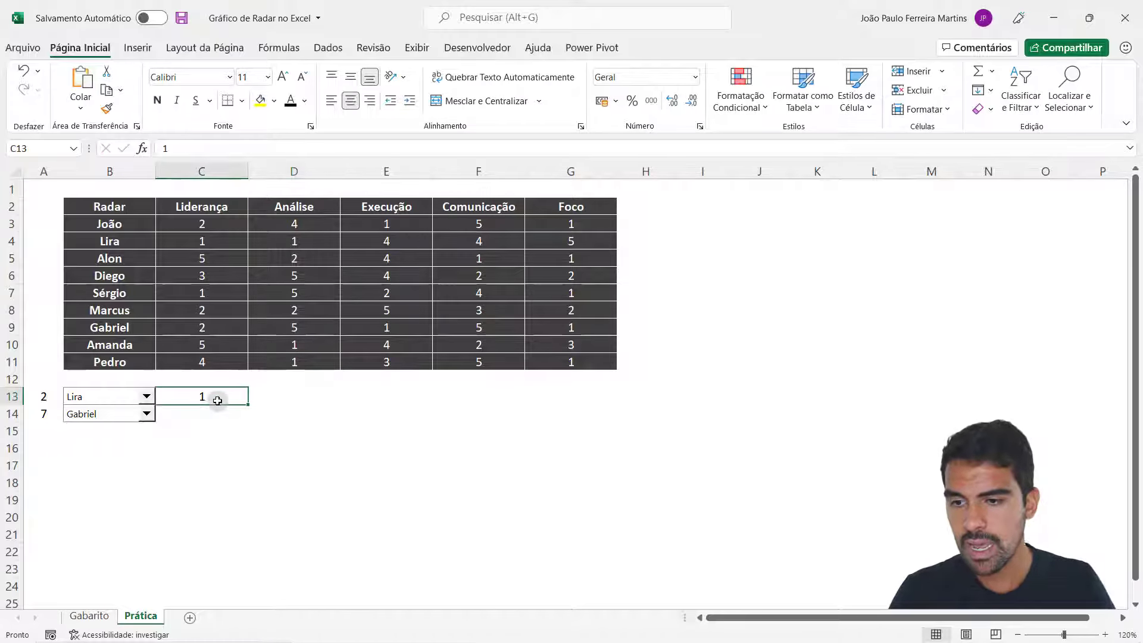
{"action": "left_click", "coordinate": [289, 395]}
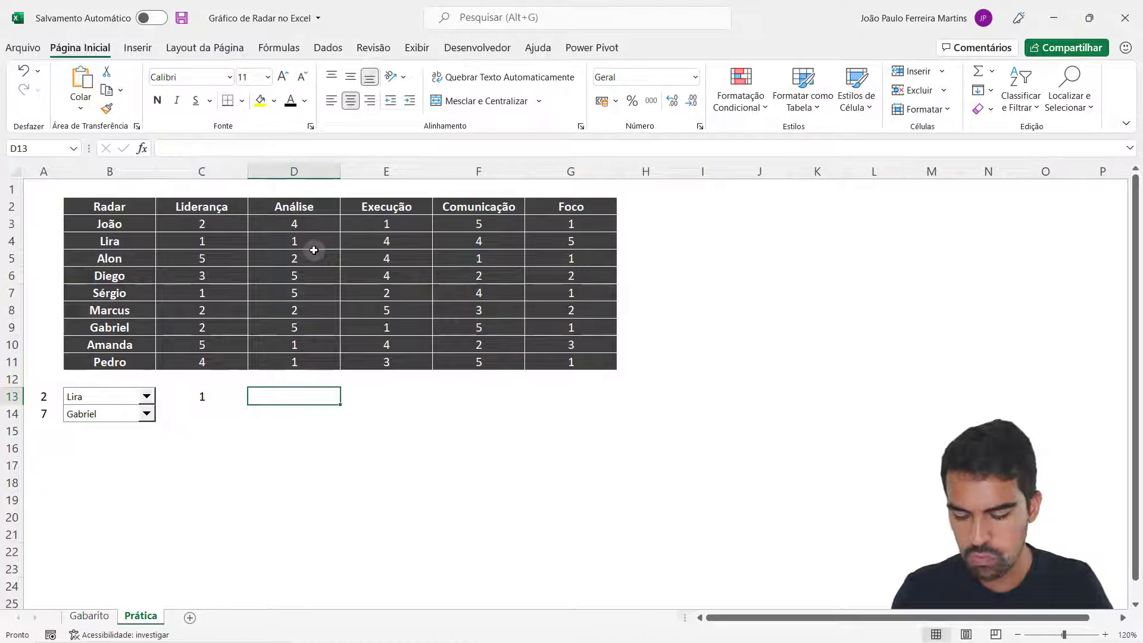
{"action": "type", "text": "1"}
{"action": "key", "text": "Tab"}
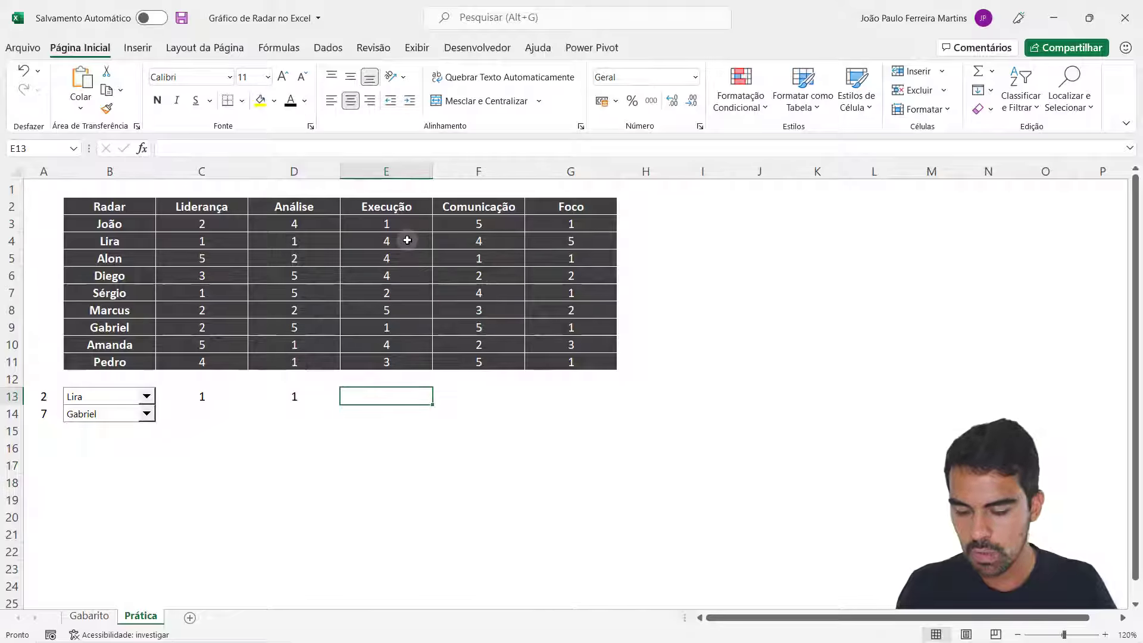
{"action": "type", "text": "4"}
{"action": "key", "text": "Tab"}
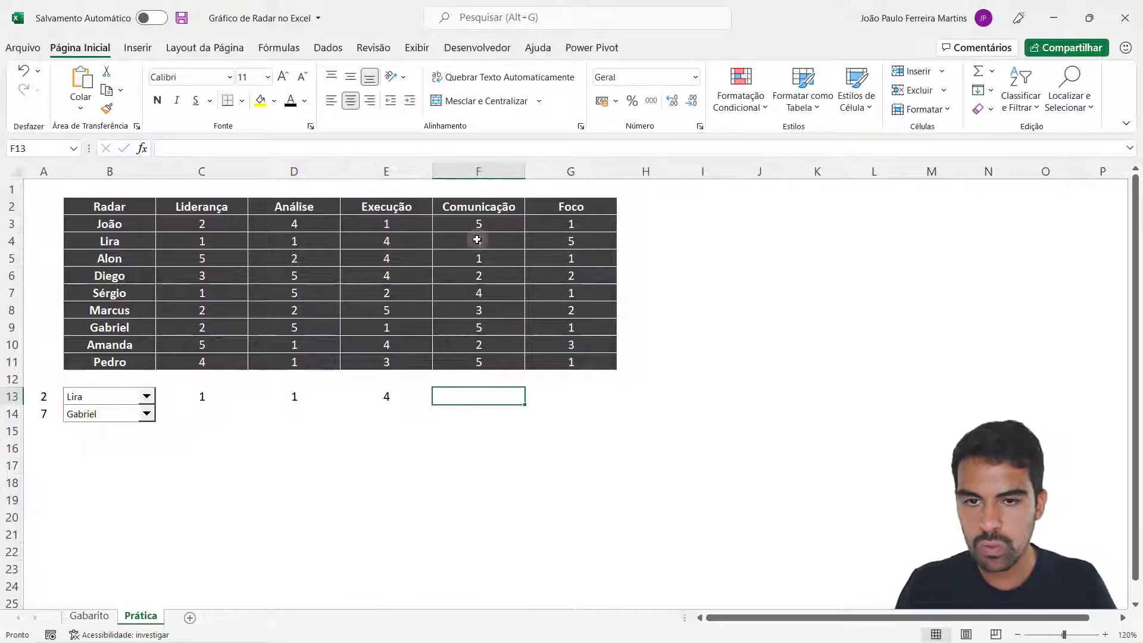
{"action": "type", "text": "4"}
{"action": "key", "text": "Tab"}
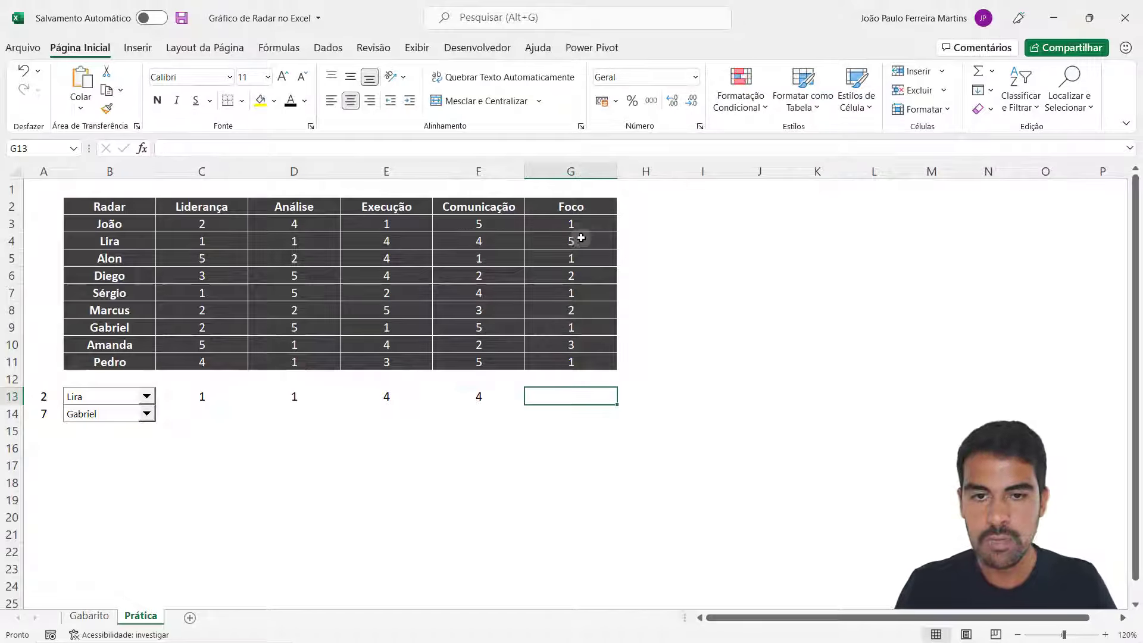
{"action": "type", "text": "5"}
{"action": "key", "text": "Return"}
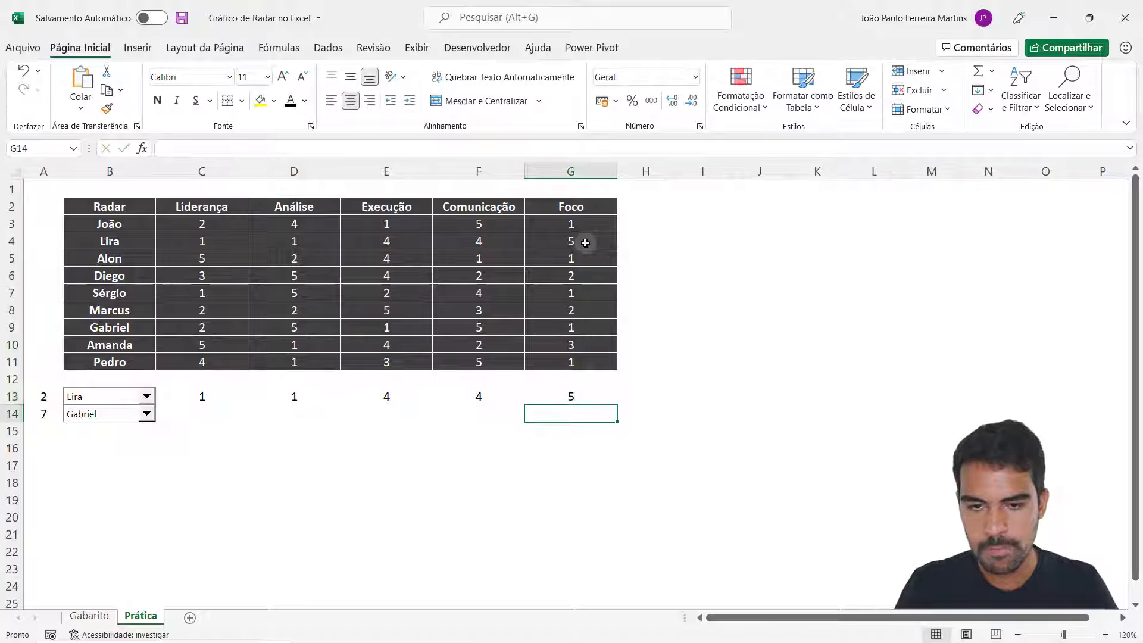
Choose the person from table row 6 in the B13 combo box and compare C13:G13 with the table scores in C6:G6
{"action": "left_click", "coordinate": [113, 405]}
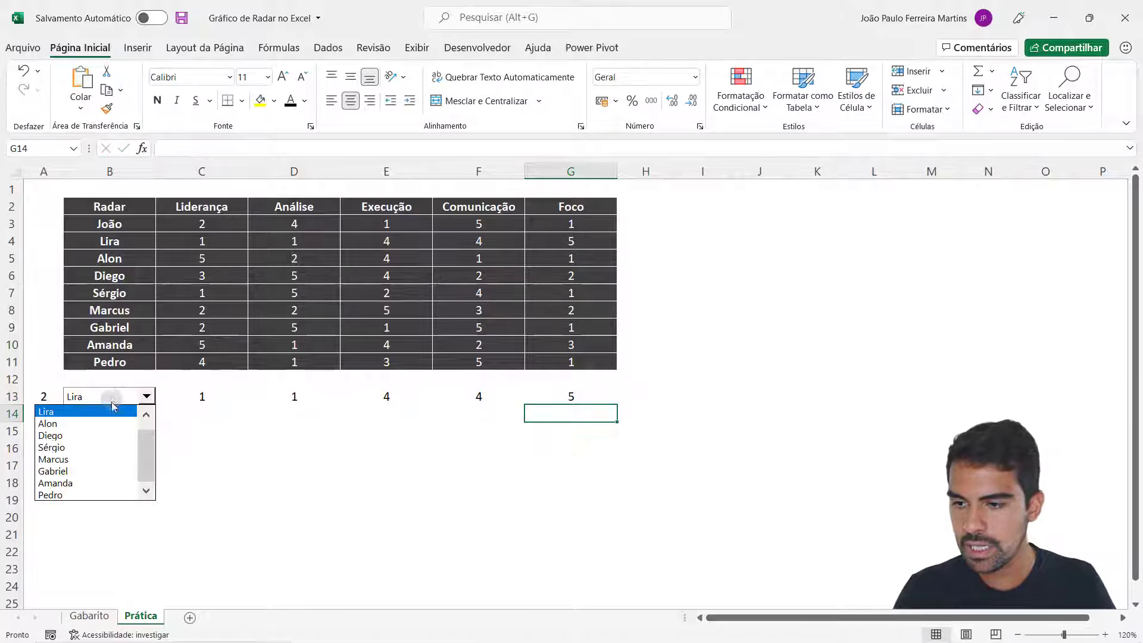
{"action": "left_click", "coordinate": [91, 434]}
{"action": "left_click_drag", "start_coordinate": [201, 397], "coordinate": [566, 397]}
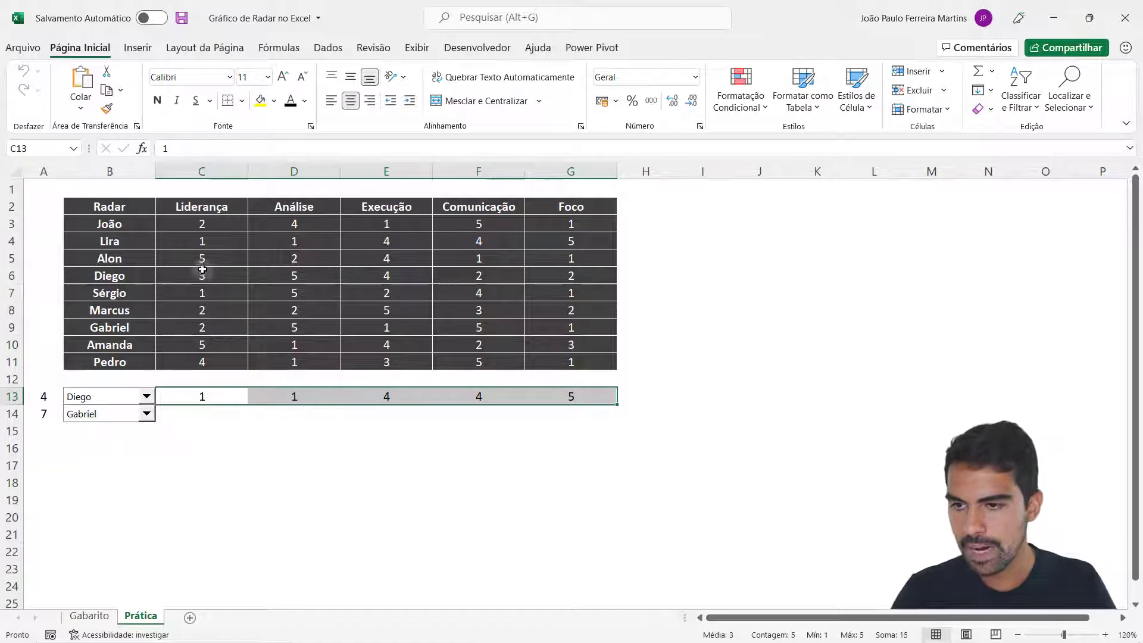
{"action": "left_click_drag", "start_coordinate": [186, 276], "coordinate": [563, 272]}
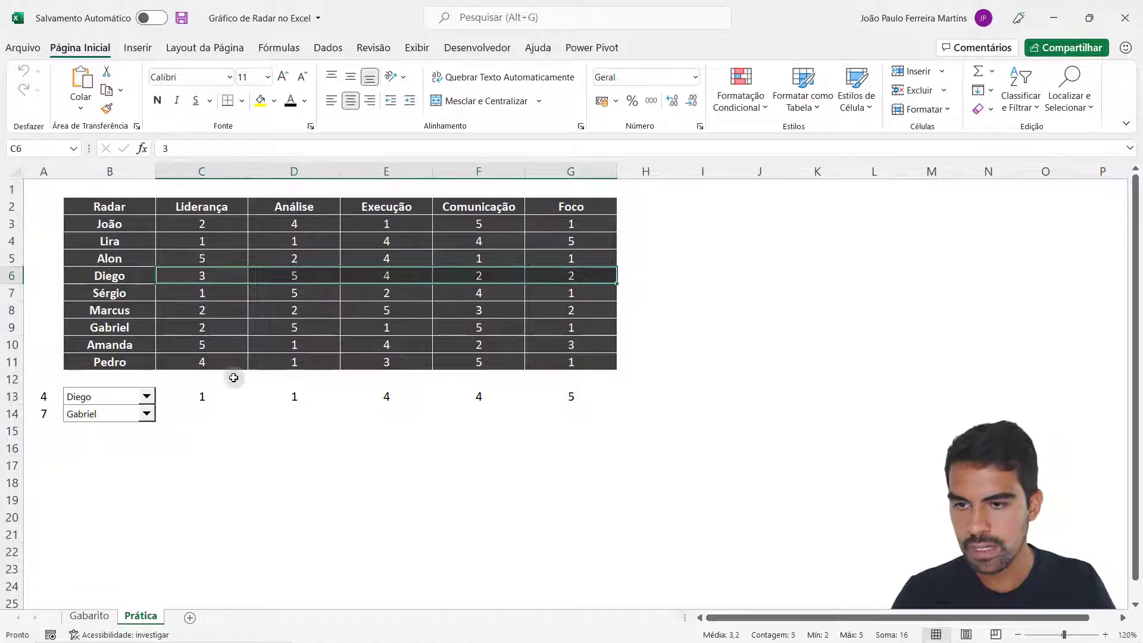
Manually enter the scores 3, 5, 4, 2 and 2 in C13:G13 and check them against table row 6
{"action": "double_click", "coordinate": [218, 394]}
{"action": "type", "text": "3"}
{"action": "key", "text": "Tab"}
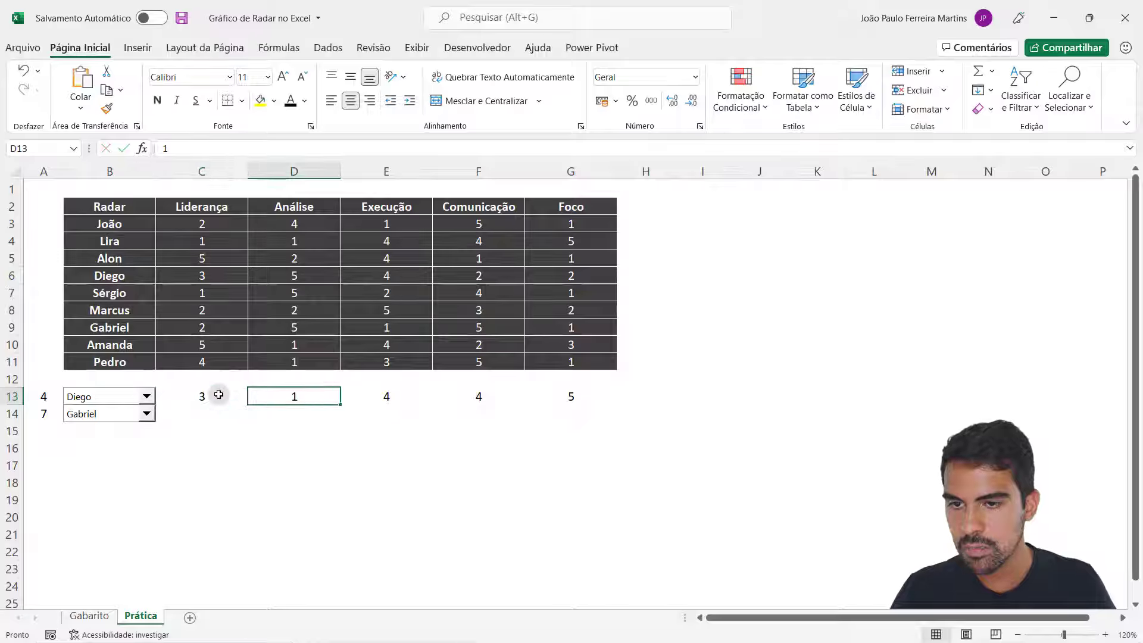
{"action": "type", "text": "4"}
{"action": "key", "text": "Tab"}
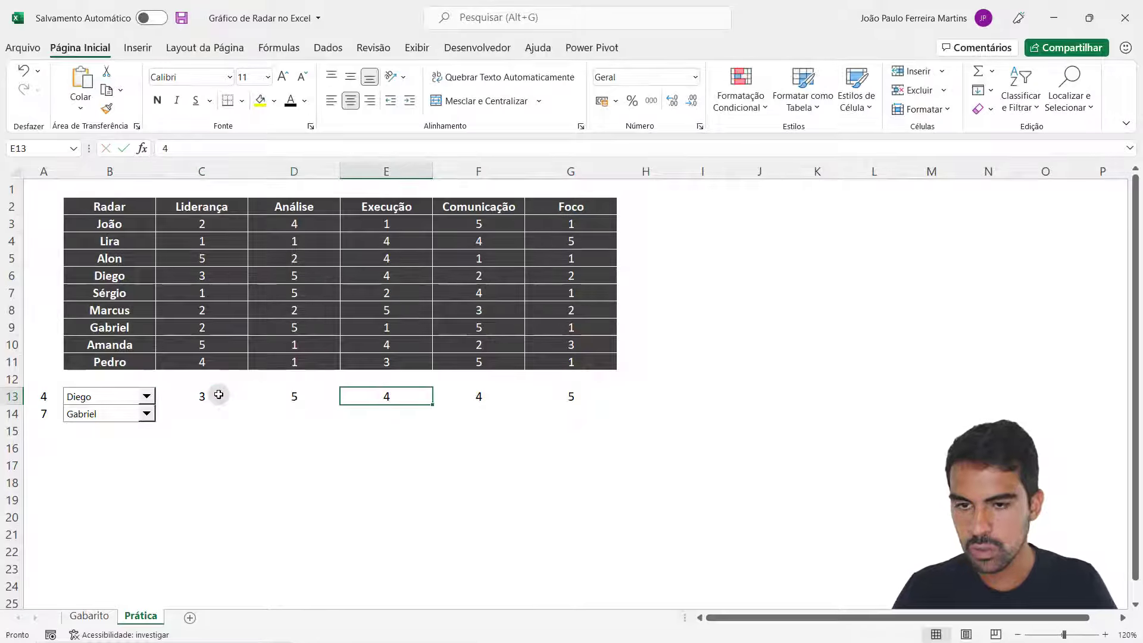
{"action": "type", "text": "4"}
{"action": "key", "text": "Tab"}
{"action": "type", "text": "2"}
{"action": "key", "text": "Tab"}
{"action": "type", "text": "2"}
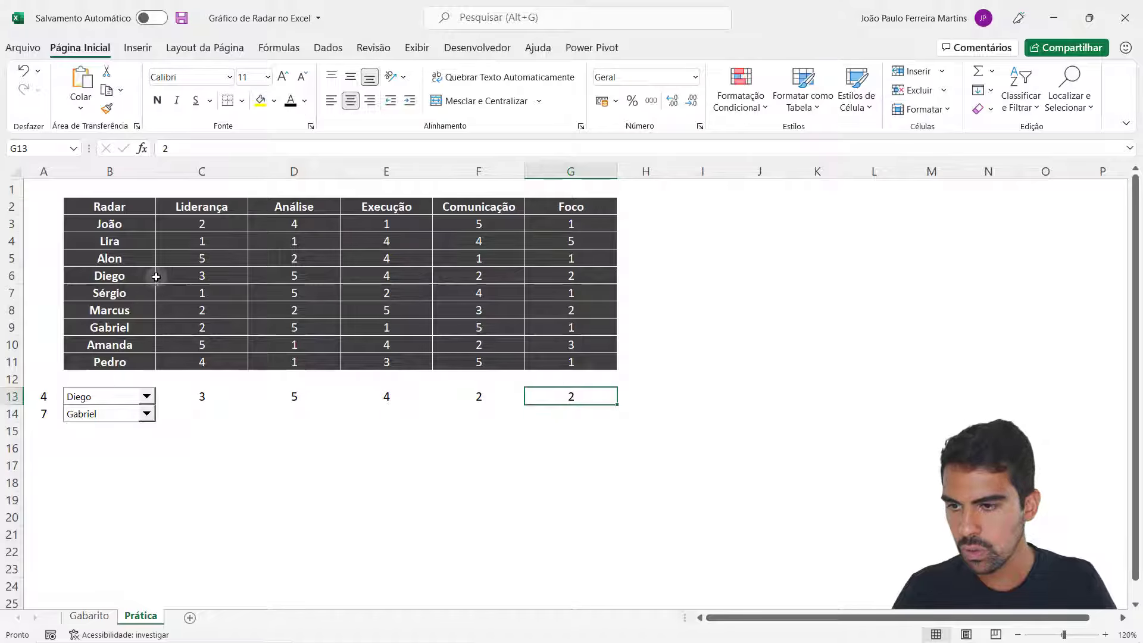
{"action": "left_click_drag", "start_coordinate": [159, 275], "coordinate": [540, 273]}
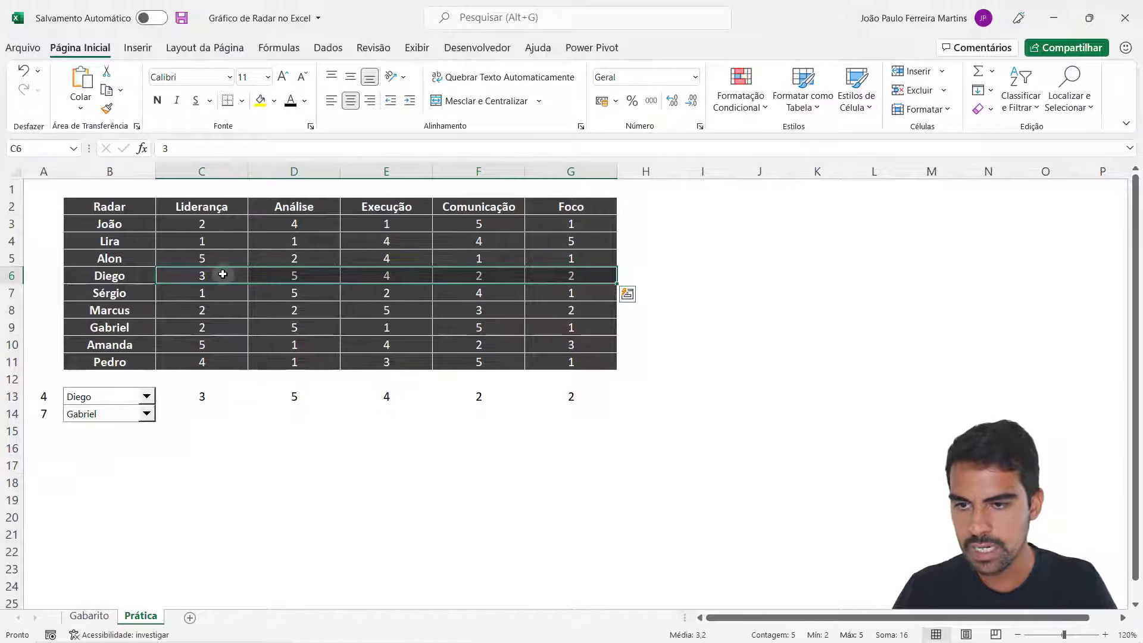
{"action": "left_click", "coordinate": [390, 390]}
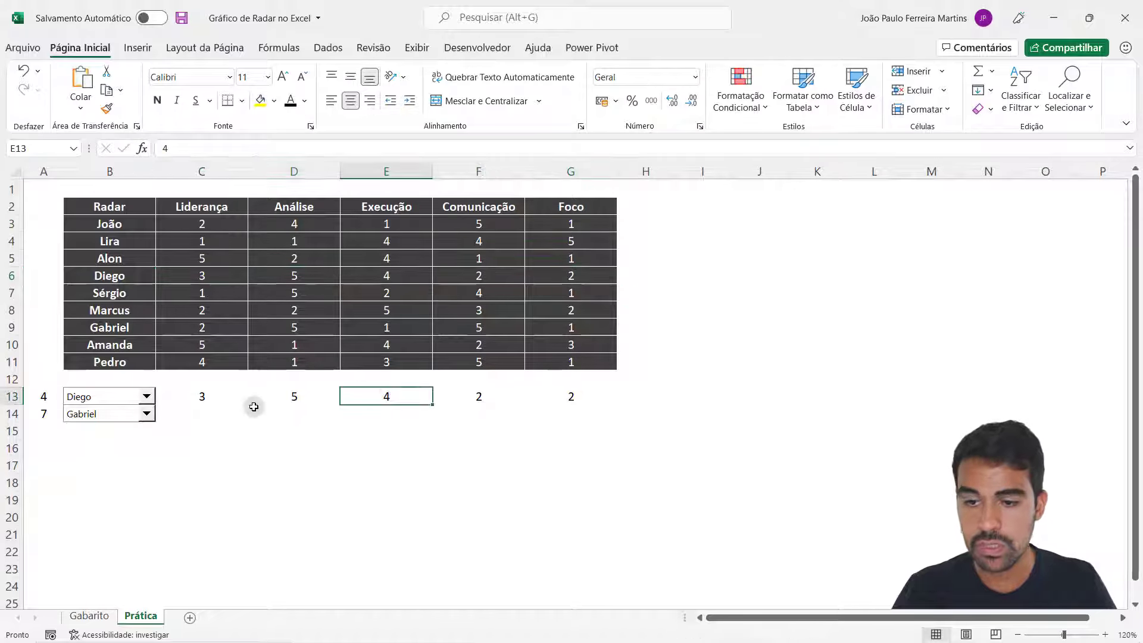
Clear the manually entered scores from C13:G13 and review the linked index cells A13:A14
{"action": "left_click_drag", "start_coordinate": [202, 396], "coordinate": [564, 395]}
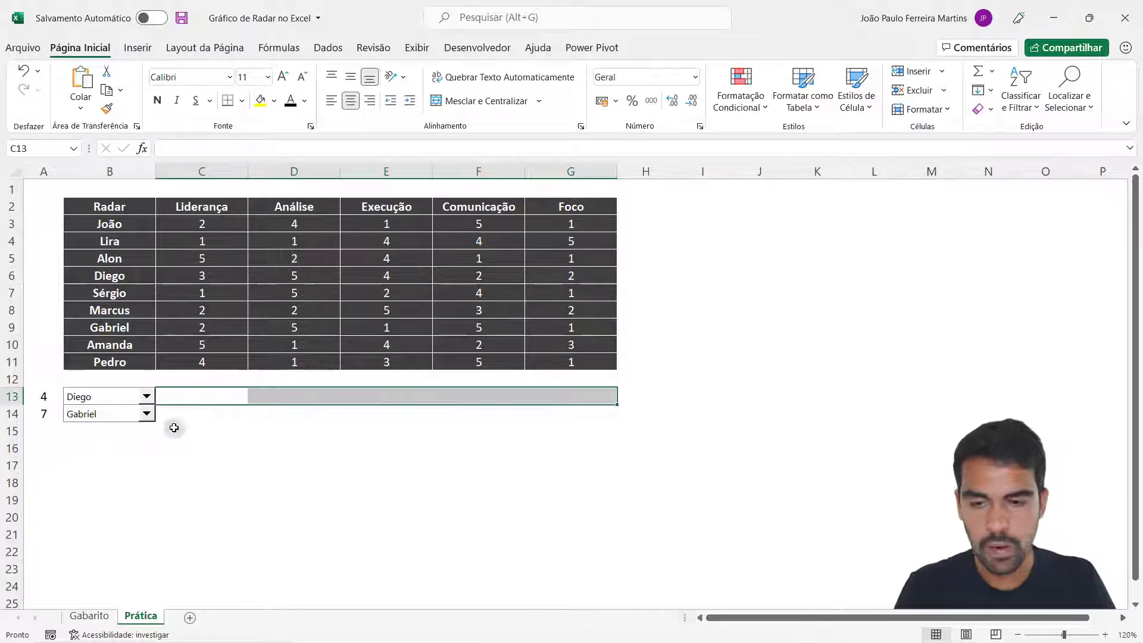
{"action": "left_click", "coordinate": [41, 405]}
{"action": "left_click_drag", "start_coordinate": [41, 406], "coordinate": [43, 412]}
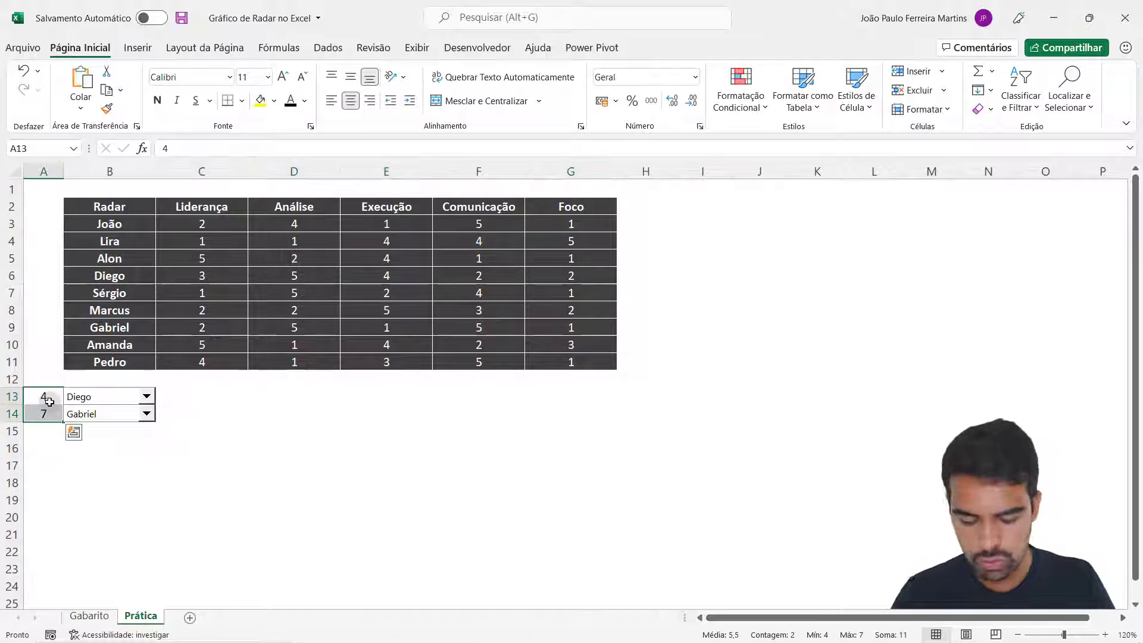
{"action": "left_click_drag", "start_coordinate": [169, 396], "coordinate": [586, 380]}
Start a DESLOC formula in C13 with header cell C2 as the reference and linked cell A13 as the row offset
{"action": "left_click", "coordinate": [201, 397]}
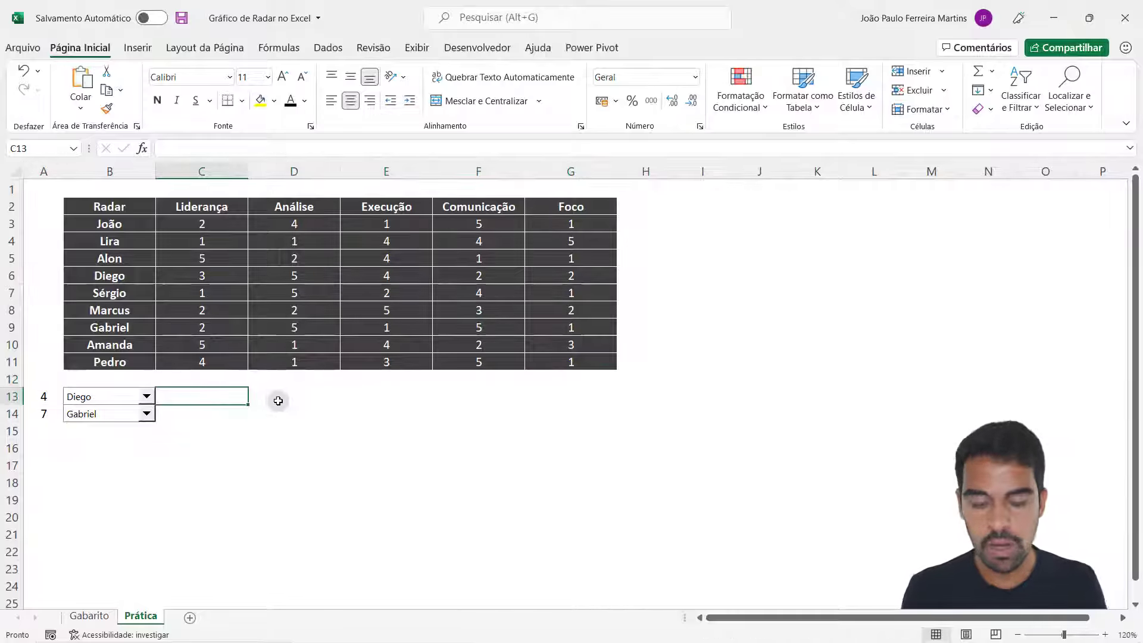
{"action": "type", "text": "=deslo"}
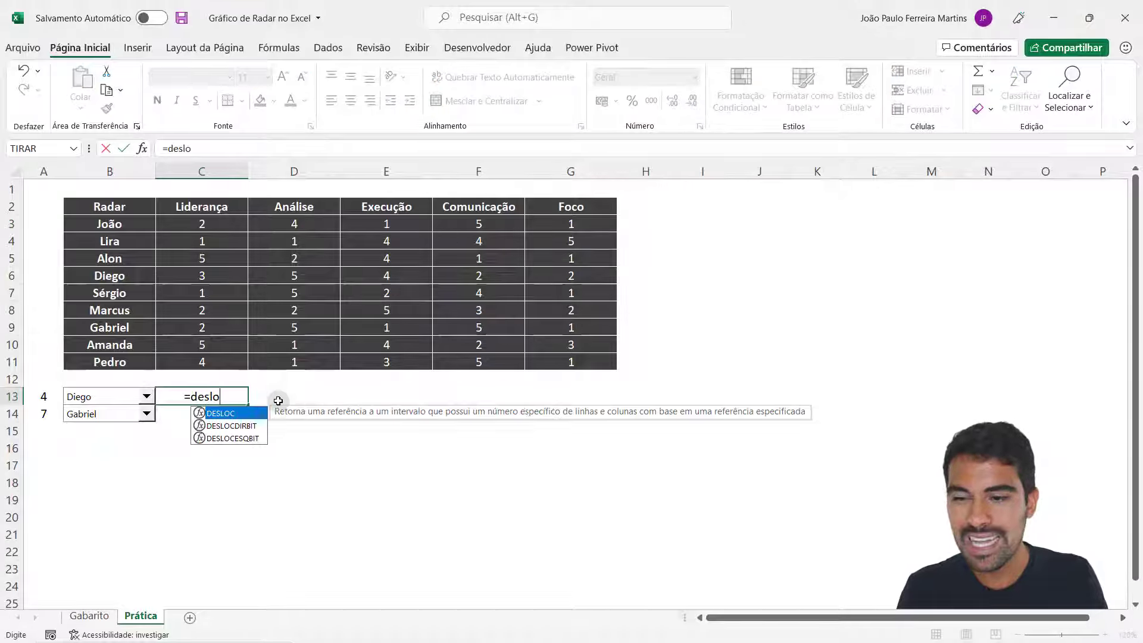
{"action": "key", "text": "Tab"}
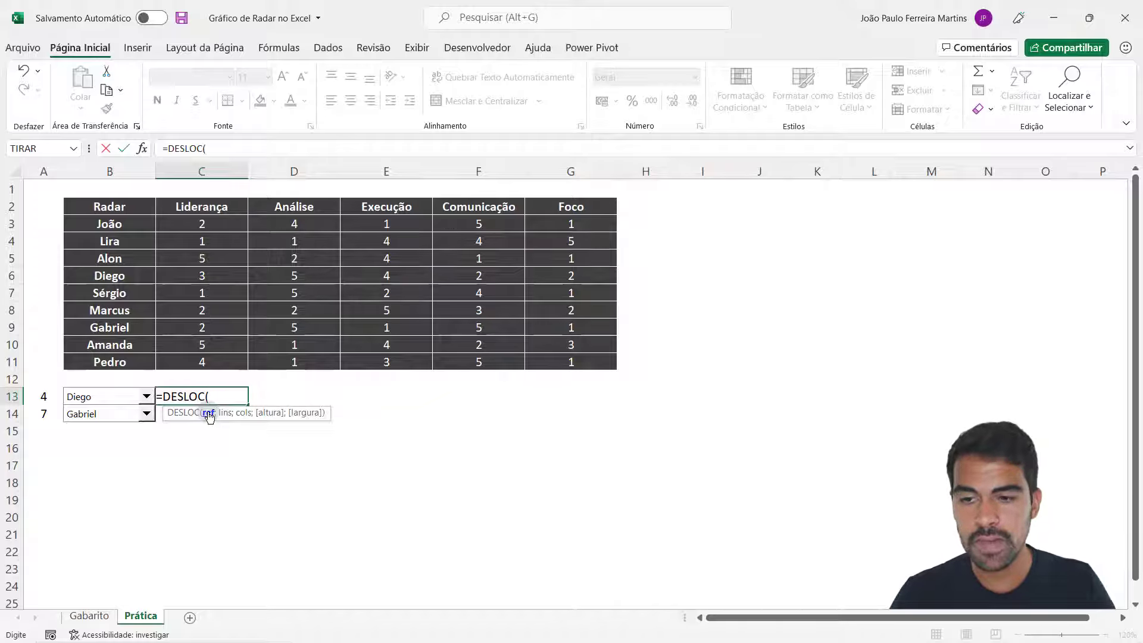
{"action": "left_click", "coordinate": [214, 206]}
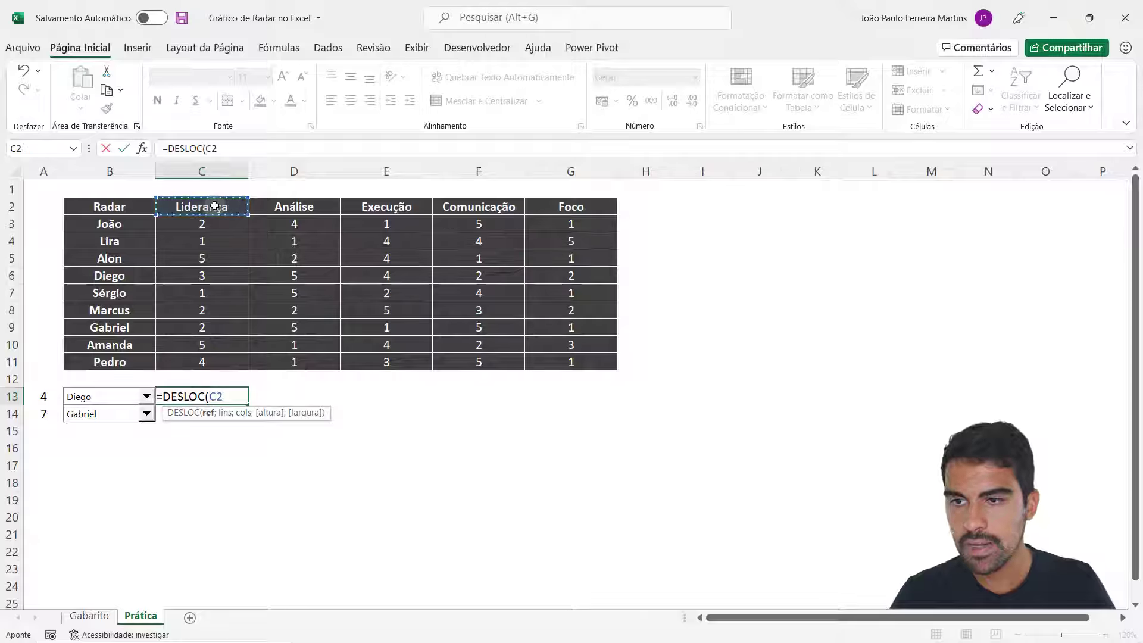
{"action": "type", "text": ";"}
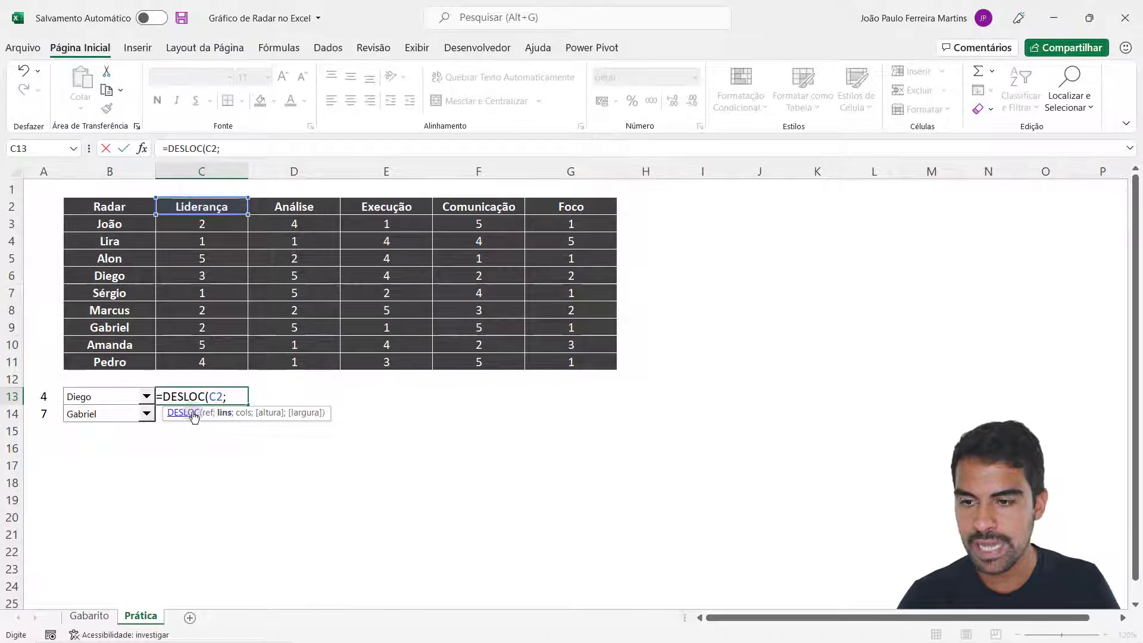
{"action": "type", "text": "4"}
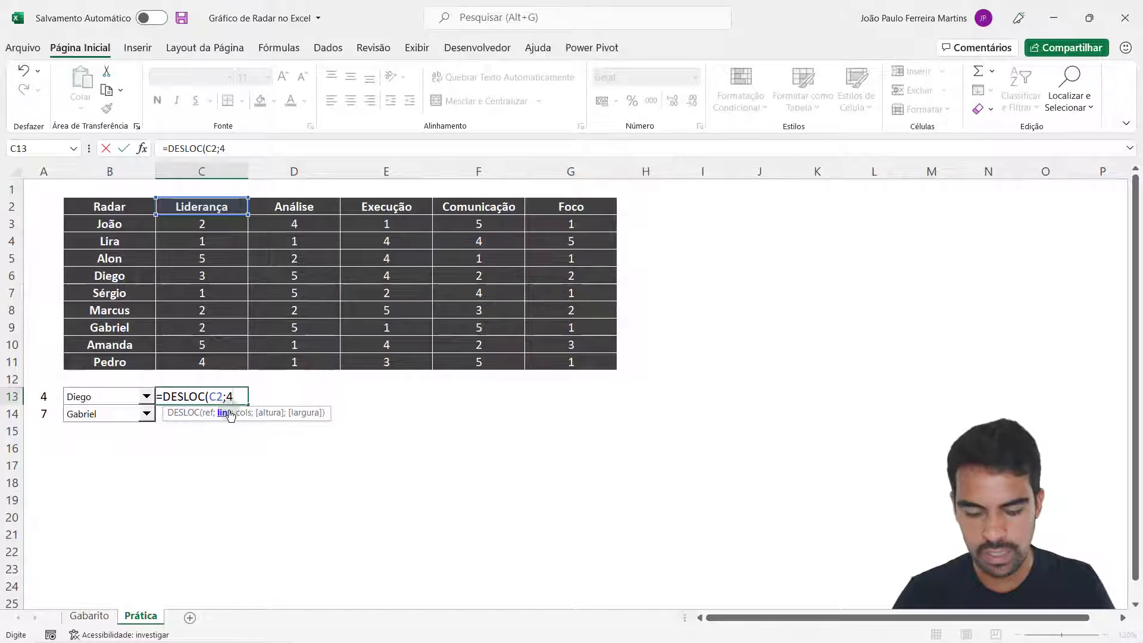
{"action": "key", "text": "BackSpace"}
{"action": "left_click", "coordinate": [51, 396]}
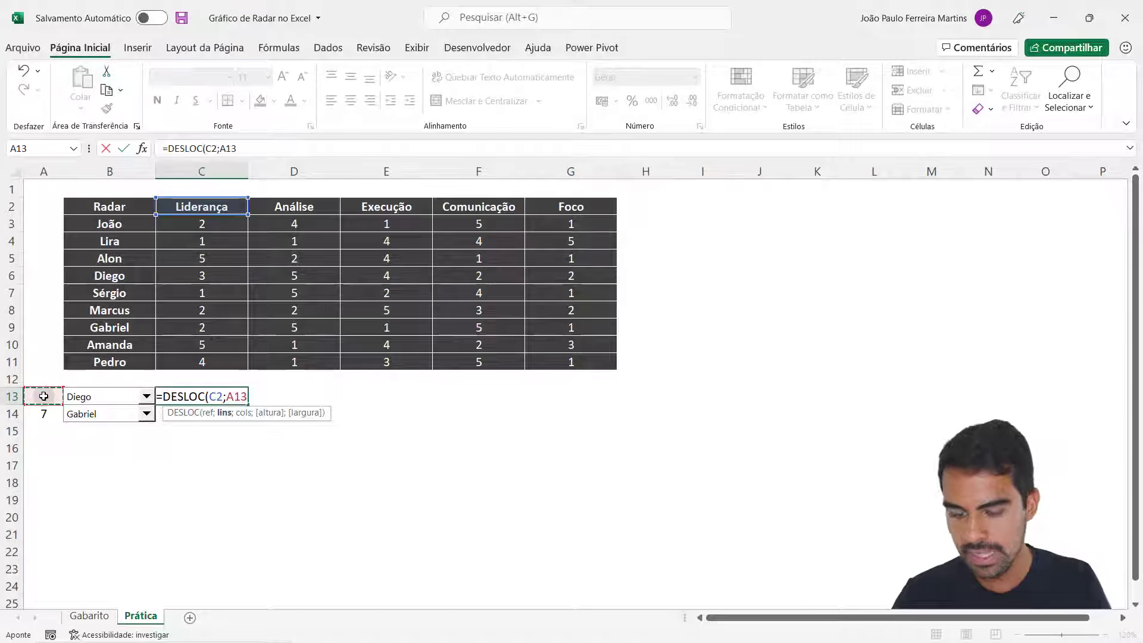
Complete the DESLOC formula in C13 with column offset 0, height 1 and width 5
{"action": "type", "text": ";"}
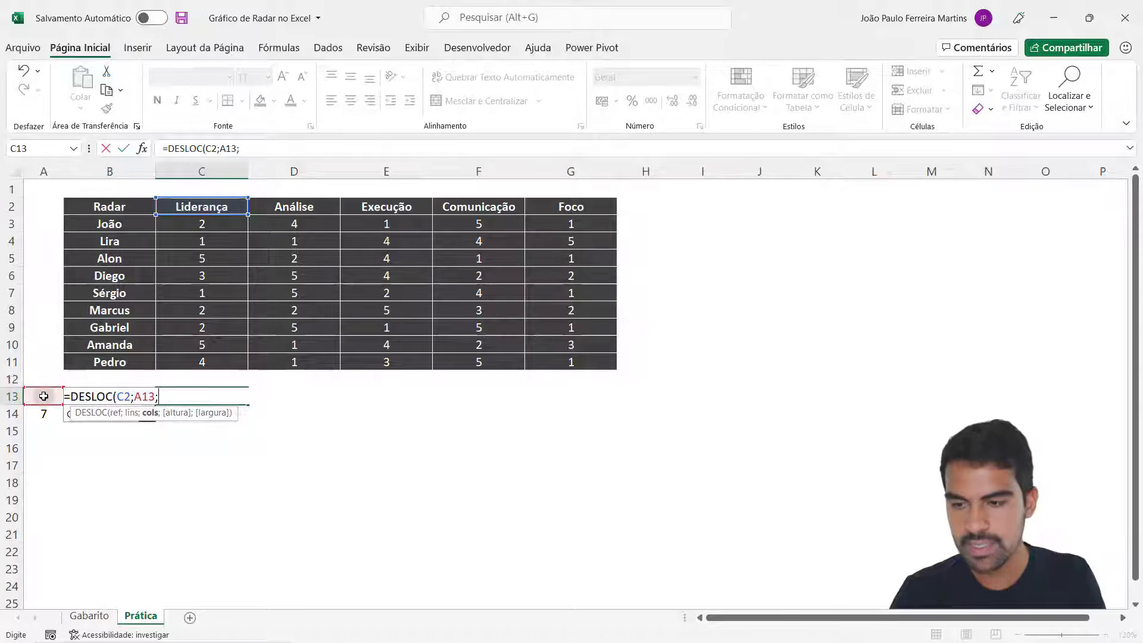
{"action": "type", "text": "0"}
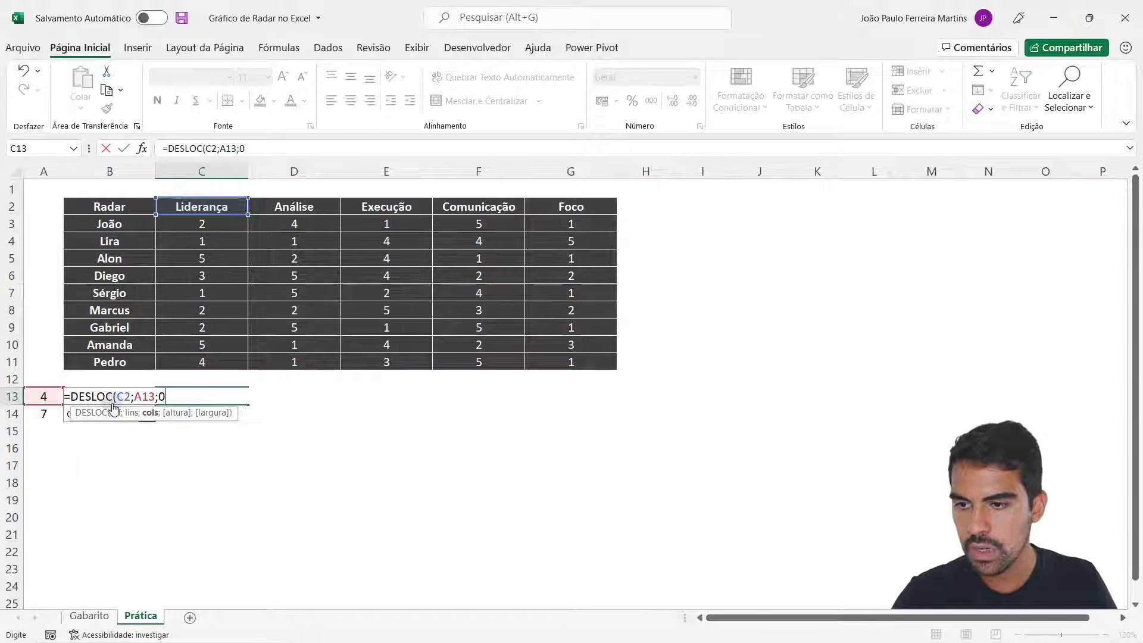
{"action": "type", "text": ";"}
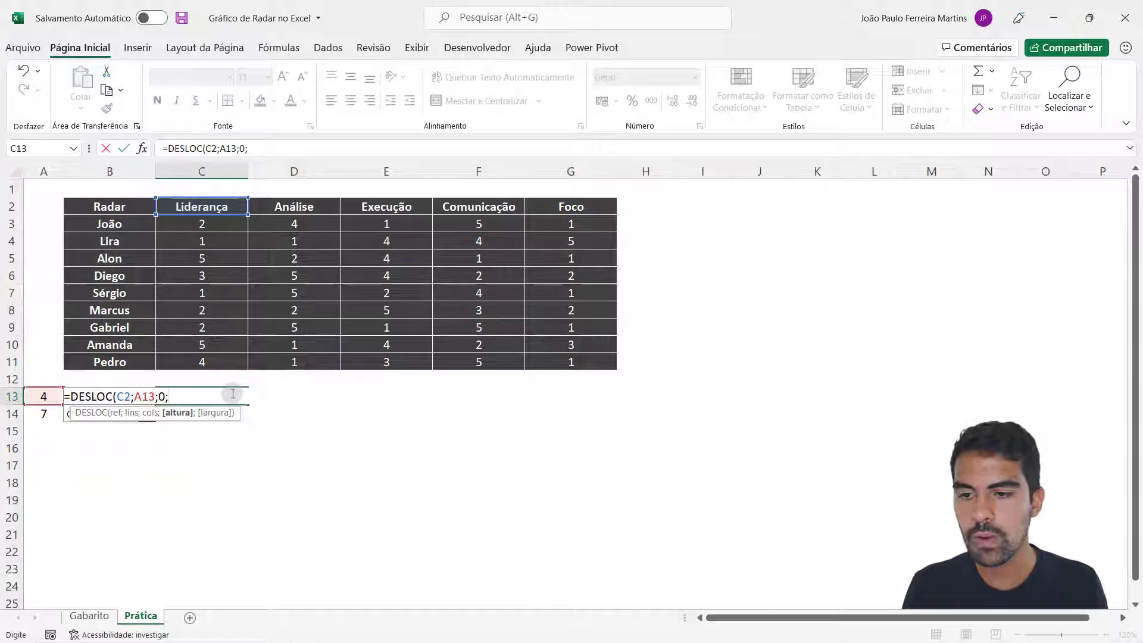
{"action": "type", "text": "1;"}
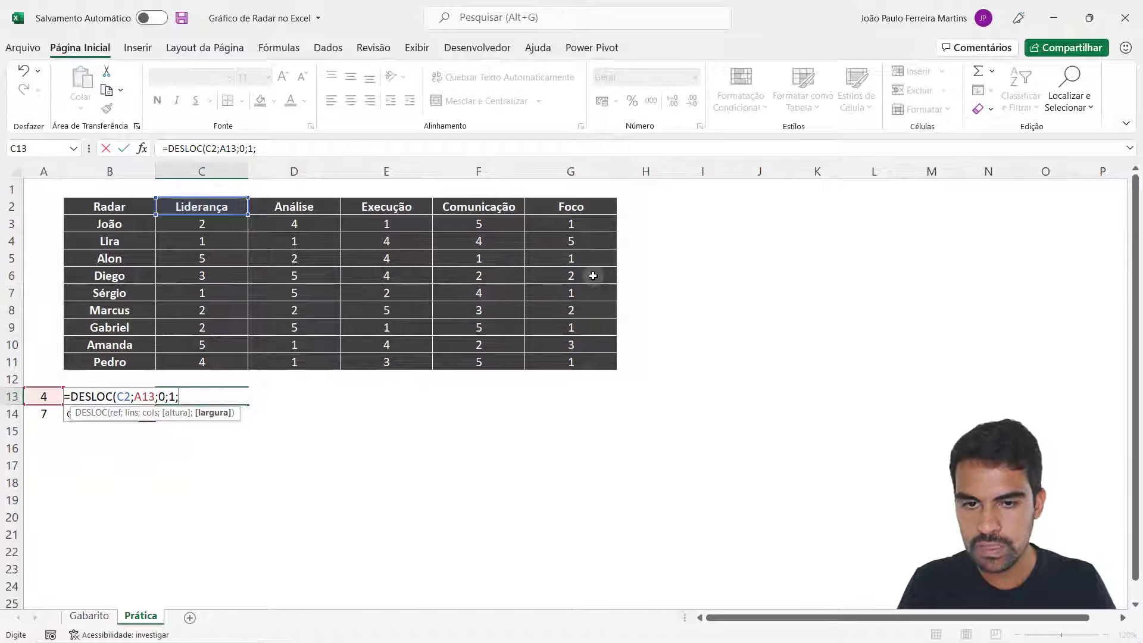
{"action": "type", "text": "5"}
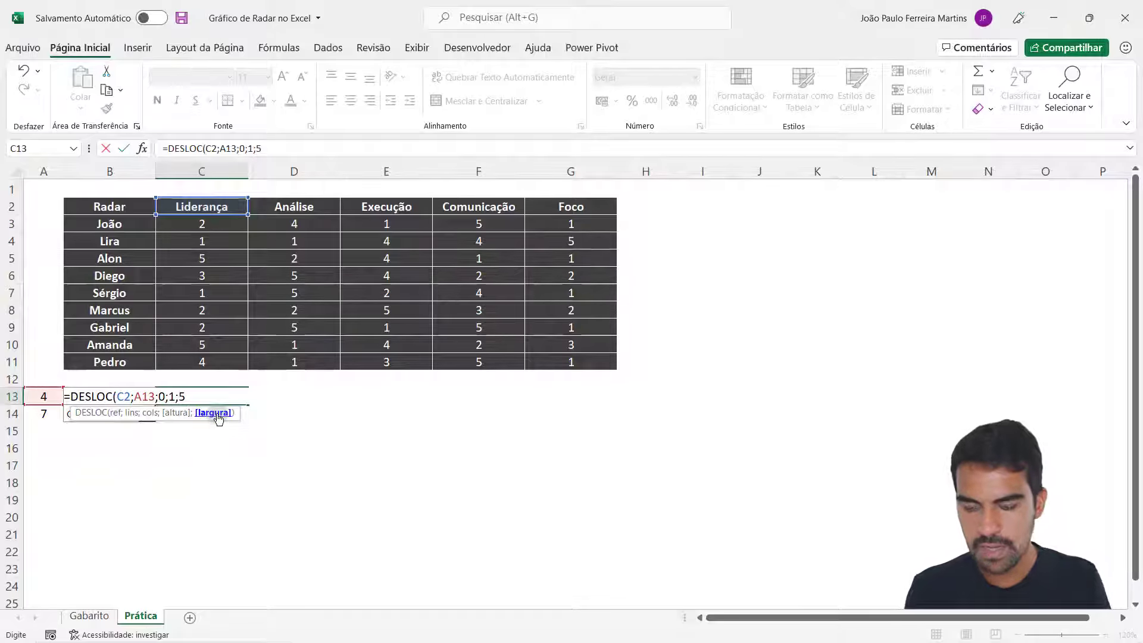
{"action": "type", "text": ")"}
{"action": "key", "text": "Return"}
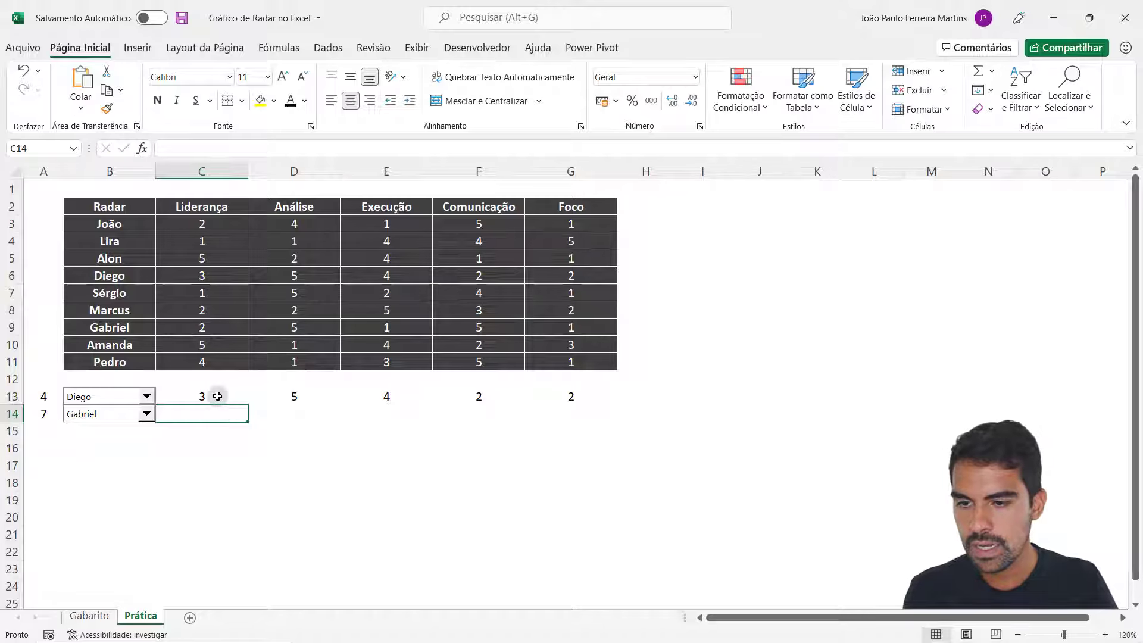
Inspect the formula behind each result cell from C13 to G13
{"action": "left_click", "coordinate": [218, 395]}
{"action": "left_click", "coordinate": [304, 396]}
{"action": "left_click", "coordinate": [403, 396]}
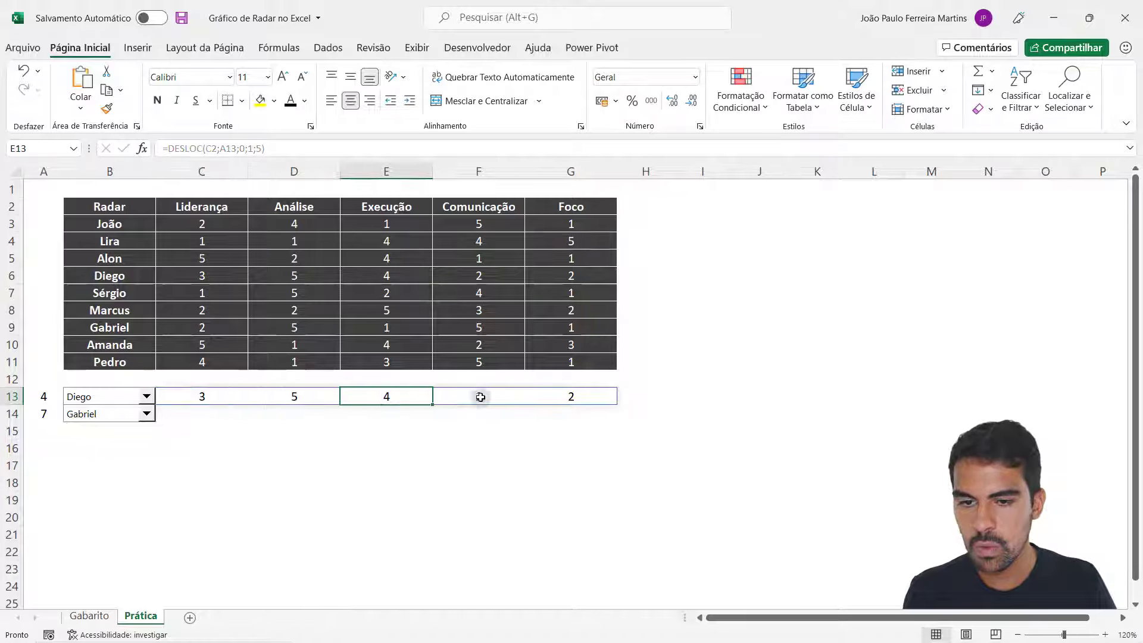
{"action": "left_click", "coordinate": [480, 396]}
{"action": "left_click", "coordinate": [559, 395]}
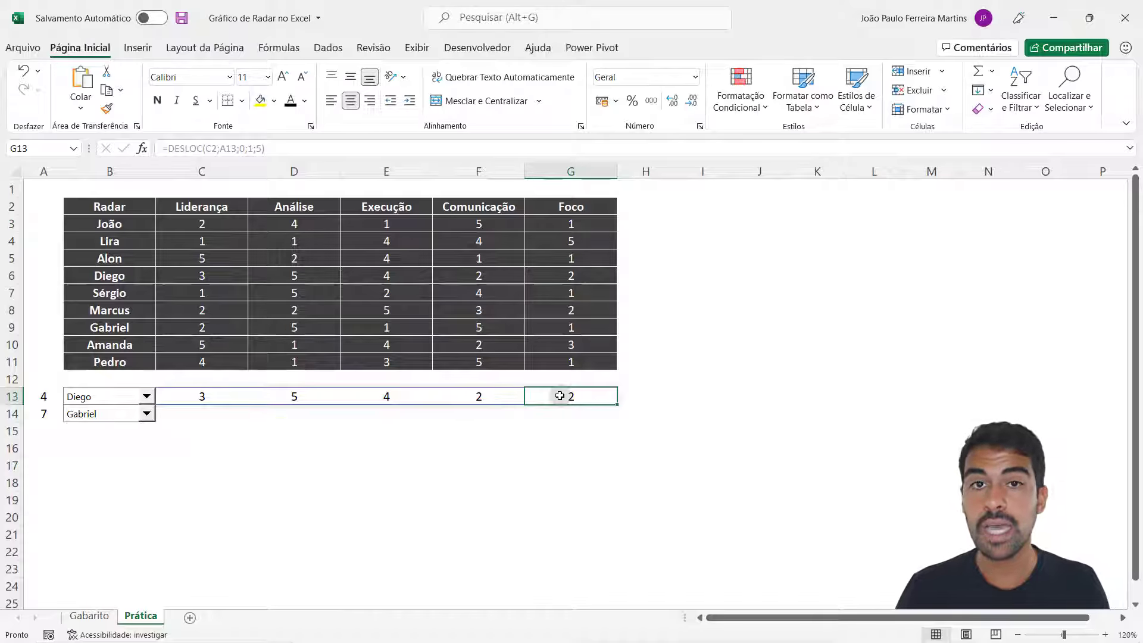
Review the reference, row, column, height and width arguments of the DESLOC formula in C13
{"action": "left_click", "coordinate": [206, 395]}
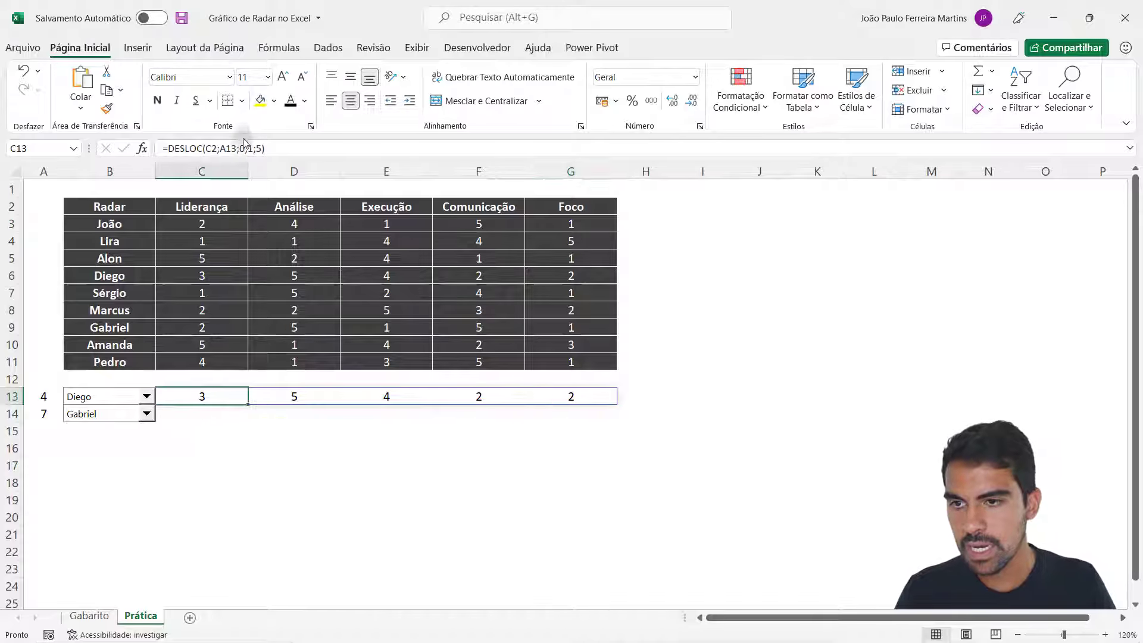
{"action": "left_click", "coordinate": [242, 148]}
{"action": "left_click", "coordinate": [215, 148]}
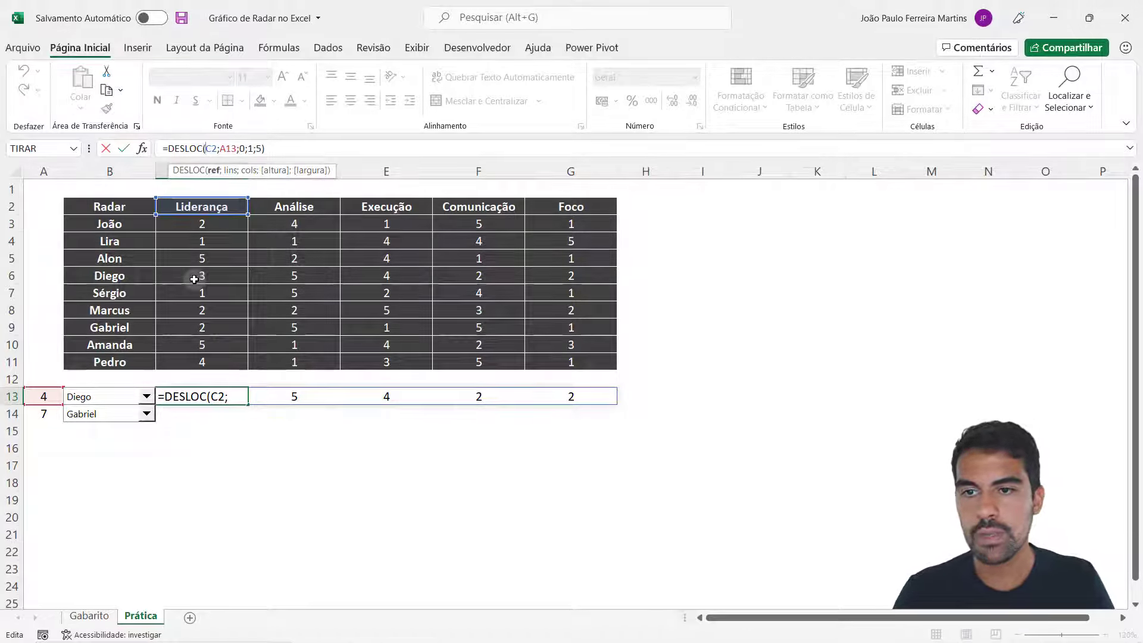
{"action": "left_click", "coordinate": [274, 171]}
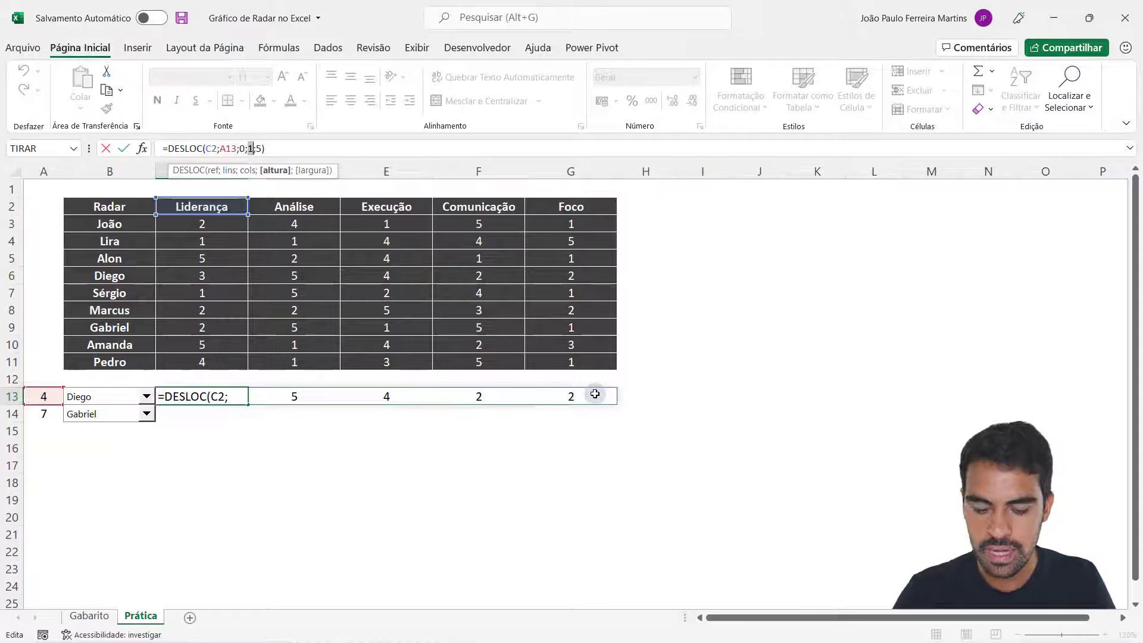
{"action": "key", "text": "Return"}
{"action": "left_click", "coordinate": [202, 396]}
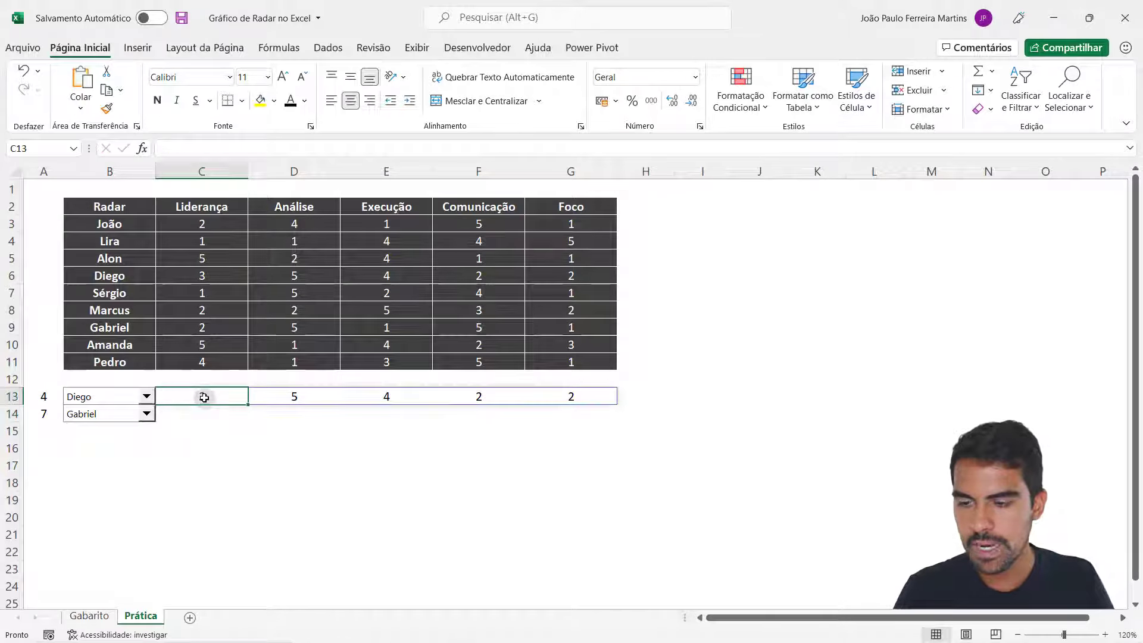
Choose the person from table row 8 in the B13 combo box and select its linked cell A13
{"action": "left_click", "coordinate": [95, 397]}
{"action": "left_click", "coordinate": [66, 459]}
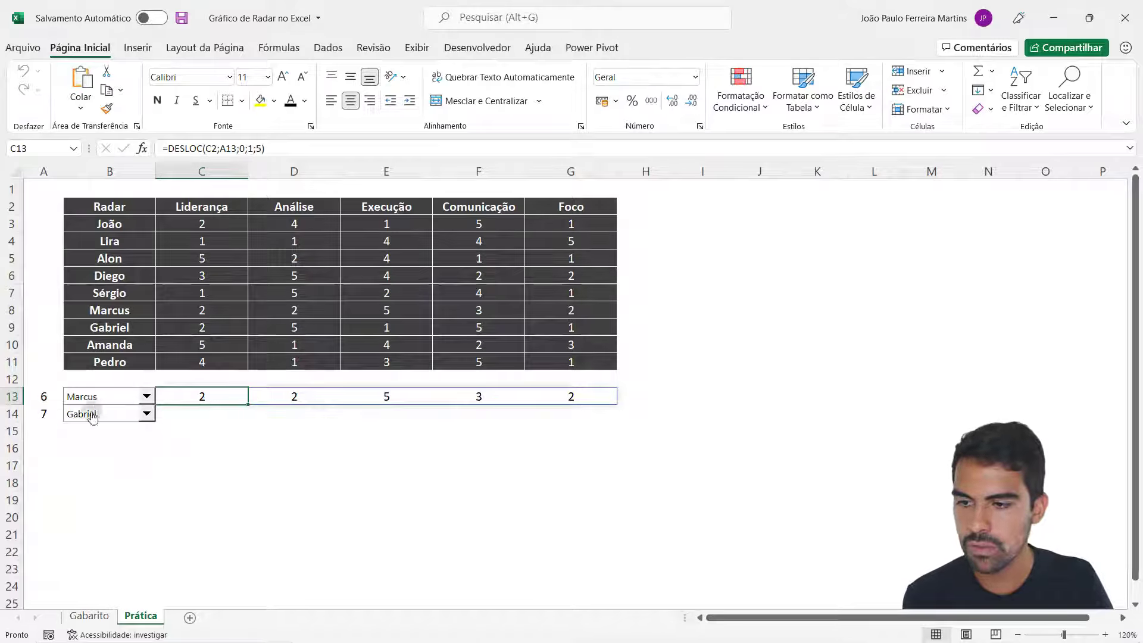
{"action": "left_click", "coordinate": [42, 397]}
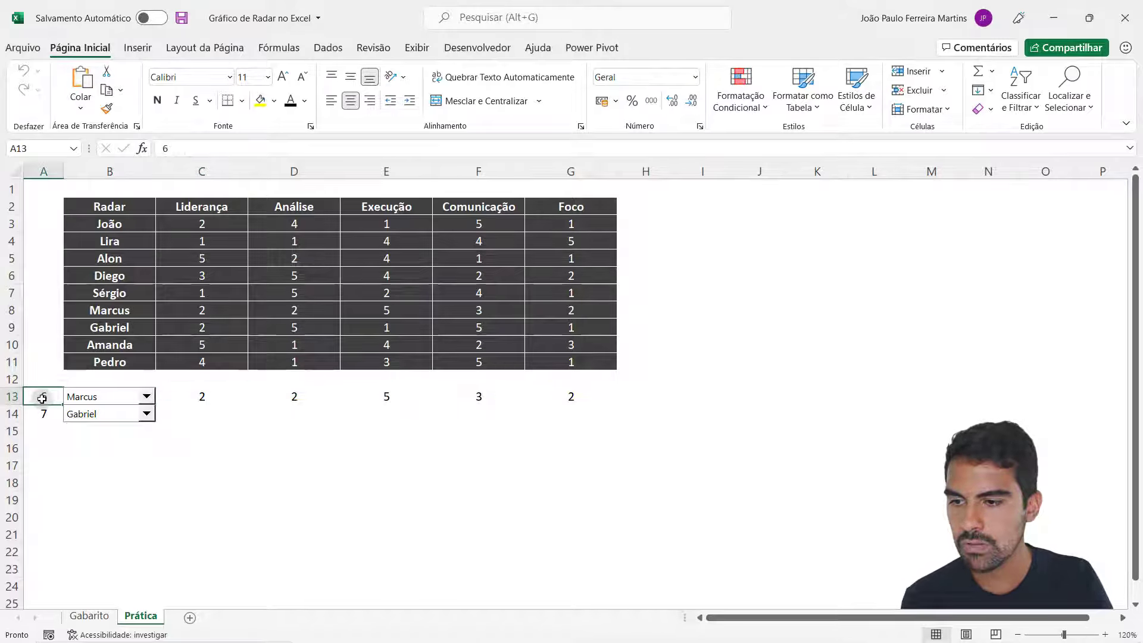
Trace the offset from header C2 down to row 8 and examine the scores in C8:G8 against the results in row 13
{"action": "left_click", "coordinate": [208, 208]}
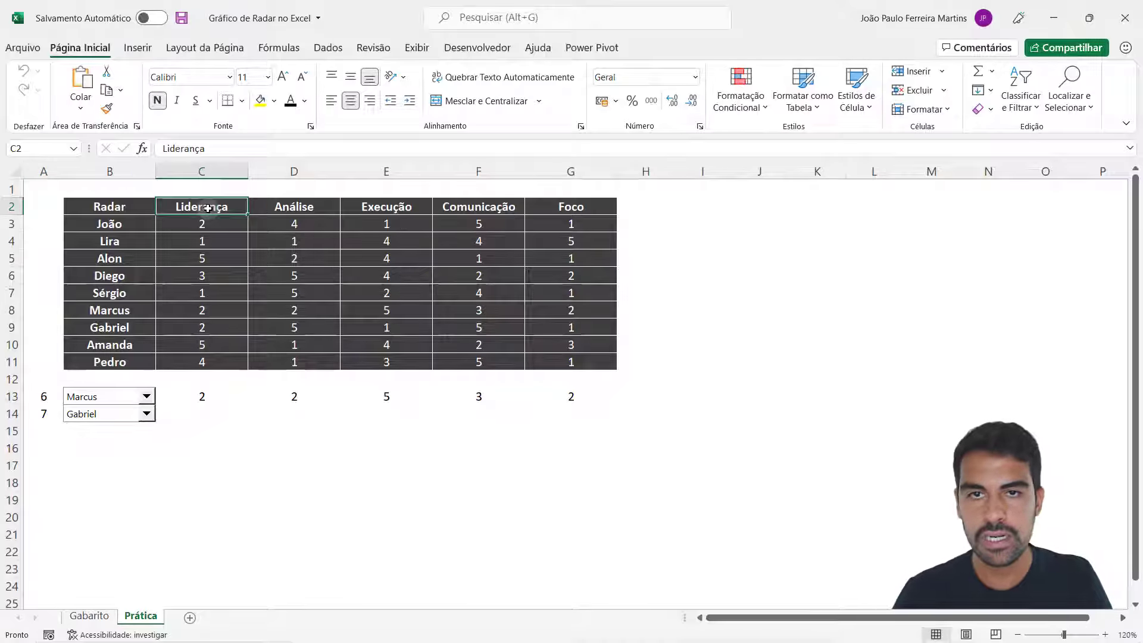
{"action": "left_click", "coordinate": [205, 311]}
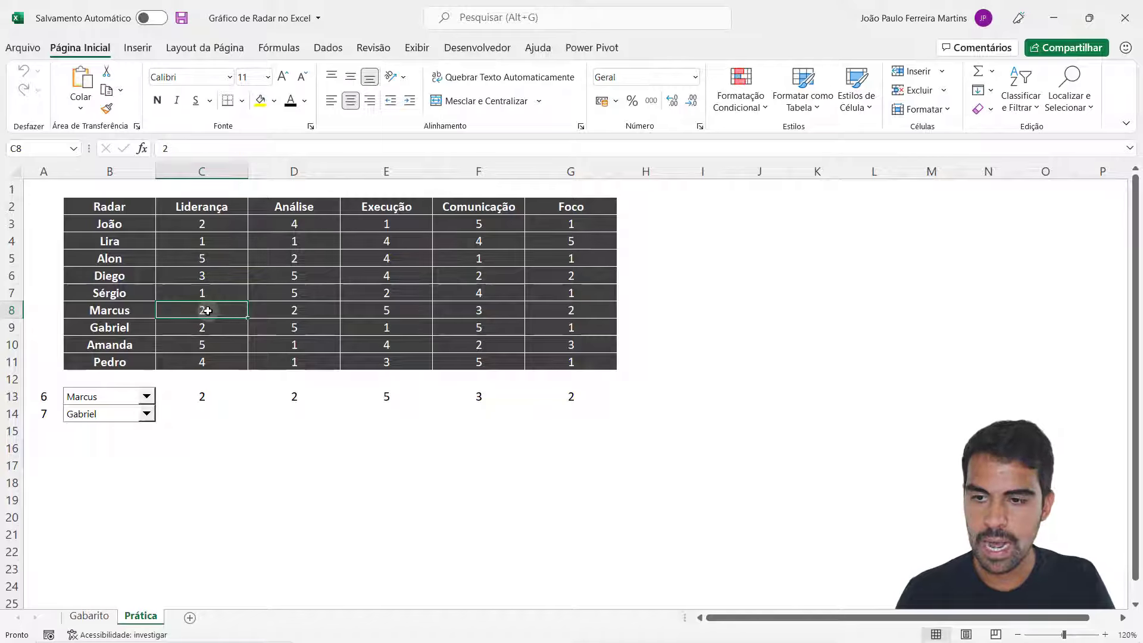
{"action": "left_click", "coordinate": [301, 311]}
{"action": "left_click", "coordinate": [401, 310]}
{"action": "left_click", "coordinate": [486, 310]}
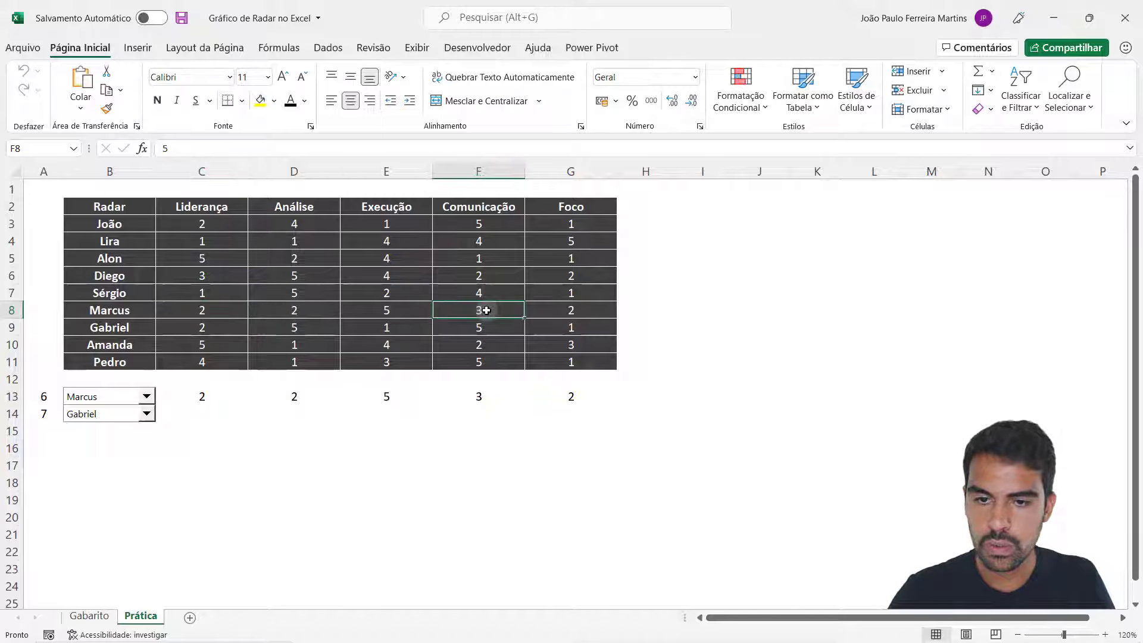
{"action": "left_click", "coordinate": [562, 305]}
{"action": "left_click_drag", "start_coordinate": [213, 303], "coordinate": [567, 305]}
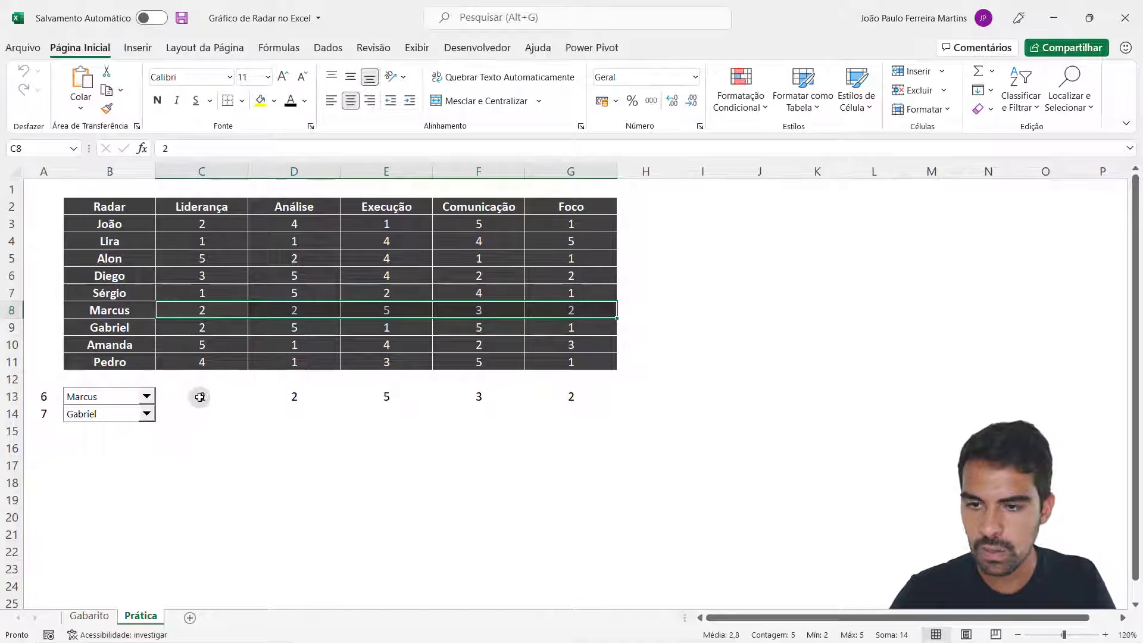
Examine the results across C13:G13 and review the DESLOC formula in C13 that fills them
{"action": "left_click", "coordinate": [200, 397]}
{"action": "left_click", "coordinate": [294, 395]}
{"action": "left_click", "coordinate": [387, 395]}
{"action": "left_click", "coordinate": [477, 397]}
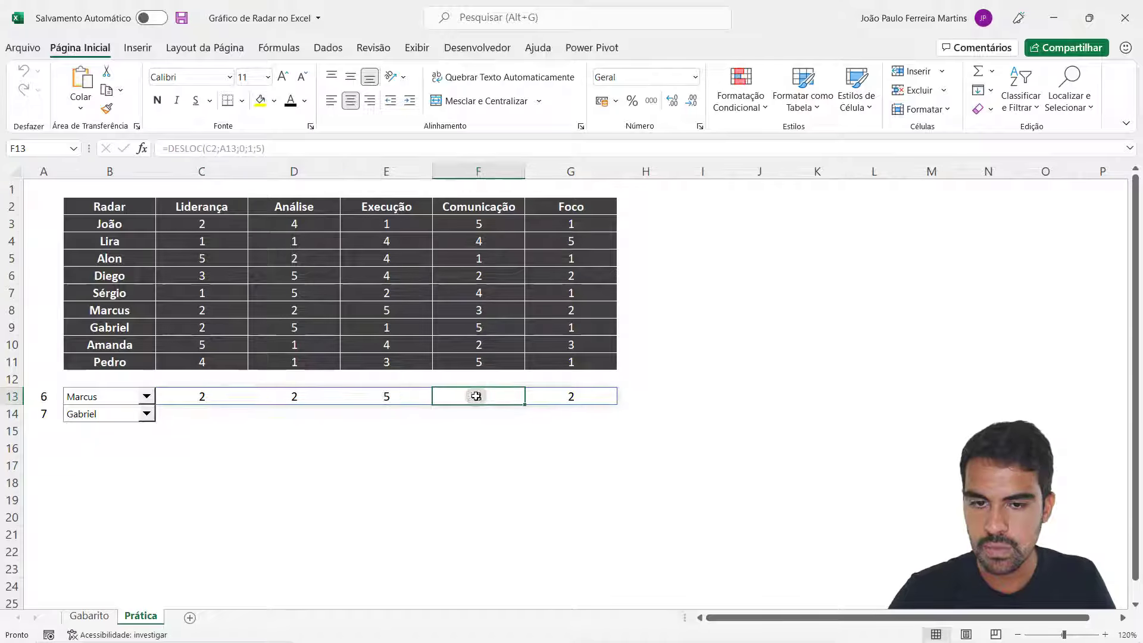
{"action": "left_click", "coordinate": [595, 397]}
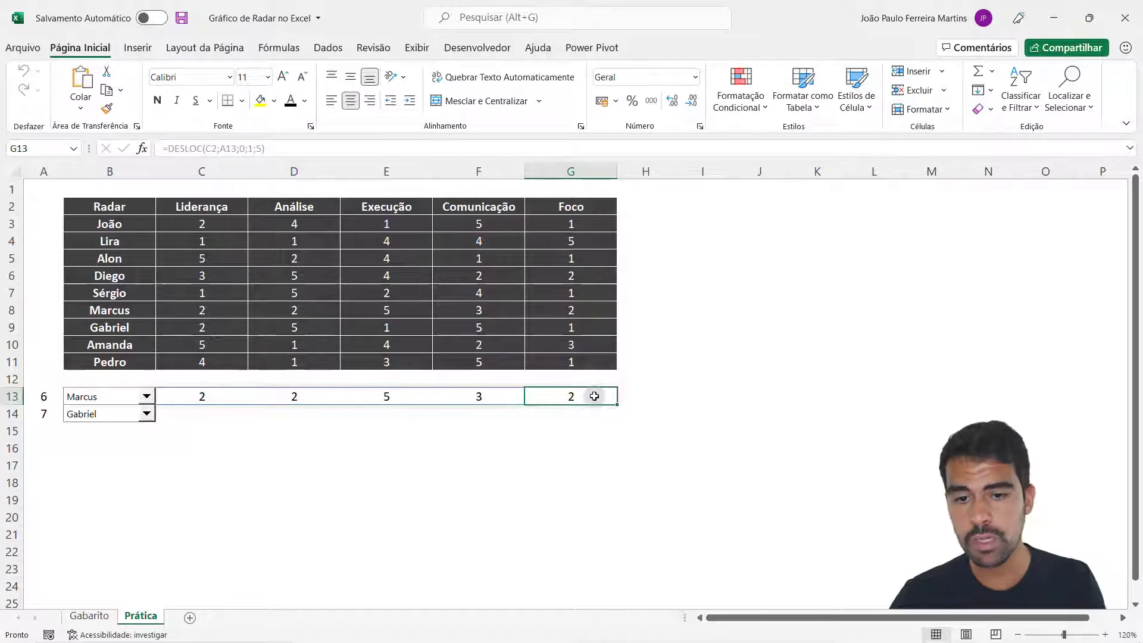
{"action": "left_click", "coordinate": [200, 396]}
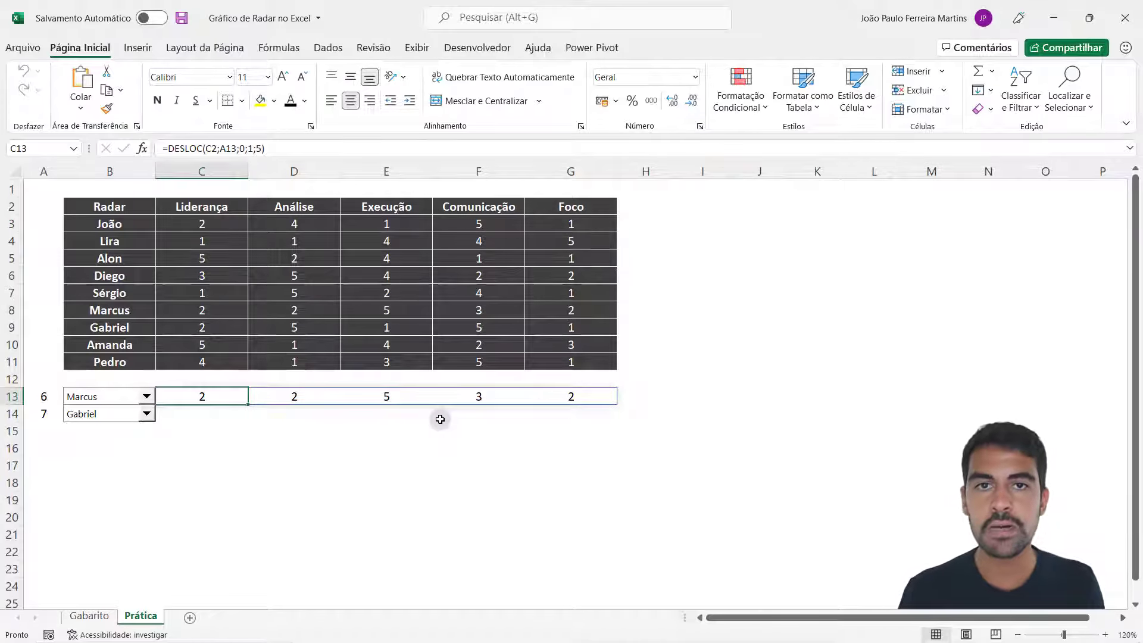
{"action": "key", "text": "F2"}
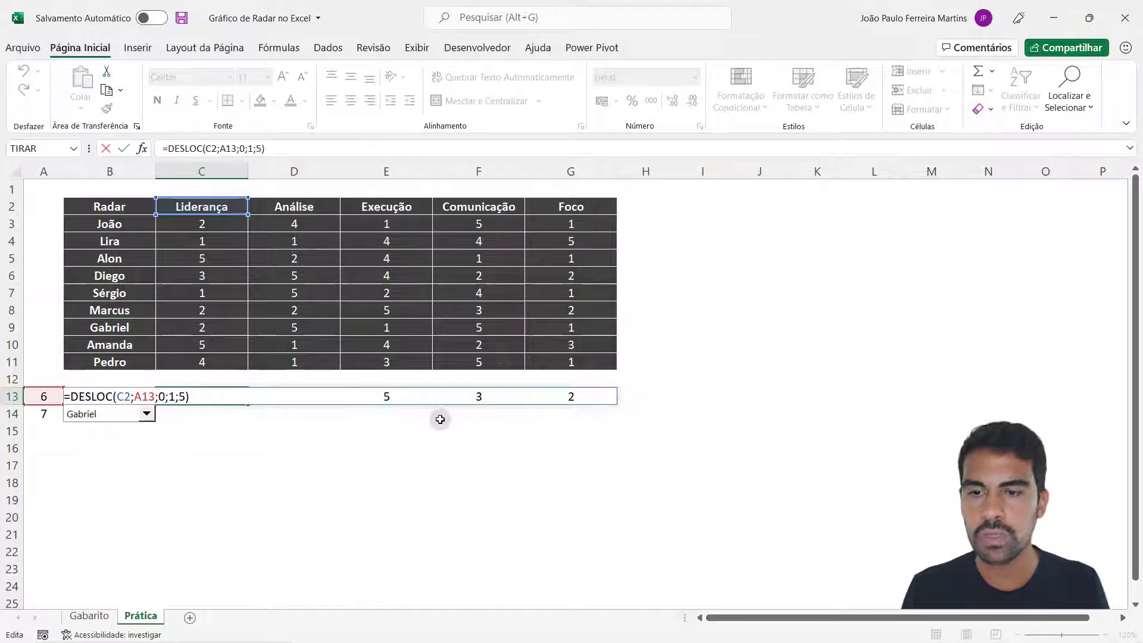
{"action": "key", "text": "ctrl+Return"}
Start a DESLOC formula in C14 with header cell C2 as the reference and A14 as the row offset
{"action": "left_click", "coordinate": [220, 417]}
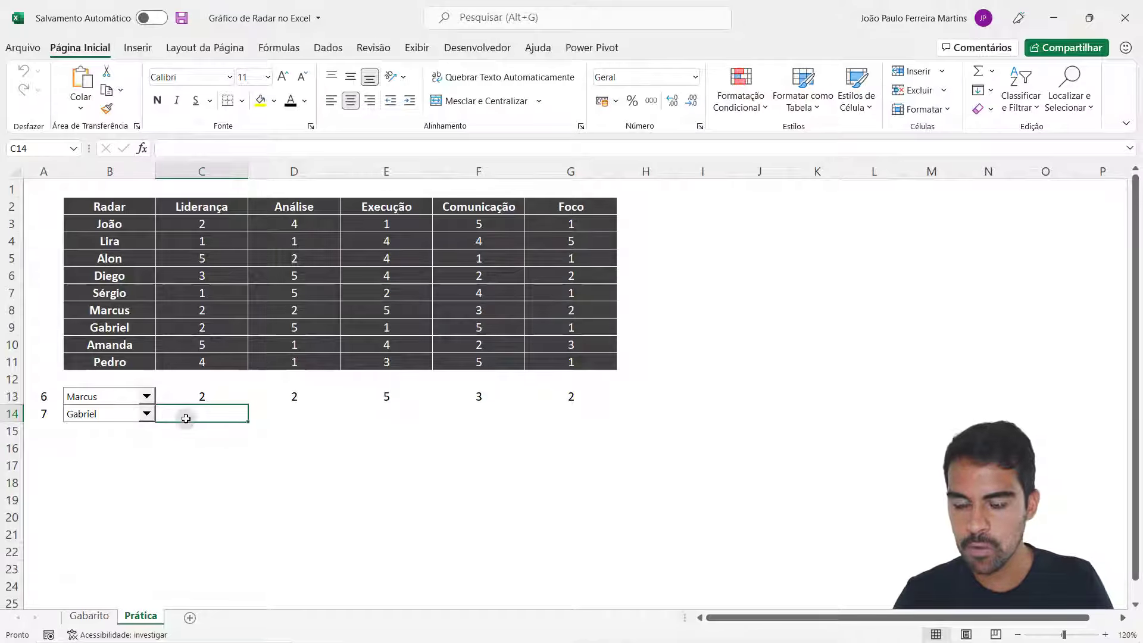
{"action": "type", "text": "=desloc"}
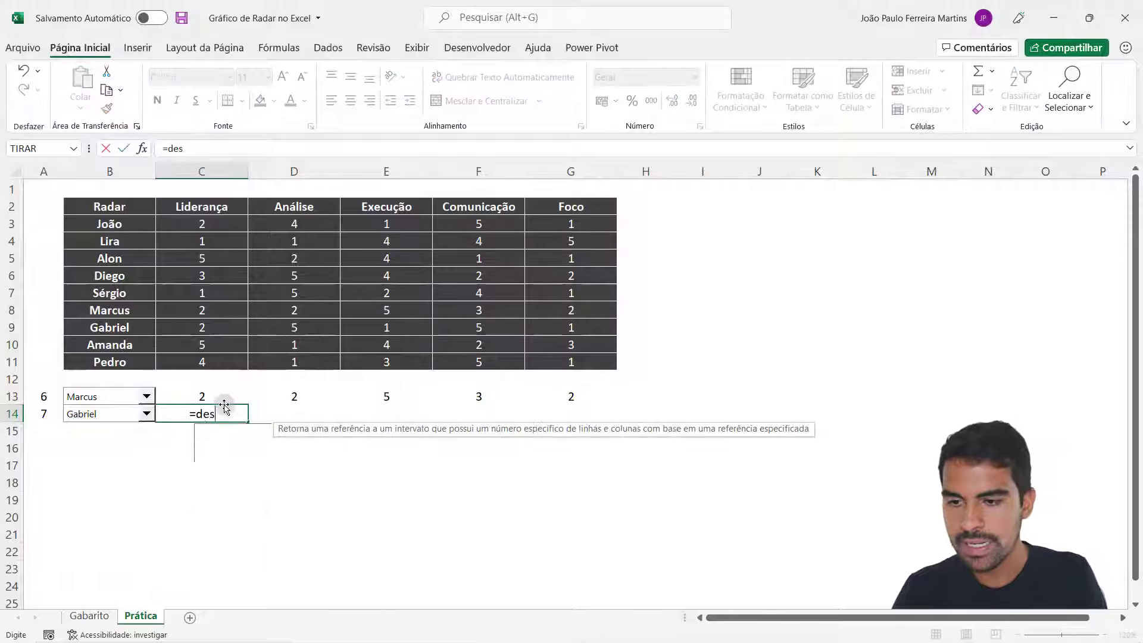
{"action": "key", "text": "Tab"}
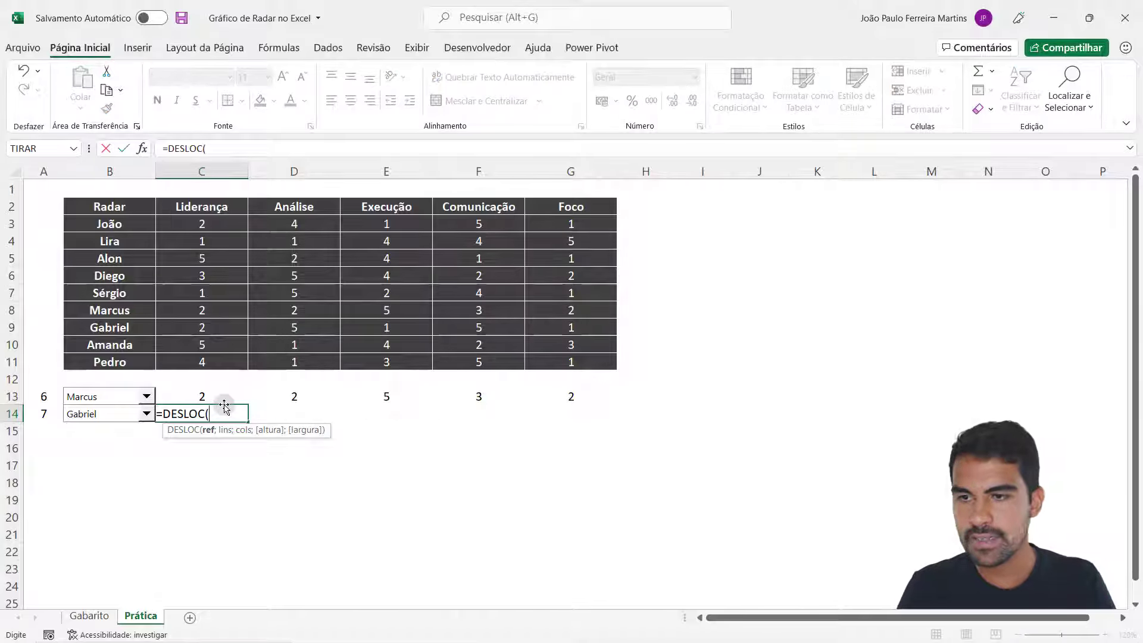
{"action": "left_click", "coordinate": [204, 206]}
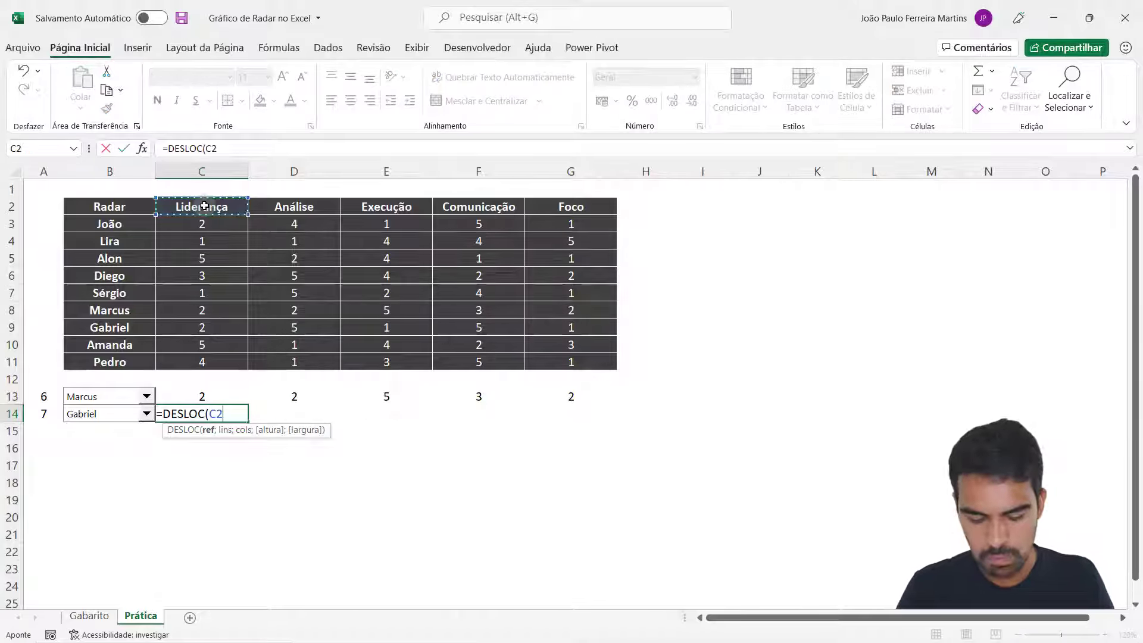
{"action": "type", "text": ";"}
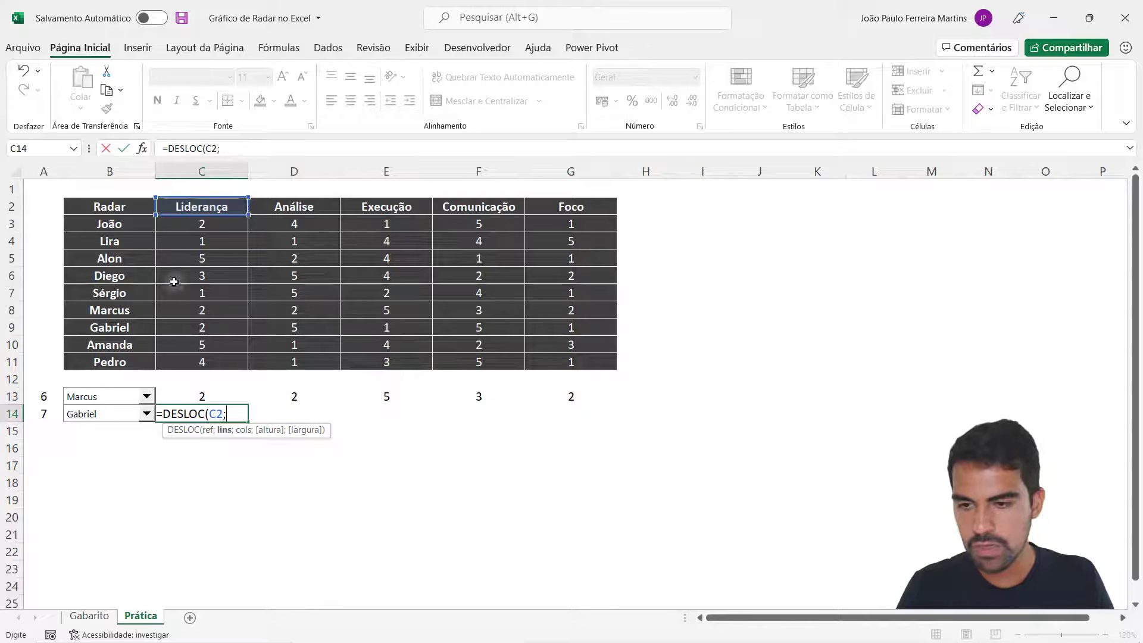
{"action": "left_click", "coordinate": [54, 413]}
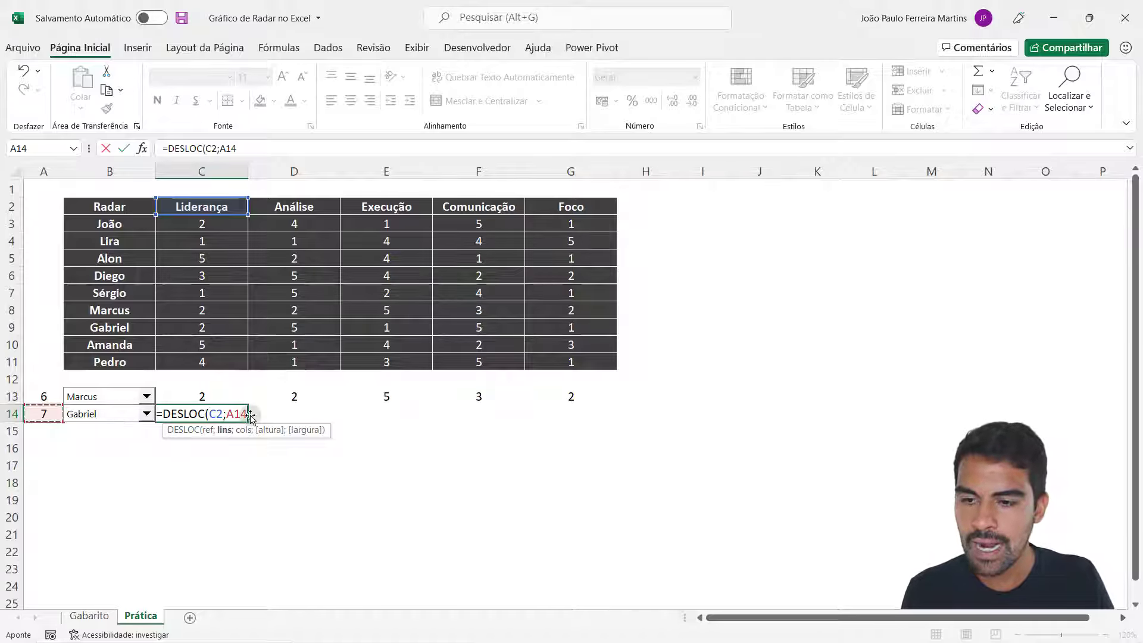
{"action": "type", "text": ";"}
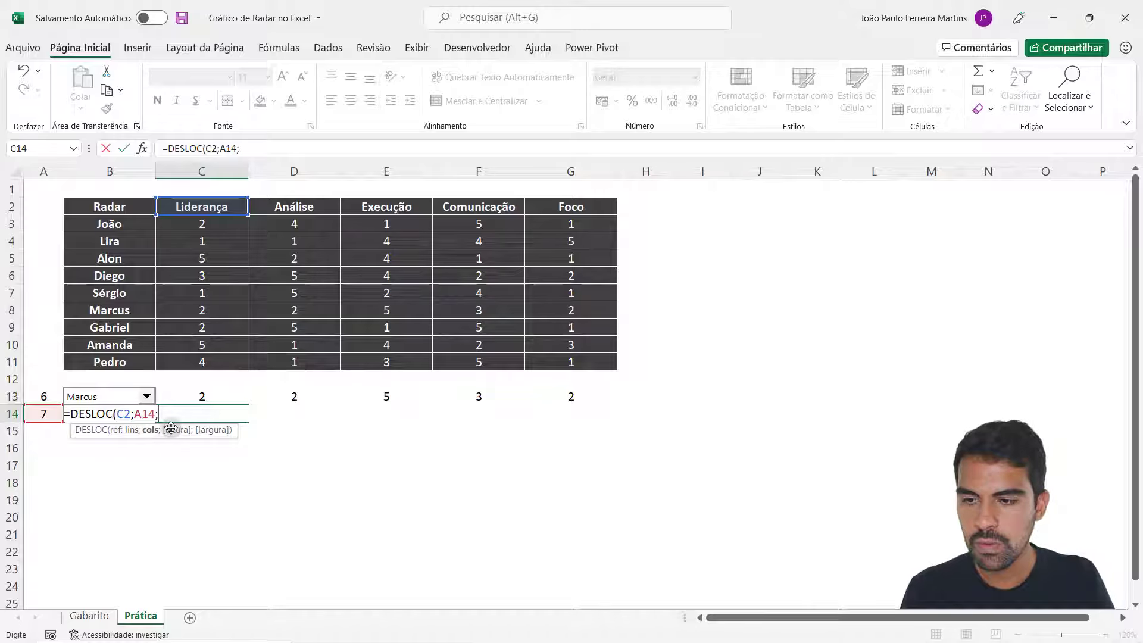
Review the first arguments of the C14 formula and complete it with column offset 0, height 1 and width 5
{"action": "left_click", "coordinate": [130, 431]}
{"action": "left_click", "coordinate": [150, 437]}
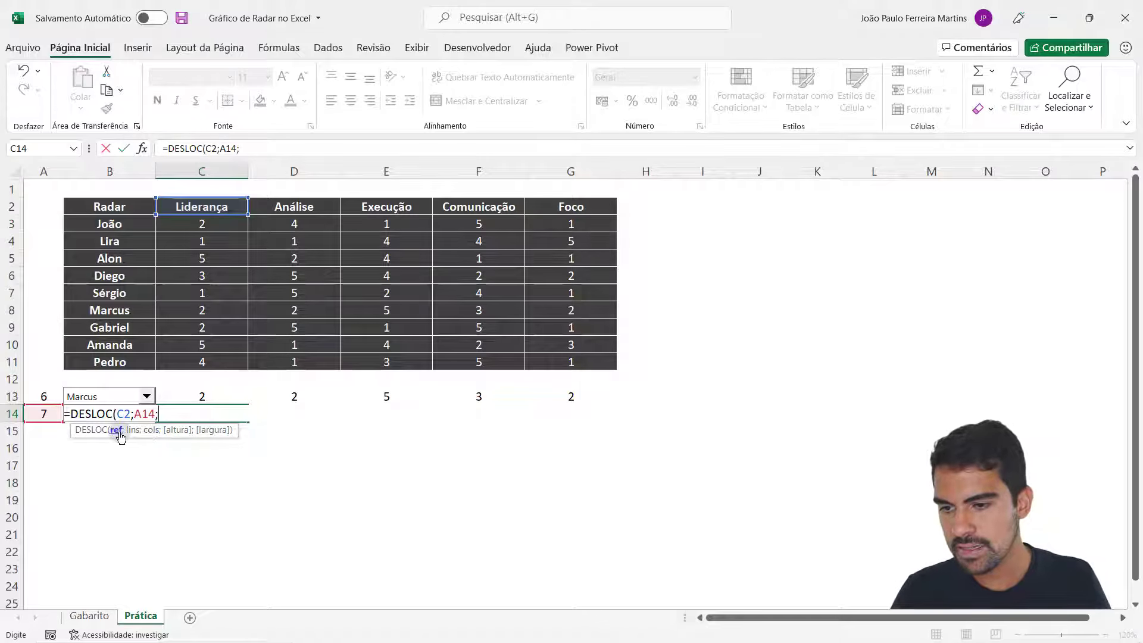
{"action": "left_click", "coordinate": [124, 436]}
{"action": "left_click", "coordinate": [132, 431]}
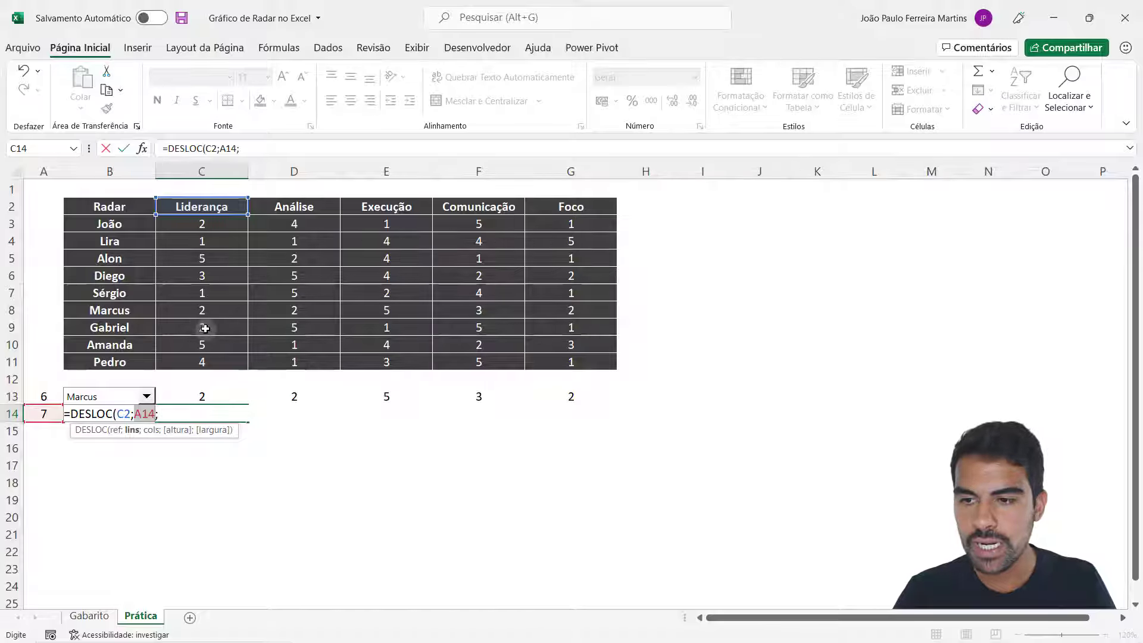
{"action": "left_click", "coordinate": [173, 418]}
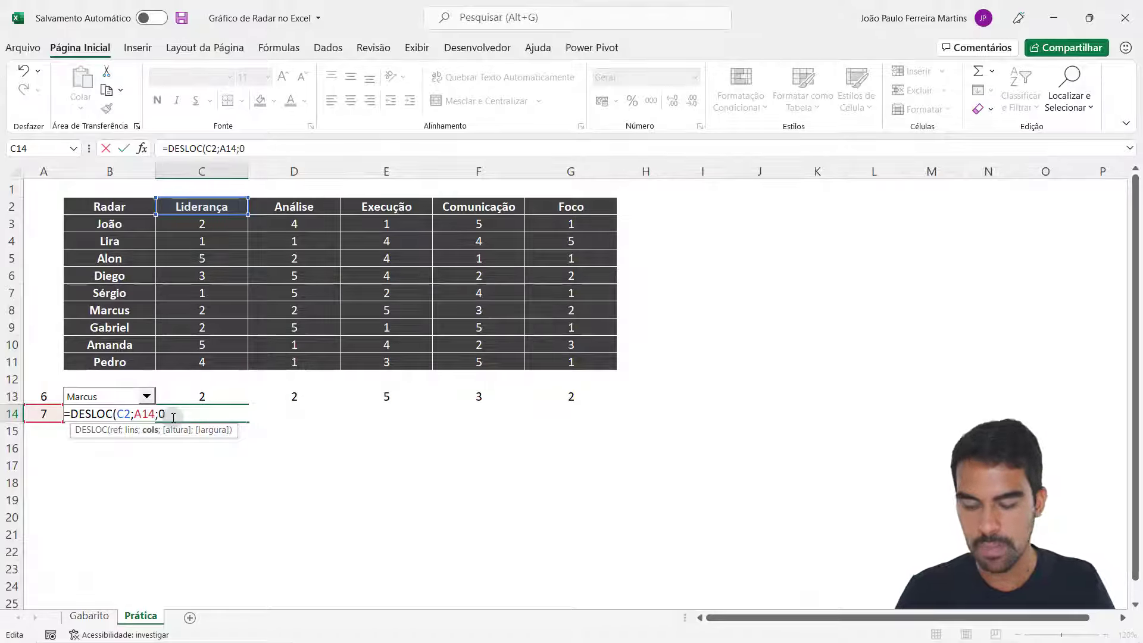
{"action": "type", "text": "0;1"}
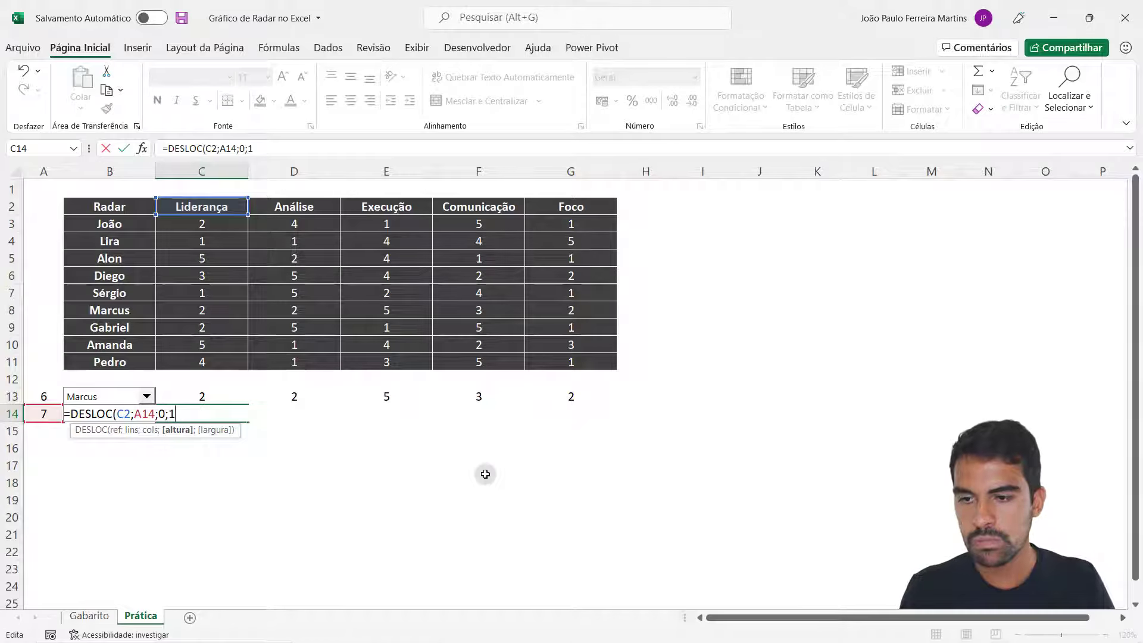
{"action": "type", "text": ";"}
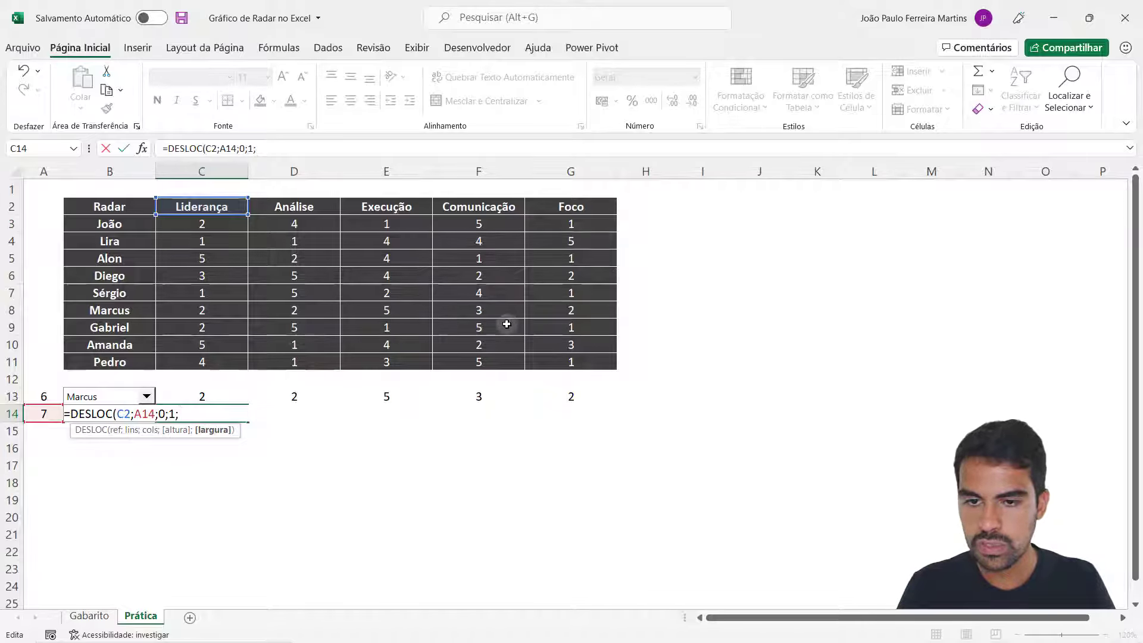
{"action": "type", "text": "5"}
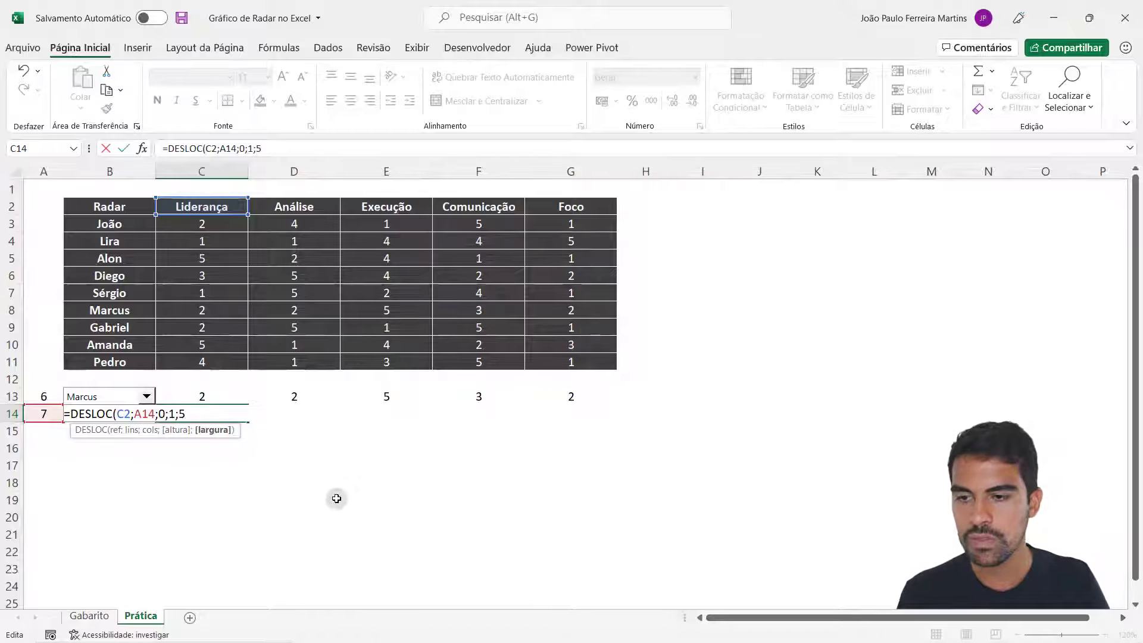
{"action": "type", "text": ")"}
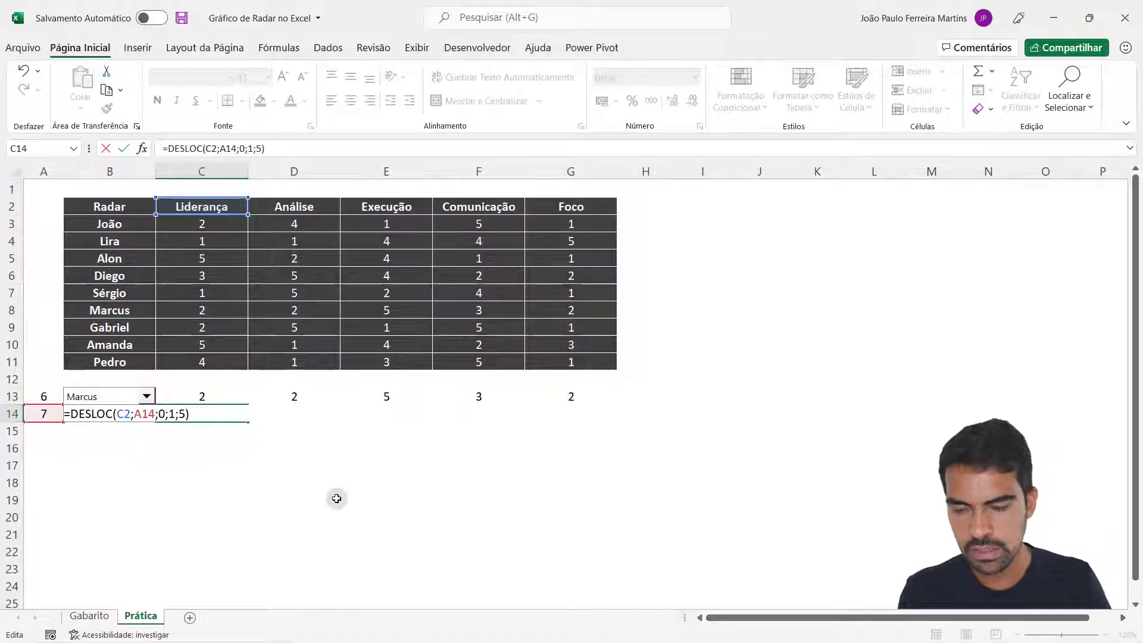
{"action": "key", "text": "Return"}
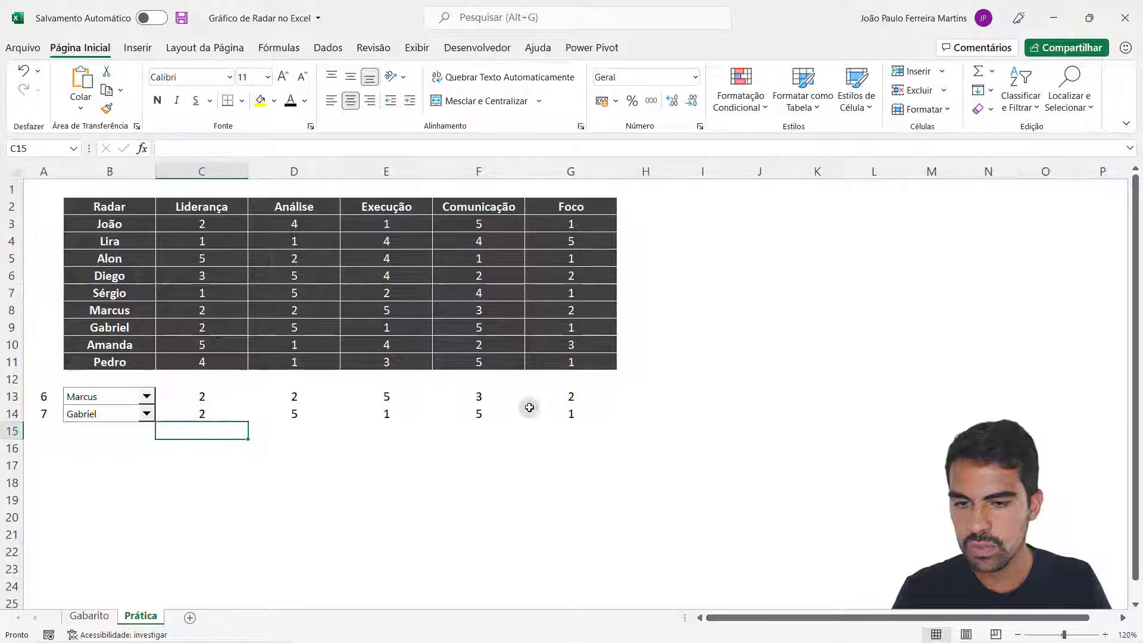
Compare the results in row 14 with the scores in table row 9, from Liderança to Foco
{"action": "left_click", "coordinate": [219, 413]}
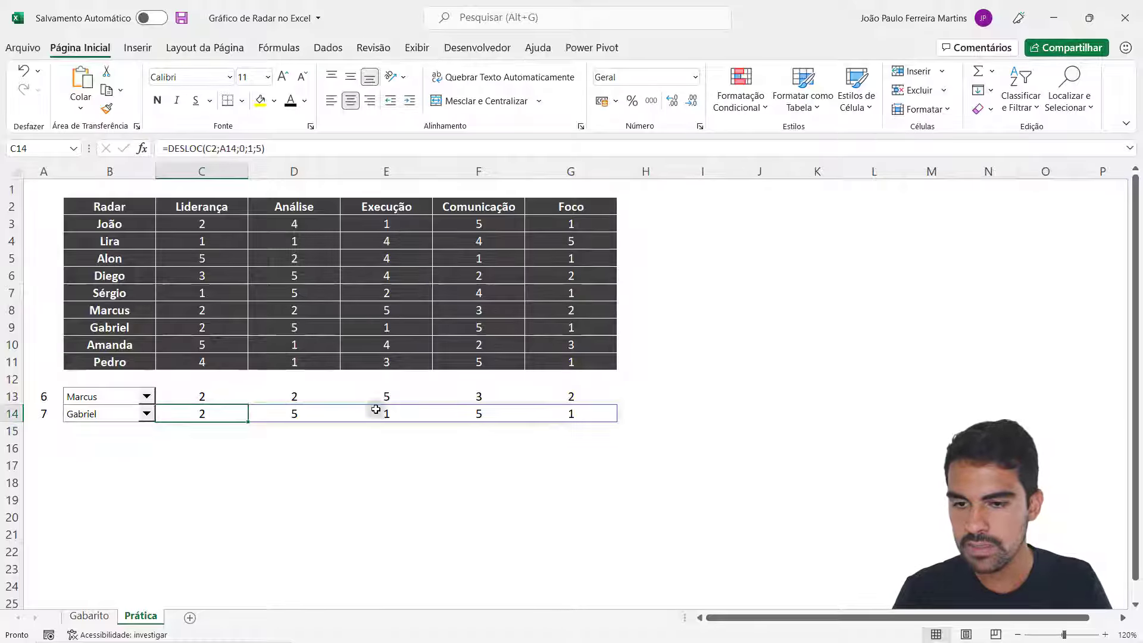
{"action": "left_click", "coordinate": [125, 328]}
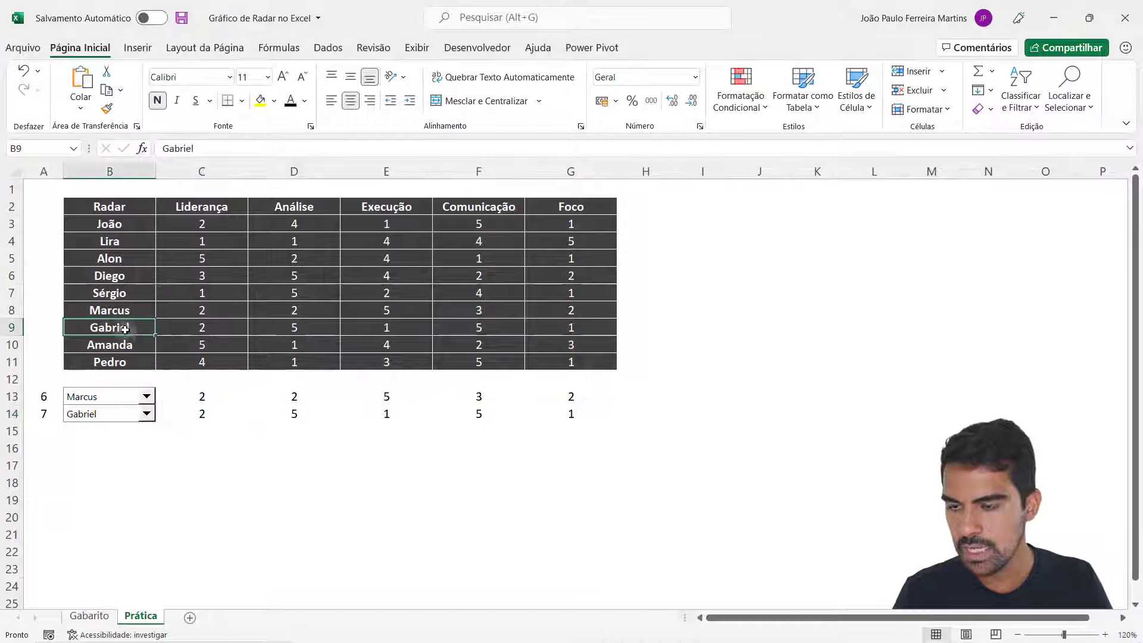
{"action": "left_click", "coordinate": [199, 328]}
{"action": "left_click", "coordinate": [294, 328]}
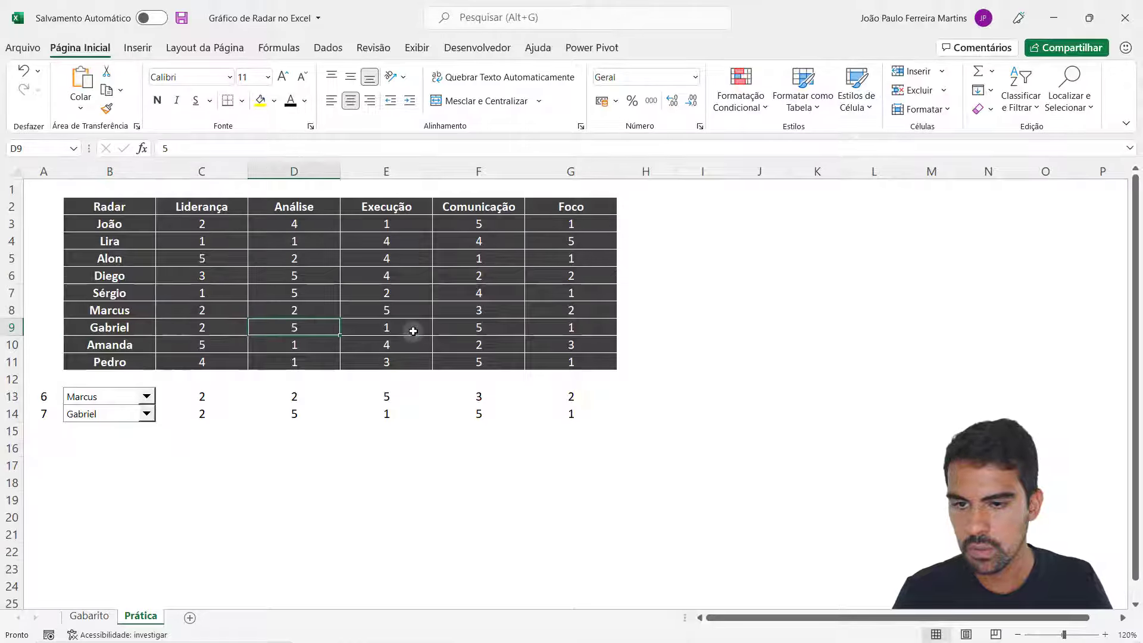
{"action": "left_click", "coordinate": [411, 328]}
{"action": "left_click", "coordinate": [483, 325]}
{"action": "left_click", "coordinate": [595, 324]}
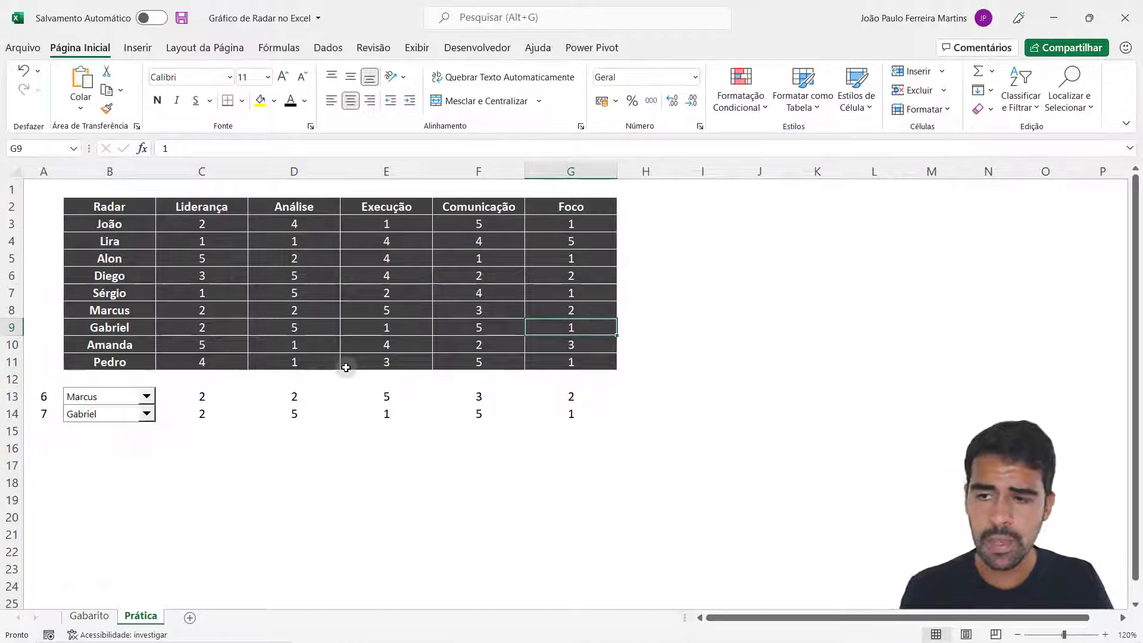
Insert a basic radar chart without markers from the two result rows C13:G14
{"action": "left_click_drag", "start_coordinate": [202, 400], "coordinate": [579, 415]}
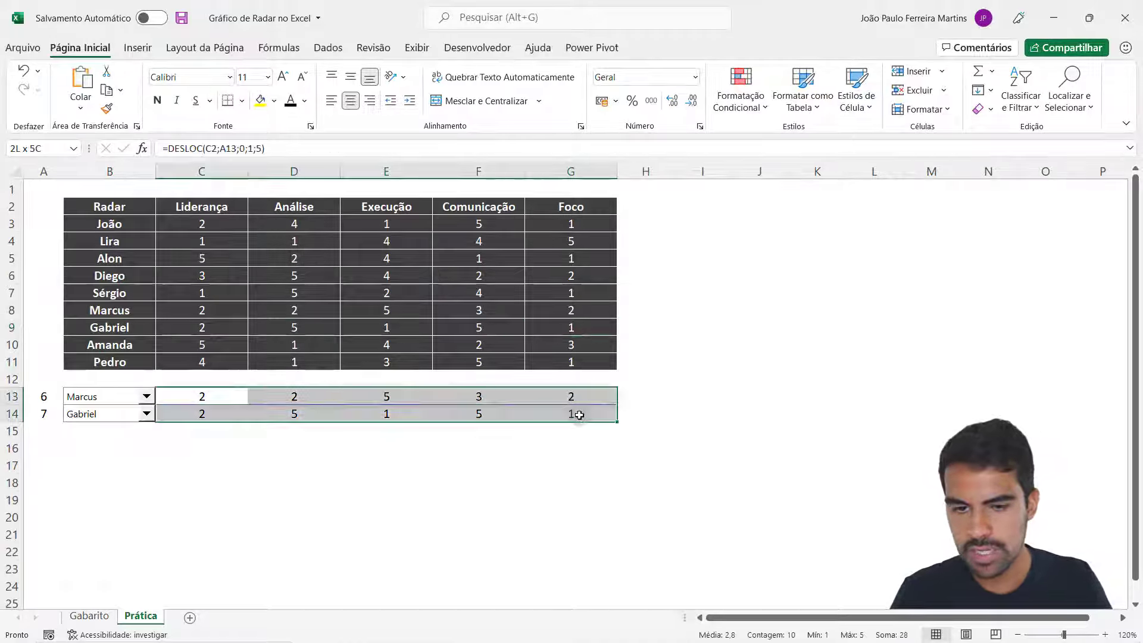
{"action": "left_click", "coordinate": [141, 50]}
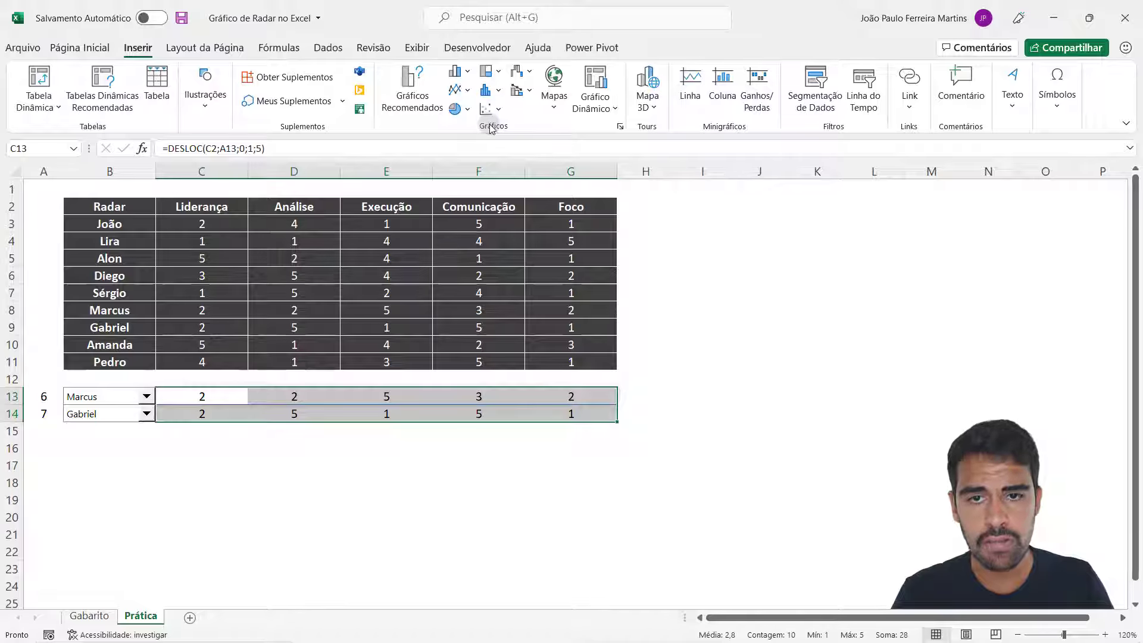
{"action": "left_click", "coordinate": [522, 71]}
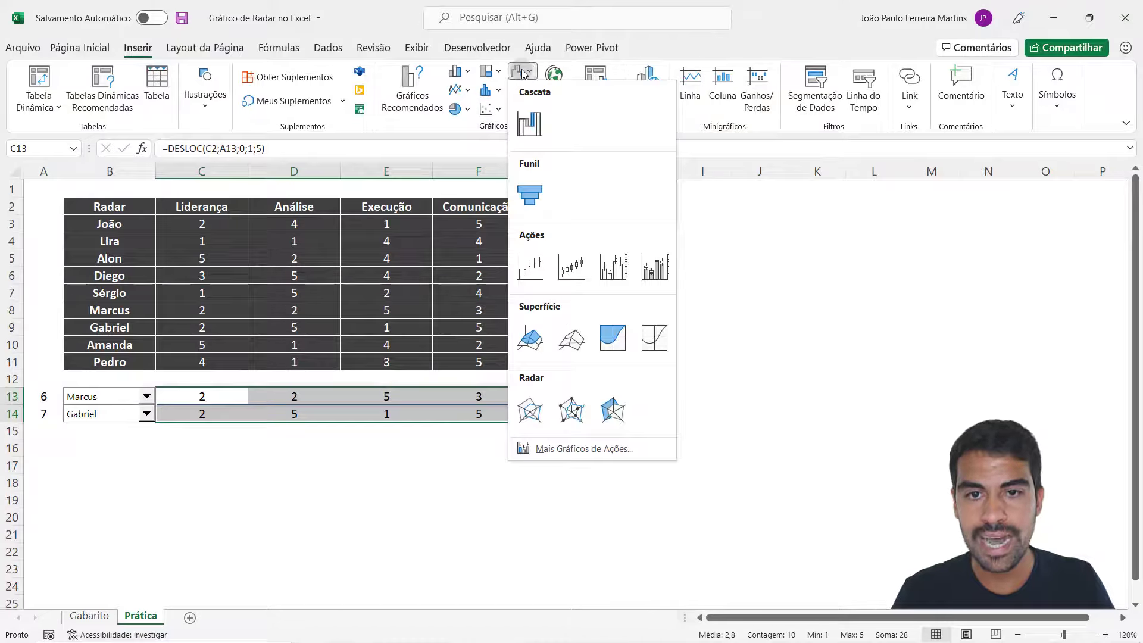
{"action": "left_click", "coordinate": [524, 71]}
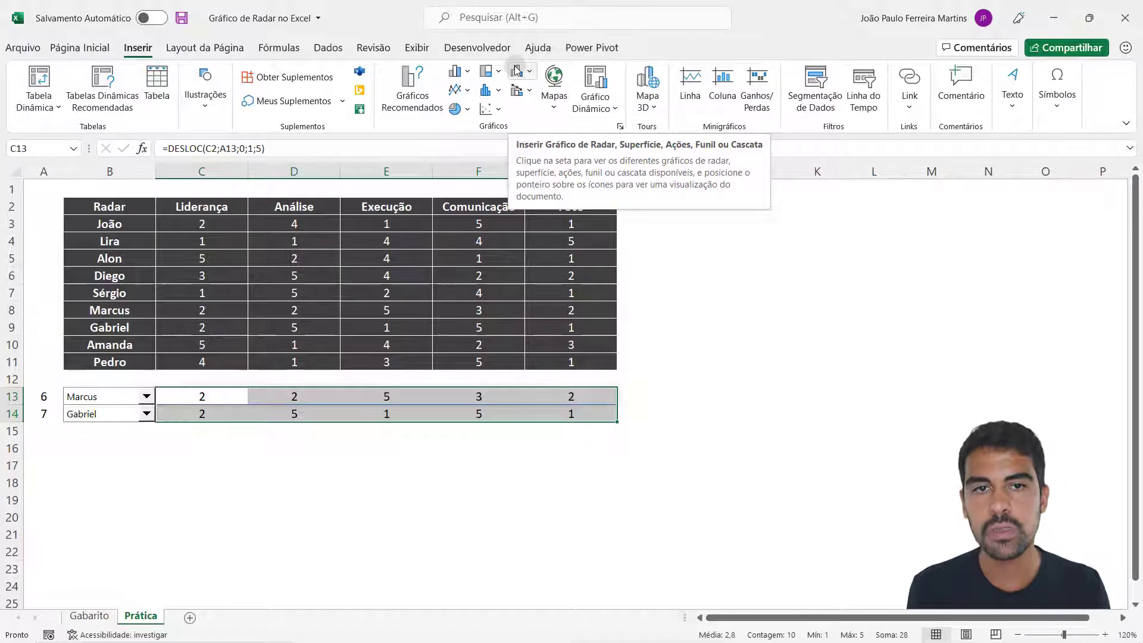
{"action": "left_click", "coordinate": [517, 71]}
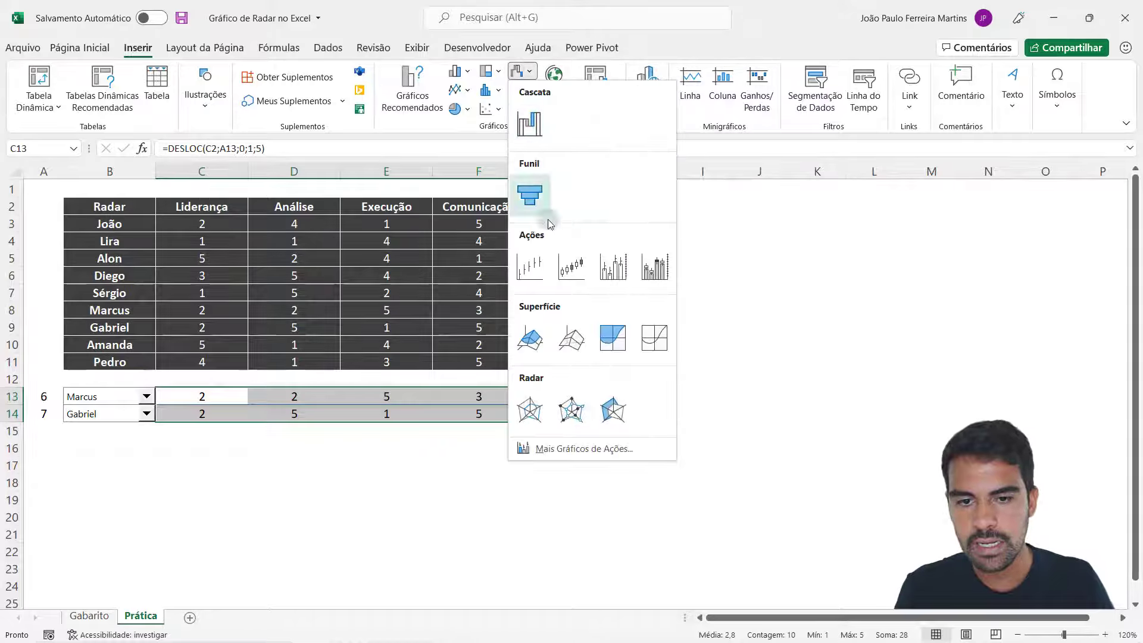
{"action": "left_click", "coordinate": [529, 410]}
Place the radar chart beside the skills table, starting at row 2, then shorten it slightly and widen it a little
{"action": "left_click_drag", "start_coordinate": [493, 277], "coordinate": [763, 207]}
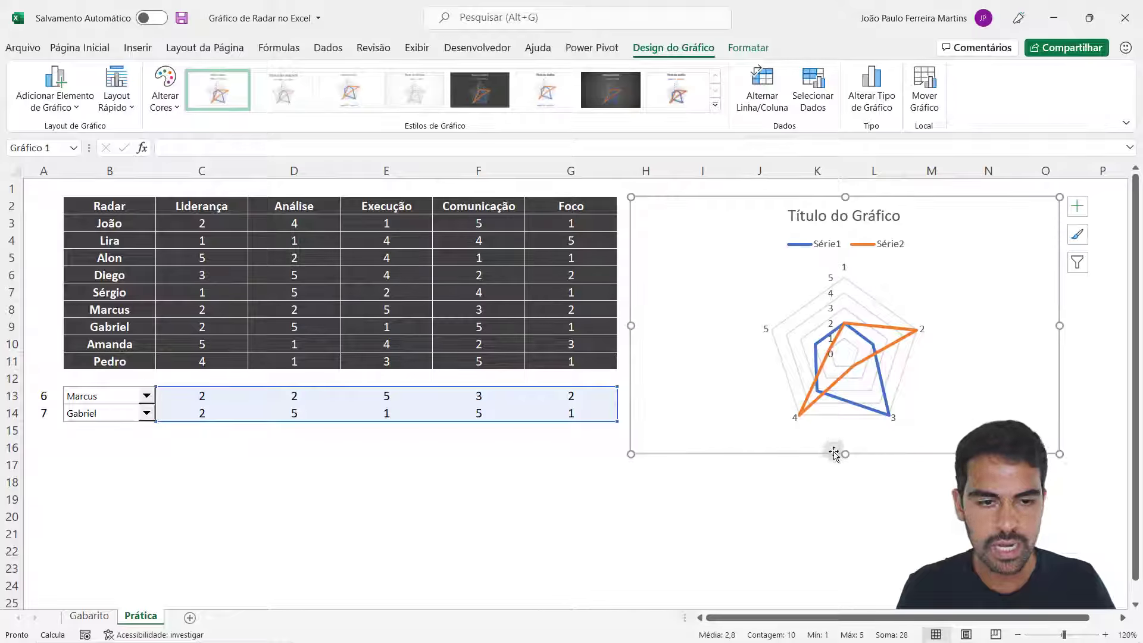
{"action": "left_click_drag", "start_coordinate": [845, 455], "coordinate": [842, 424]}
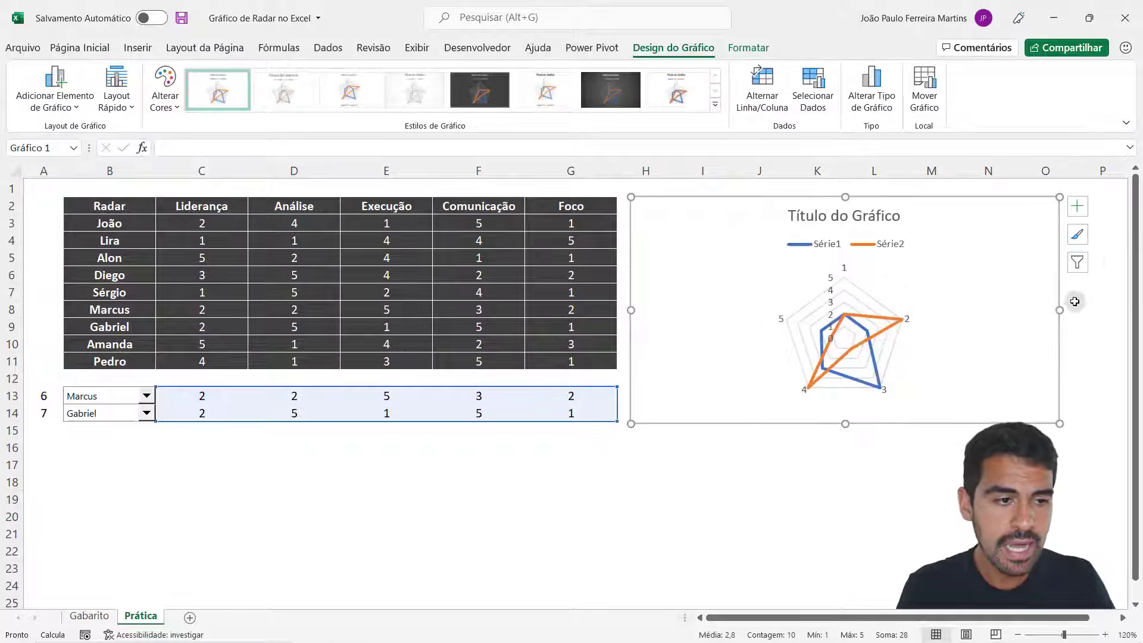
{"action": "left_click_drag", "start_coordinate": [1060, 309], "coordinate": [1075, 309]}
{"action": "left_click", "coordinate": [443, 325]}
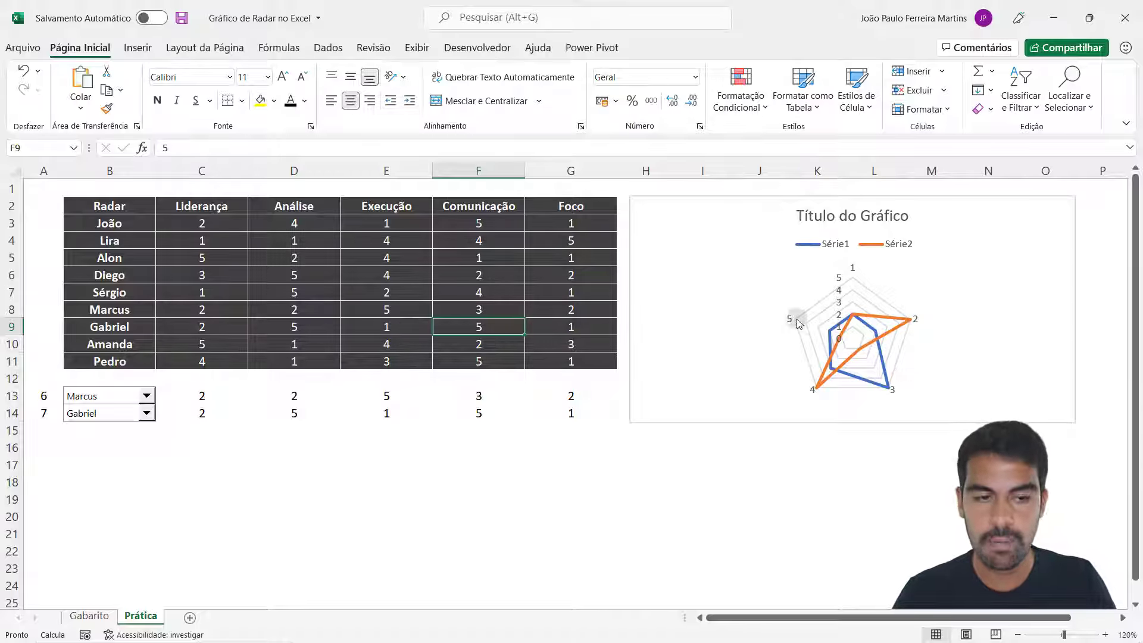
Look over the finished example on the Gabarito sheet and recheck the DESLOC formula in C13 on the Prática sheet
{"action": "left_click", "coordinate": [90, 615]}
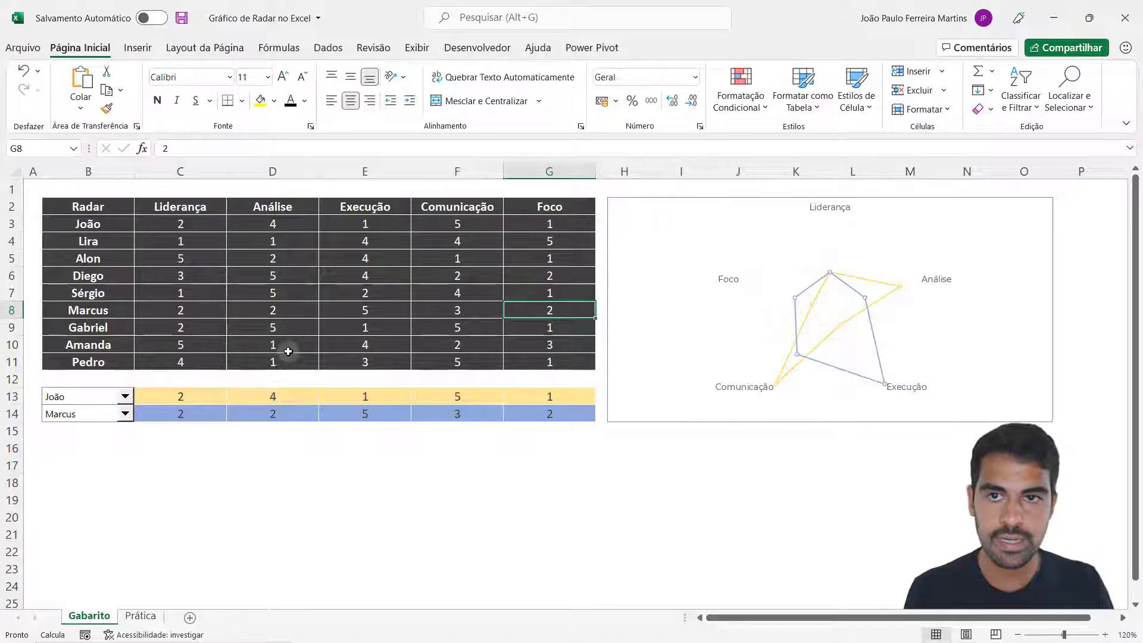
{"action": "left_click", "coordinate": [486, 48]}
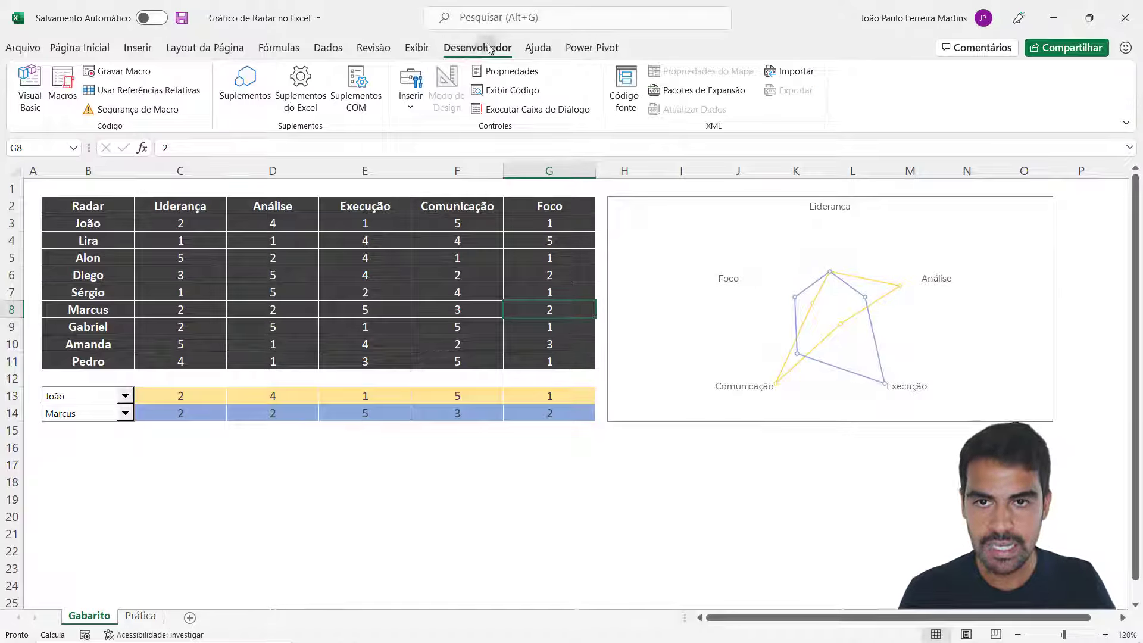
{"action": "left_click", "coordinate": [143, 618]}
{"action": "left_click", "coordinate": [202, 396]}
{"action": "key", "text": "F2"}
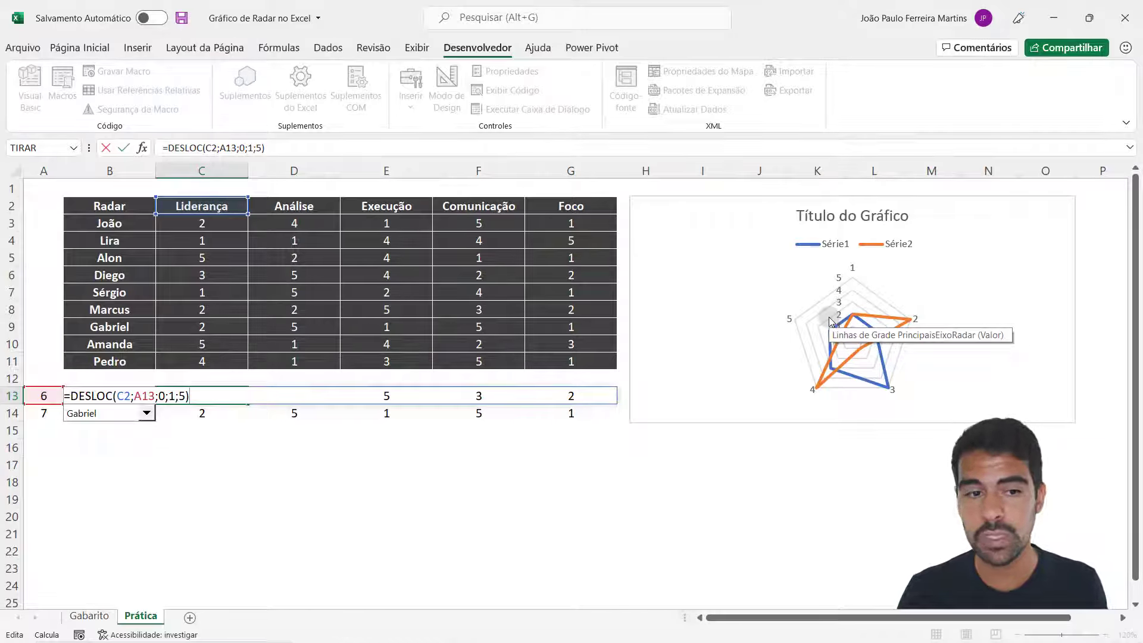
{"action": "key", "text": "Escape"}
{"action": "left_click", "coordinate": [600, 322]}
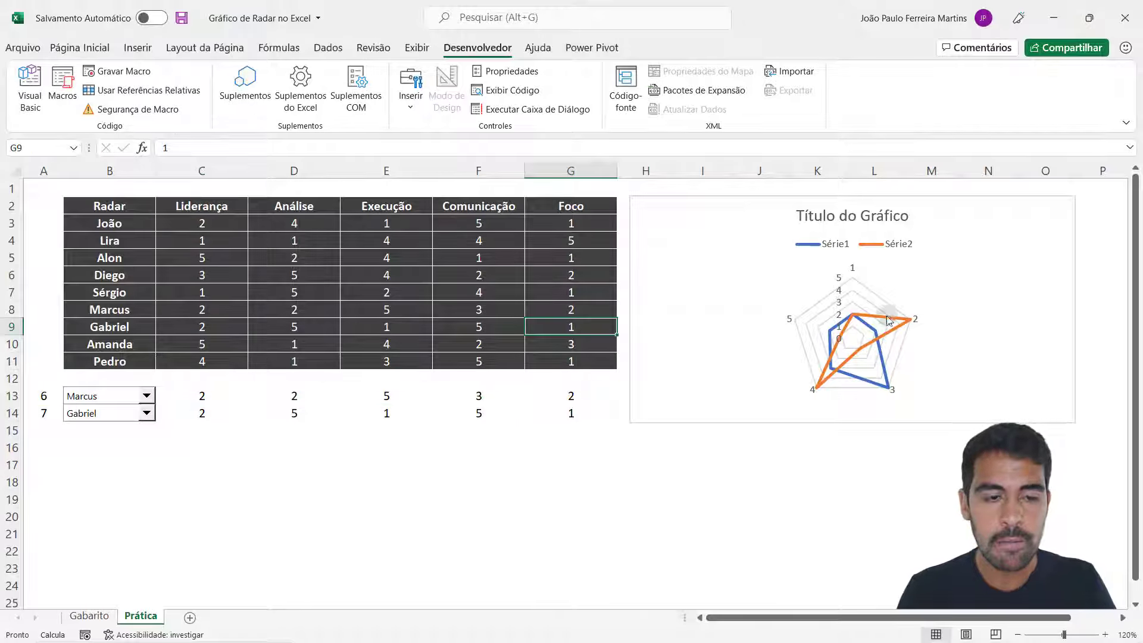
Delete the title of the radar chart on the Prática sheet
{"action": "left_click", "coordinate": [856, 216]}
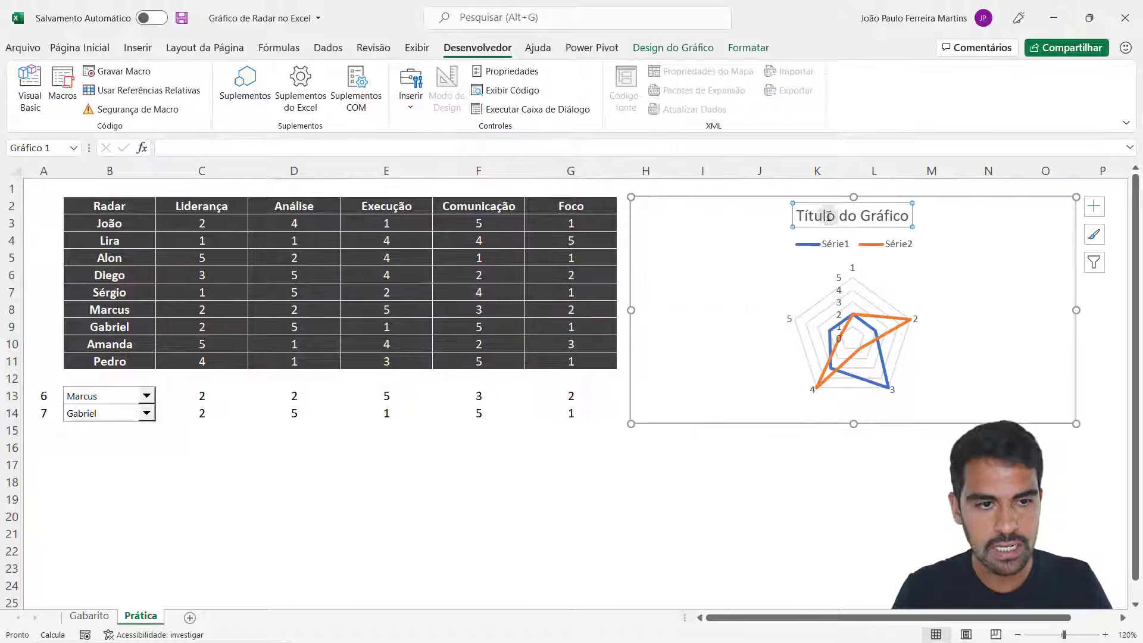
{"action": "key", "text": "Delete"}
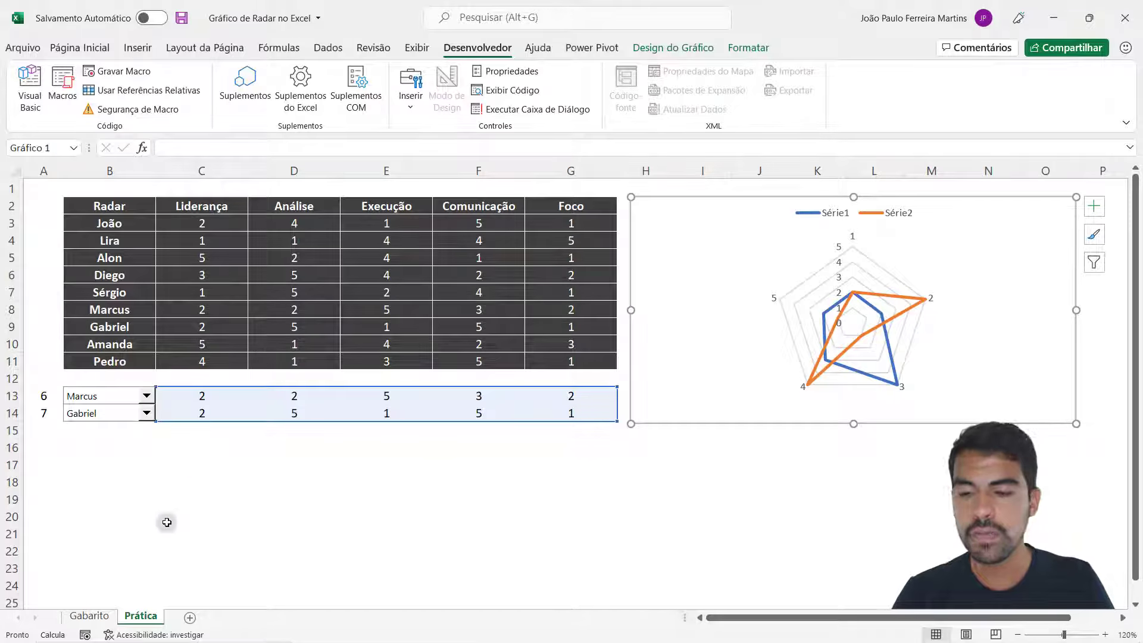
Test the Gabarito example's first selector with the fourth and eighth people, checking row 13 against its chart, and return to the Prática sheet
{"action": "left_click", "coordinate": [109, 617]}
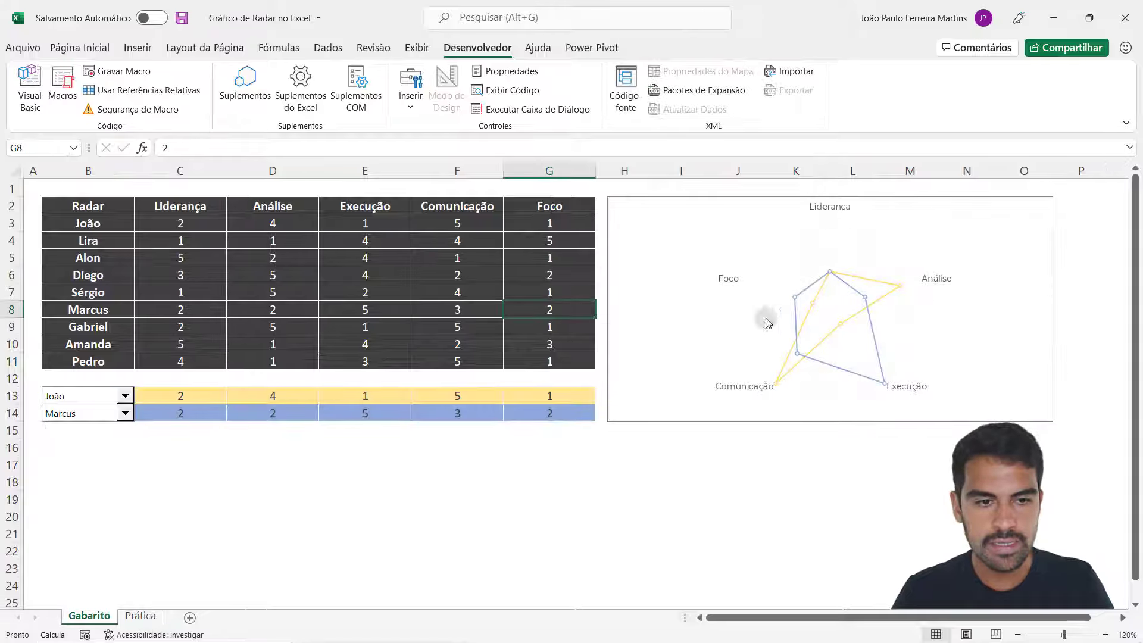
{"action": "left_click_drag", "start_coordinate": [176, 396], "coordinate": [516, 400]}
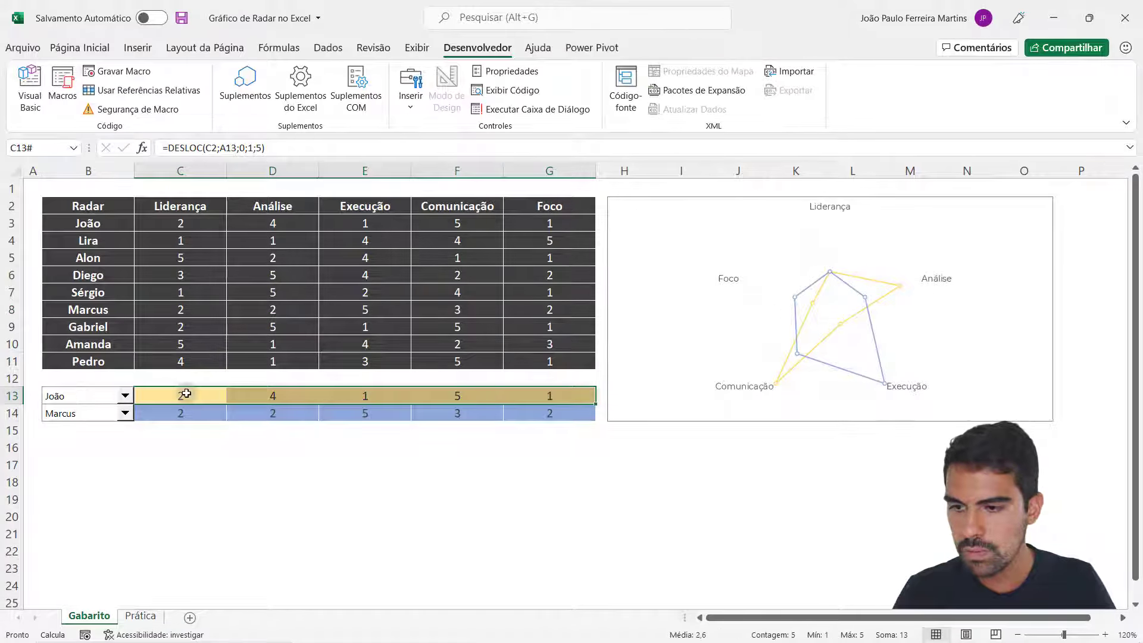
{"action": "left_click_drag", "start_coordinate": [181, 393], "coordinate": [556, 390]}
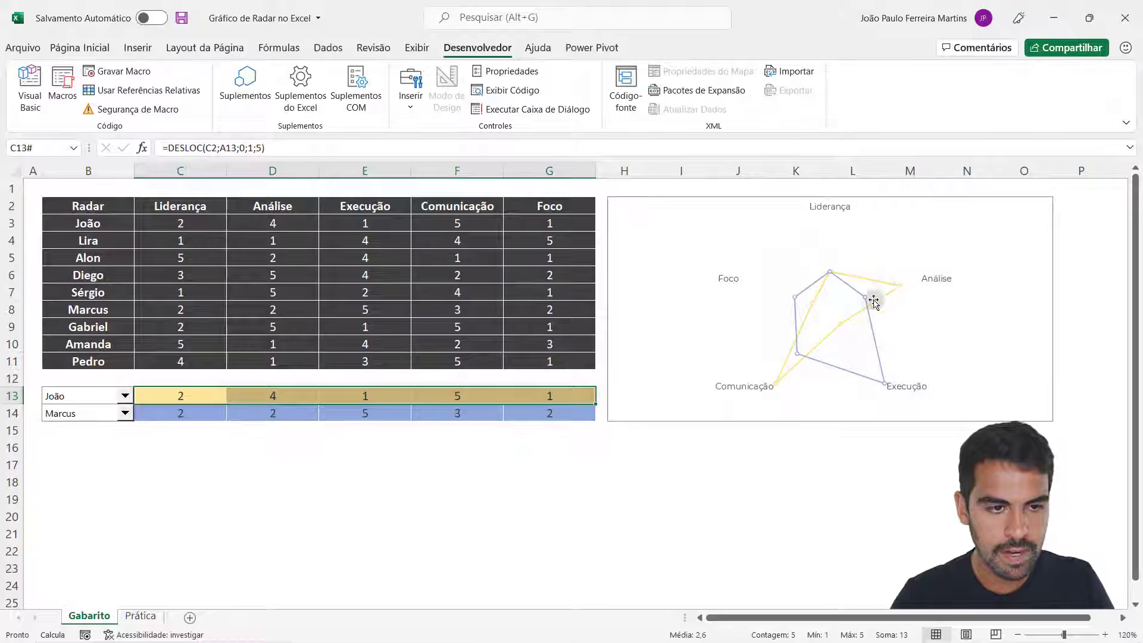
{"action": "left_click", "coordinate": [186, 396]}
{"action": "left_click", "coordinate": [125, 396]}
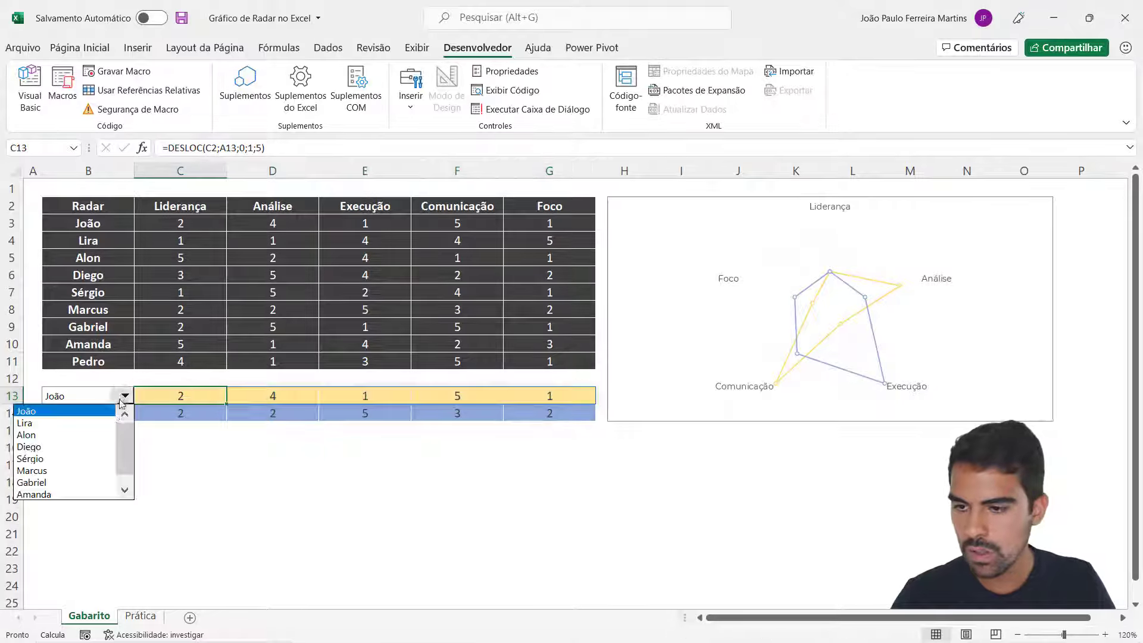
{"action": "left_click", "coordinate": [84, 446]}
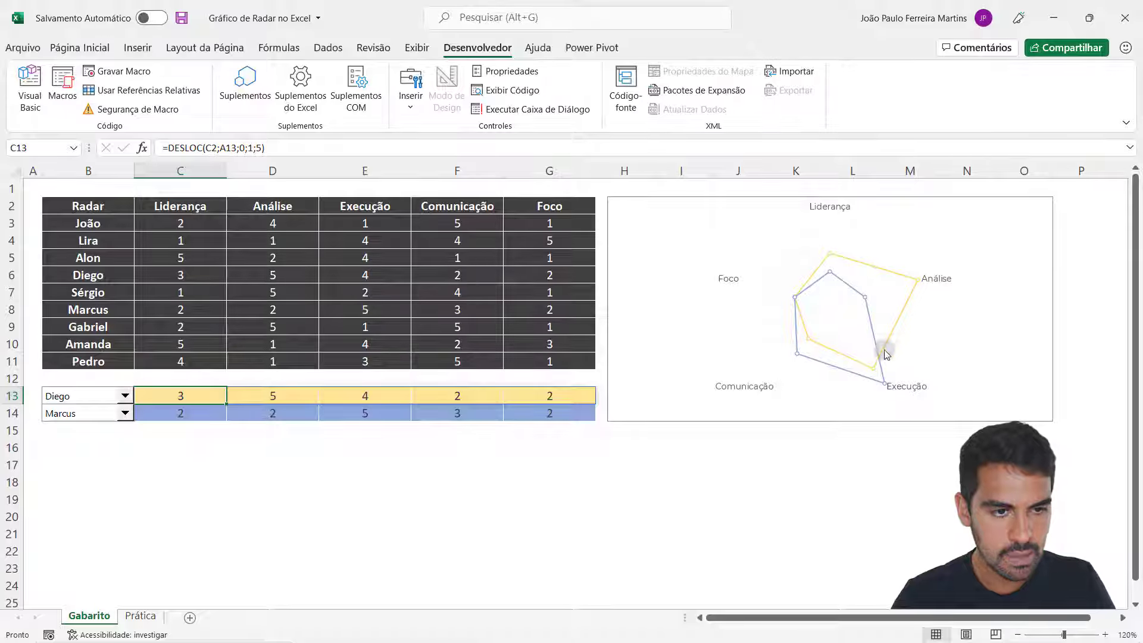
{"action": "left_click", "coordinate": [88, 402]}
{"action": "left_click", "coordinate": [56, 487]}
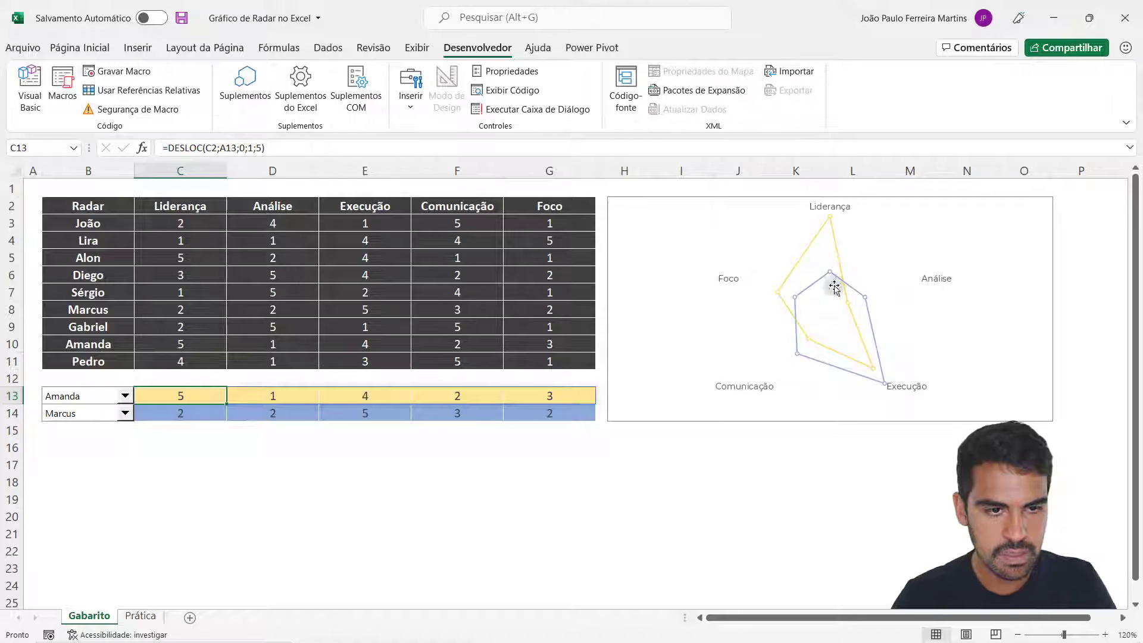
{"action": "left_click", "coordinate": [143, 616]}
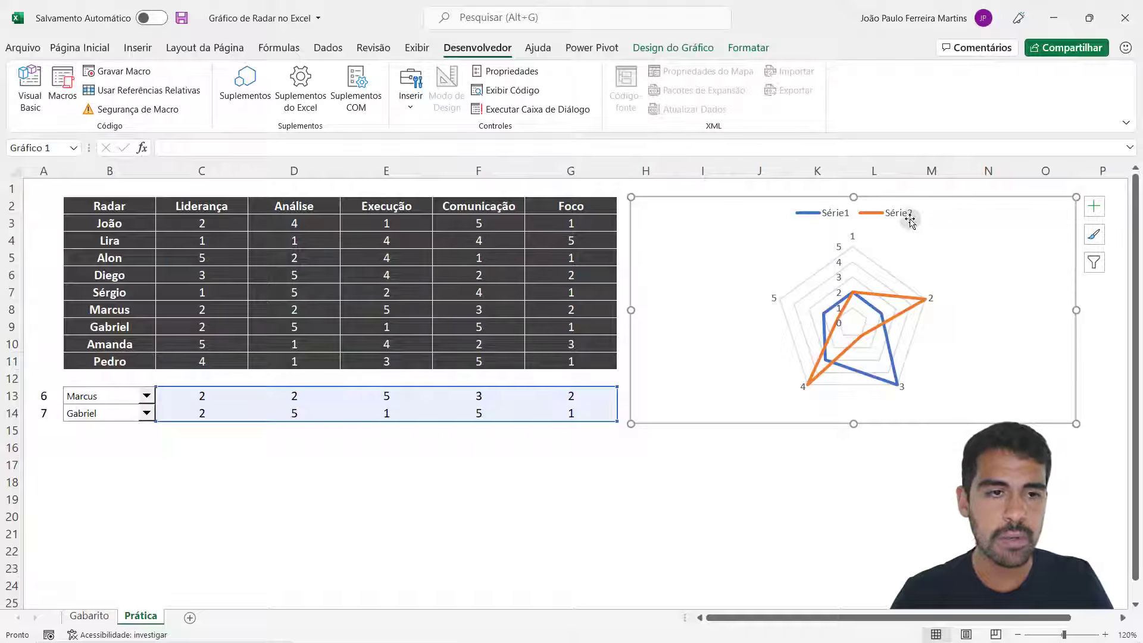
Set the first selector, in row 13, to the fourth person on the list
{"action": "left_click", "coordinate": [100, 394]}
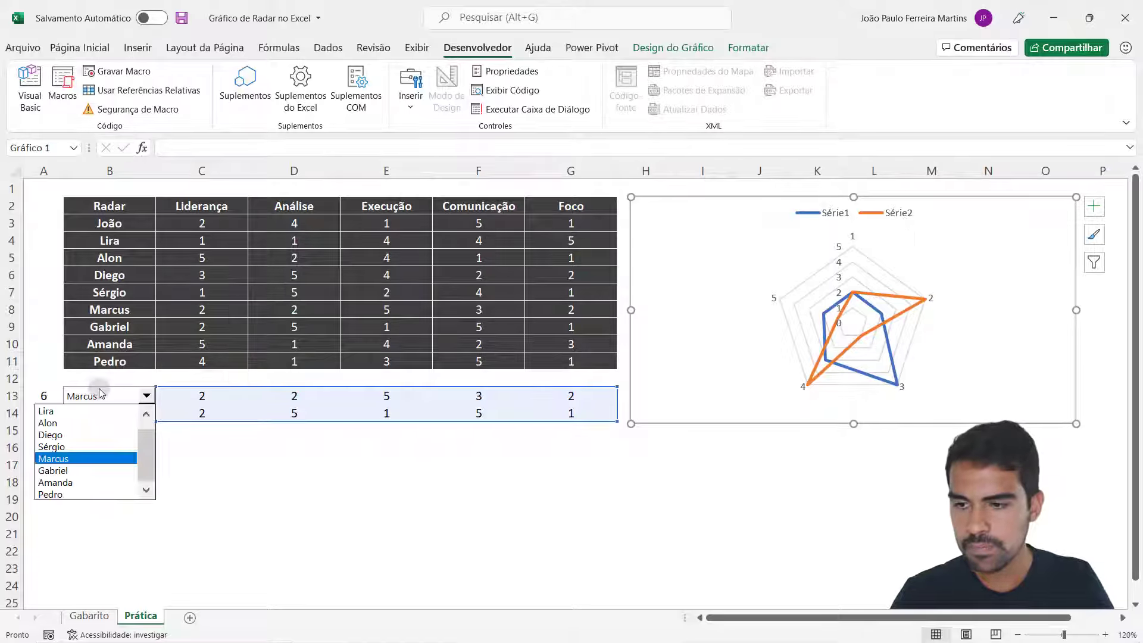
{"action": "left_click", "coordinate": [100, 394]}
{"action": "left_click", "coordinate": [159, 449]}
{"action": "left_click", "coordinate": [106, 396]}
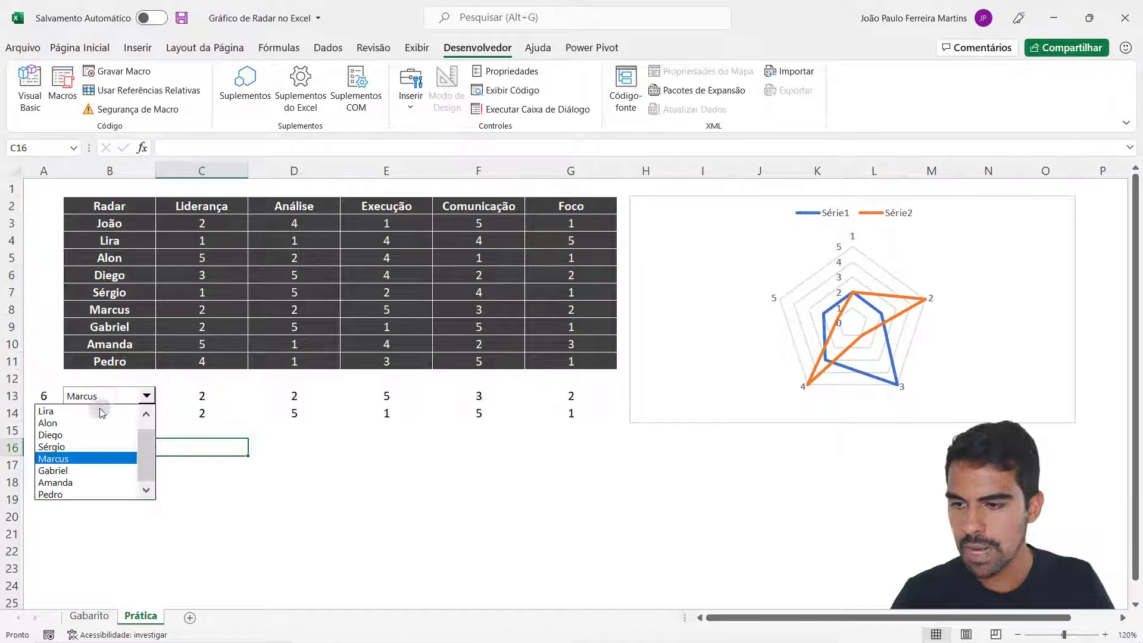
{"action": "left_click", "coordinate": [90, 435]}
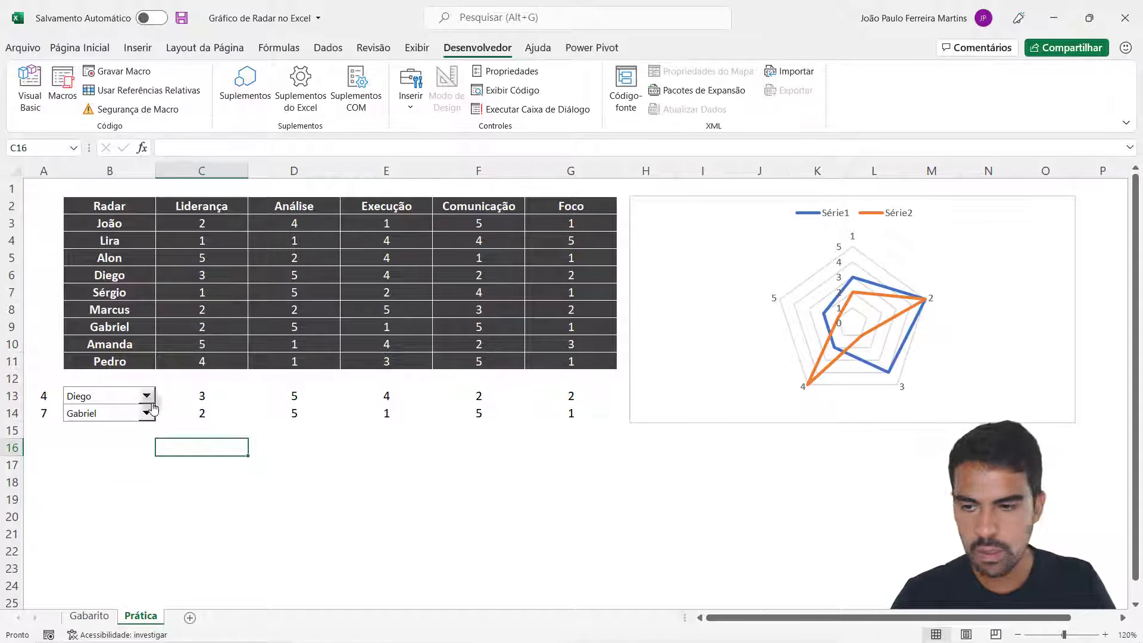
Fill the first person's result cells C13:G13 with light blue
{"action": "left_click_drag", "start_coordinate": [178, 396], "coordinate": [566, 393]}
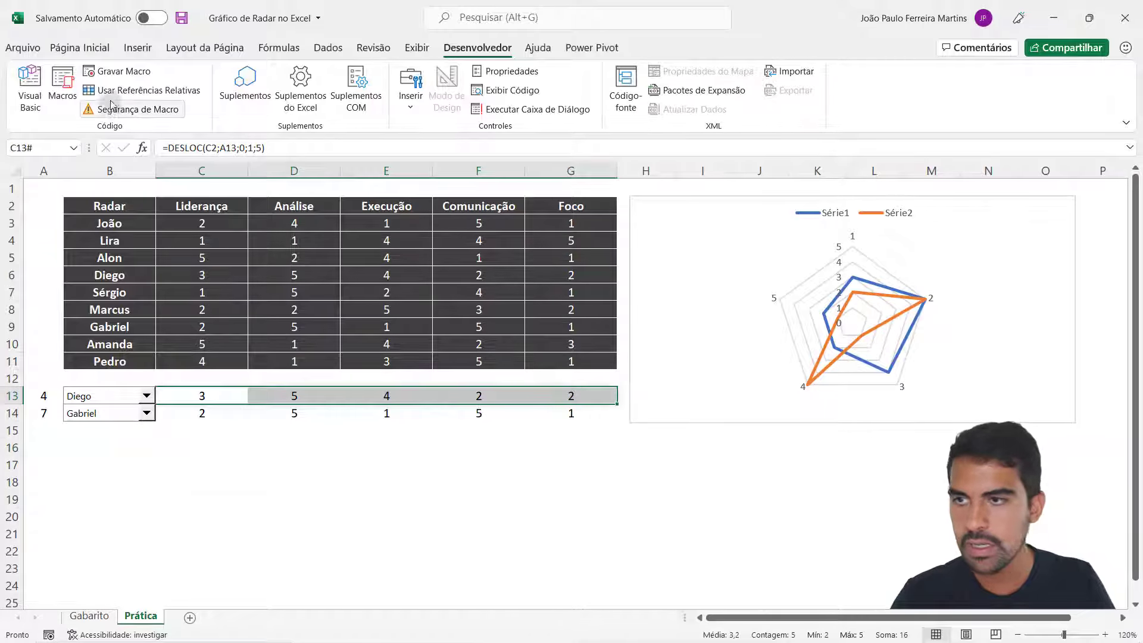
{"action": "left_click", "coordinate": [80, 48]}
{"action": "left_click", "coordinate": [274, 101]}
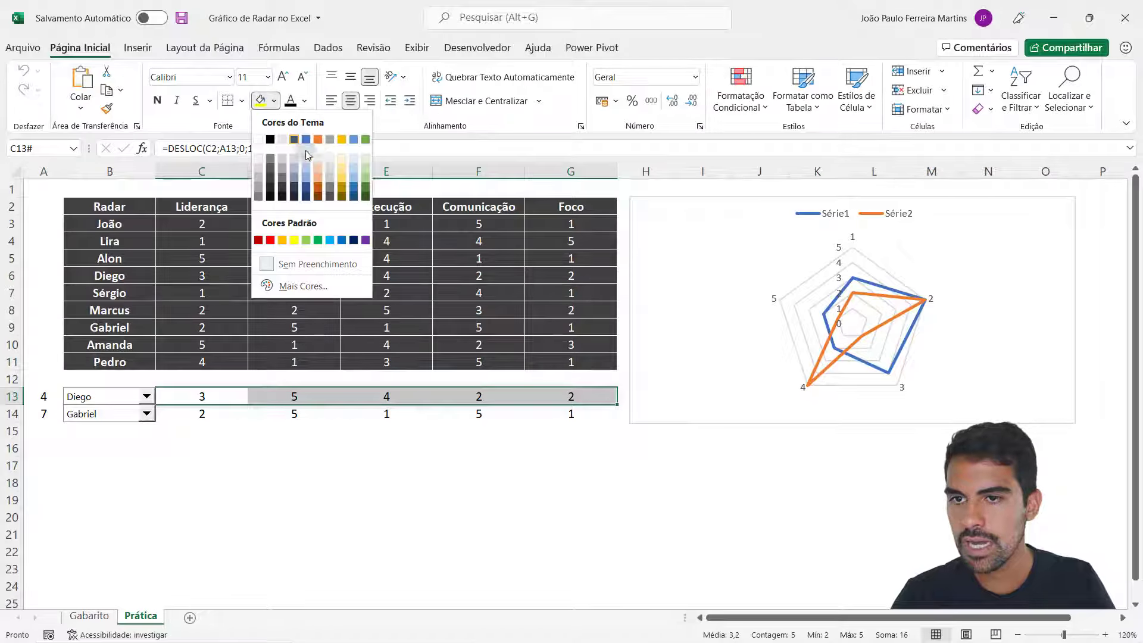
{"action": "left_click", "coordinate": [351, 172]}
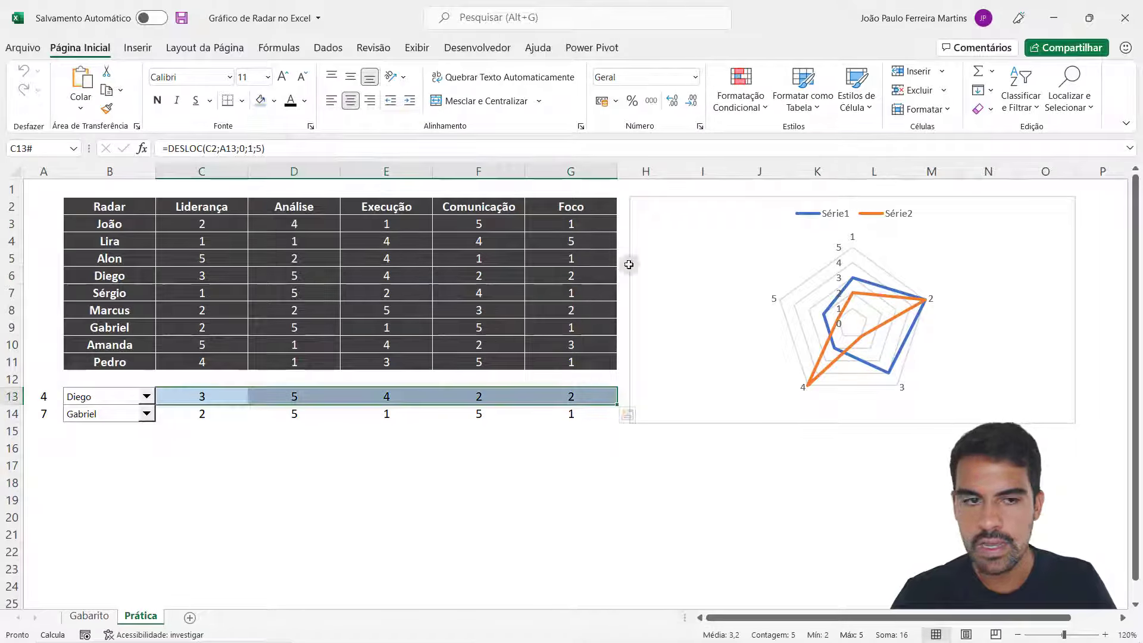
Fill the second person's result cells C14:G14 with light yellow
{"action": "left_click_drag", "start_coordinate": [170, 413], "coordinate": [556, 411]}
{"action": "left_click", "coordinate": [275, 101]}
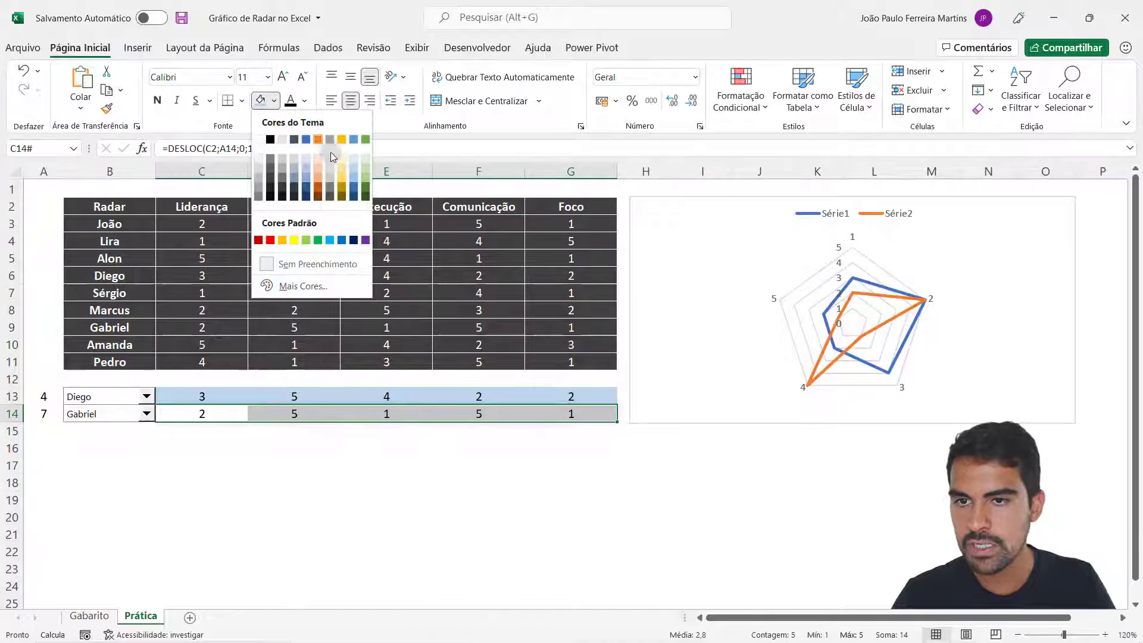
{"action": "left_click", "coordinate": [345, 167]}
{"action": "left_click", "coordinate": [289, 463]}
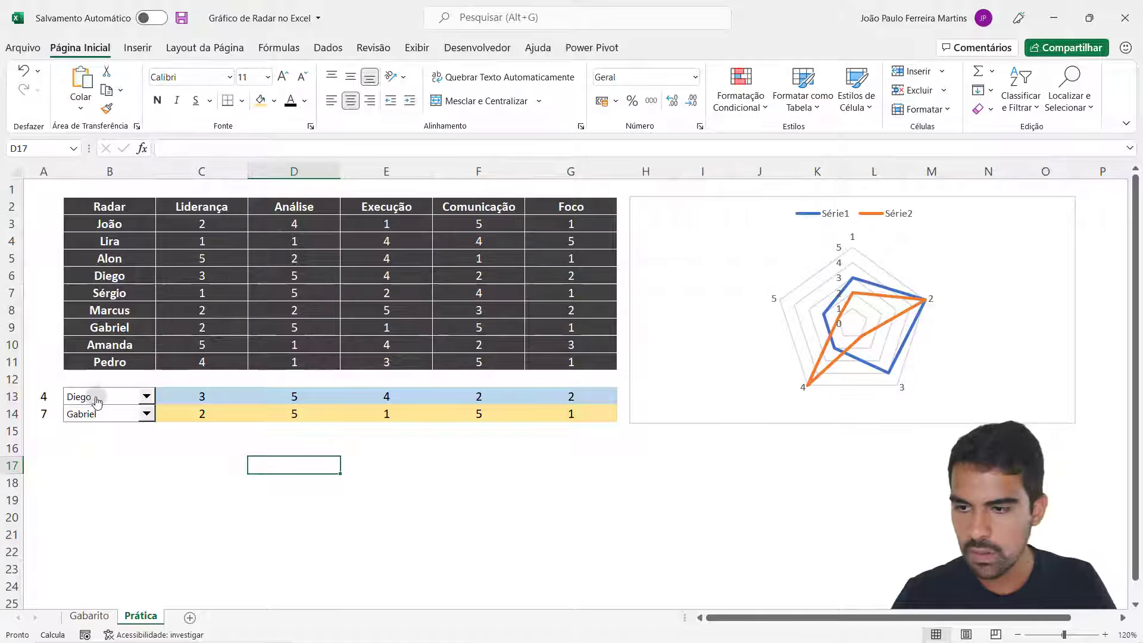
Switch the row 13 selector to the eighth person on the list
{"action": "left_click", "coordinate": [145, 396]}
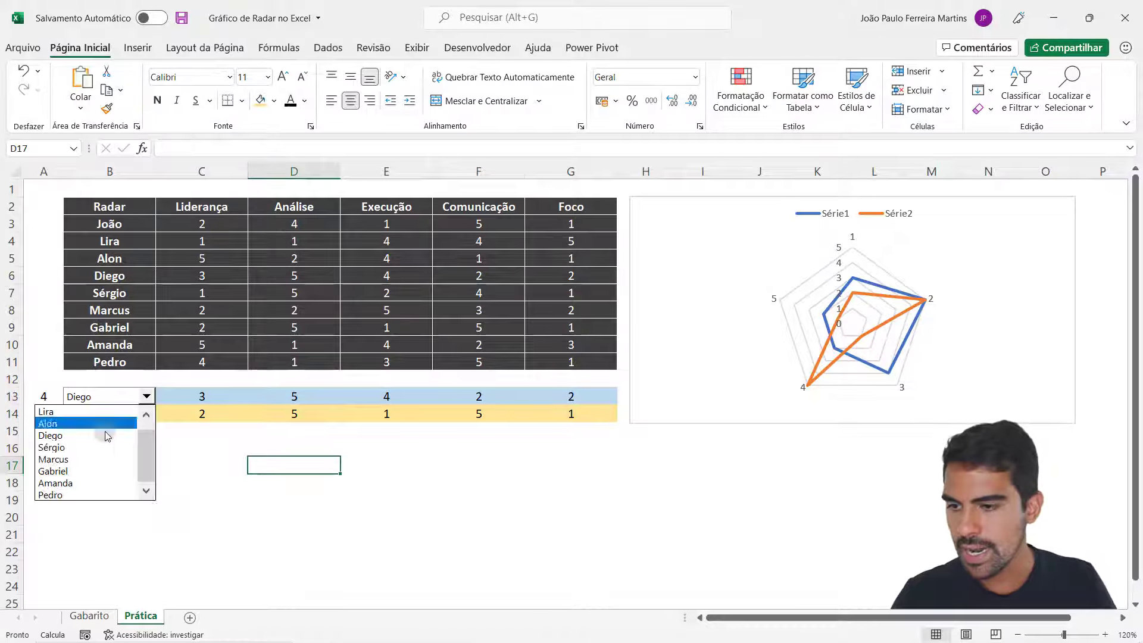
{"action": "left_click", "coordinate": [118, 393]}
{"action": "left_click", "coordinate": [81, 482]}
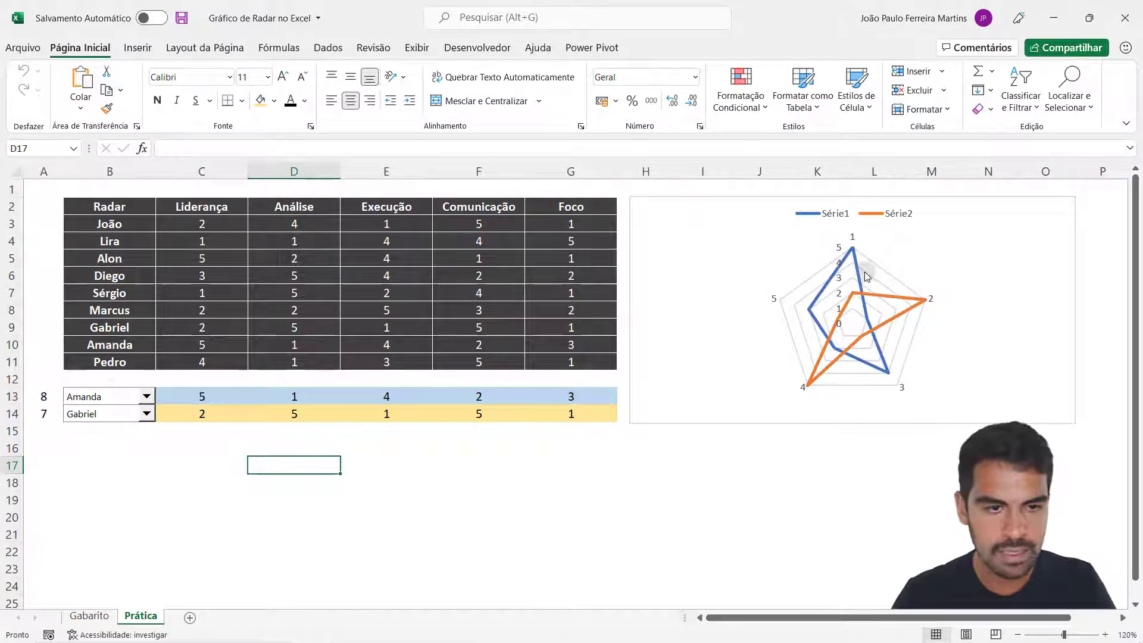
Change the outline of the Série1 line in the radar chart to a light blue theme color
{"action": "left_click", "coordinate": [858, 276]}
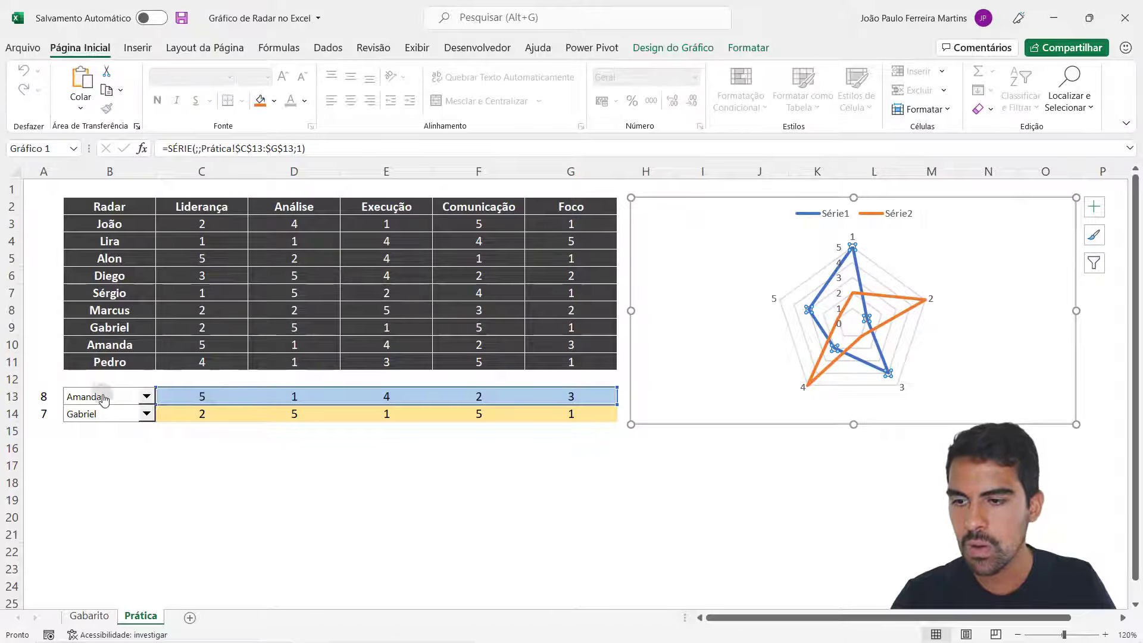
{"action": "left_click", "coordinate": [717, 487]}
{"action": "left_click", "coordinate": [817, 296]}
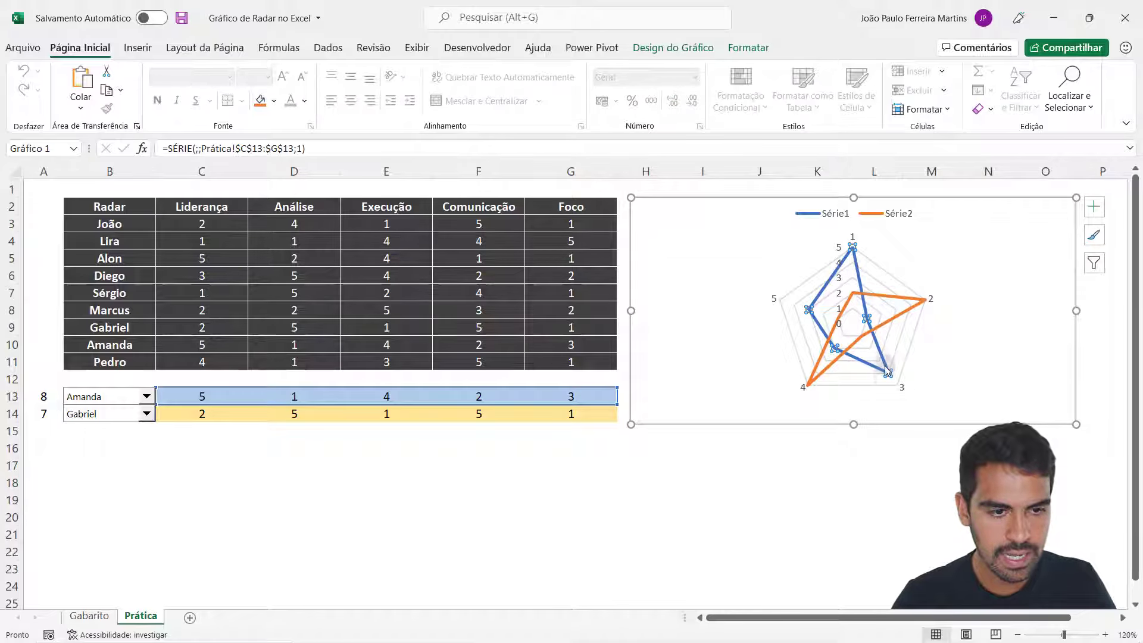
{"action": "left_click", "coordinate": [748, 47]}
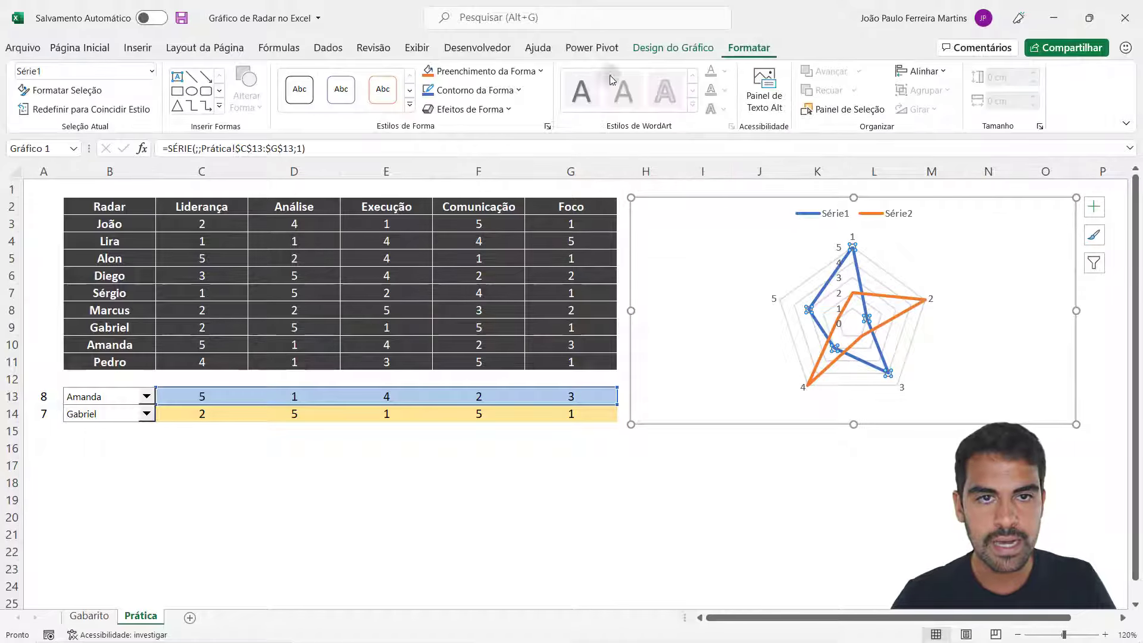
{"action": "left_click", "coordinate": [506, 95]}
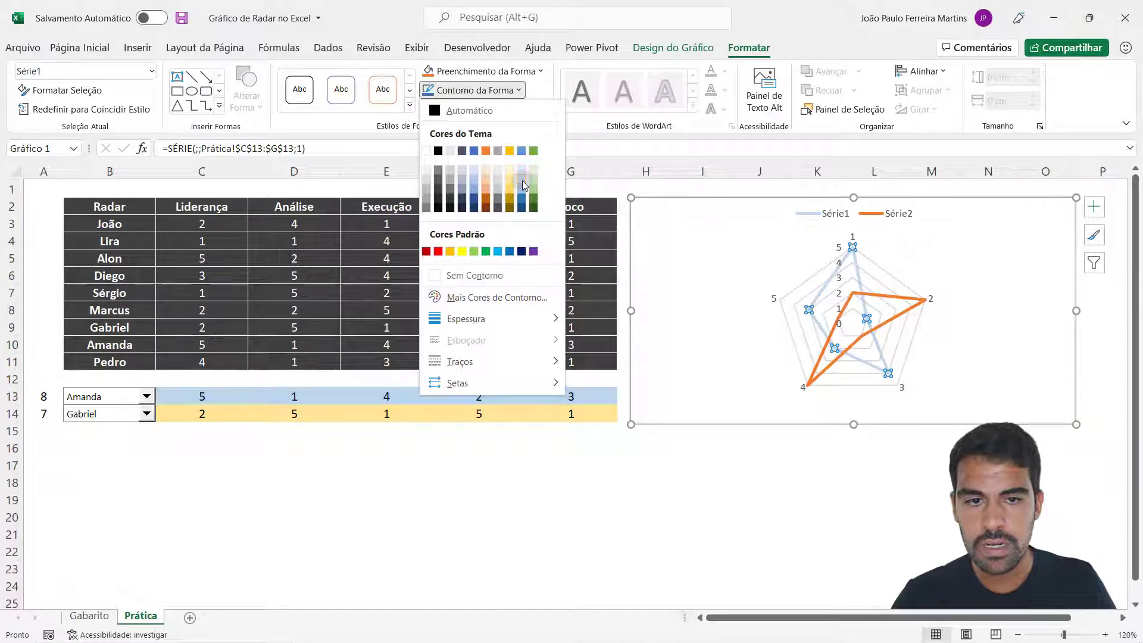
{"action": "left_click", "coordinate": [474, 183]}
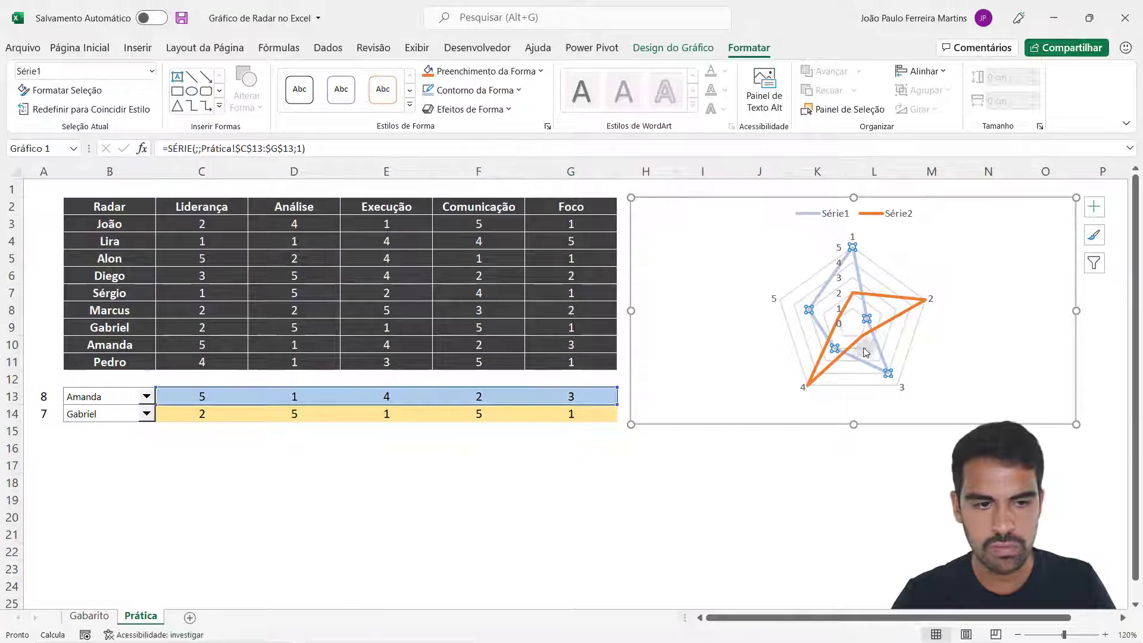
Change the outline of the Série2 line in the radar chart to a light yellow theme color
{"action": "left_click", "coordinate": [894, 316]}
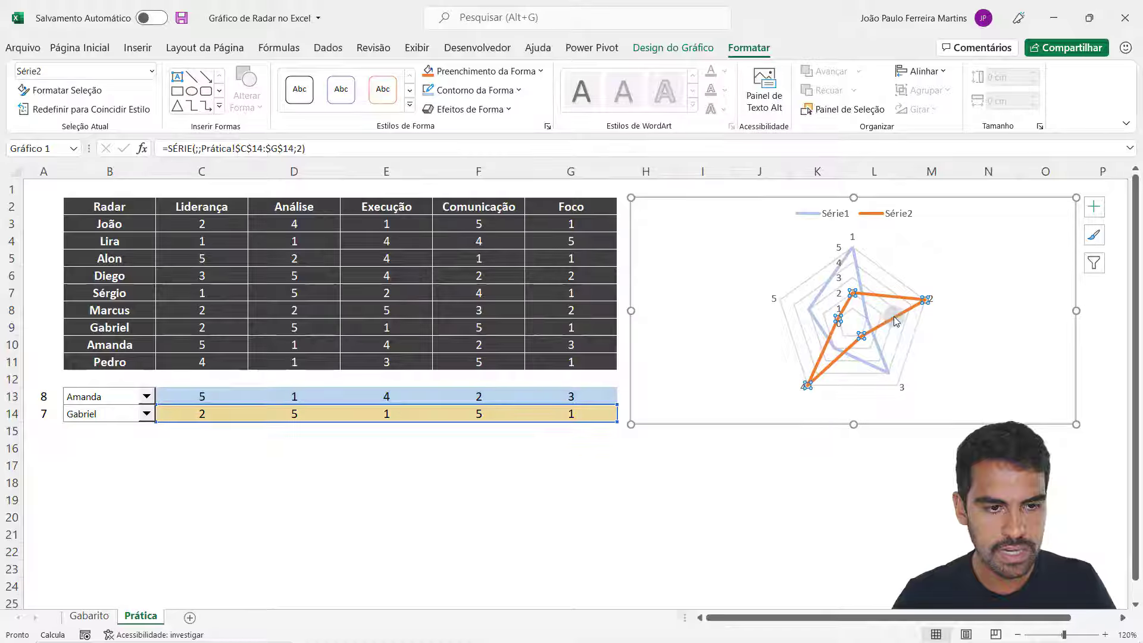
{"action": "left_click", "coordinate": [495, 90]}
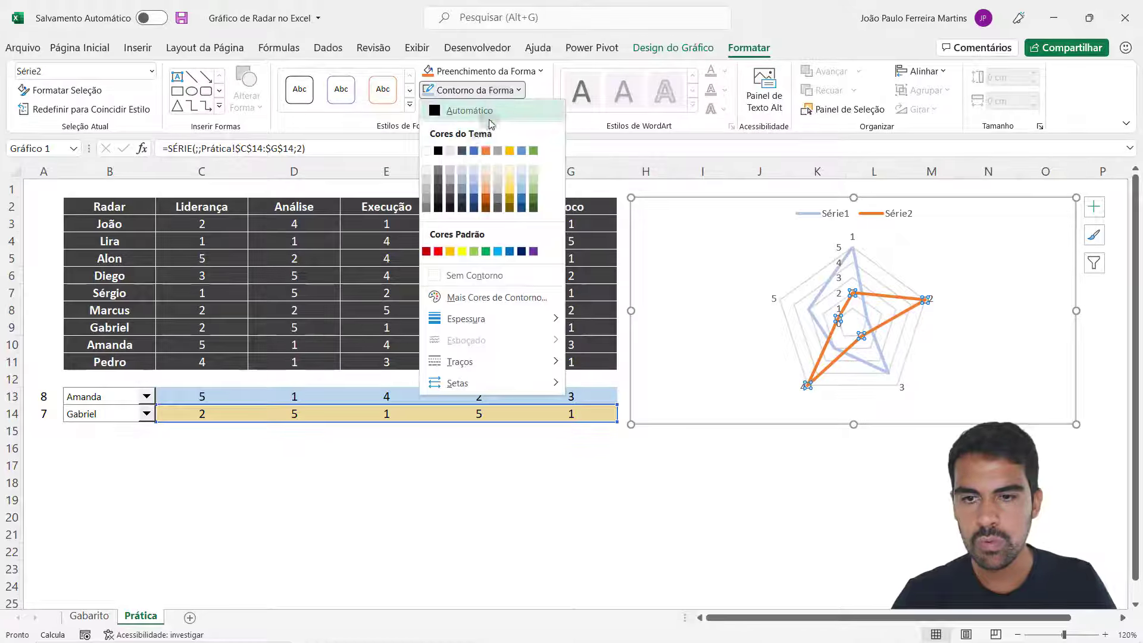
{"action": "left_click", "coordinate": [511, 181]}
{"action": "left_click", "coordinate": [636, 461]}
Delete the Série1/Série2 legend from the radar chart
{"action": "left_click", "coordinate": [897, 219]}
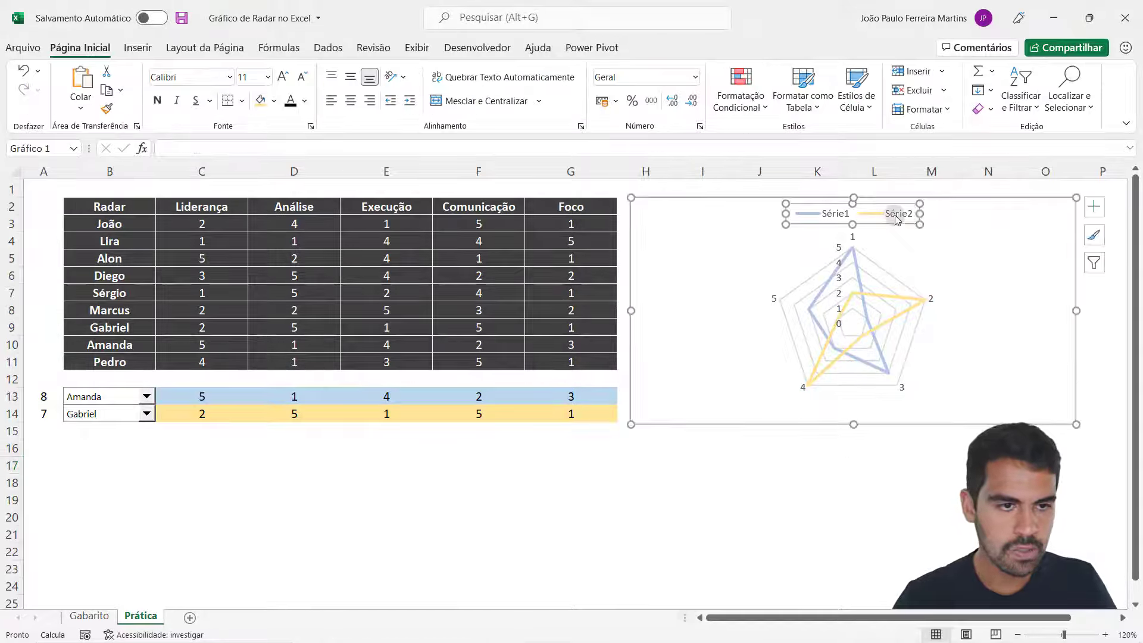
{"action": "key", "text": "Delete"}
{"action": "left_click", "coordinate": [753, 483]}
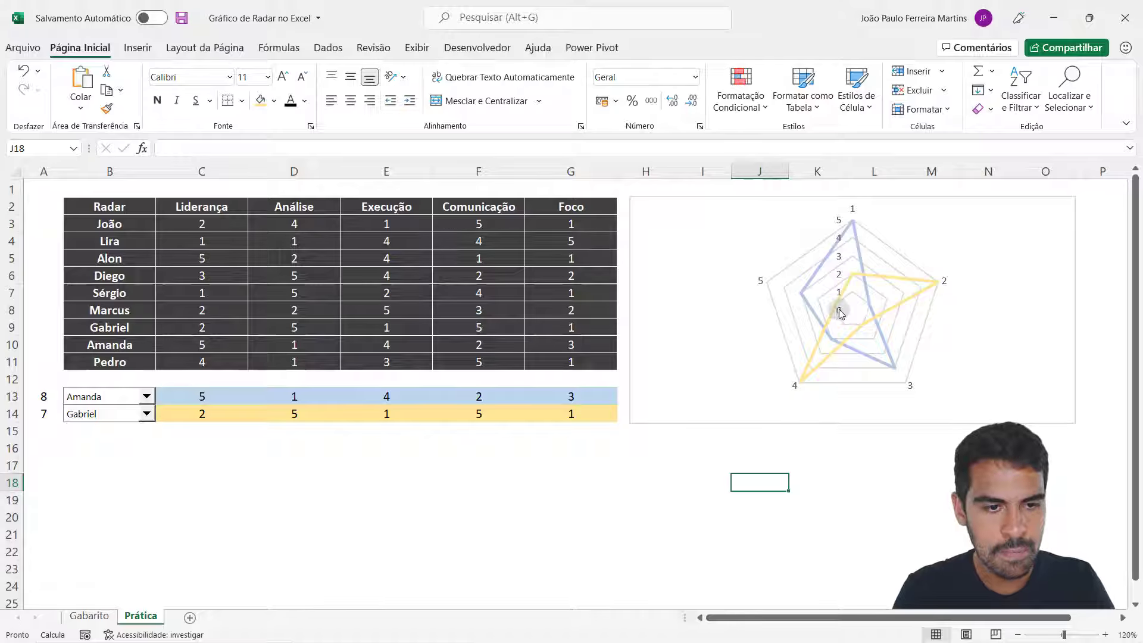
Remove the value axis with its 0 to 5 scale numbers from the radar chart
{"action": "left_click", "coordinate": [840, 258]}
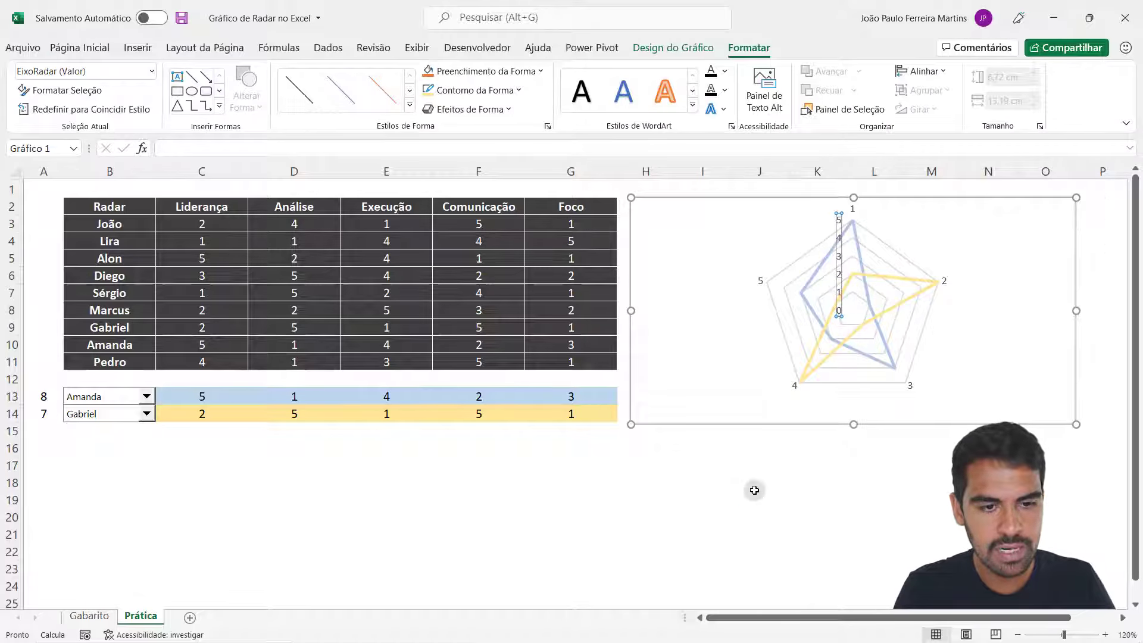
{"action": "left_click", "coordinate": [753, 486]}
{"action": "left_click", "coordinate": [840, 277]}
{"action": "key", "text": "Delete"}
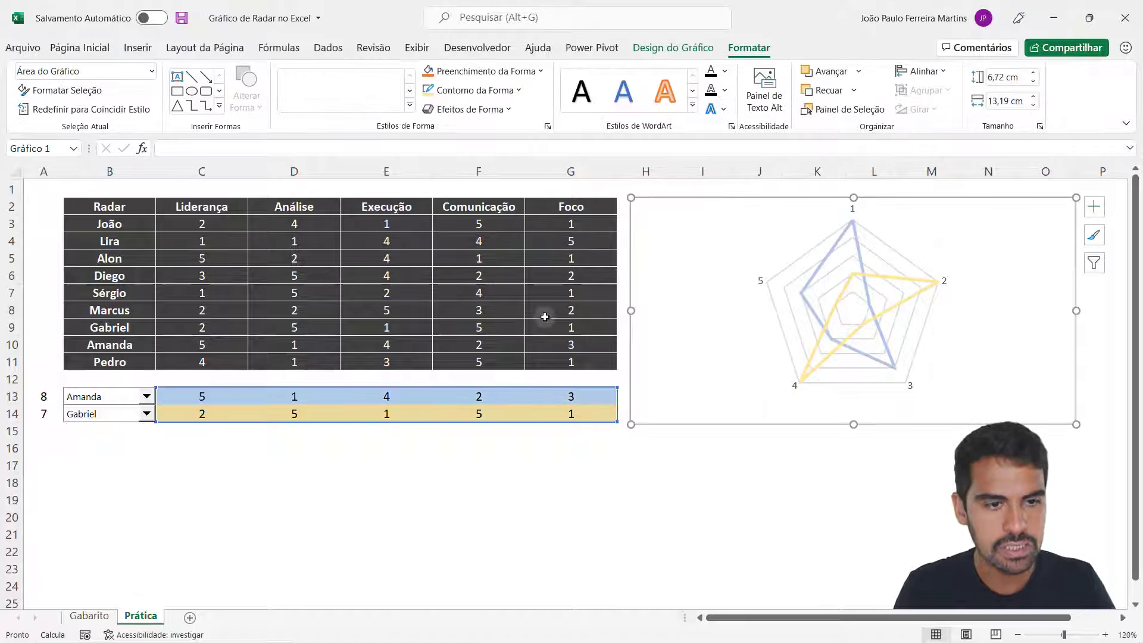
{"action": "left_click", "coordinate": [387, 327]}
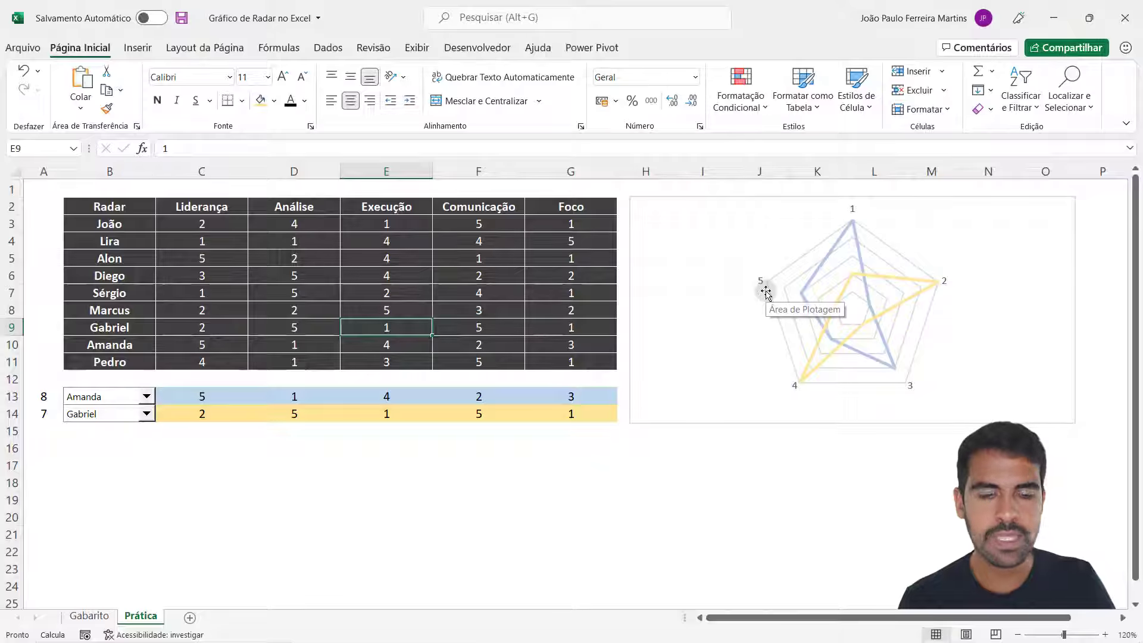
Review the five skill headers Liderança, Análise, Execução, Comunicação and Foco in C2:G2 against the radar chart's numbered category labels
{"action": "left_click", "coordinate": [229, 207]}
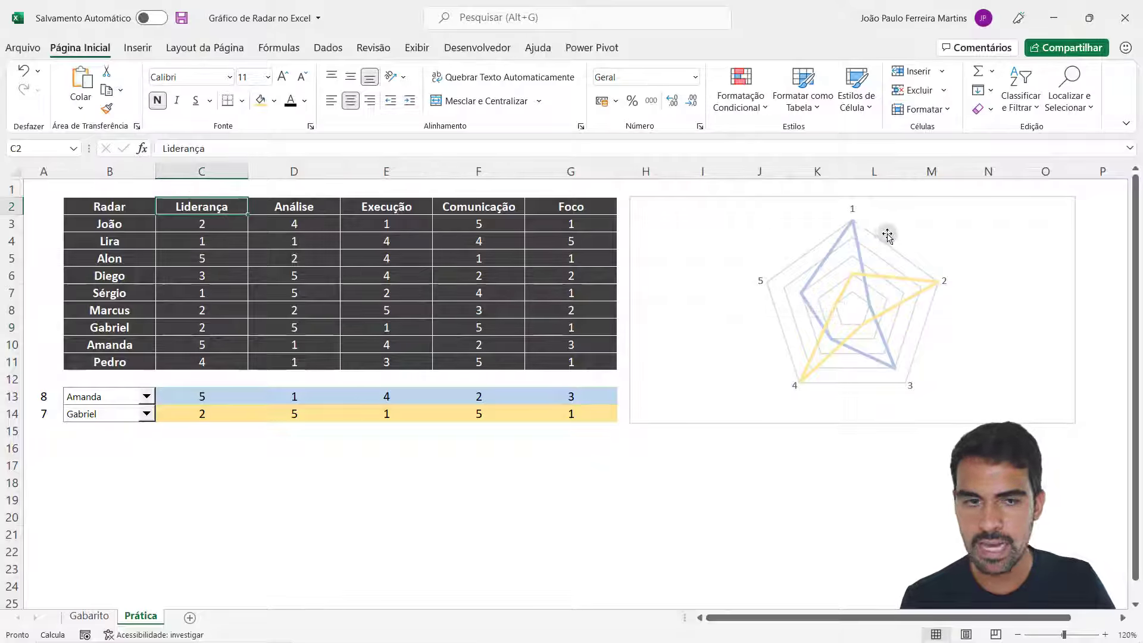
{"action": "left_click", "coordinate": [309, 205]}
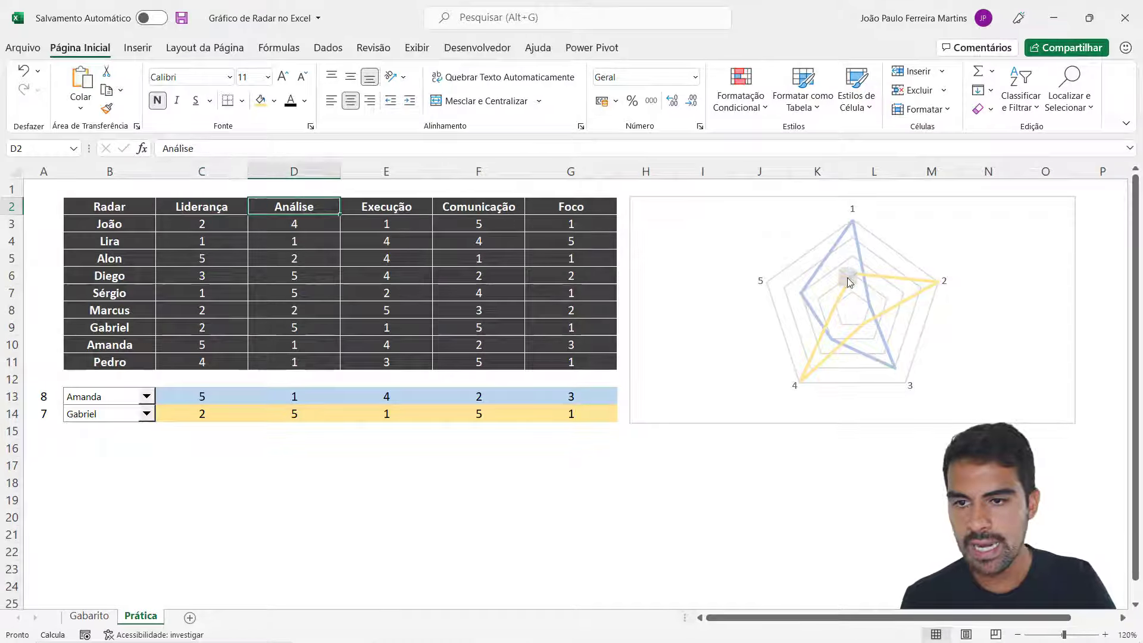
{"action": "left_click", "coordinate": [390, 213]}
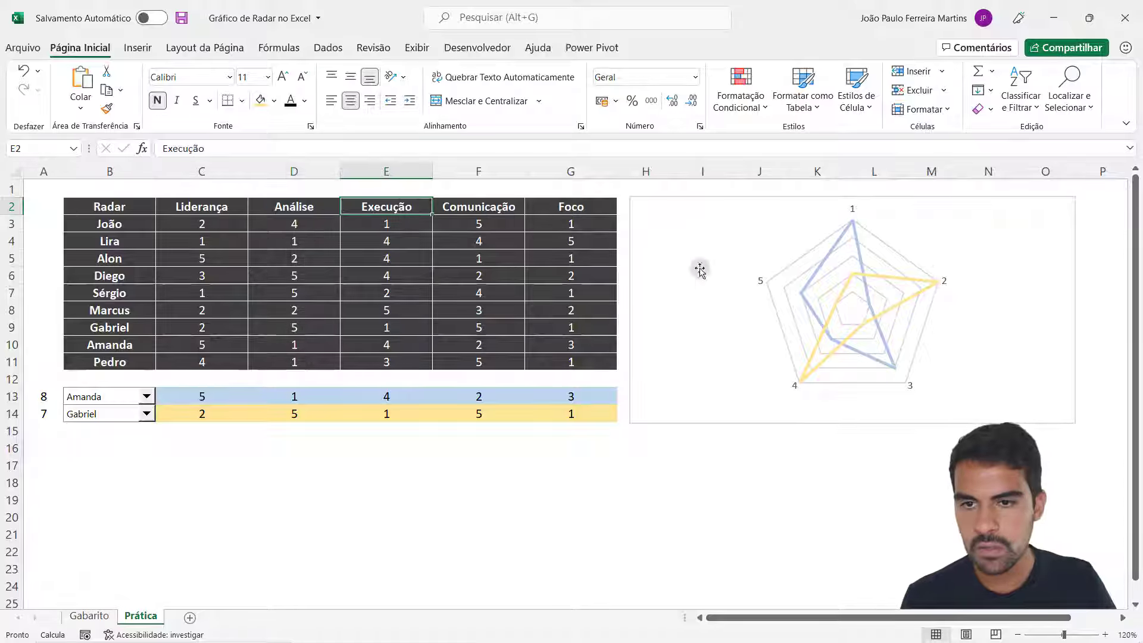
{"action": "left_click", "coordinate": [478, 204]}
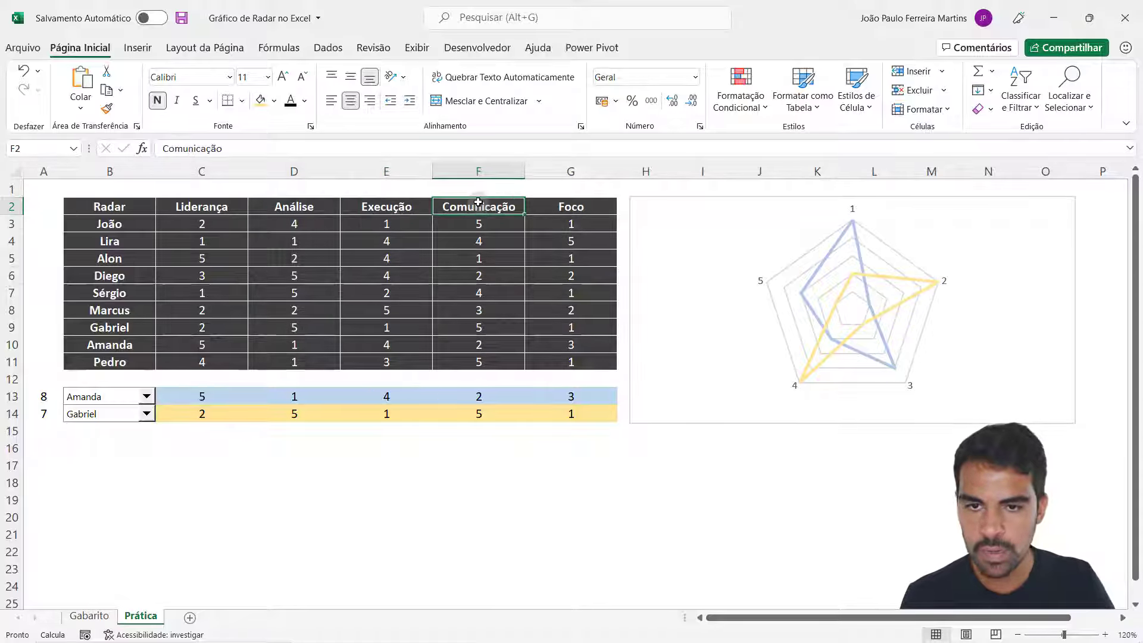
{"action": "left_click", "coordinate": [595, 209]}
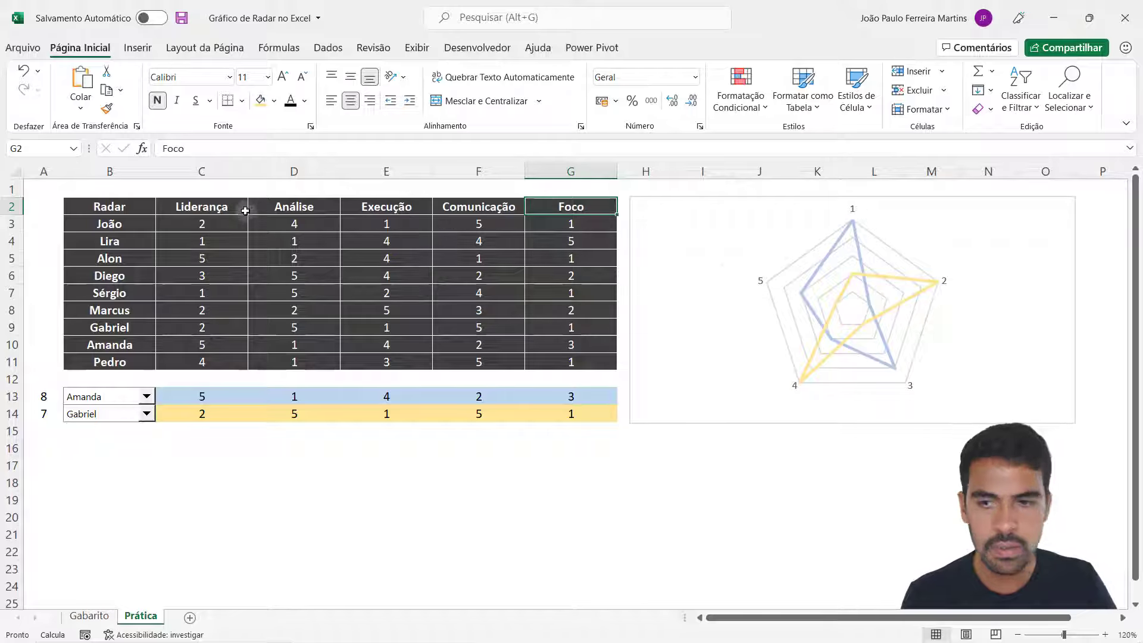
{"action": "left_click", "coordinate": [203, 206]}
{"action": "left_click", "coordinate": [298, 206]}
{"action": "left_click", "coordinate": [393, 206]}
{"action": "left_click", "coordinate": [480, 205]}
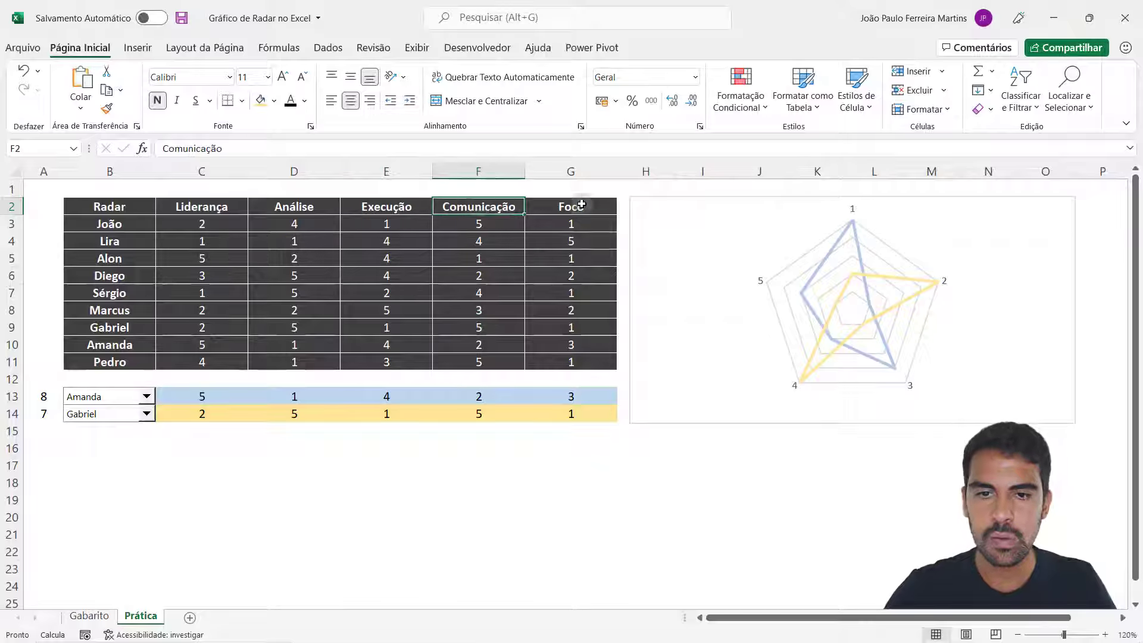
{"action": "left_click", "coordinate": [578, 205]}
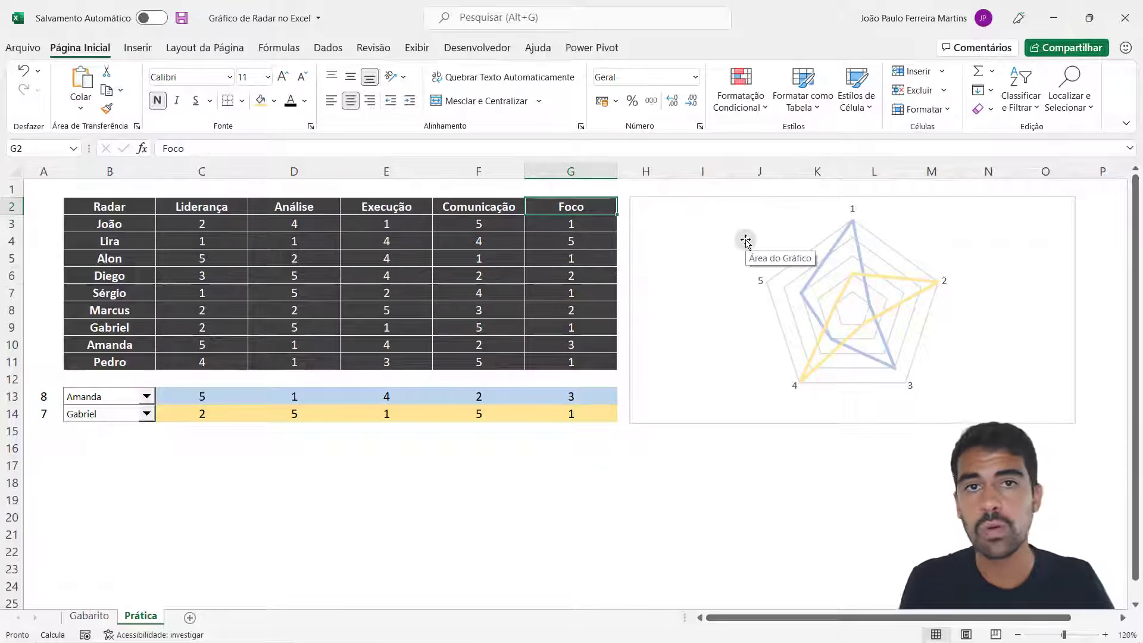
Set the radar chart's horizontal axis labels to the skill headers in =Prática!$C$2:$G$2
{"action": "right_click", "coordinate": [718, 262]}
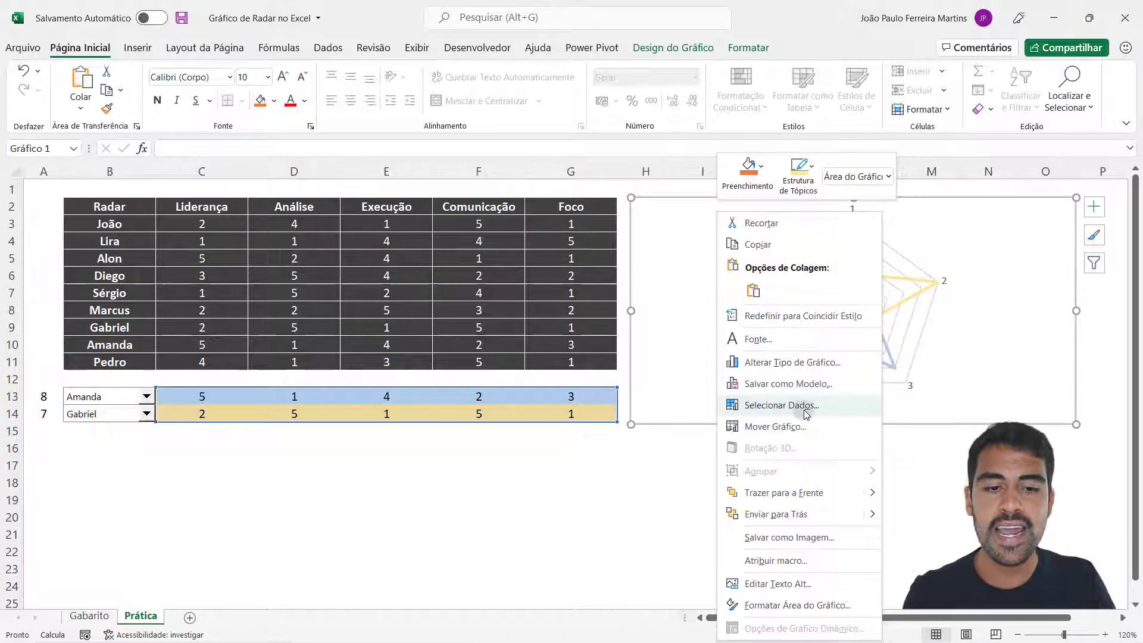
{"action": "left_click", "coordinate": [781, 405]}
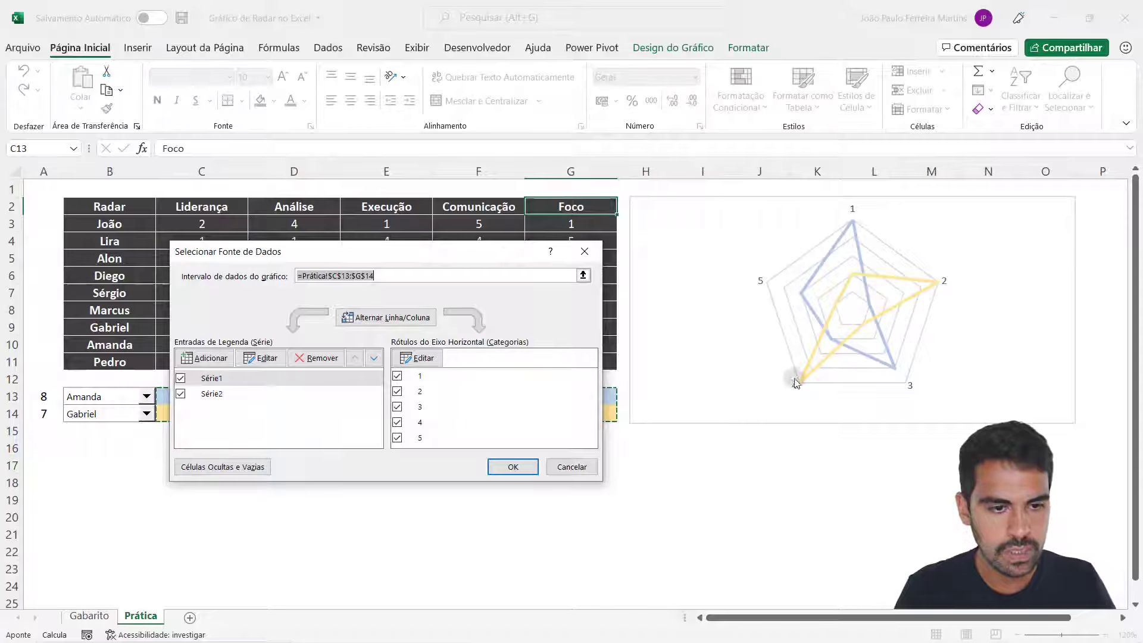
{"action": "left_click", "coordinate": [410, 357]}
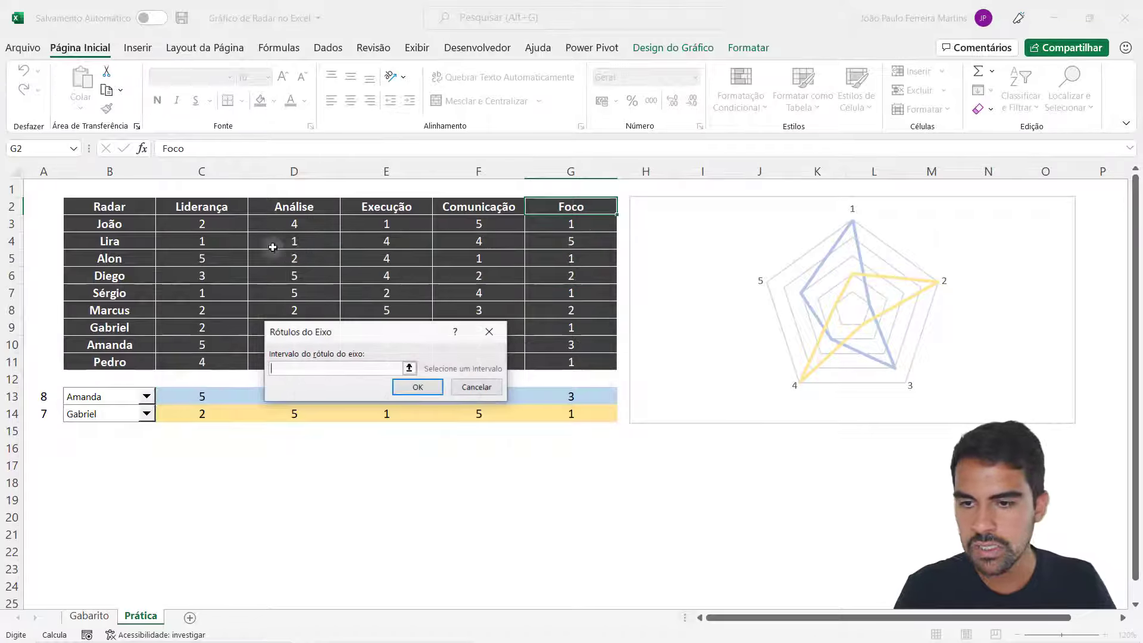
{"action": "left_click_drag", "start_coordinate": [223, 207], "coordinate": [524, 203]}
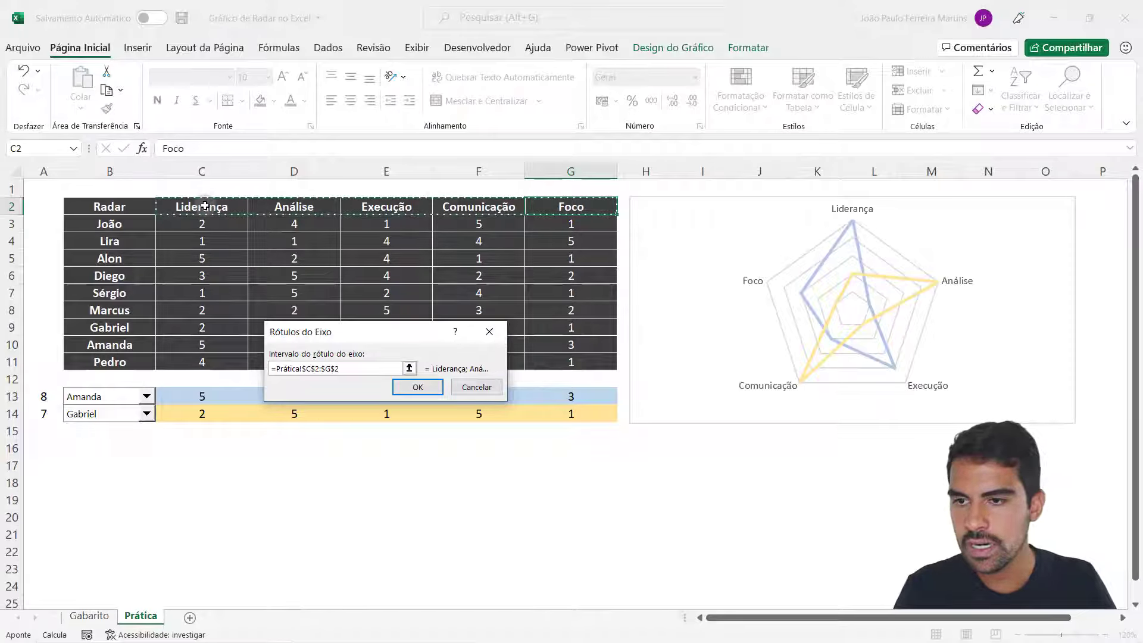
{"action": "left_click_drag", "start_coordinate": [212, 208], "coordinate": [590, 209]}
{"action": "key", "text": "Return"}
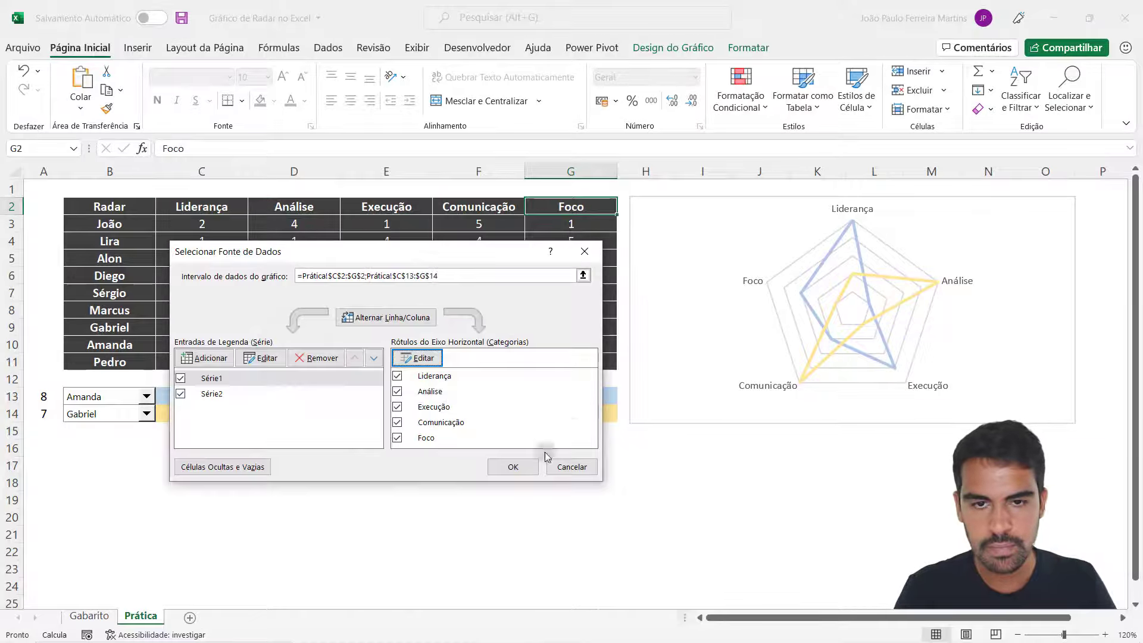
{"action": "left_click", "coordinate": [510, 469]}
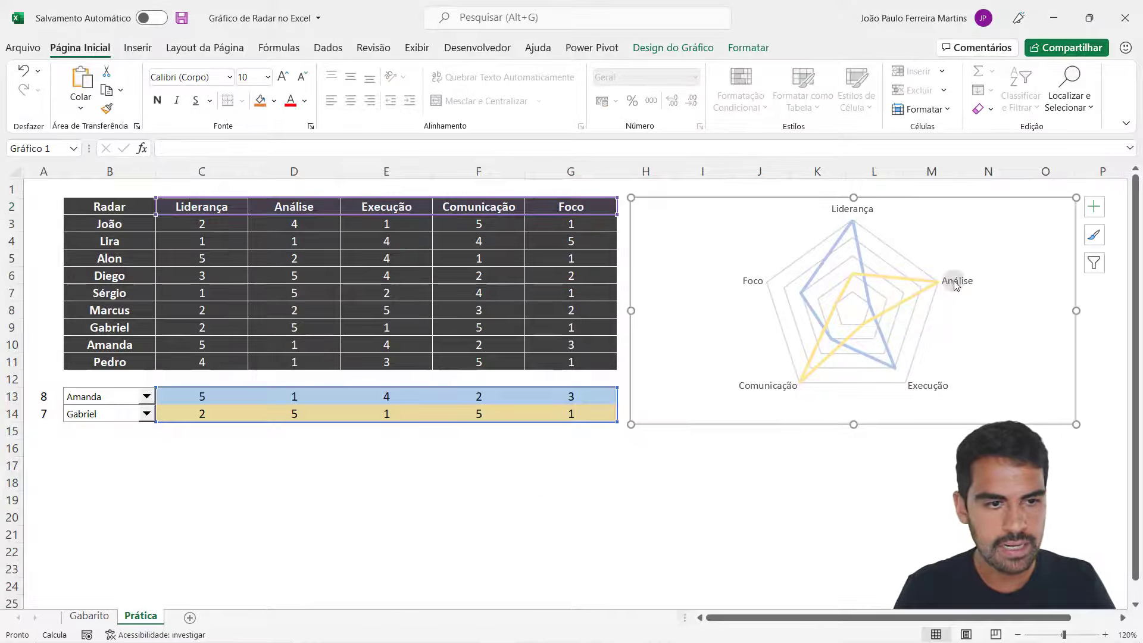
{"action": "left_click", "coordinate": [421, 365]}
{"action": "left_click", "coordinate": [428, 303]}
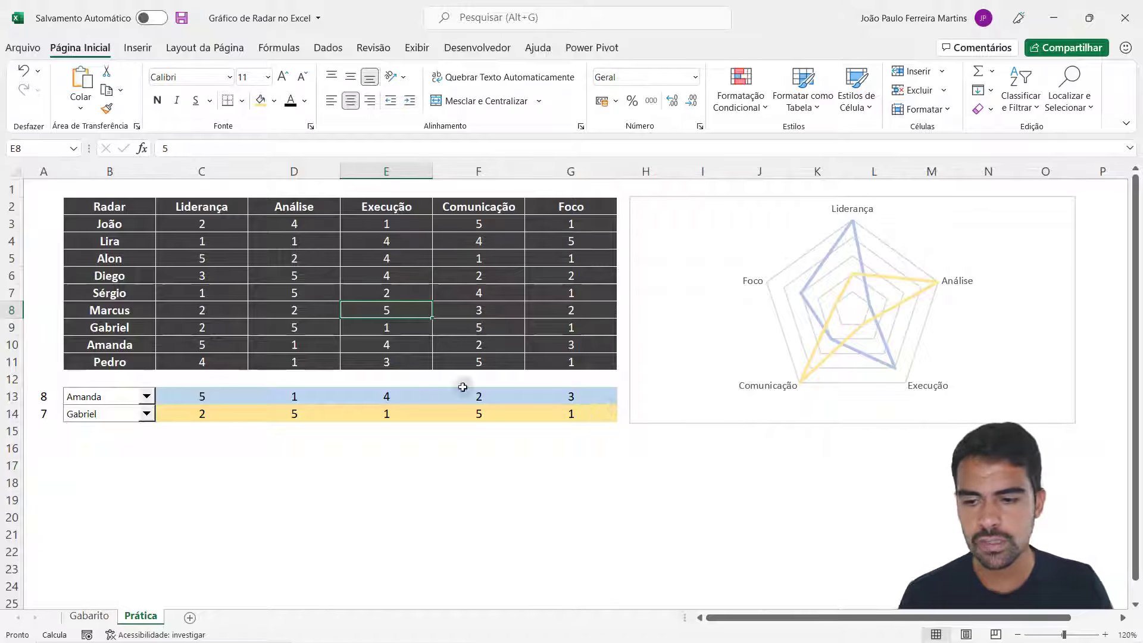
Inspect the gridlines of the finished radar chart on the Gabarito sheet and return to the Prática sheet
{"action": "left_click", "coordinate": [105, 615]}
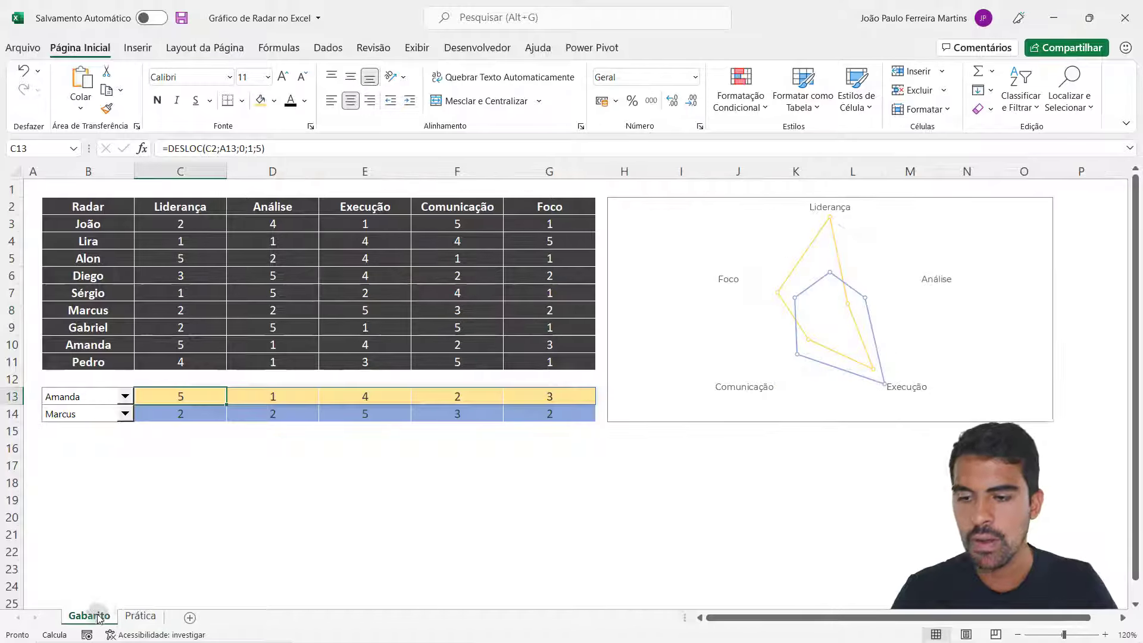
{"action": "left_click", "coordinate": [142, 617]}
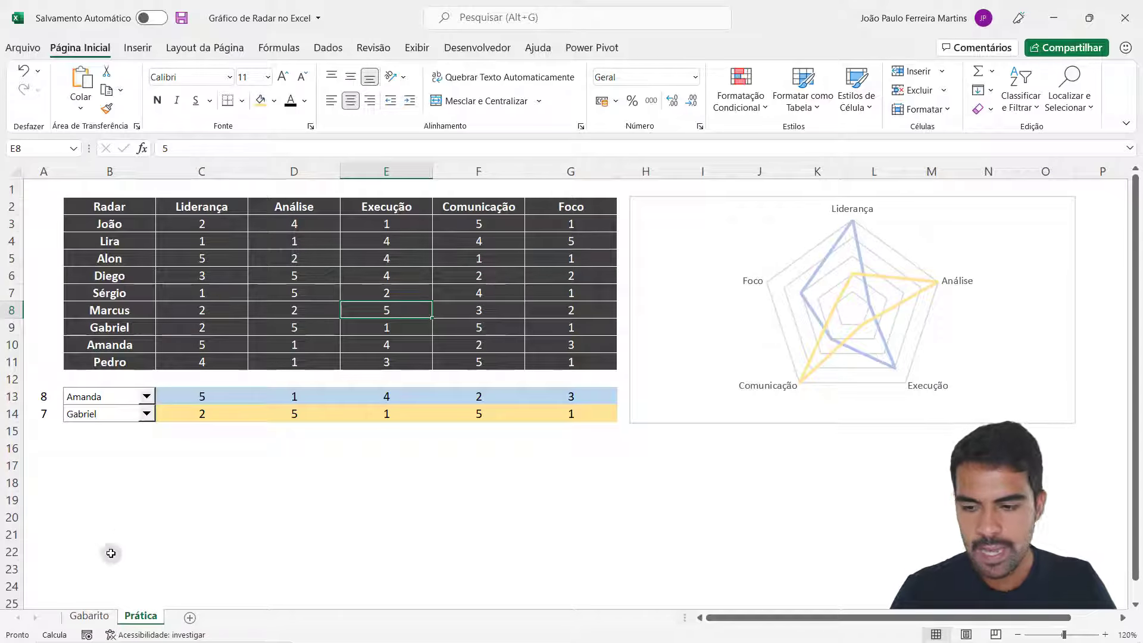
{"action": "left_click", "coordinate": [90, 617]}
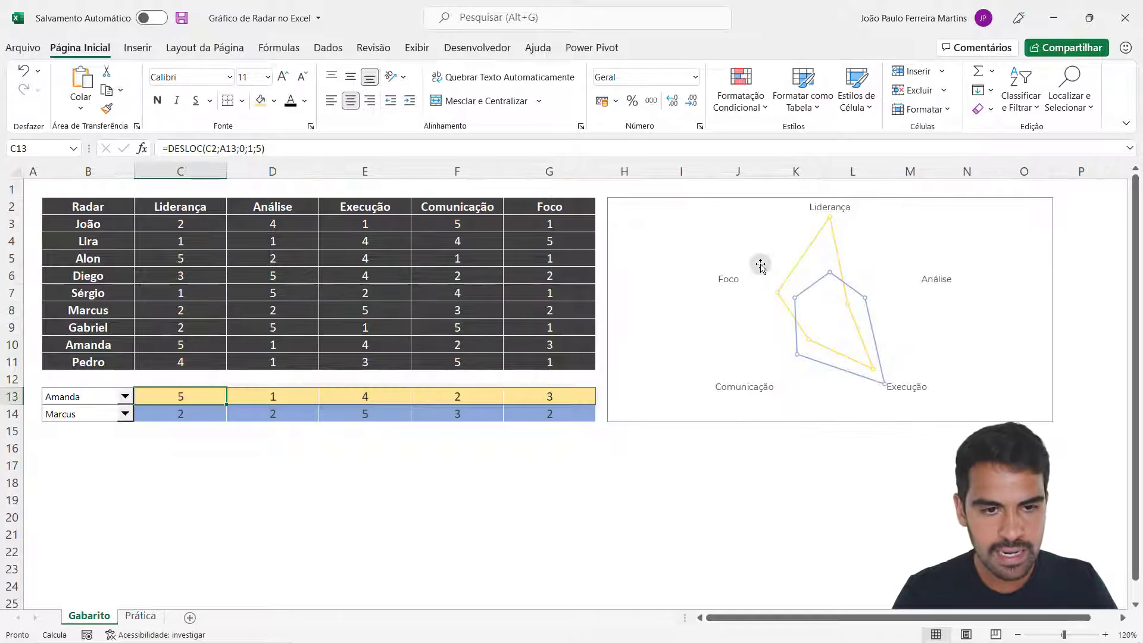
{"action": "left_click", "coordinate": [791, 384]}
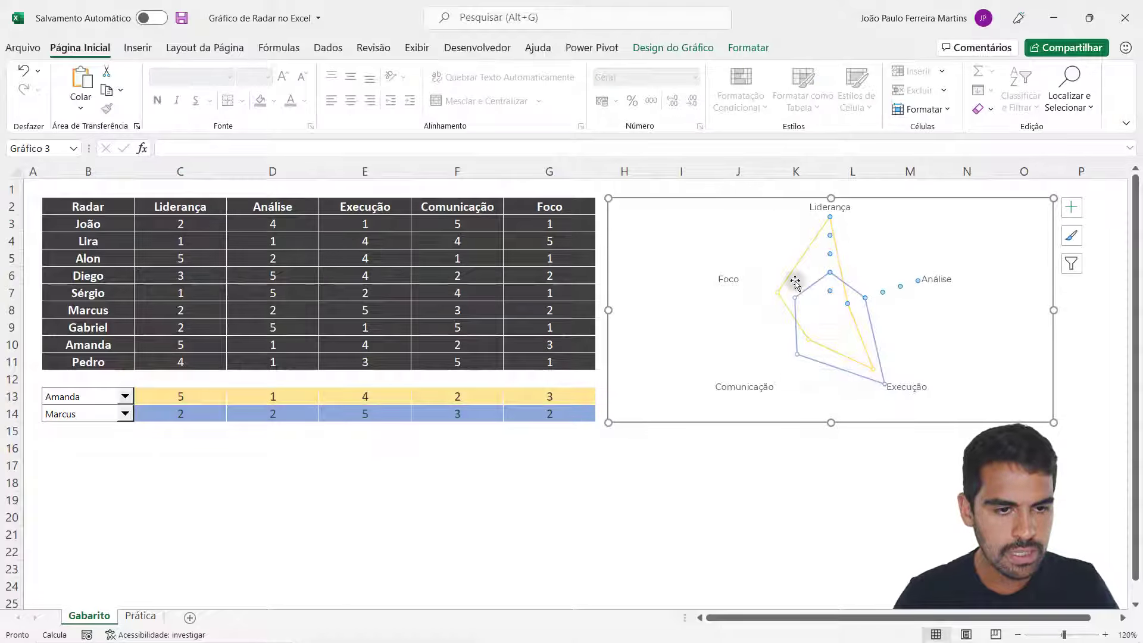
{"action": "left_click", "coordinate": [401, 317]}
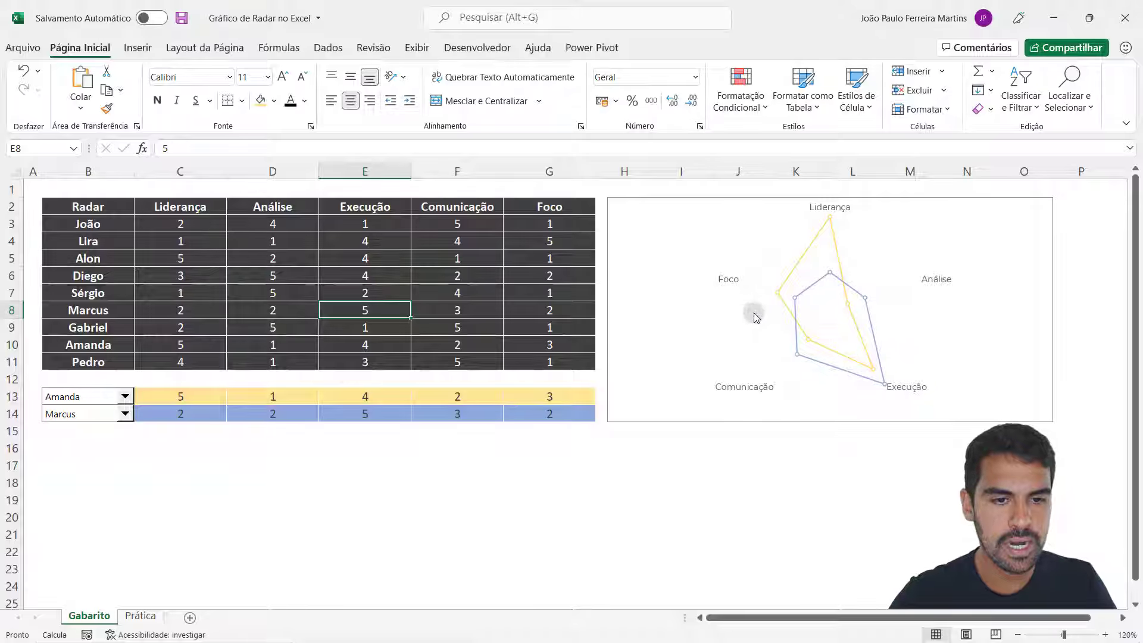
{"action": "left_click", "coordinate": [141, 616]}
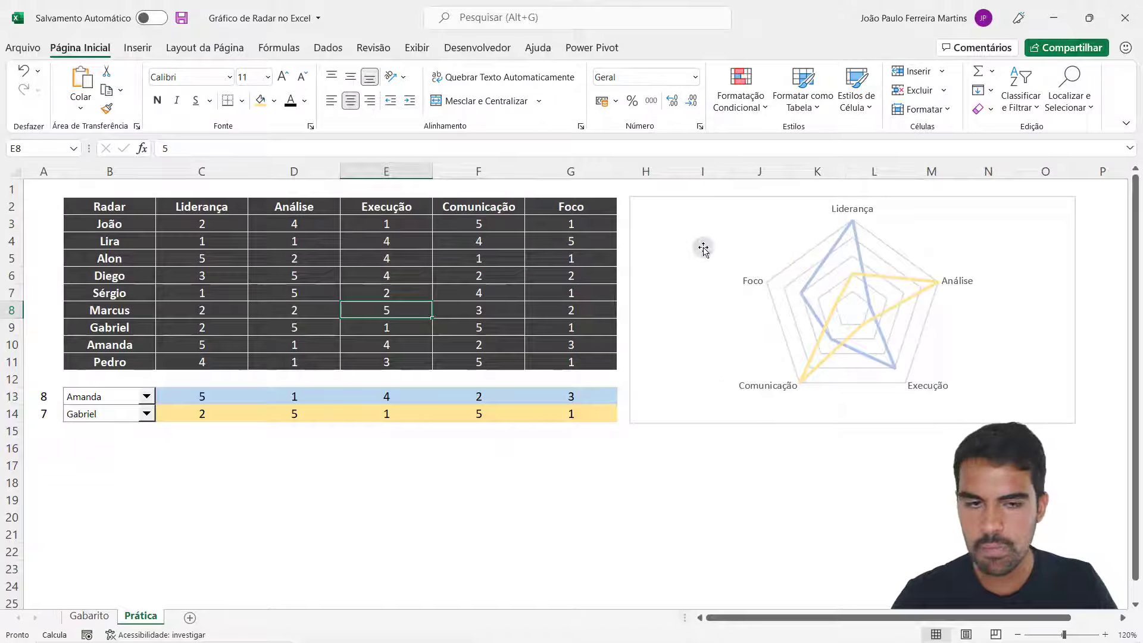
Change the outline of the radar chart's major gridlines to the lightest gray theme color
{"action": "left_click", "coordinate": [791, 304]}
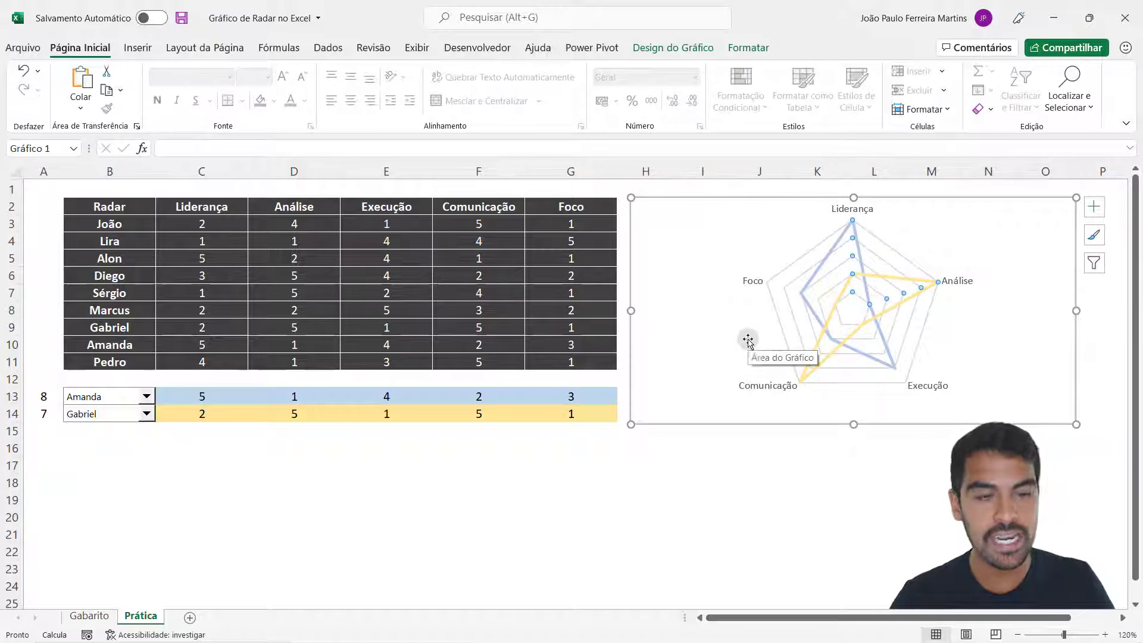
{"action": "left_click", "coordinate": [583, 478]}
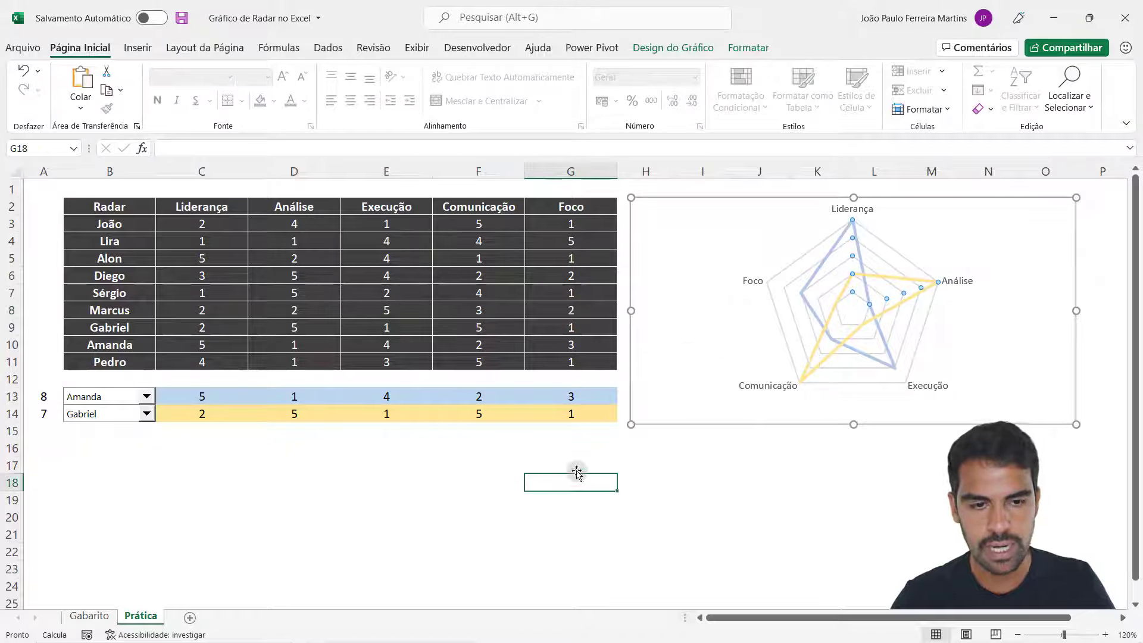
{"action": "left_click", "coordinate": [798, 330]}
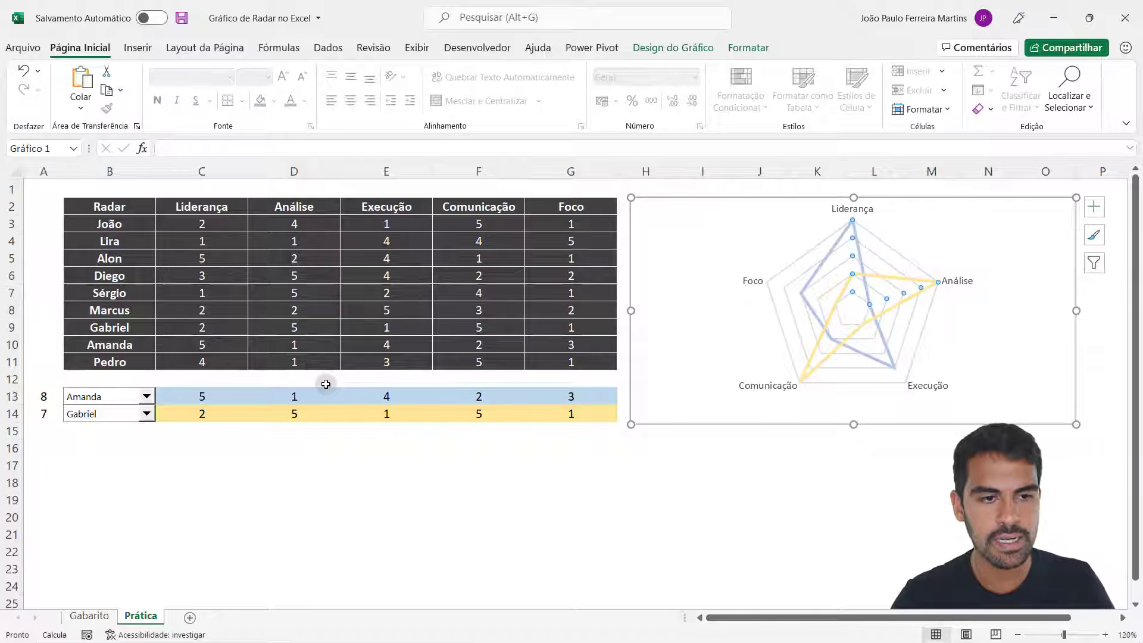
{"action": "left_click", "coordinate": [752, 49]}
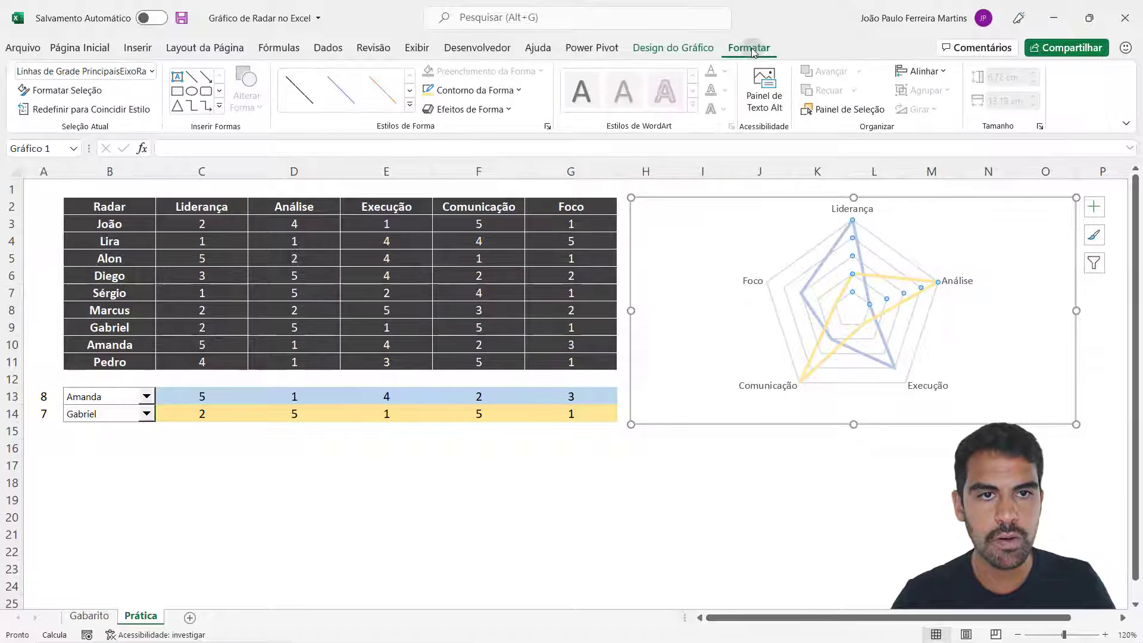
{"action": "left_click", "coordinate": [494, 90]}
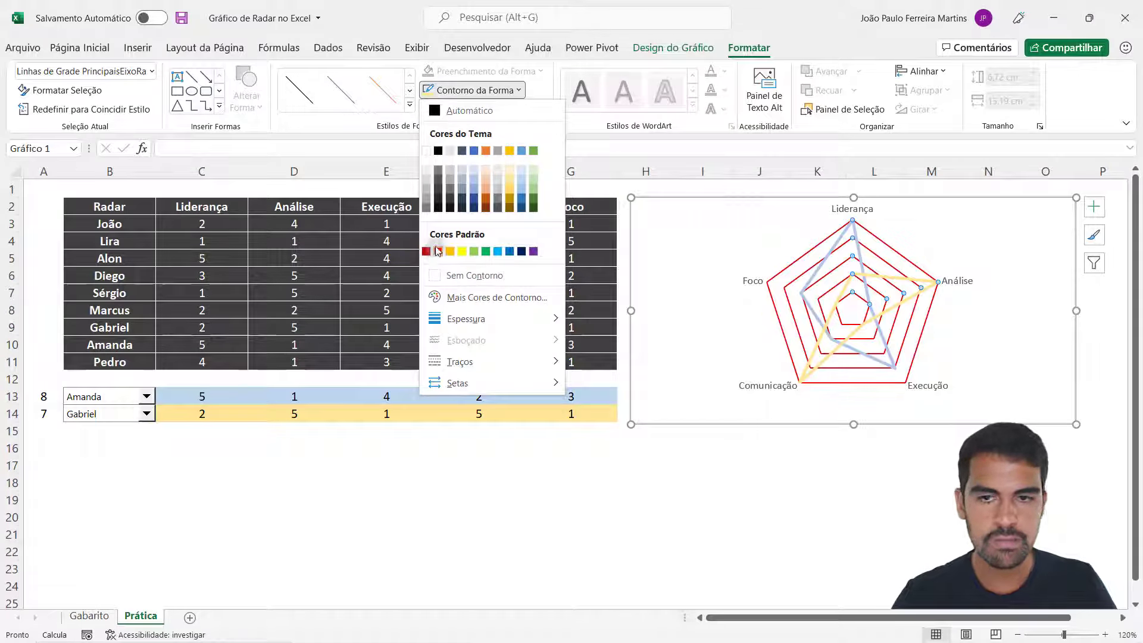
{"action": "left_click", "coordinate": [430, 173]}
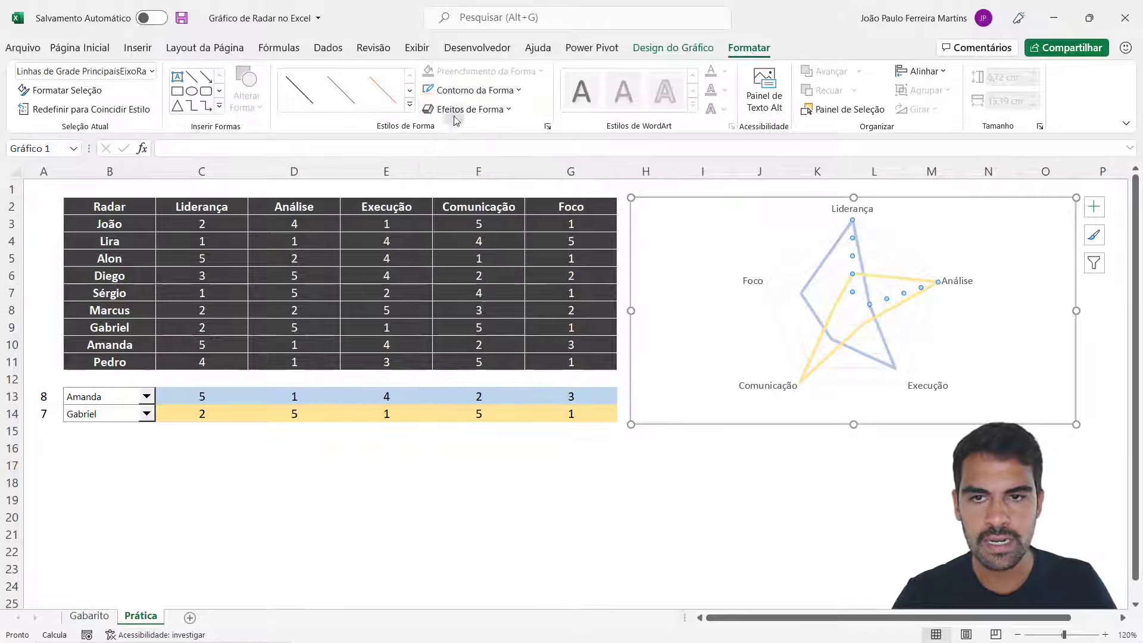
Set the outline thickness of the radar chart's major gridlines to ¼ pt and deselect the chart
{"action": "left_click", "coordinate": [494, 91]}
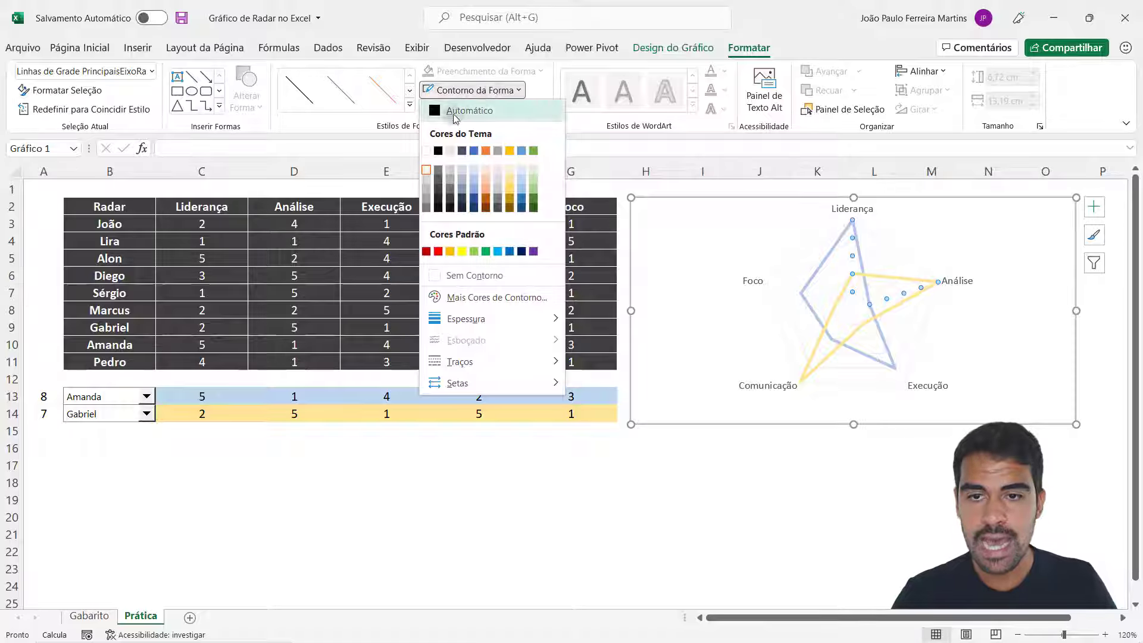
{"action": "mouse_move", "coordinate": [493, 323]}
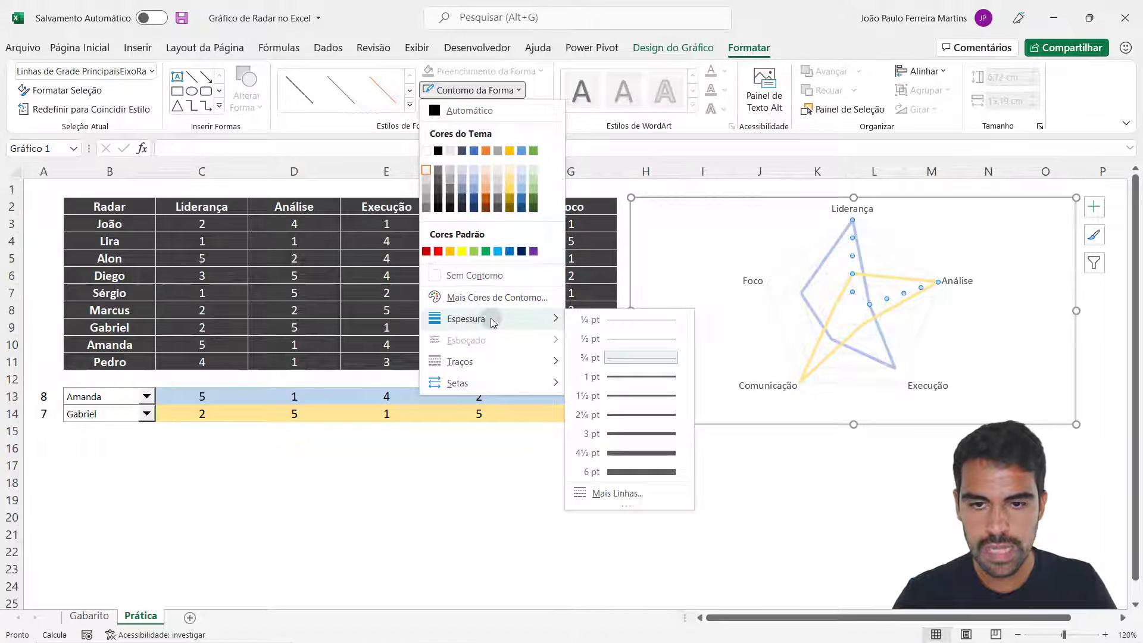
{"action": "left_click", "coordinate": [613, 319]}
{"action": "left_click", "coordinate": [484, 294]}
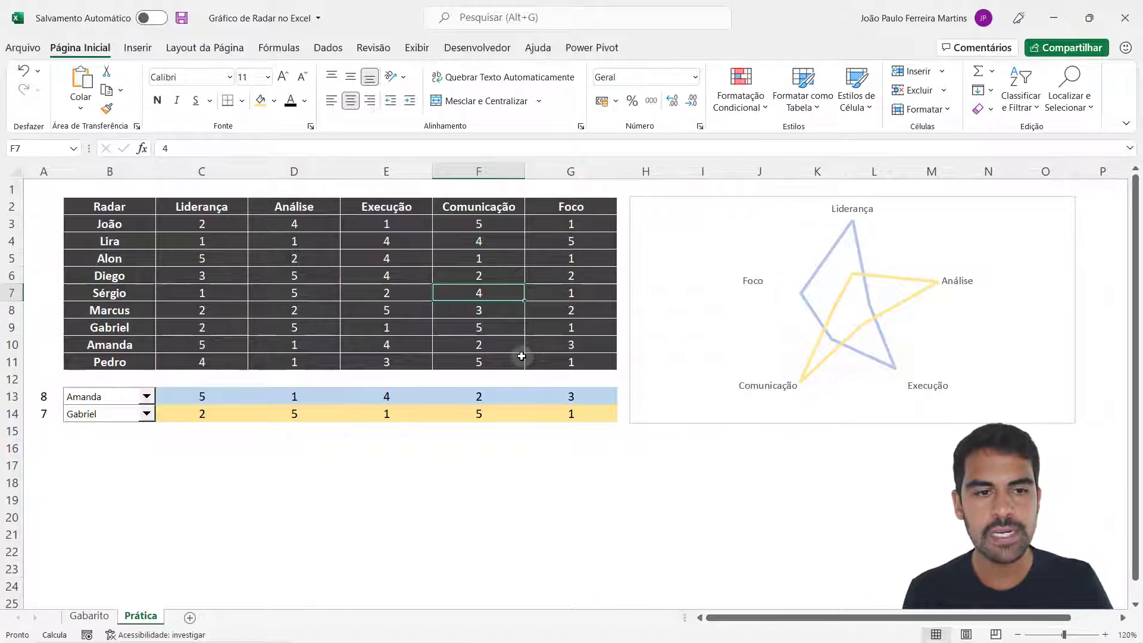
Set the outline thickness of the blue Série1 line in the radar chart to ¾ pt
{"action": "left_click", "coordinate": [857, 243]}
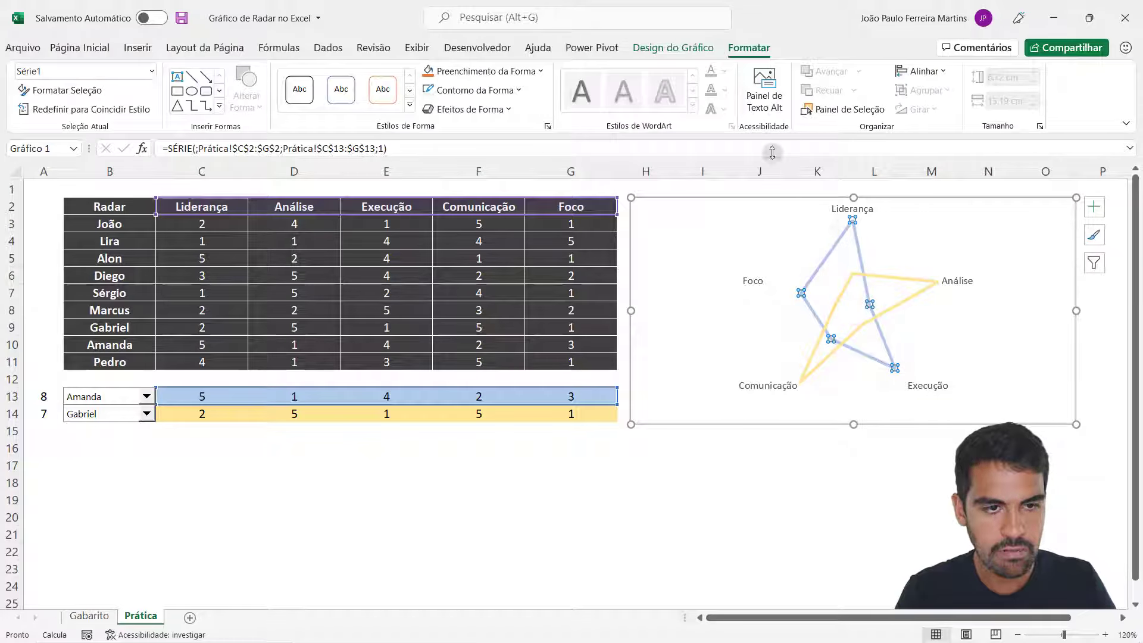
{"action": "left_click", "coordinate": [500, 90]}
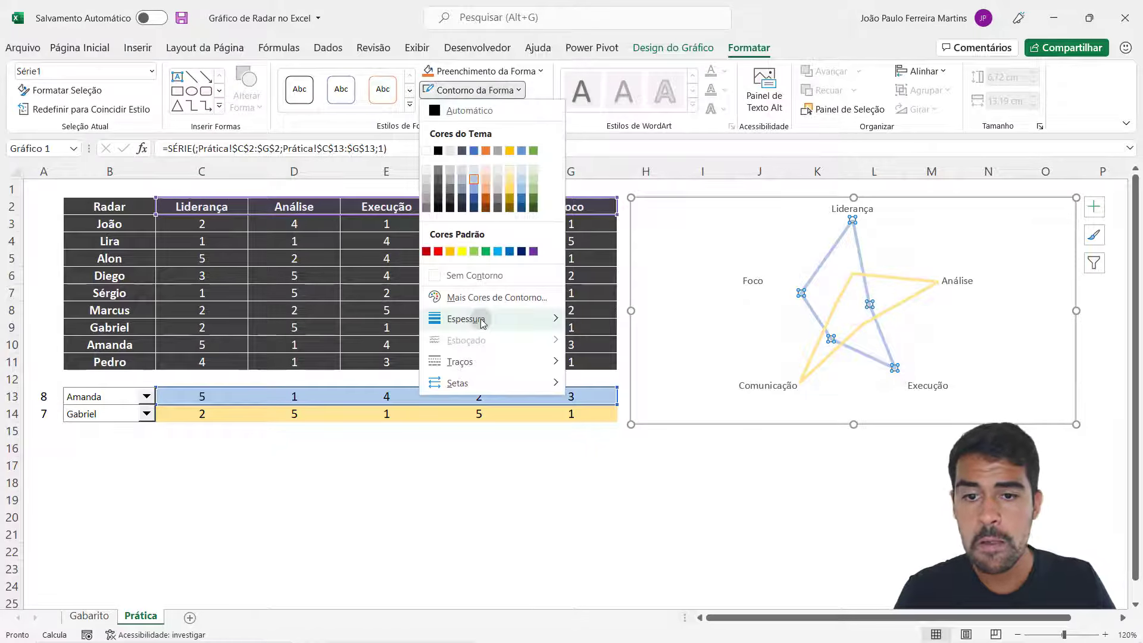
{"action": "mouse_move", "coordinate": [477, 319]}
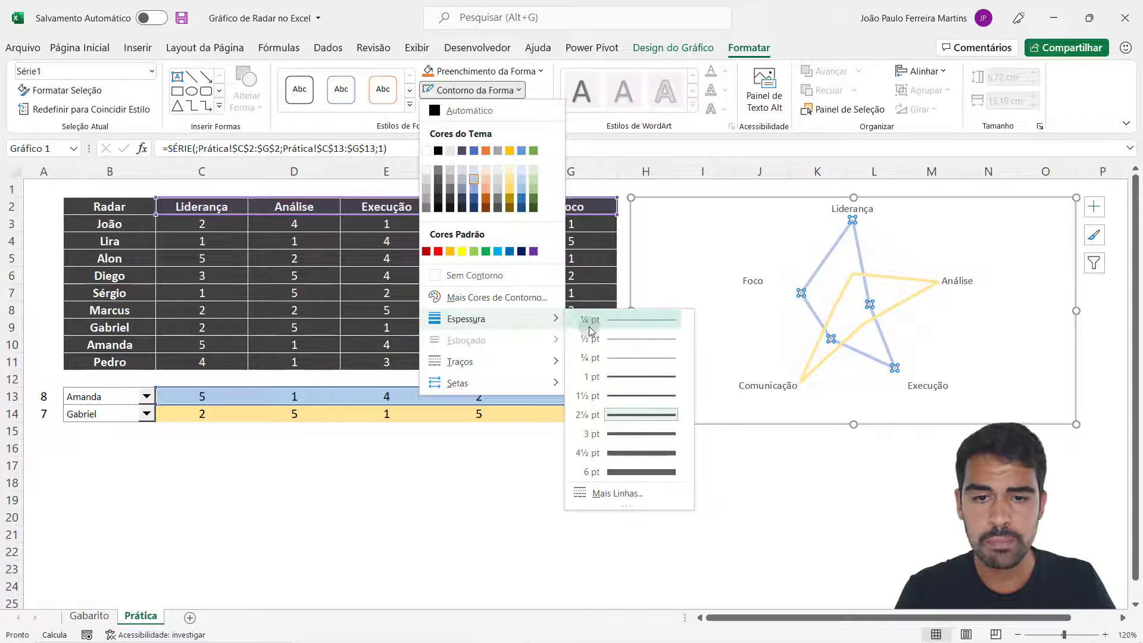
{"action": "left_click", "coordinate": [645, 356]}
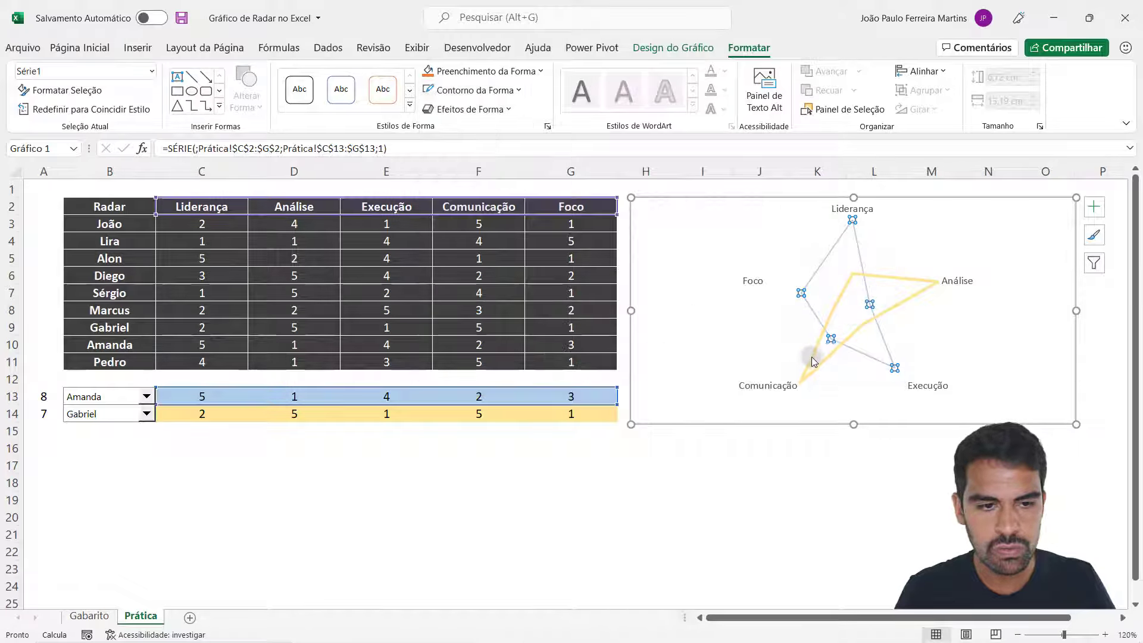
Set the outline thickness of the yellow Série2 line in the radar chart to ¾ pt and deselect the chart
{"action": "left_click", "coordinate": [814, 359]}
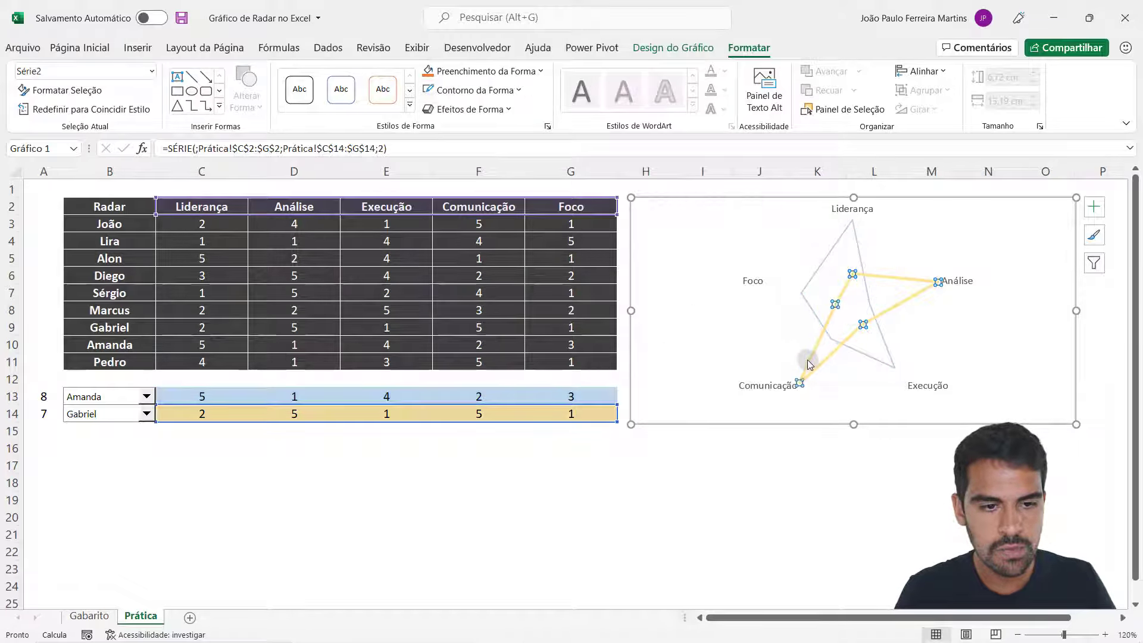
{"action": "left_click", "coordinate": [475, 91]}
{"action": "mouse_move", "coordinate": [467, 318]}
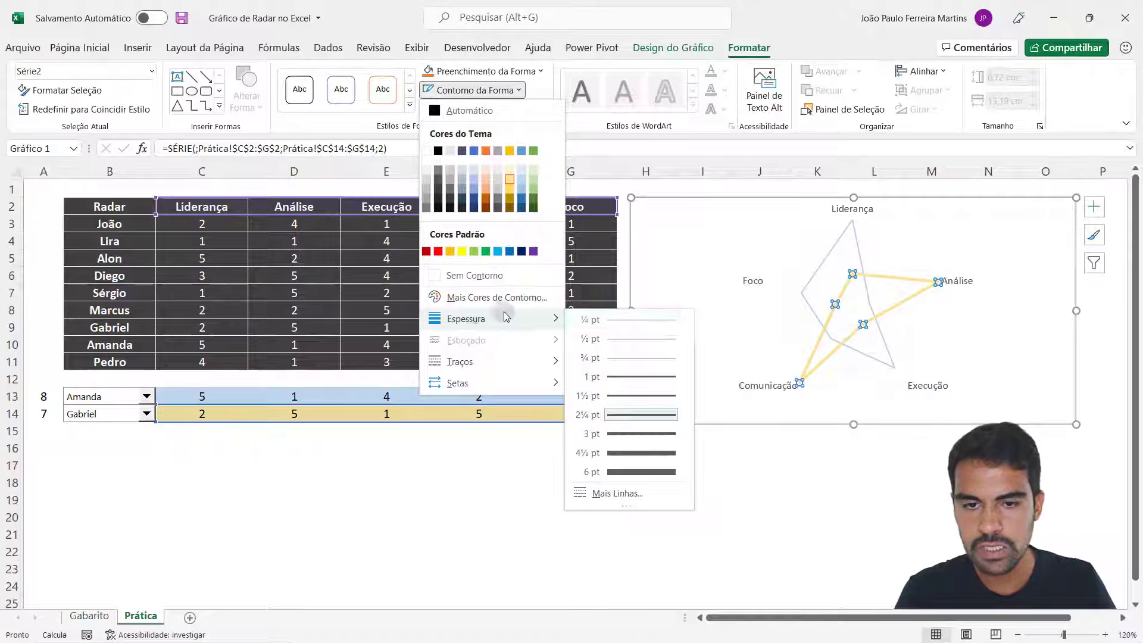
{"action": "left_click", "coordinate": [643, 359]}
{"action": "left_click", "coordinate": [366, 237]}
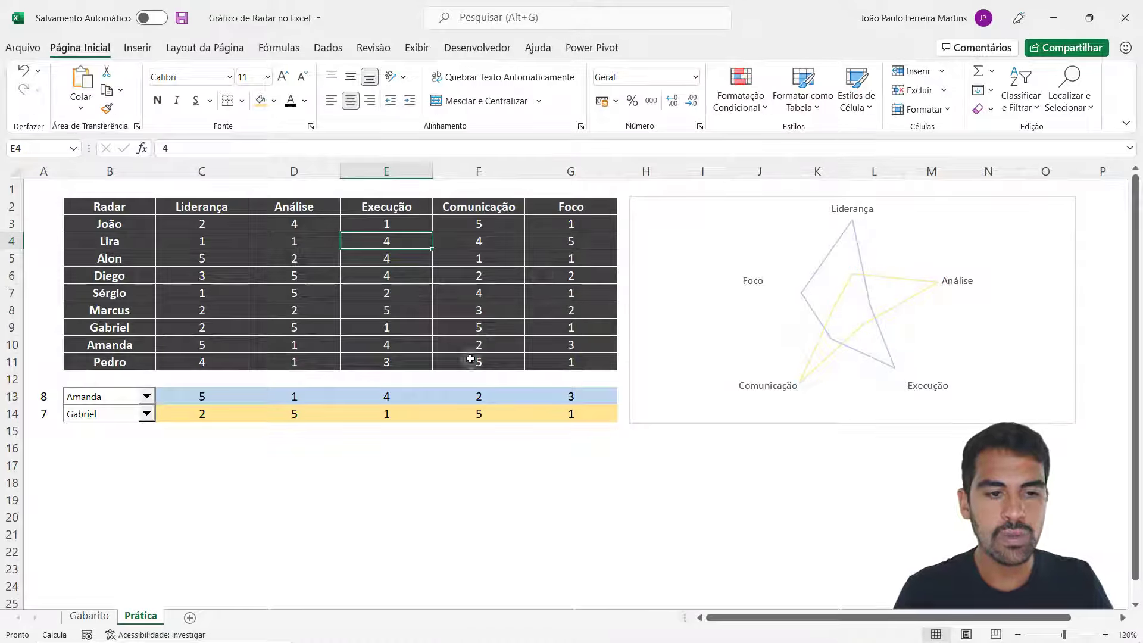
Examine the line markers of the Gabarito radar chart while switching its first selector to another person, and return to the Prática sheet
{"action": "left_click", "coordinate": [91, 615]}
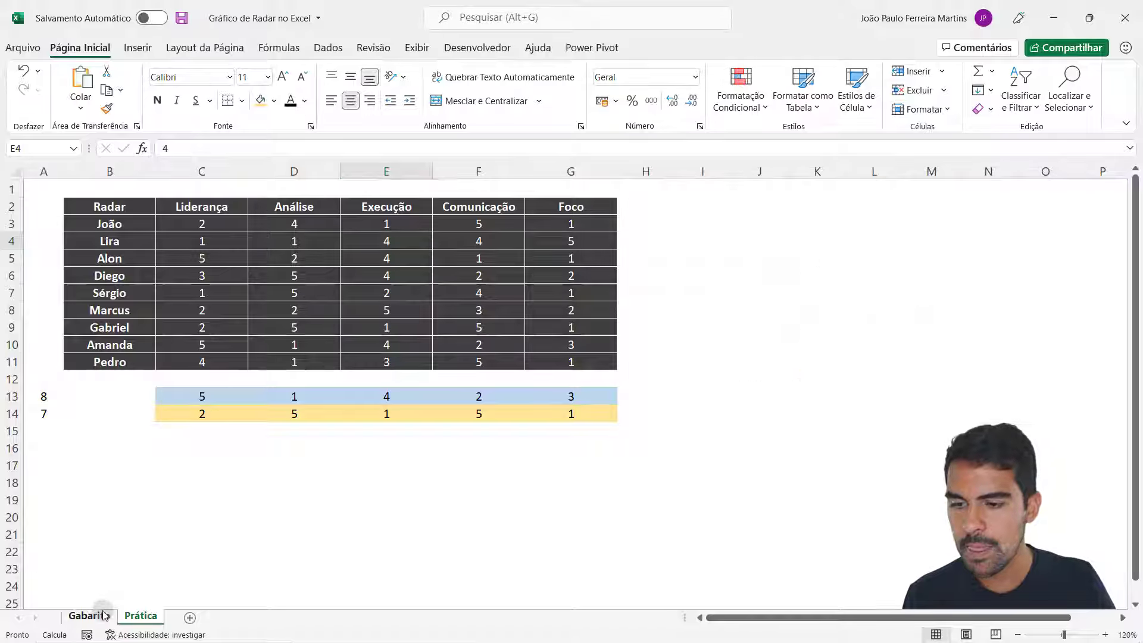
{"action": "left_click", "coordinate": [379, 324]}
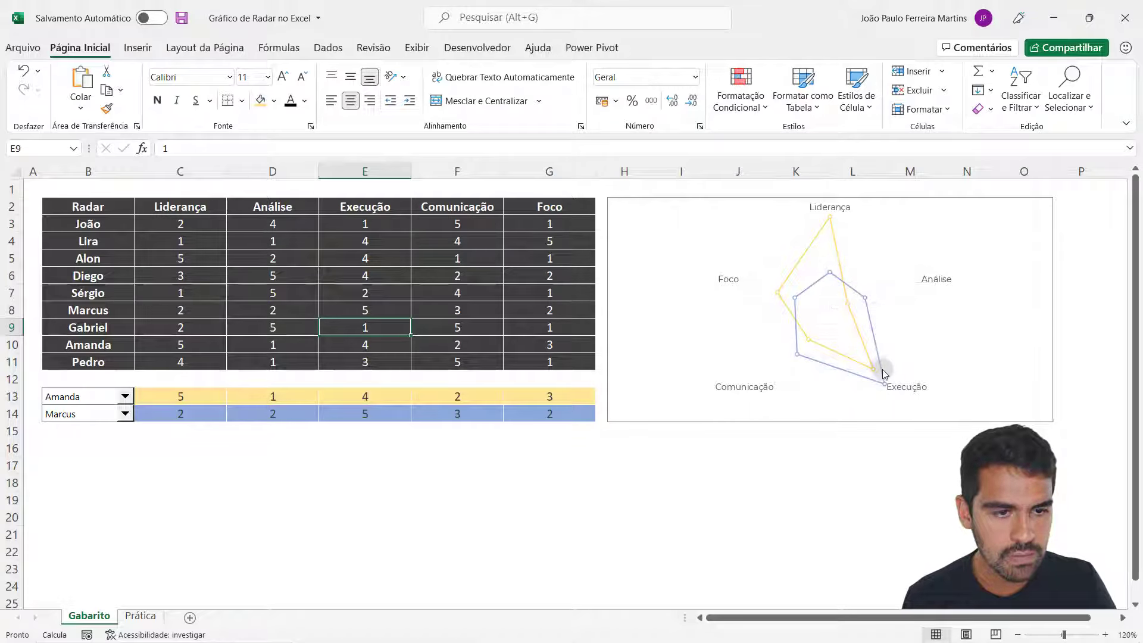
{"action": "left_click", "coordinate": [98, 398]}
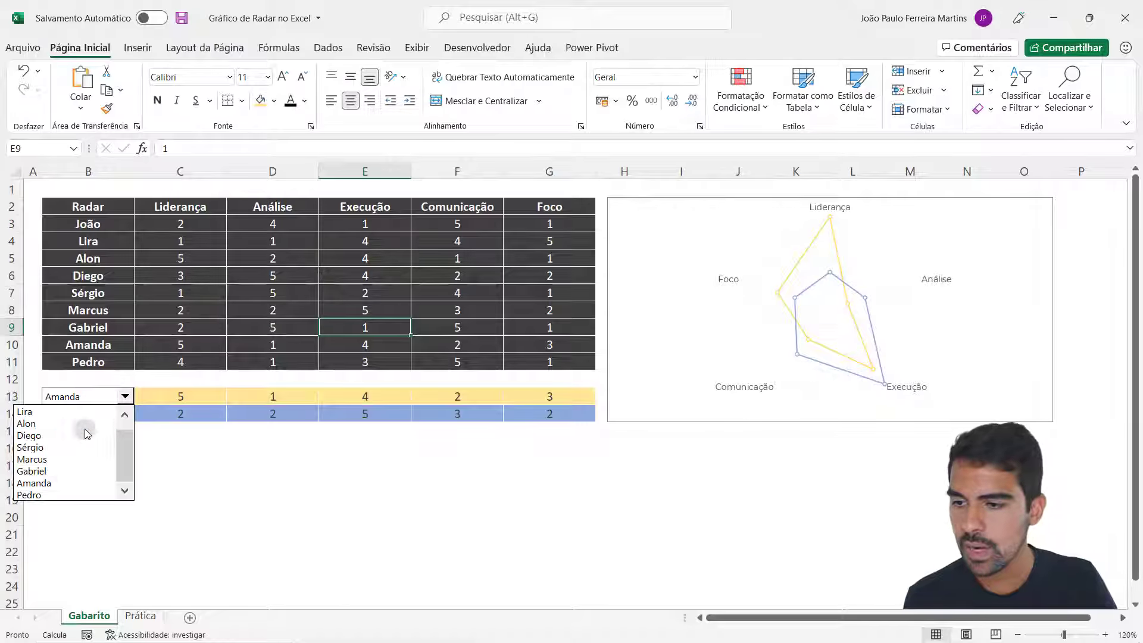
{"action": "left_click", "coordinate": [84, 437]}
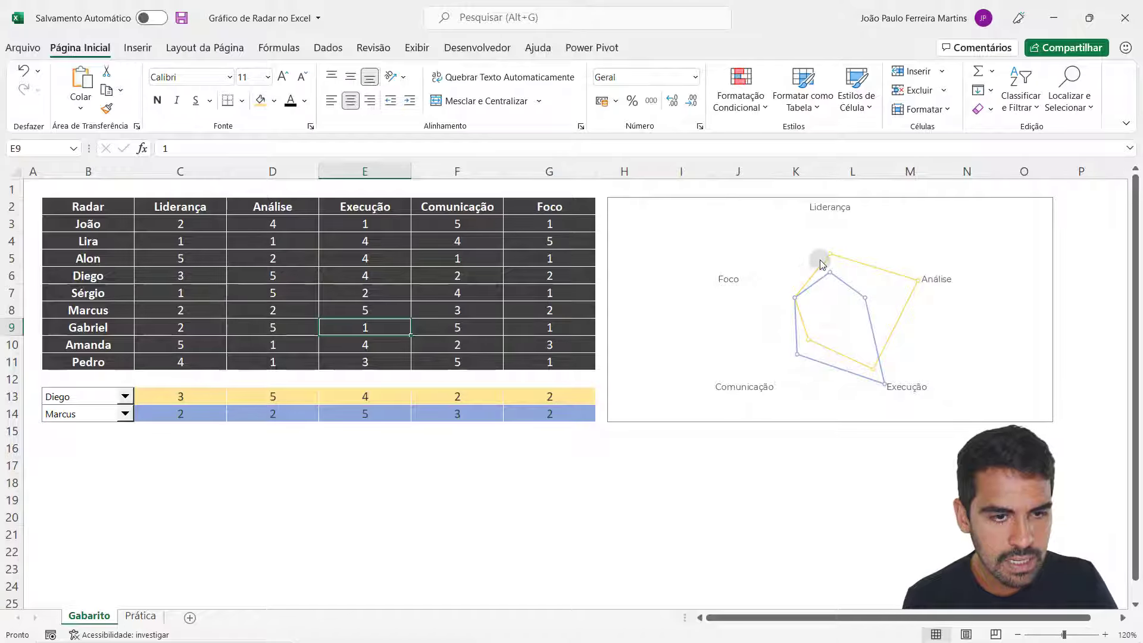
{"action": "left_click", "coordinate": [148, 613]}
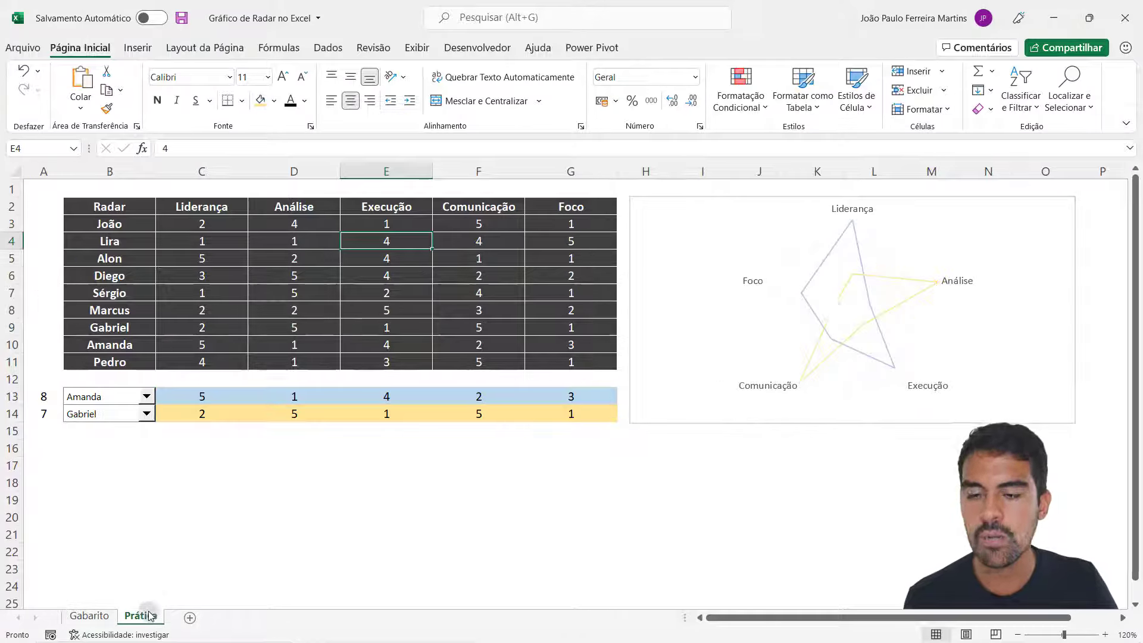
Give the blue Série1 line in the radar chart built-in circle markers with size 3
{"action": "right_click", "coordinate": [833, 248]}
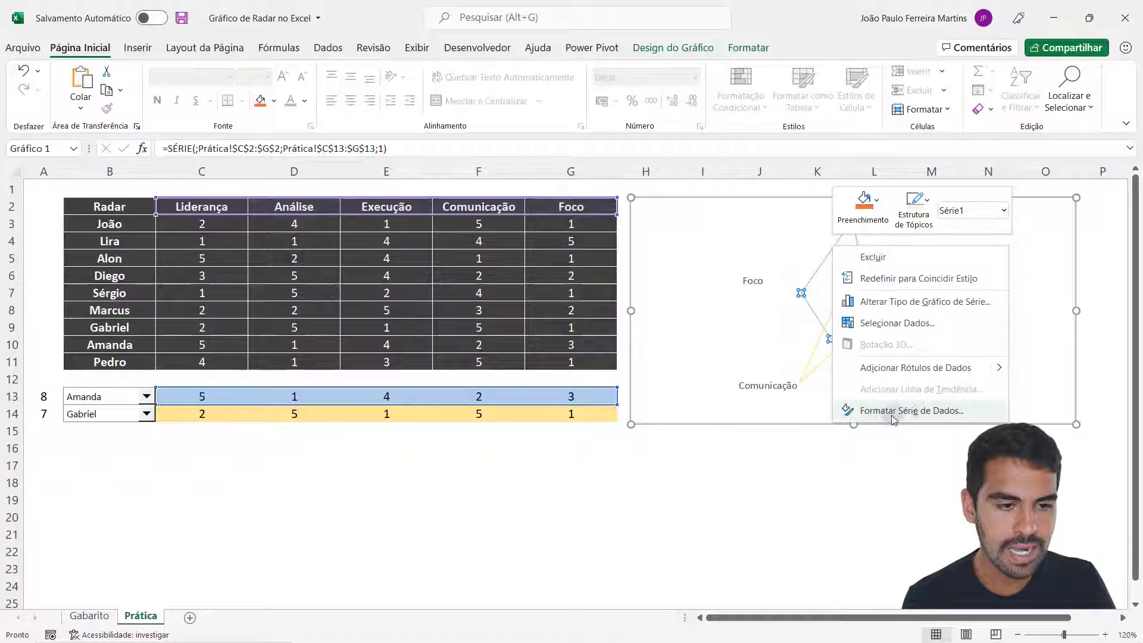
{"action": "left_click", "coordinate": [929, 411]}
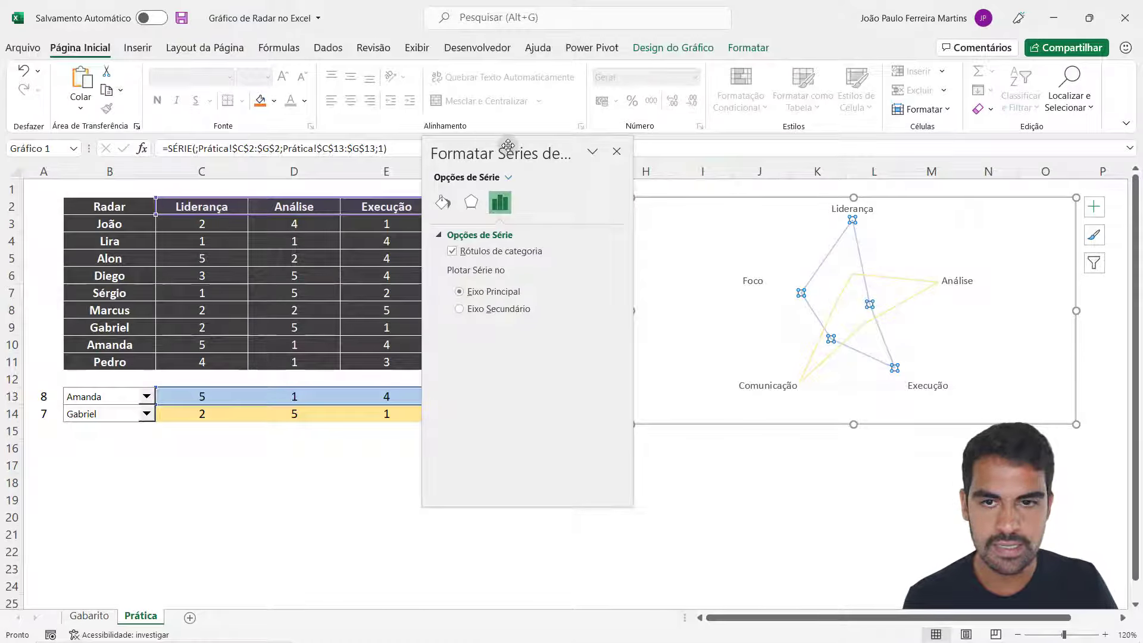
{"action": "left_click_drag", "start_coordinate": [532, 151], "coordinate": [432, 221]}
{"action": "left_click", "coordinate": [343, 273]}
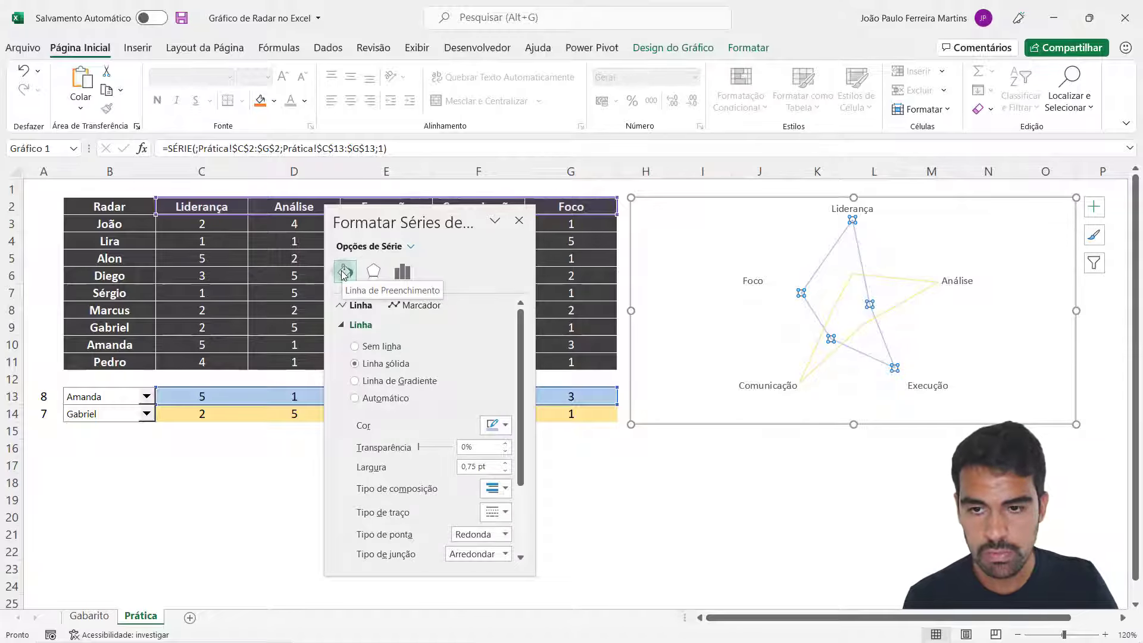
{"action": "left_click", "coordinate": [411, 307]}
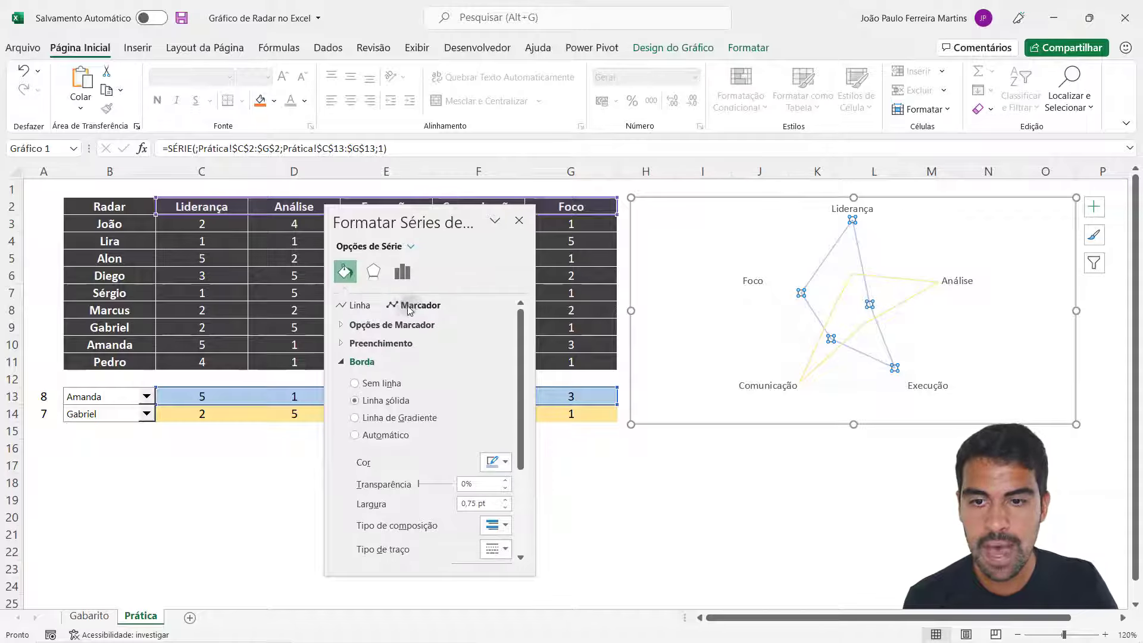
{"action": "left_click", "coordinate": [346, 326]}
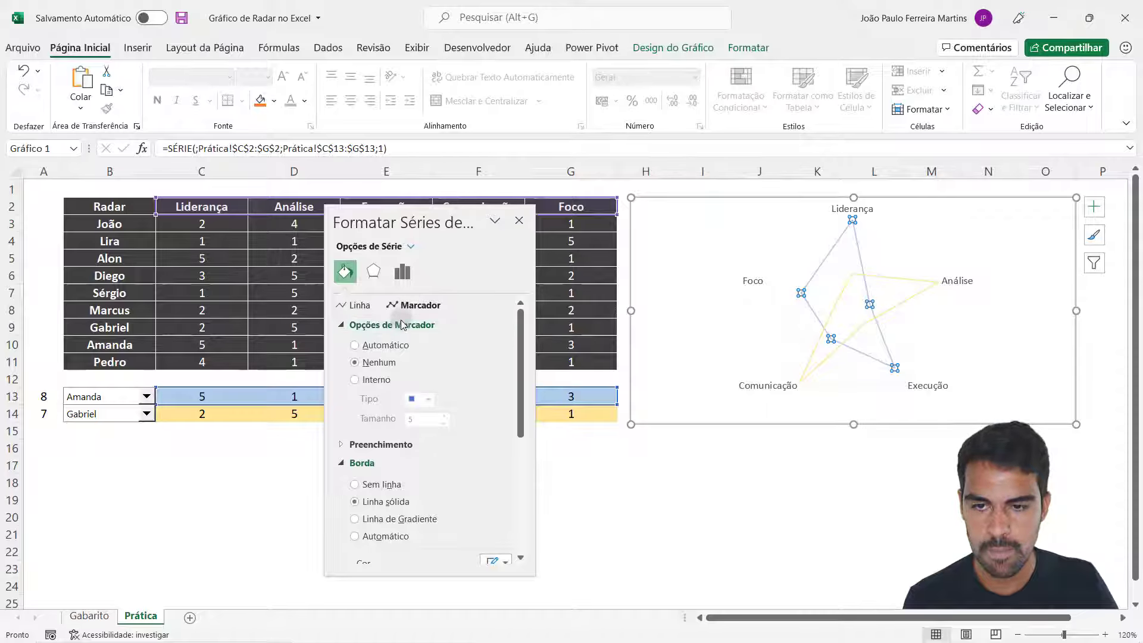
{"action": "left_click", "coordinate": [375, 380]}
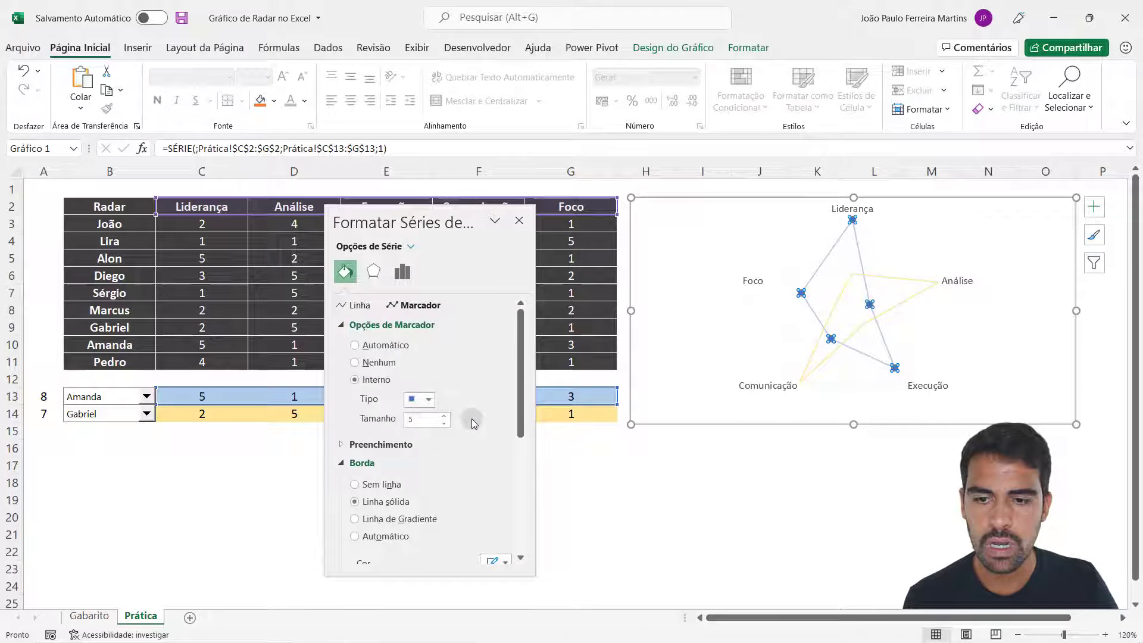
{"action": "left_click", "coordinate": [428, 400]}
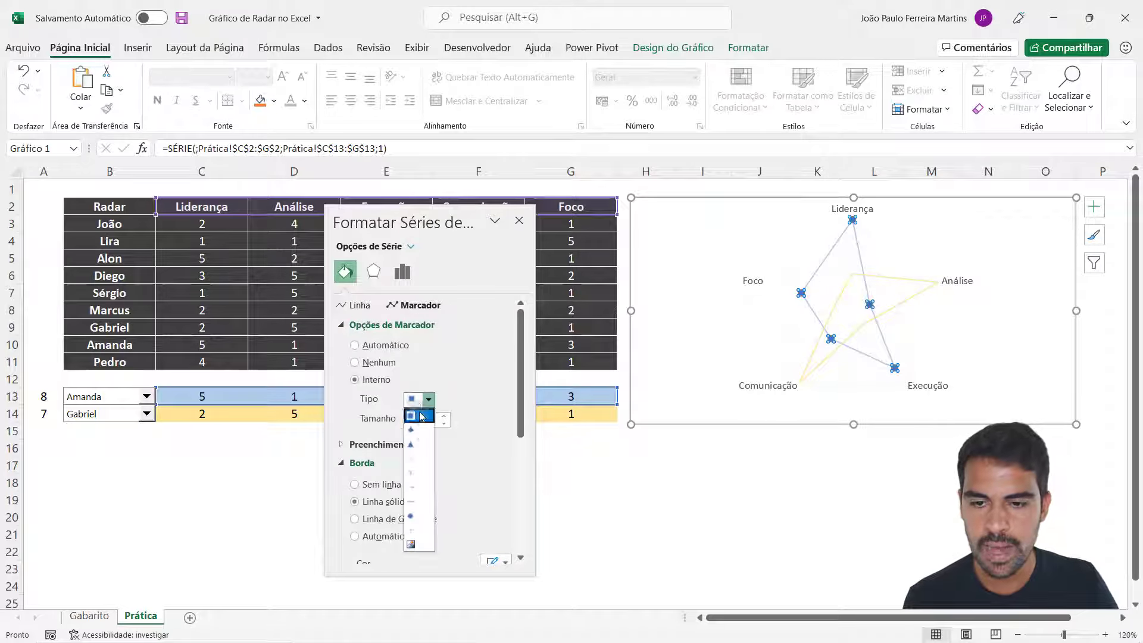
{"action": "left_click", "coordinate": [413, 518]}
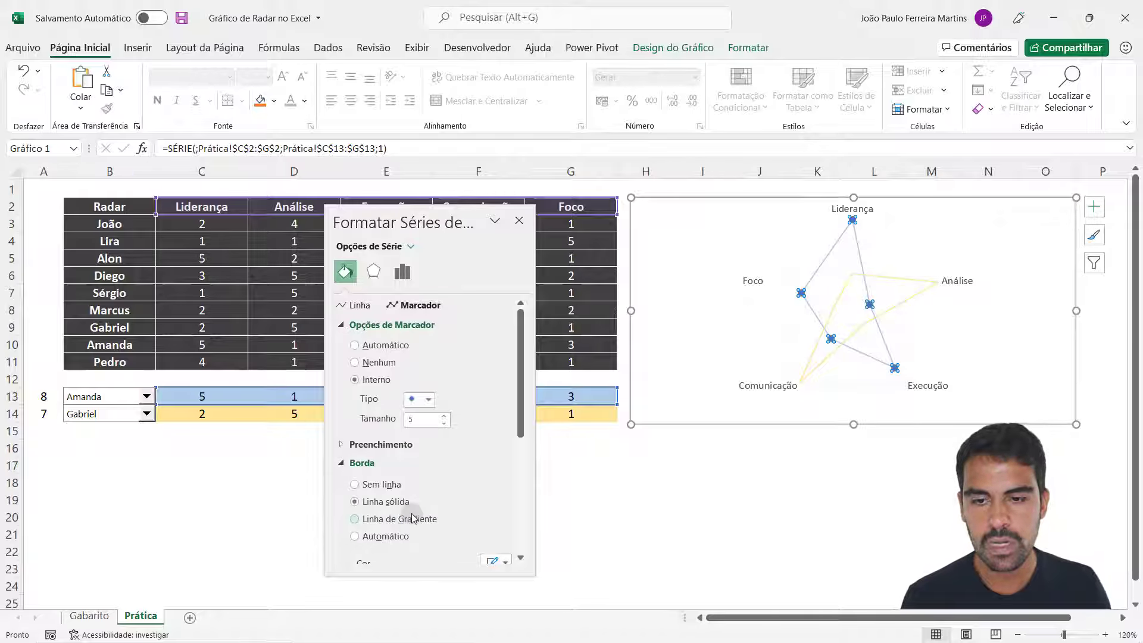
{"action": "double_click", "coordinate": [443, 423]}
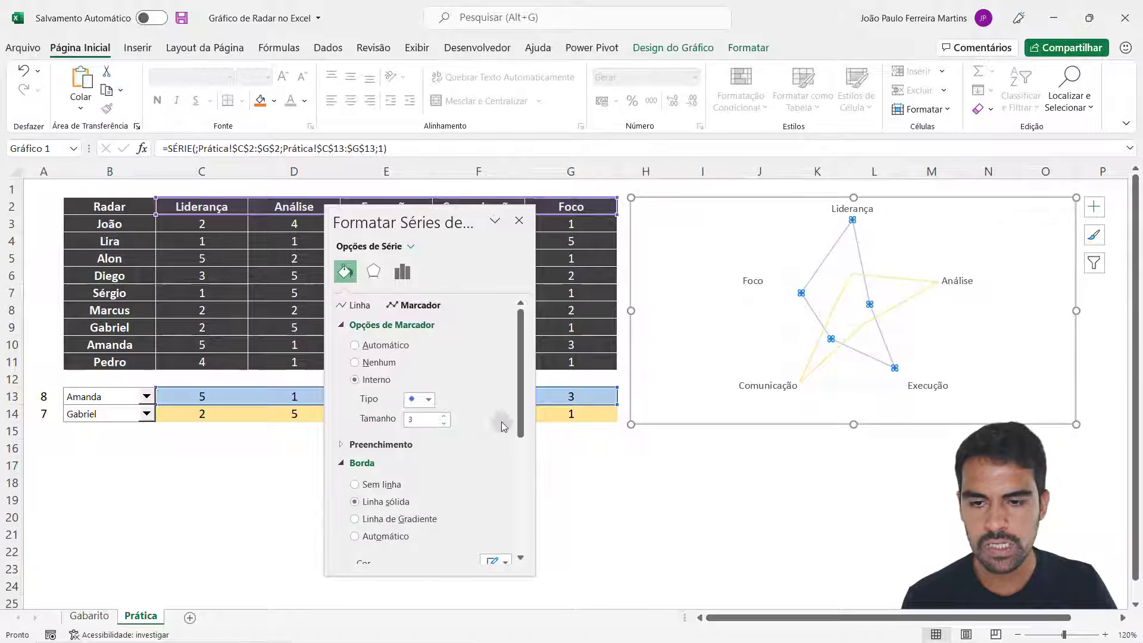
Apply a solid white fill to the Série1 markers and deselect the chart
{"action": "scroll", "coordinate": [387, 405], "scroll_direction": "down", "scroll_amount": 1}
{"action": "left_click", "coordinate": [381, 385]}
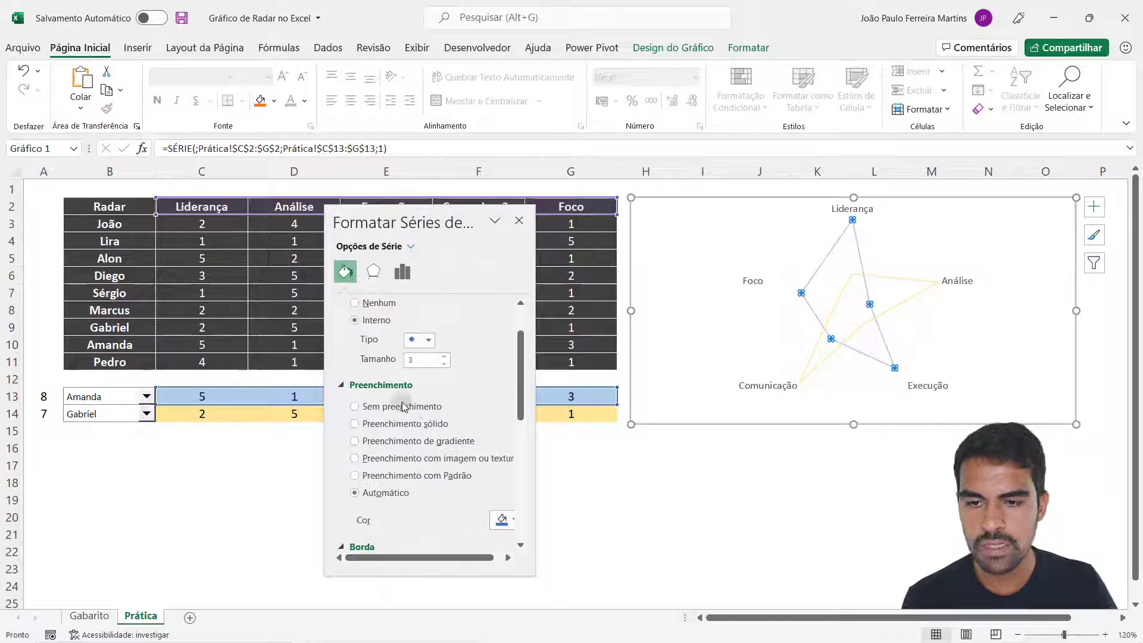
{"action": "left_click", "coordinate": [427, 424]}
{"action": "left_click", "coordinate": [506, 520]}
{"action": "left_click", "coordinate": [489, 386]}
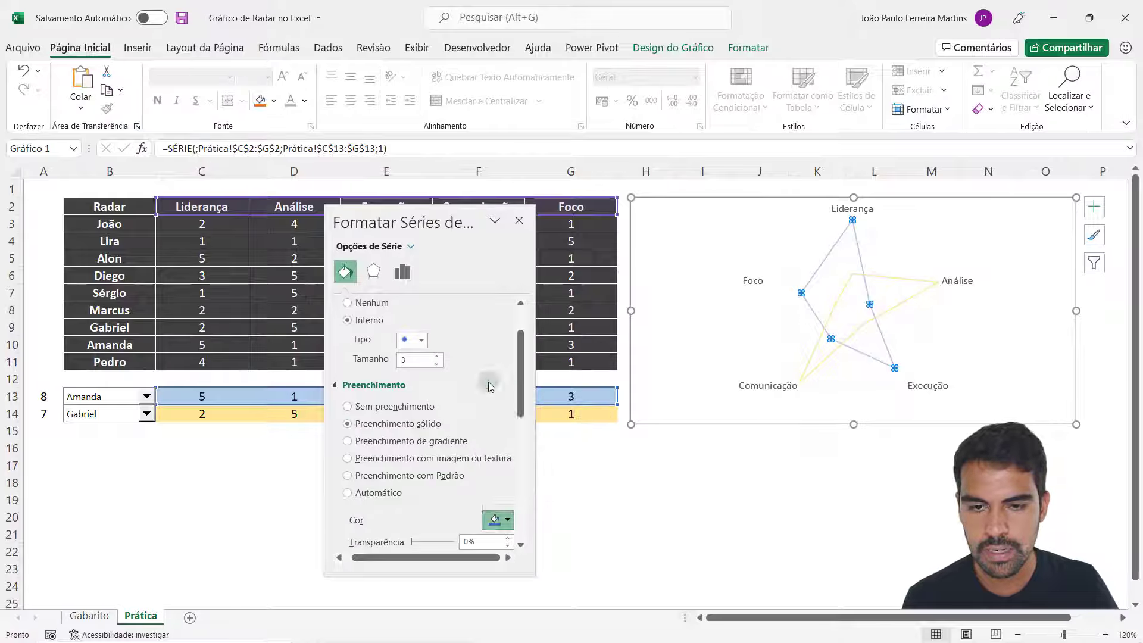
{"action": "left_click", "coordinate": [664, 479]}
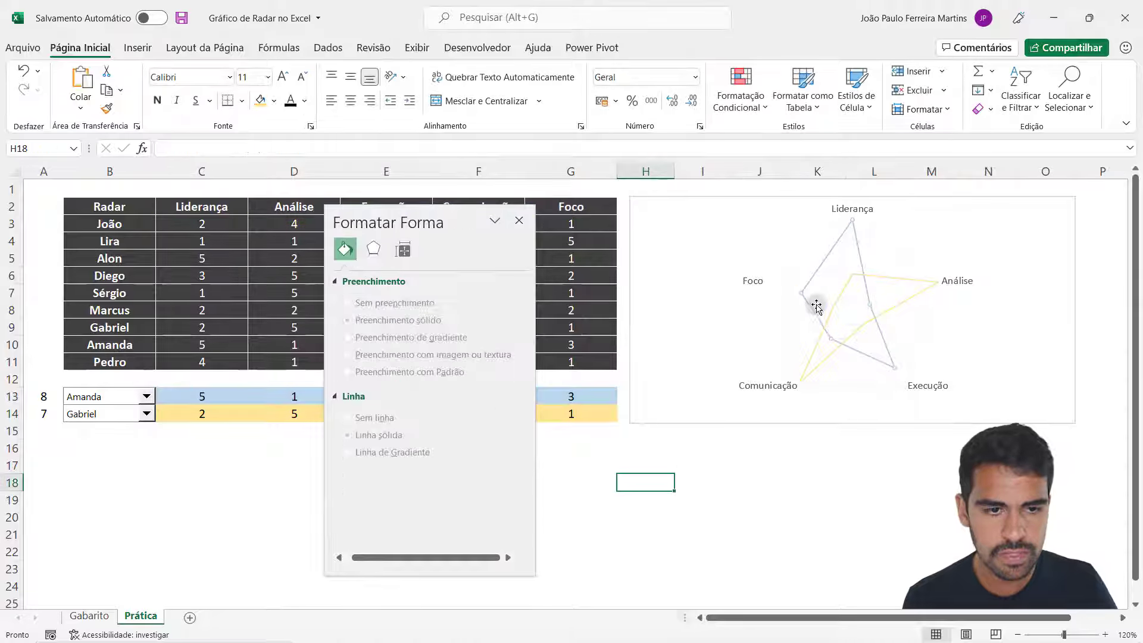
Set the size of the Série1 markers in the radar chart to 5
{"action": "left_click", "coordinate": [872, 309]}
{"action": "left_click", "coordinate": [345, 272]}
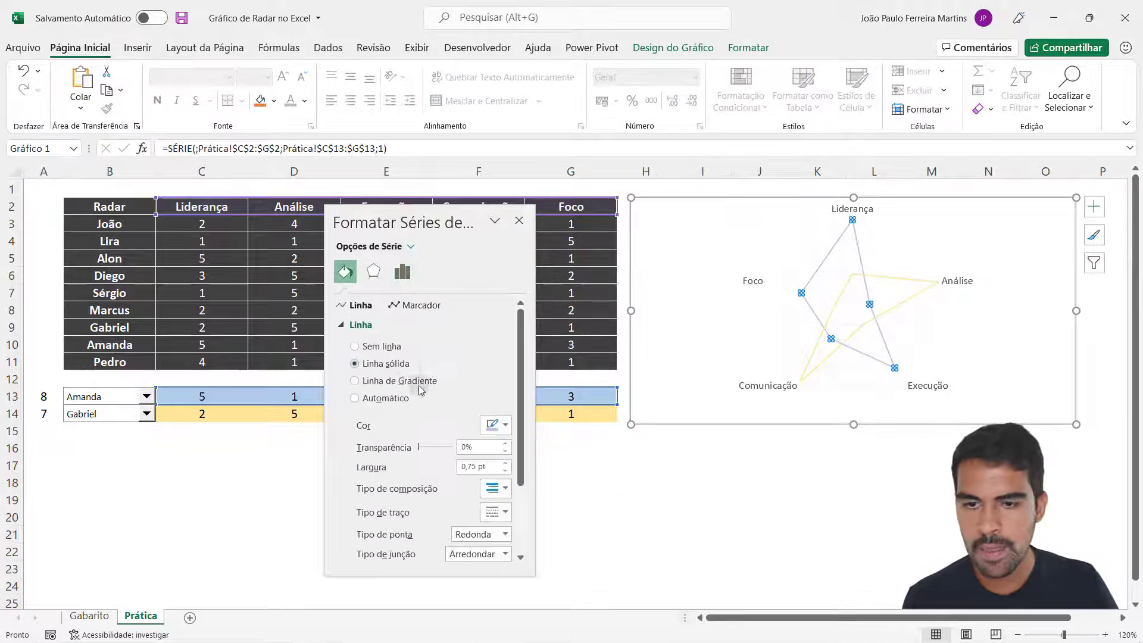
{"action": "left_click", "coordinate": [412, 305]}
{"action": "left_click", "coordinate": [390, 325]}
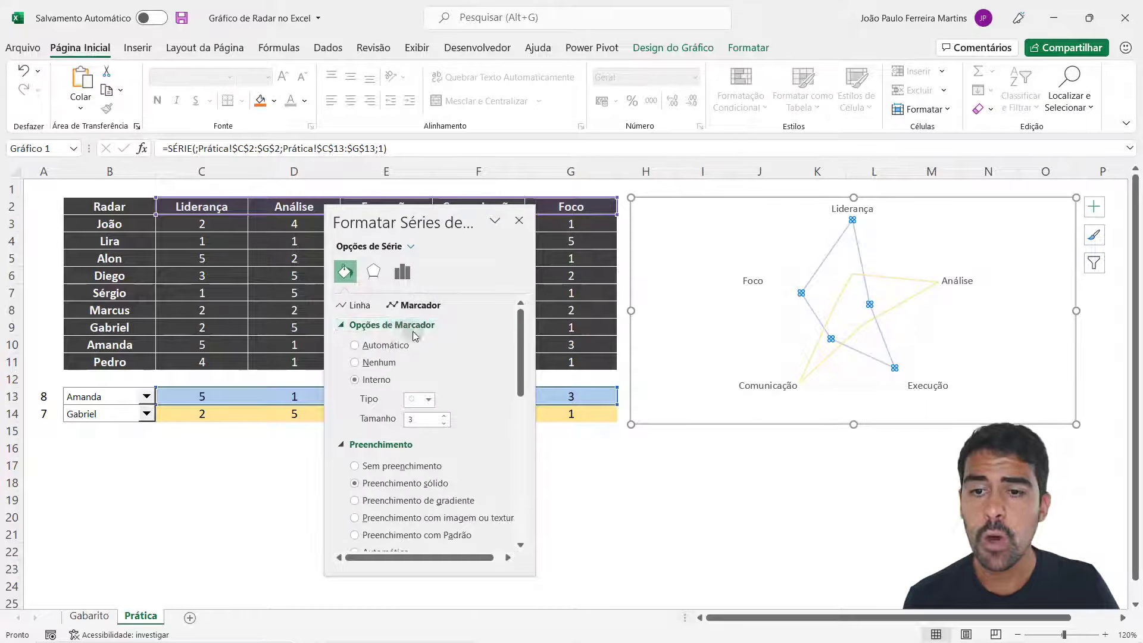
{"action": "left_click", "coordinate": [444, 416]}
{"action": "left_click", "coordinate": [444, 416]}
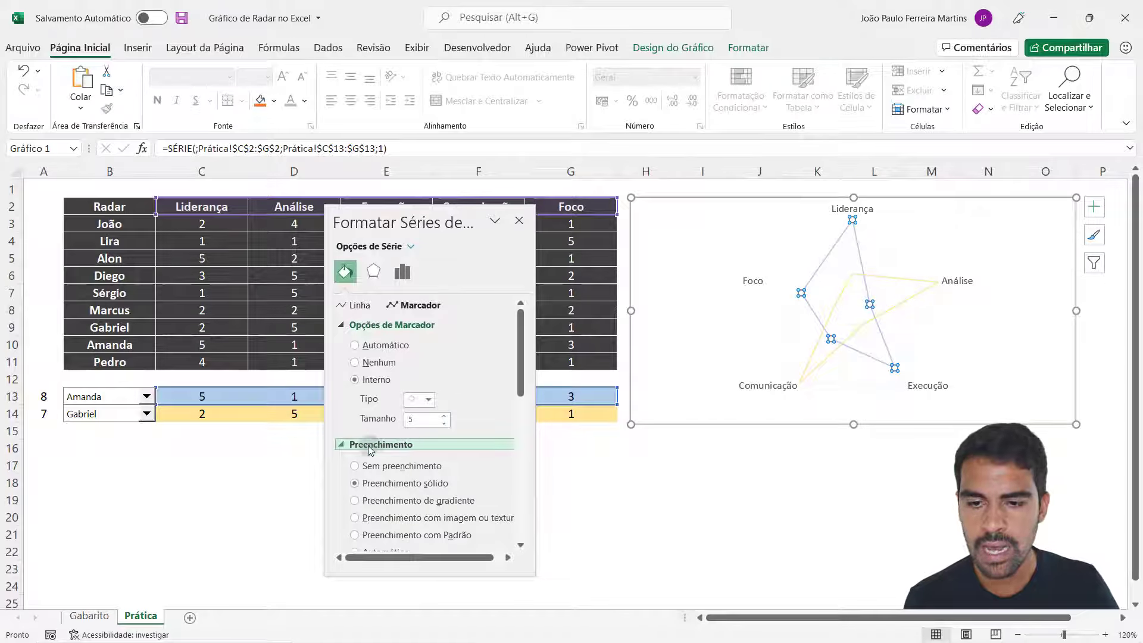
Change the fill of the Série1 markers to a light blue-gray theme color and deselect the chart
{"action": "scroll", "coordinate": [370, 449], "scroll_direction": "down", "scroll_amount": 2}
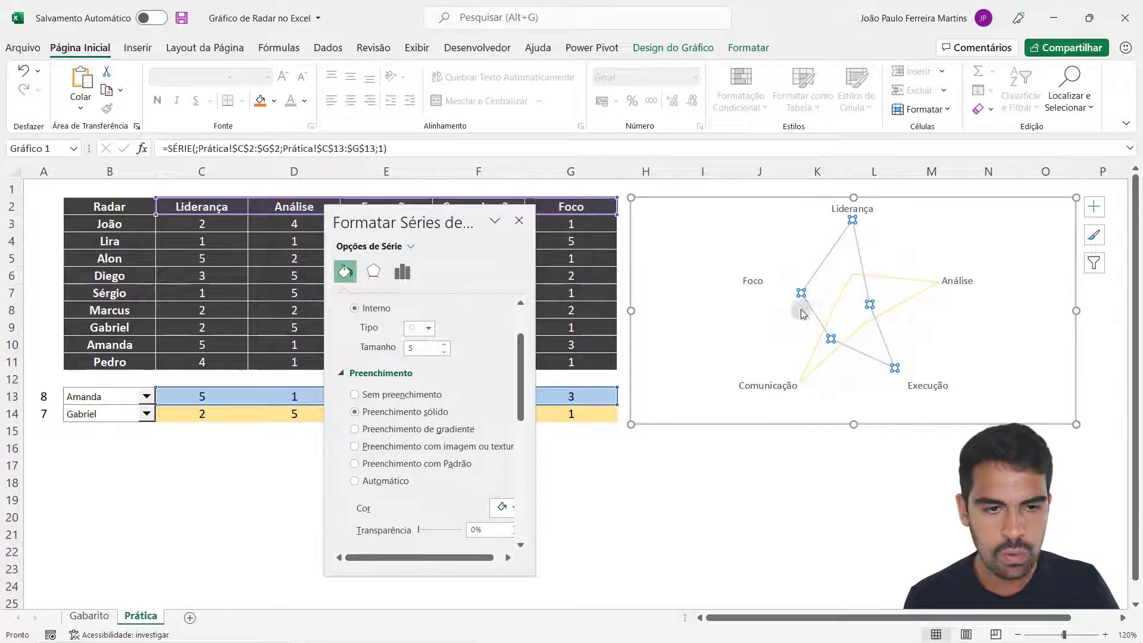
{"action": "left_click", "coordinate": [509, 511]}
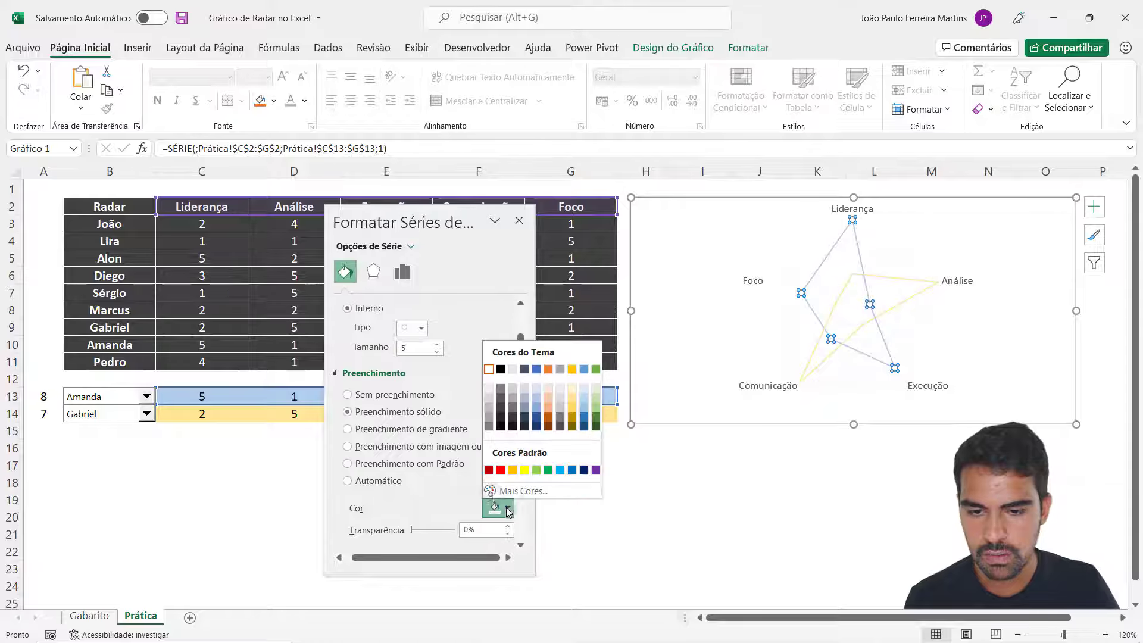
{"action": "left_click", "coordinate": [526, 402]}
{"action": "left_click", "coordinate": [678, 446]}
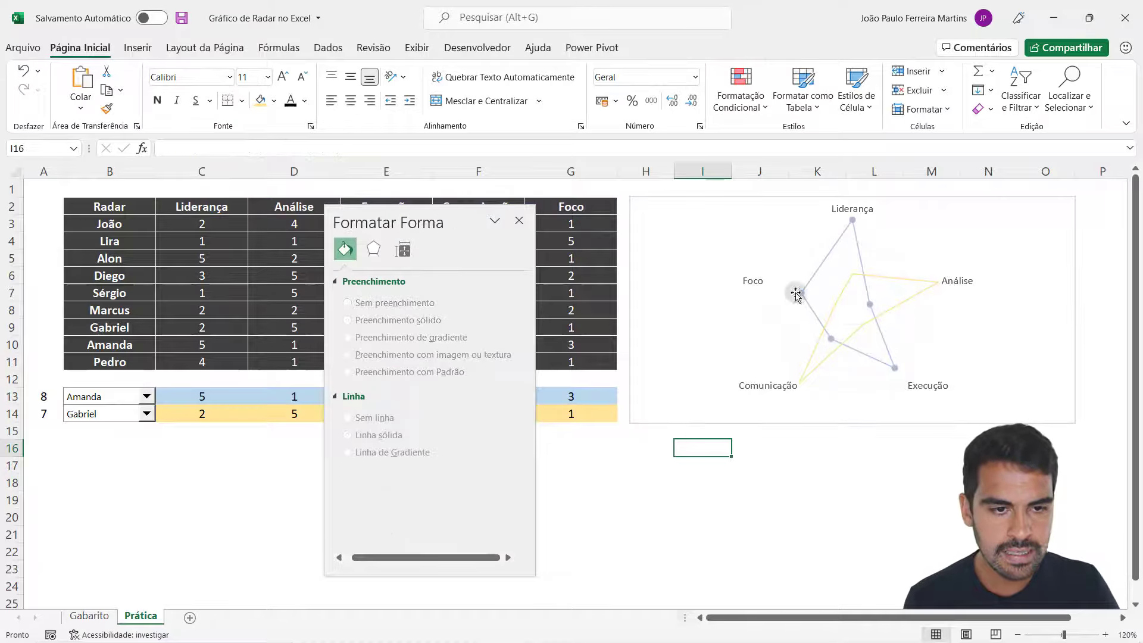
Review the marker fill settings of Série1, deselect the chart and close the formatting pane
{"action": "left_click", "coordinate": [800, 292]}
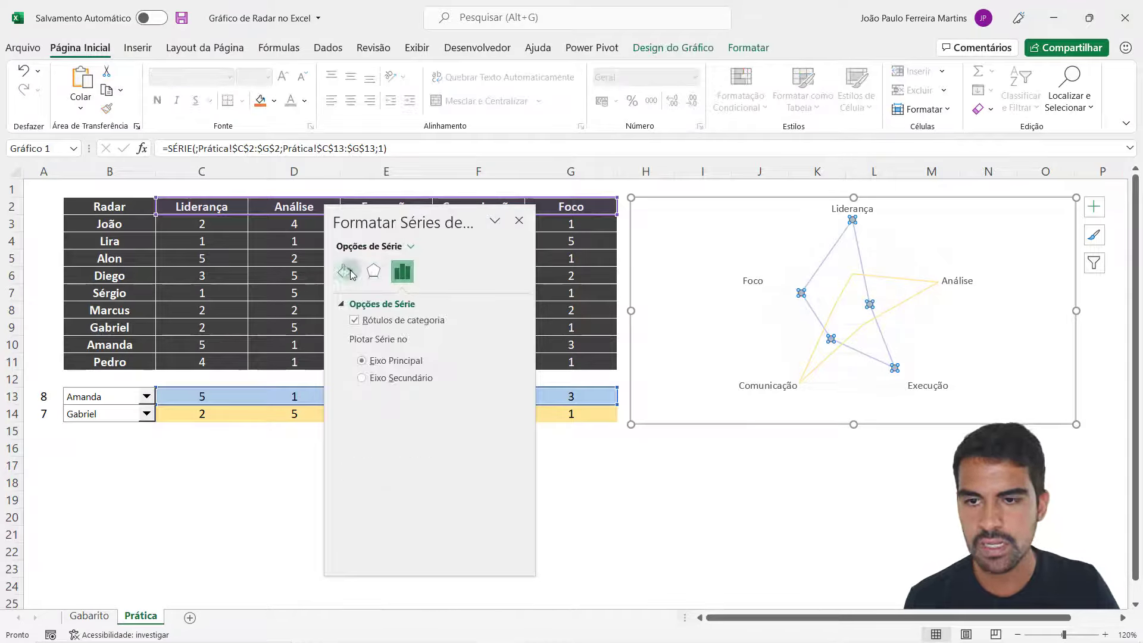
{"action": "left_click", "coordinate": [345, 271]}
{"action": "left_click", "coordinate": [421, 306]}
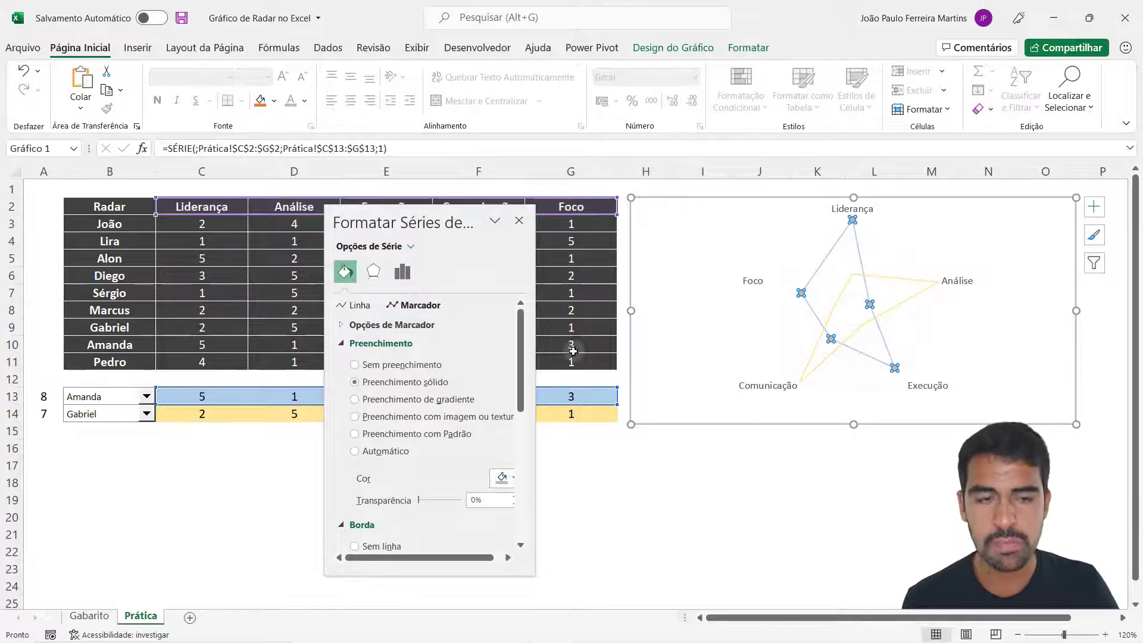
{"action": "left_click", "coordinate": [667, 463]}
{"action": "left_click", "coordinate": [519, 220]}
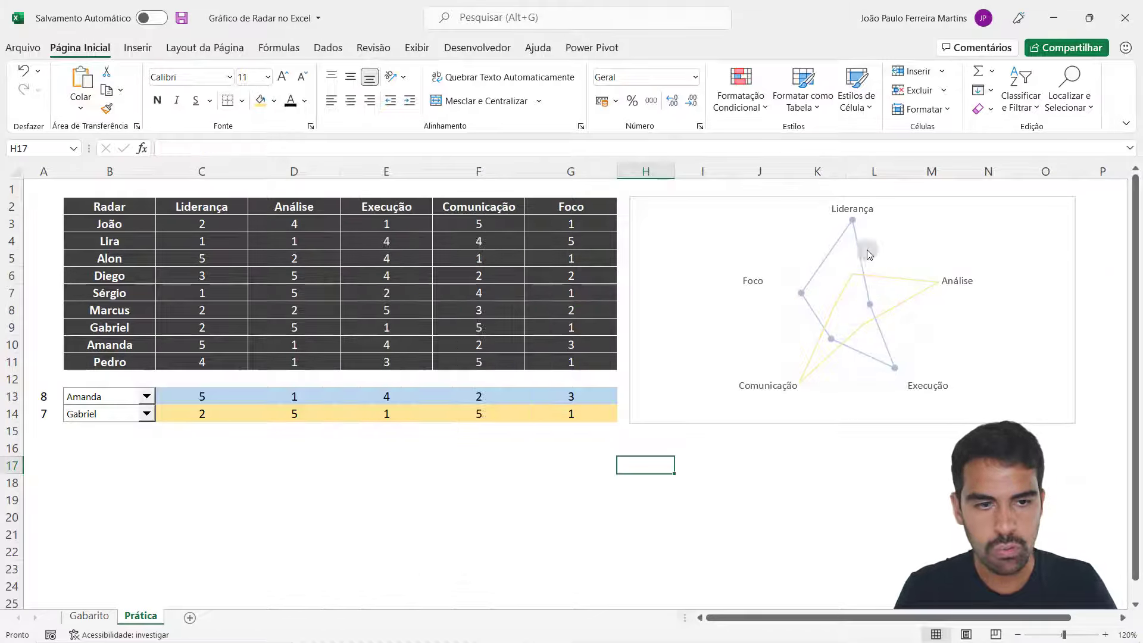
Set the Série1 markers in the radar chart to the built-in circle type with size 3
{"action": "right_click", "coordinate": [830, 254]}
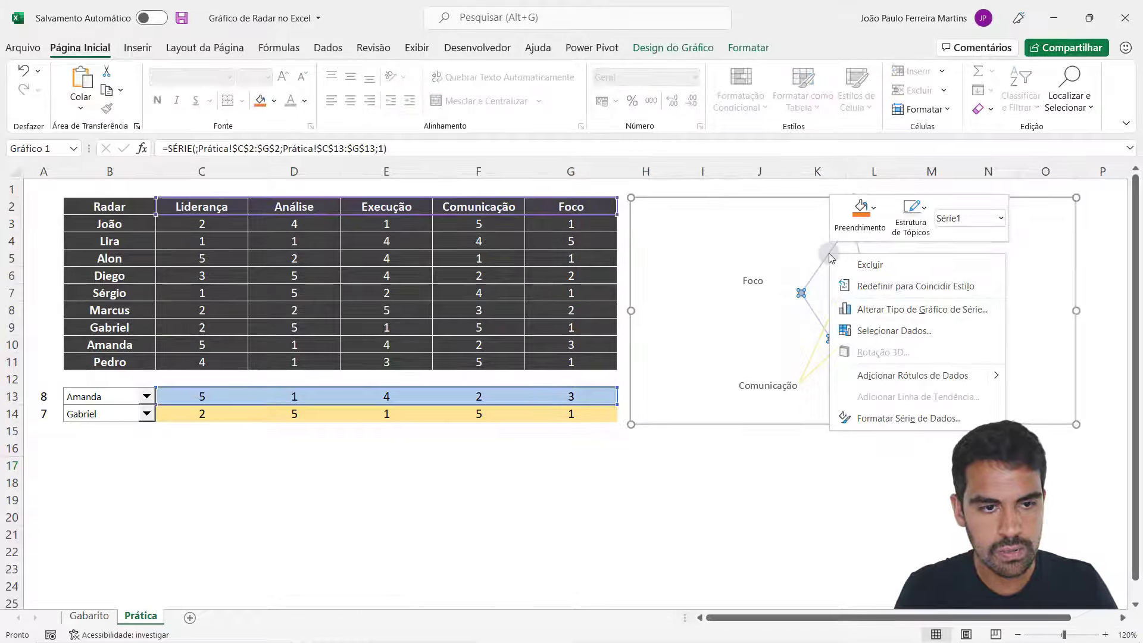
{"action": "left_click", "coordinate": [893, 419]}
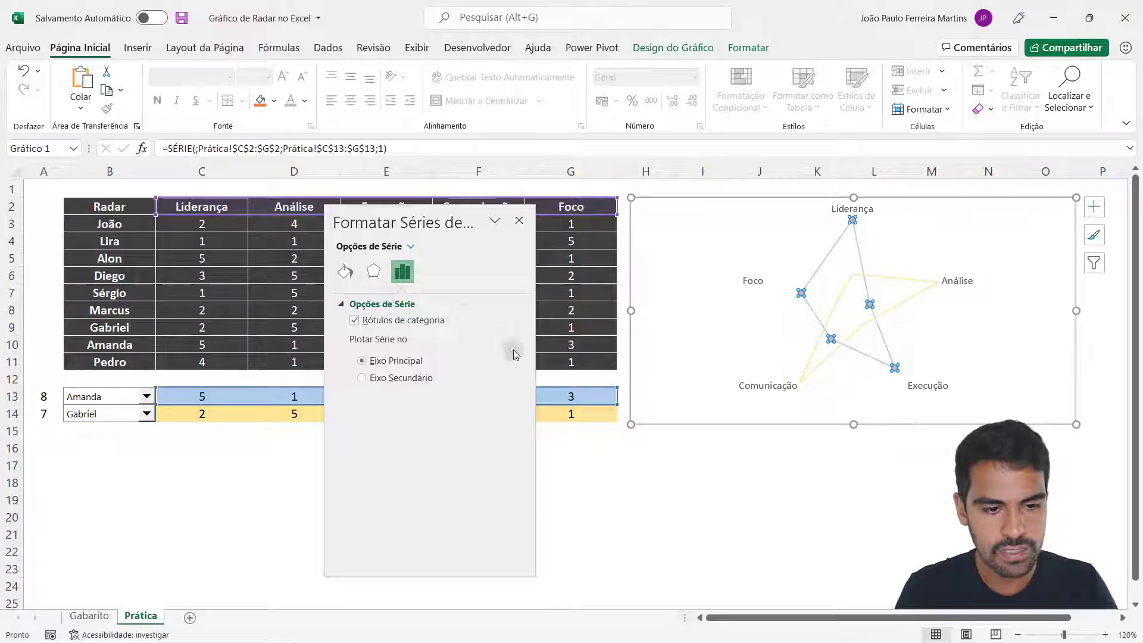
{"action": "left_click", "coordinate": [345, 273]}
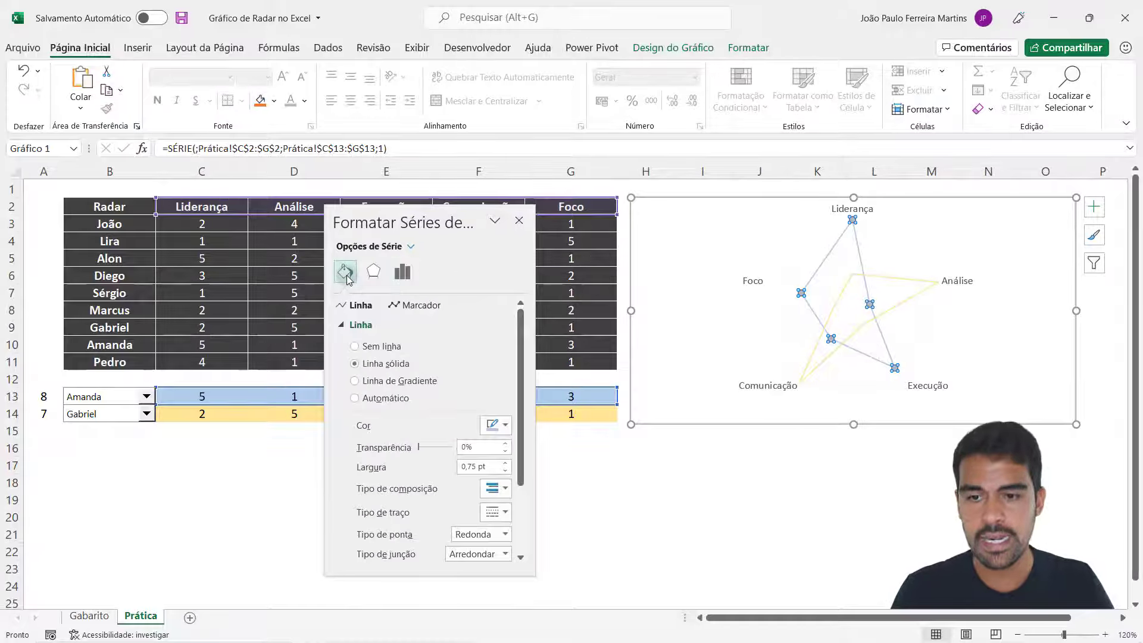
{"action": "left_click", "coordinate": [423, 308]}
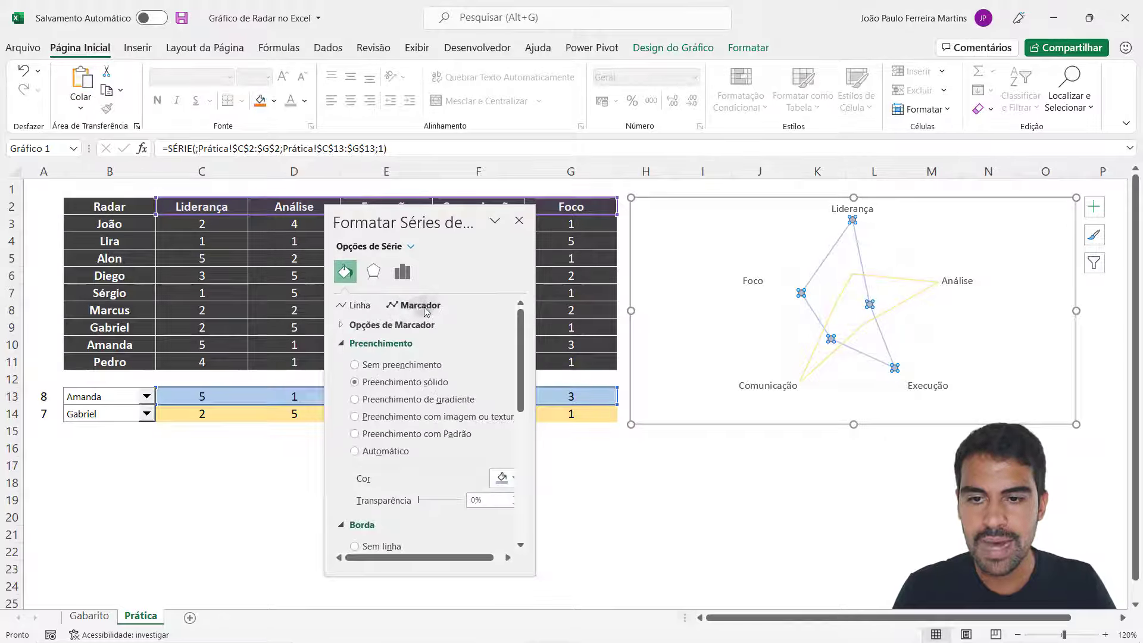
{"action": "left_click", "coordinate": [351, 325]}
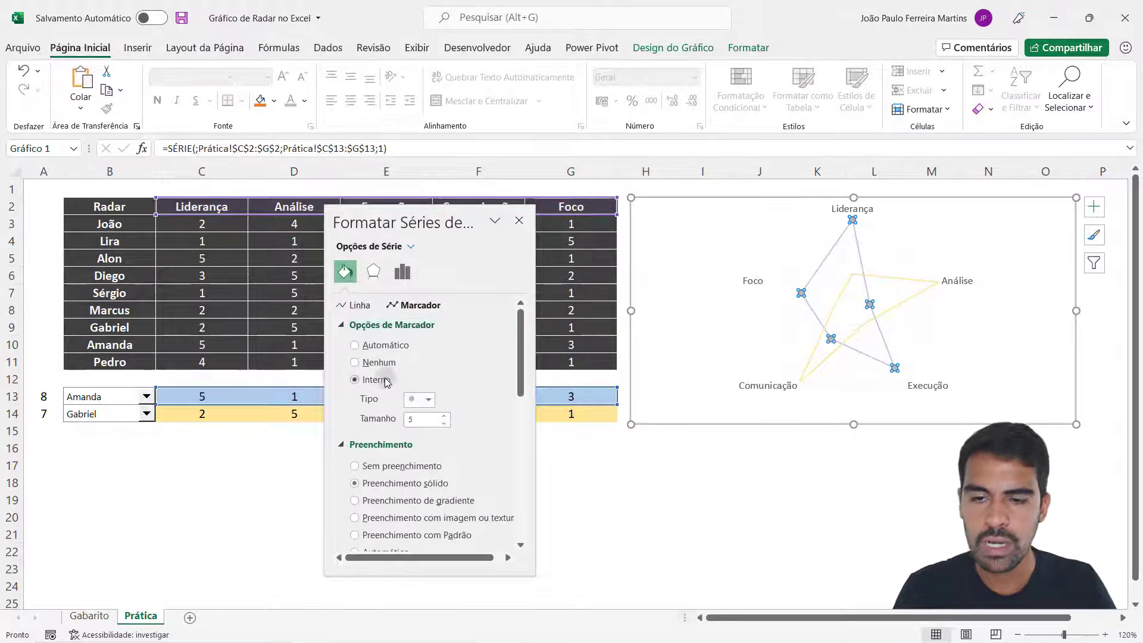
{"action": "left_click", "coordinate": [426, 400]}
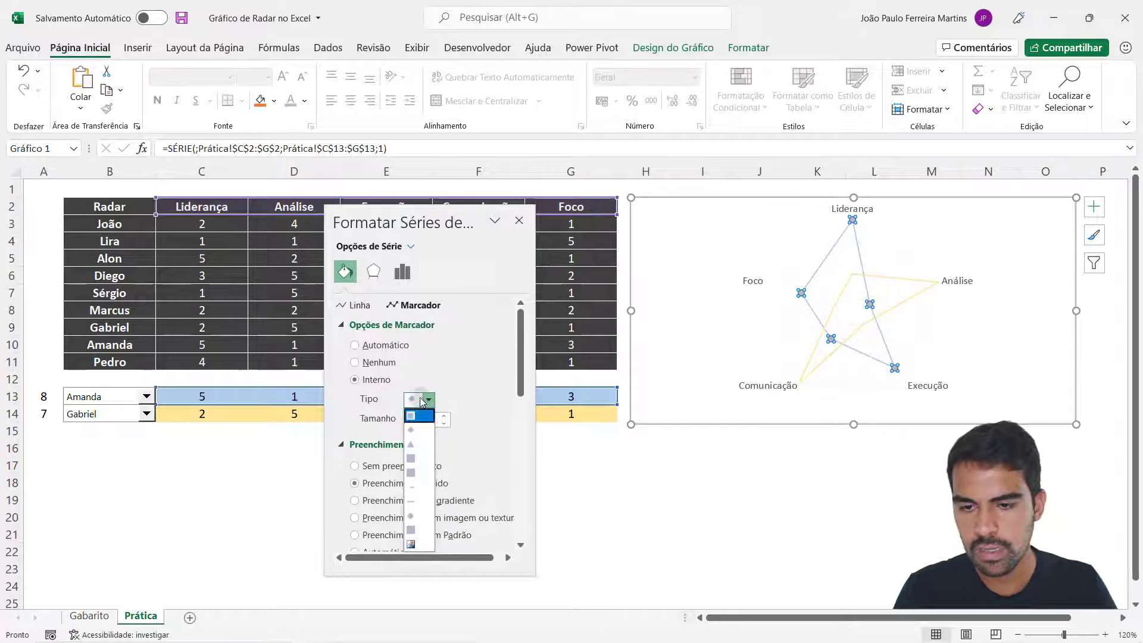
{"action": "left_click", "coordinate": [423, 401]}
{"action": "left_click", "coordinate": [426, 399]}
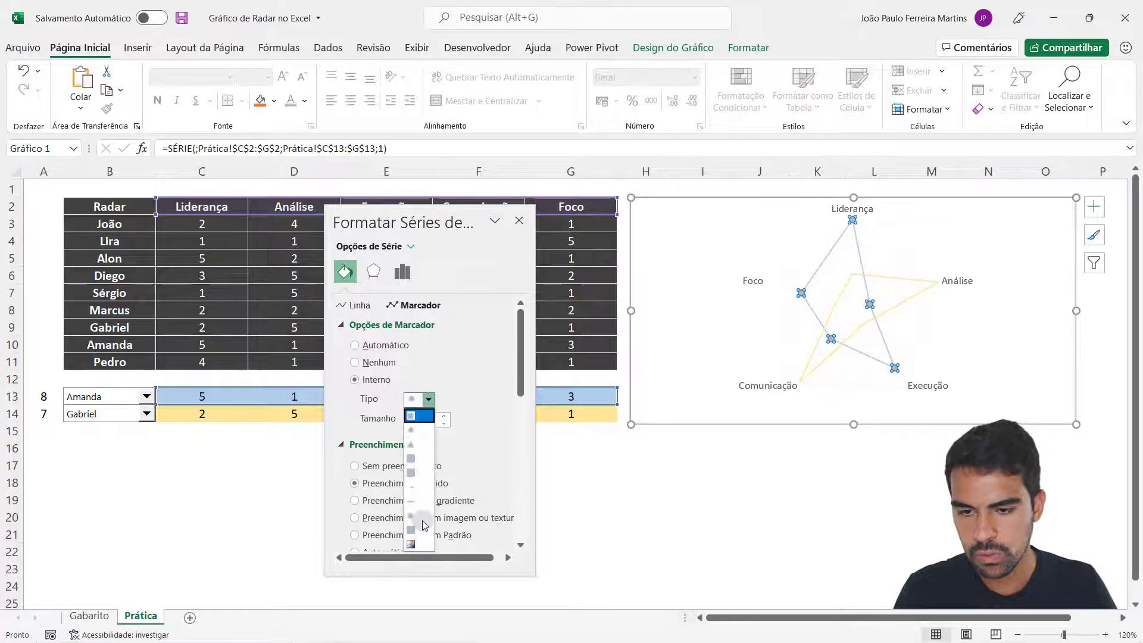
{"action": "left_click", "coordinate": [419, 516]}
{"action": "left_click", "coordinate": [444, 423]}
{"action": "left_click", "coordinate": [444, 423]}
Change the solid fill of the Série1 markers to white, close the formatting pane and deselect the chart
{"action": "scroll", "coordinate": [456, 424], "scroll_direction": "down", "scroll_amount": 1}
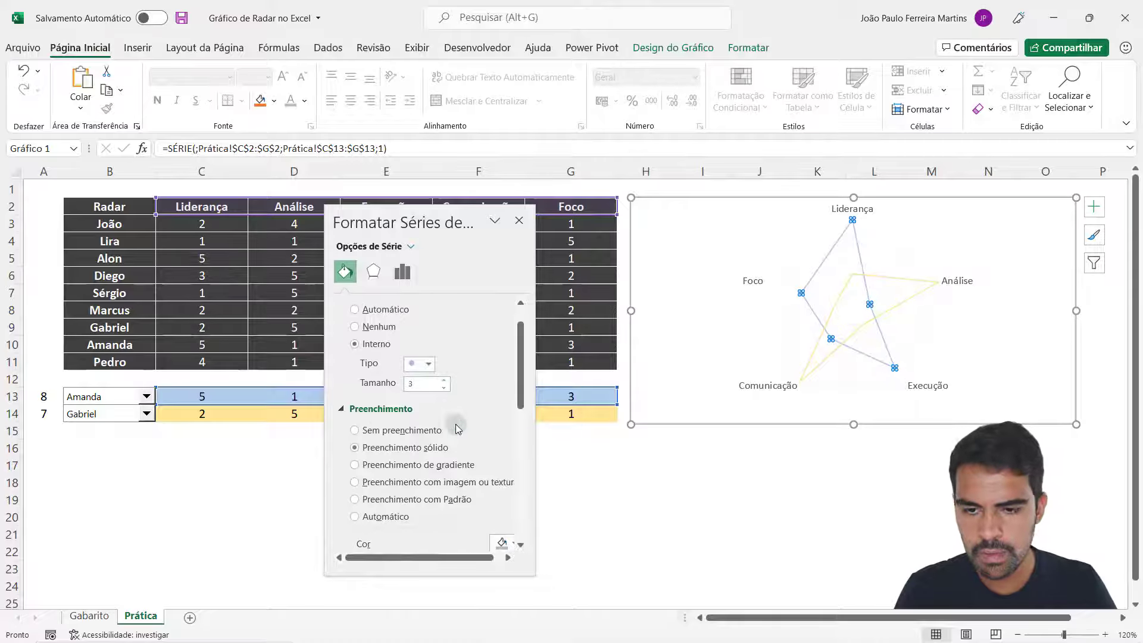
{"action": "scroll", "coordinate": [368, 448], "scroll_direction": "down", "scroll_amount": 2}
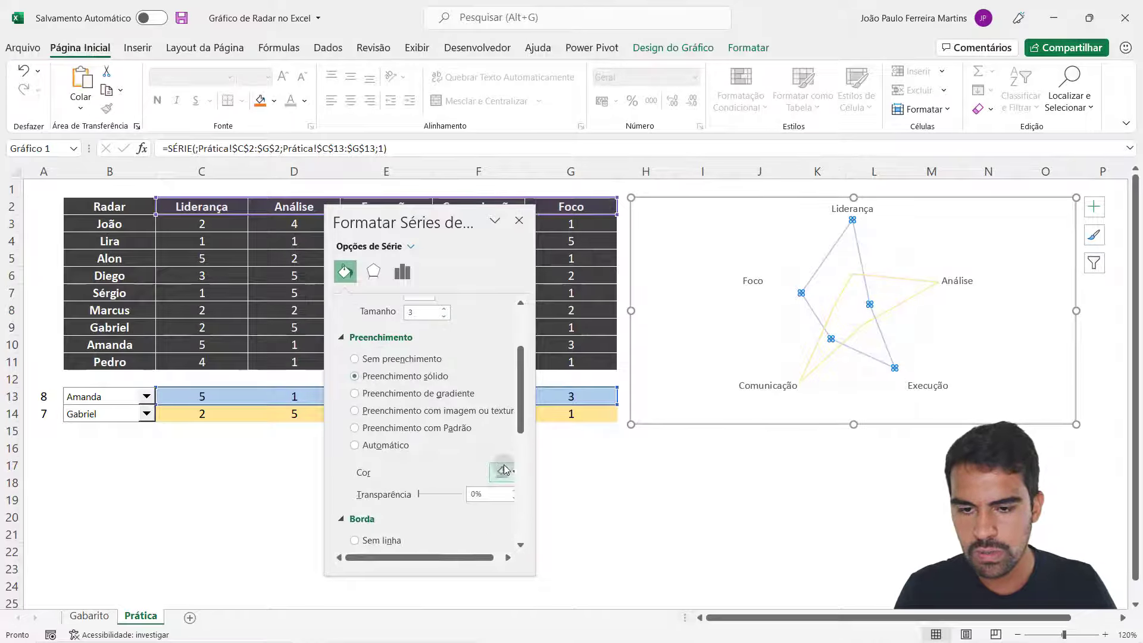
{"action": "left_click", "coordinate": [504, 470]}
{"action": "left_click", "coordinate": [500, 470]}
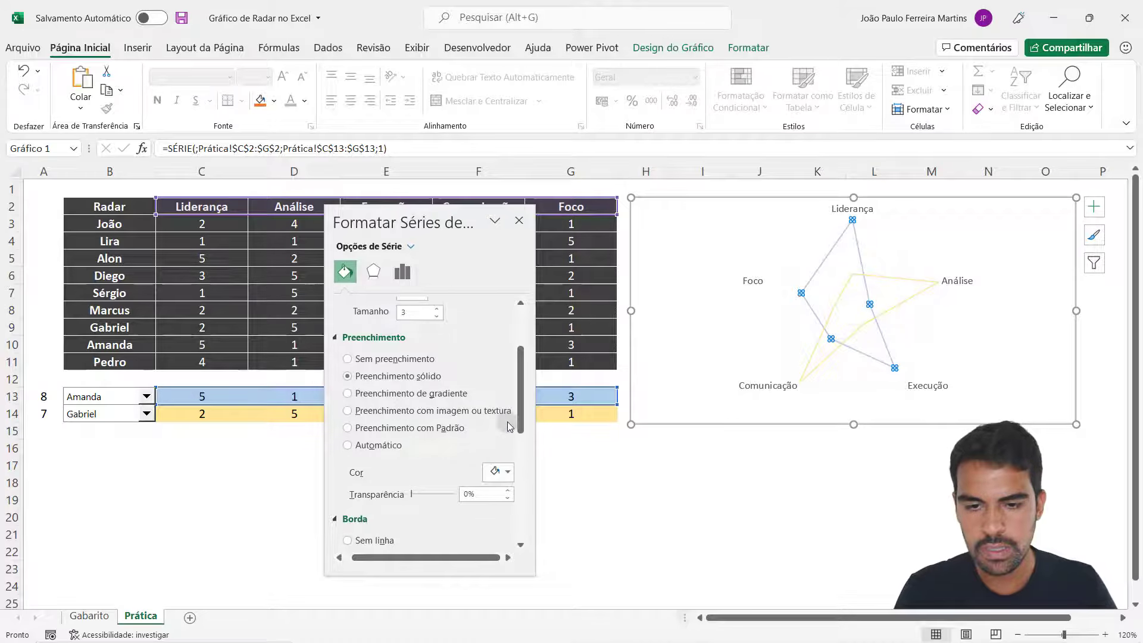
{"action": "left_click", "coordinate": [519, 221]}
{"action": "left_click", "coordinate": [640, 445]}
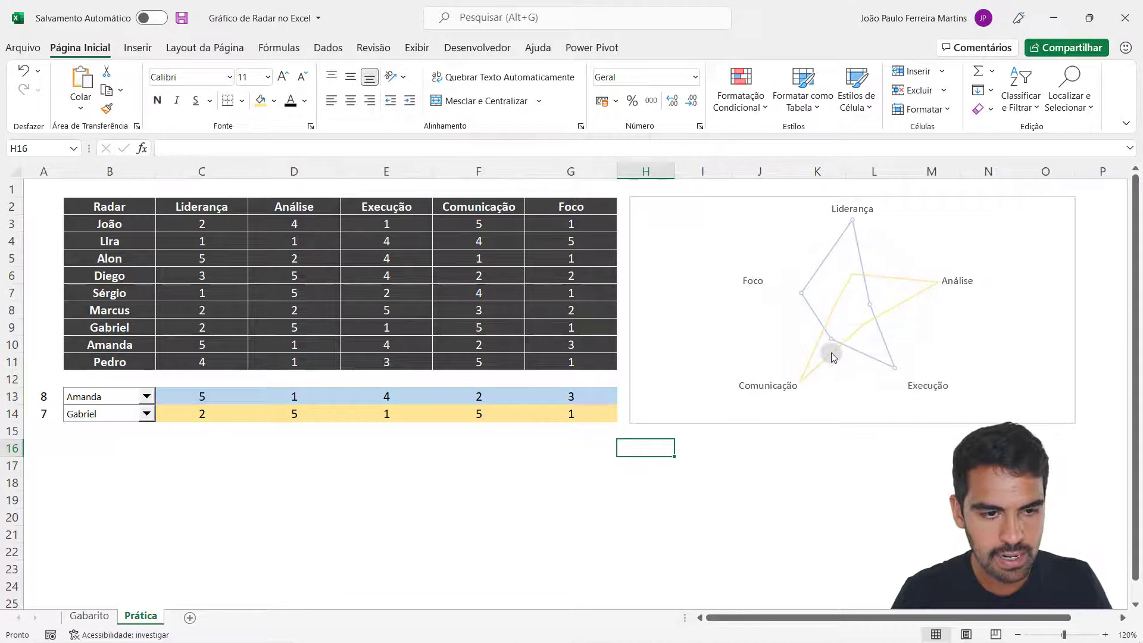
Give Série2 in the radar chart built-in circle markers with size 3
{"action": "right_click", "coordinate": [832, 356]}
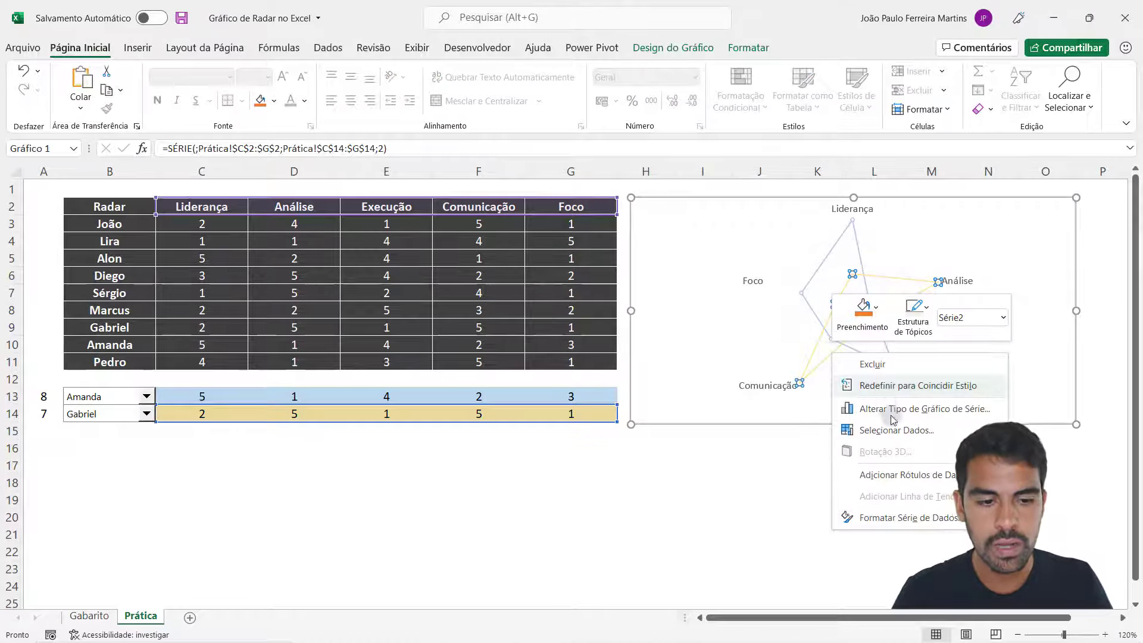
{"action": "left_click", "coordinate": [908, 517]}
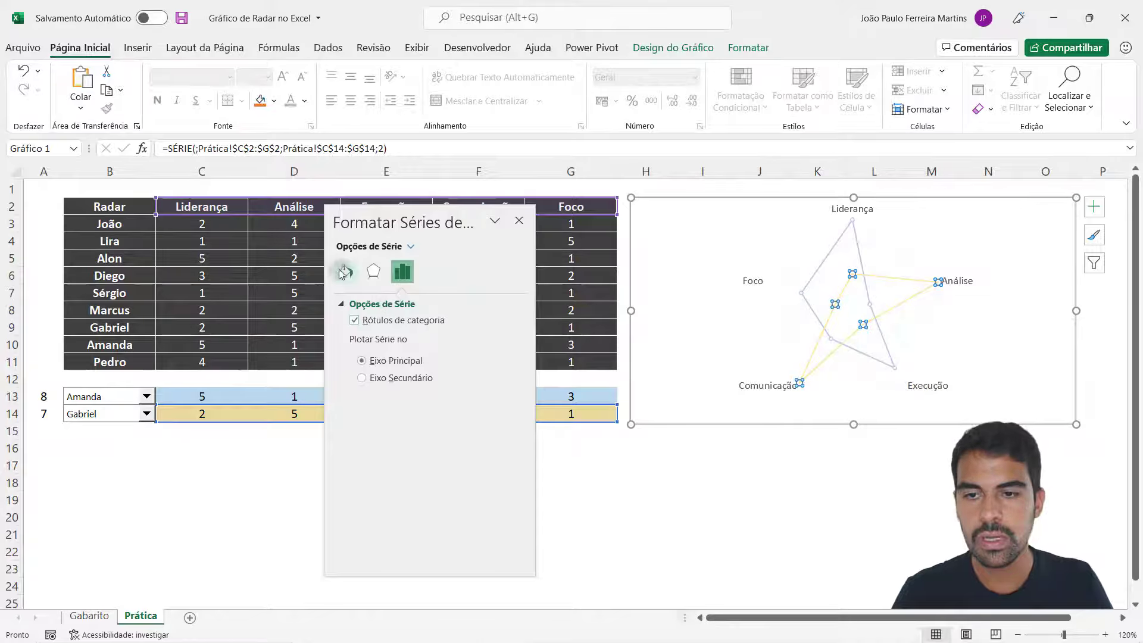
{"action": "left_click", "coordinate": [343, 272]}
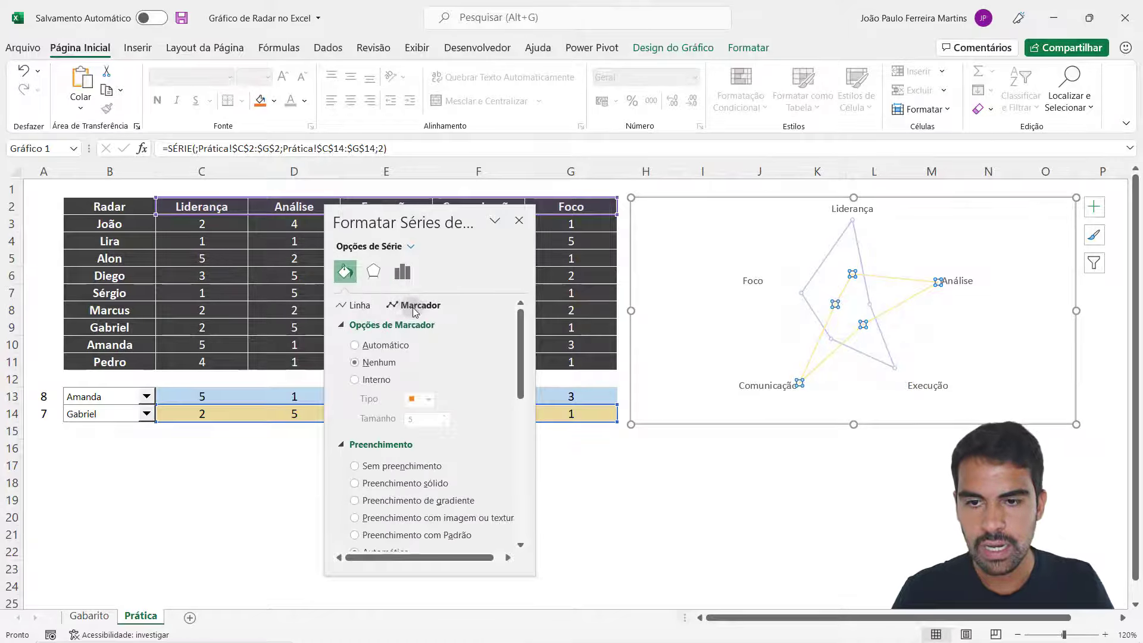
{"action": "left_click", "coordinate": [356, 379]}
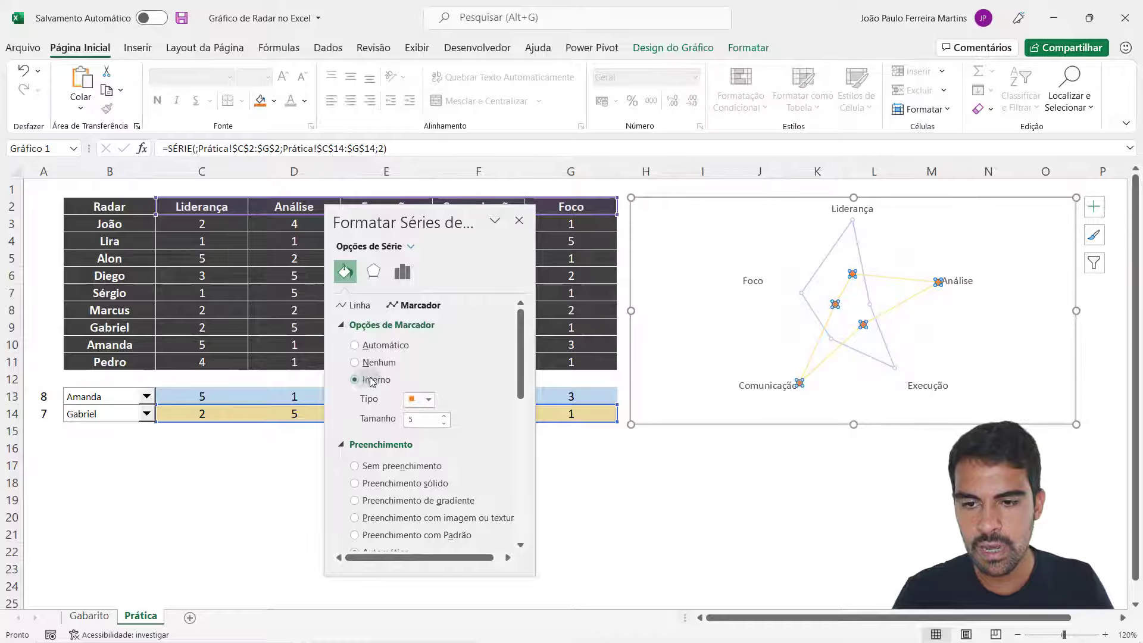
{"action": "left_click", "coordinate": [426, 399]}
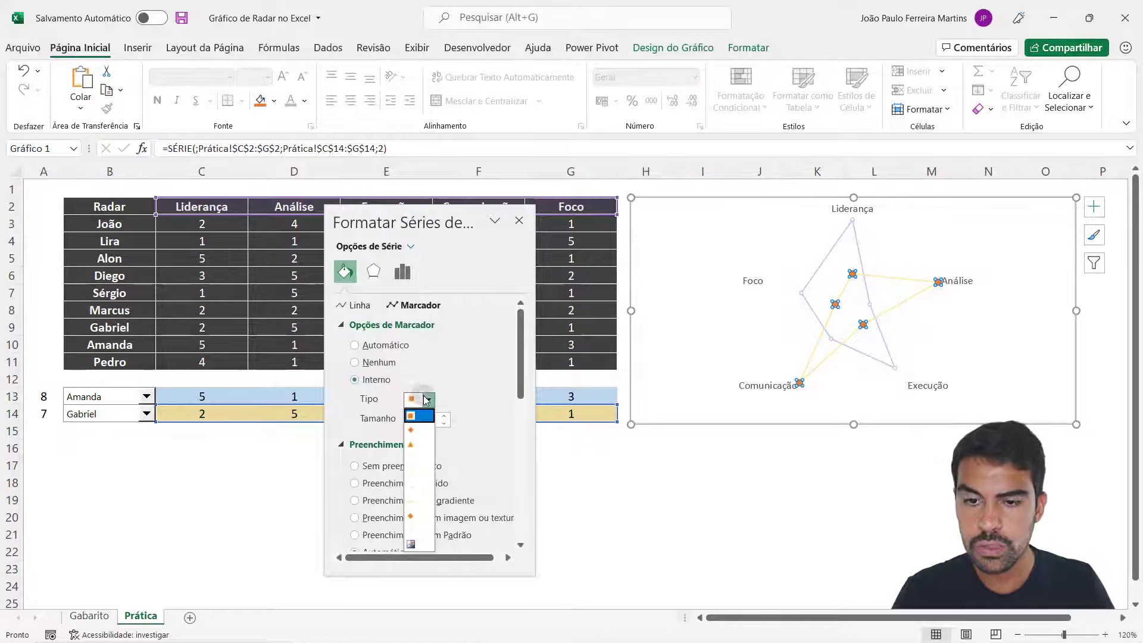
{"action": "left_click", "coordinate": [415, 516]}
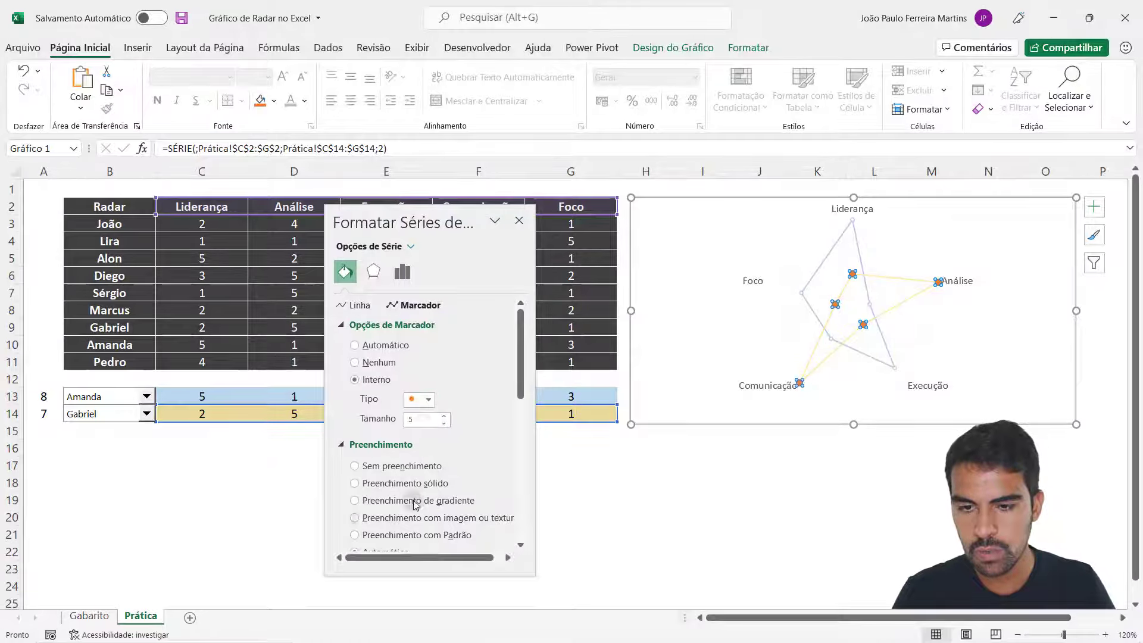
{"action": "left_click", "coordinate": [428, 399]}
{"action": "left_click", "coordinate": [427, 403]}
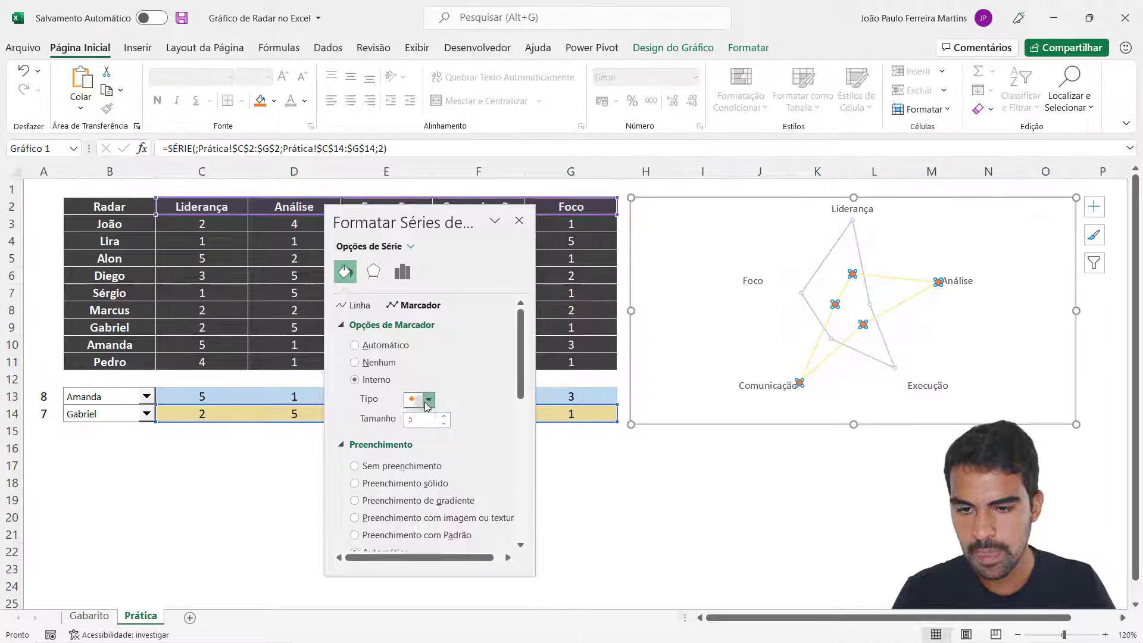
{"action": "left_click", "coordinate": [444, 423]}
{"action": "left_click", "coordinate": [443, 423]}
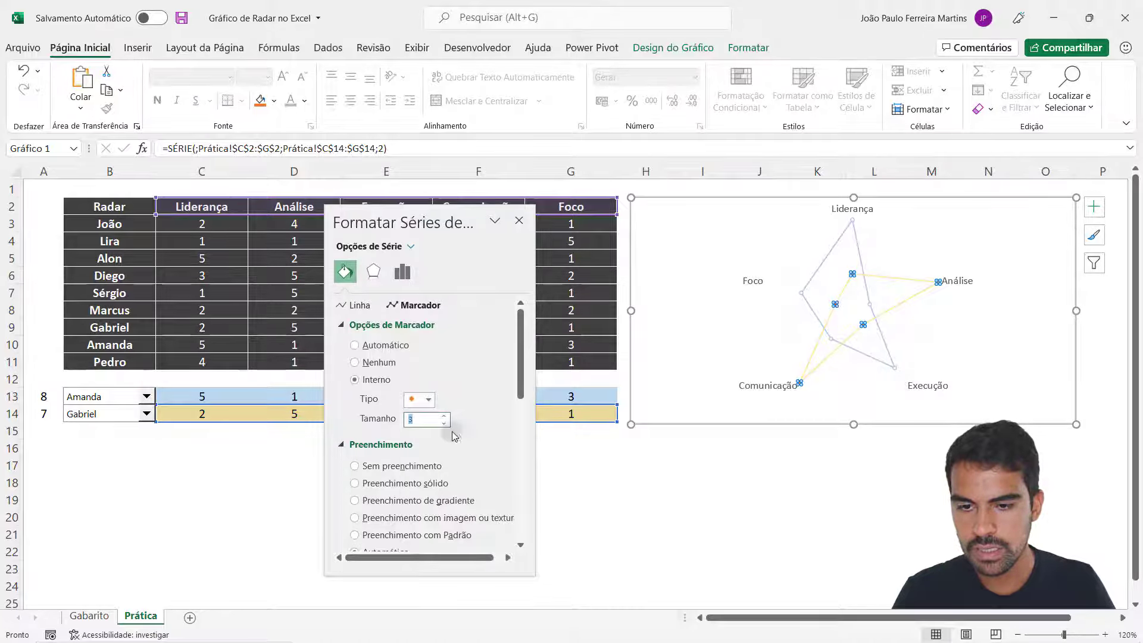
Apply a solid white fill to the Série2 markers, deselect the chart and close the formatting pane
{"action": "scroll", "coordinate": [348, 444], "scroll_direction": "down", "scroll_amount": 1}
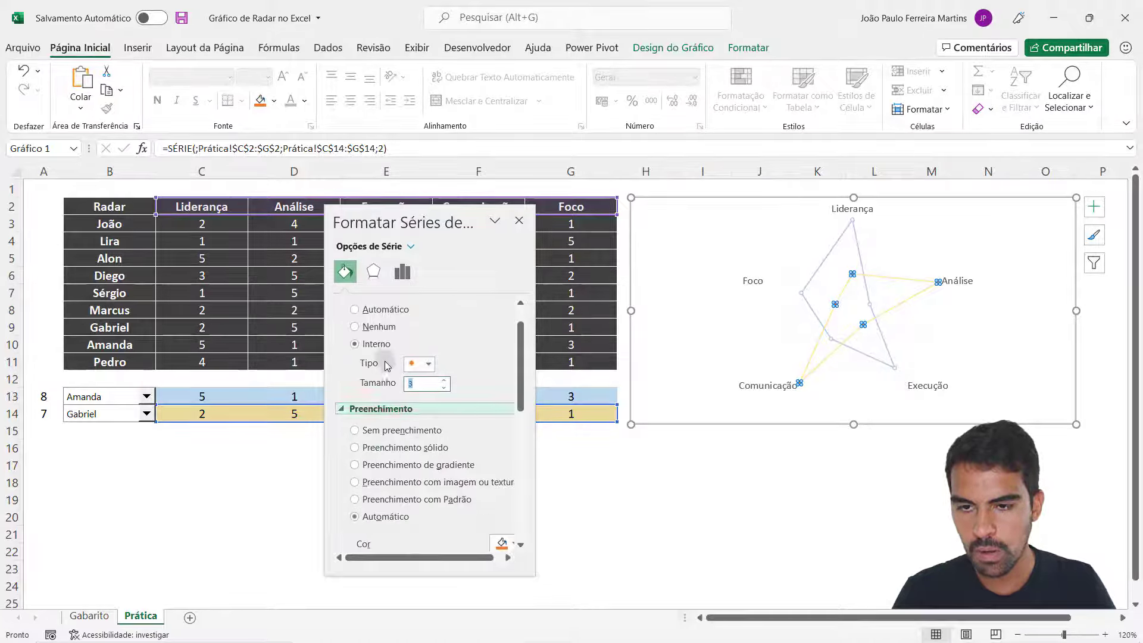
{"action": "scroll", "coordinate": [387, 366], "scroll_direction": "up", "scroll_amount": 1}
{"action": "scroll", "coordinate": [439, 427], "scroll_direction": "down", "scroll_amount": 2}
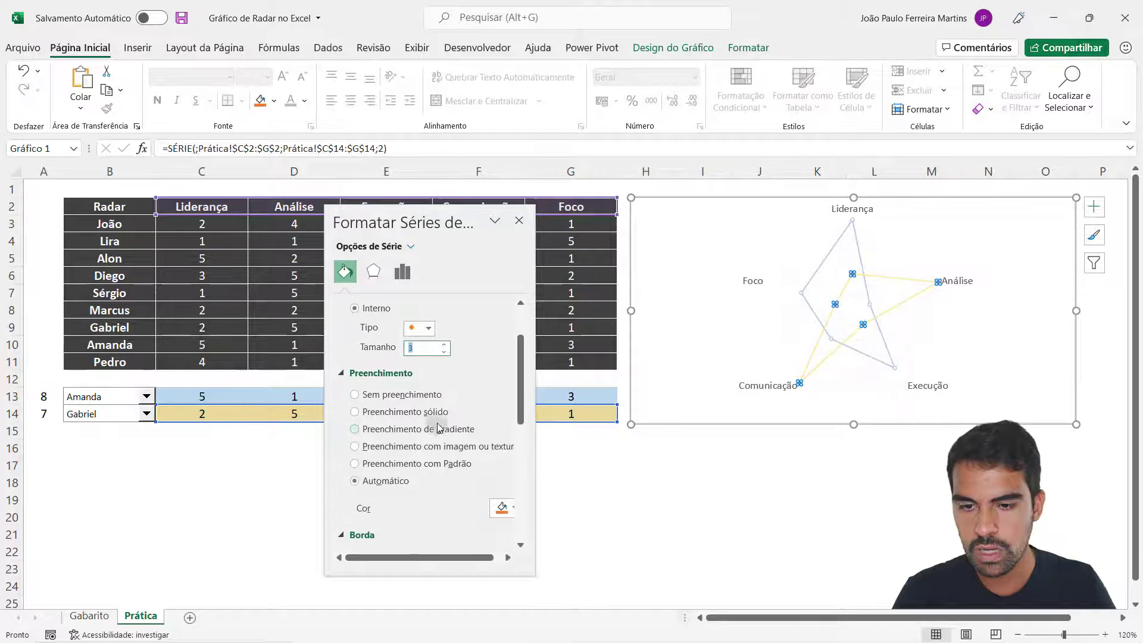
{"action": "left_click", "coordinate": [436, 415]}
{"action": "left_click", "coordinate": [500, 508]}
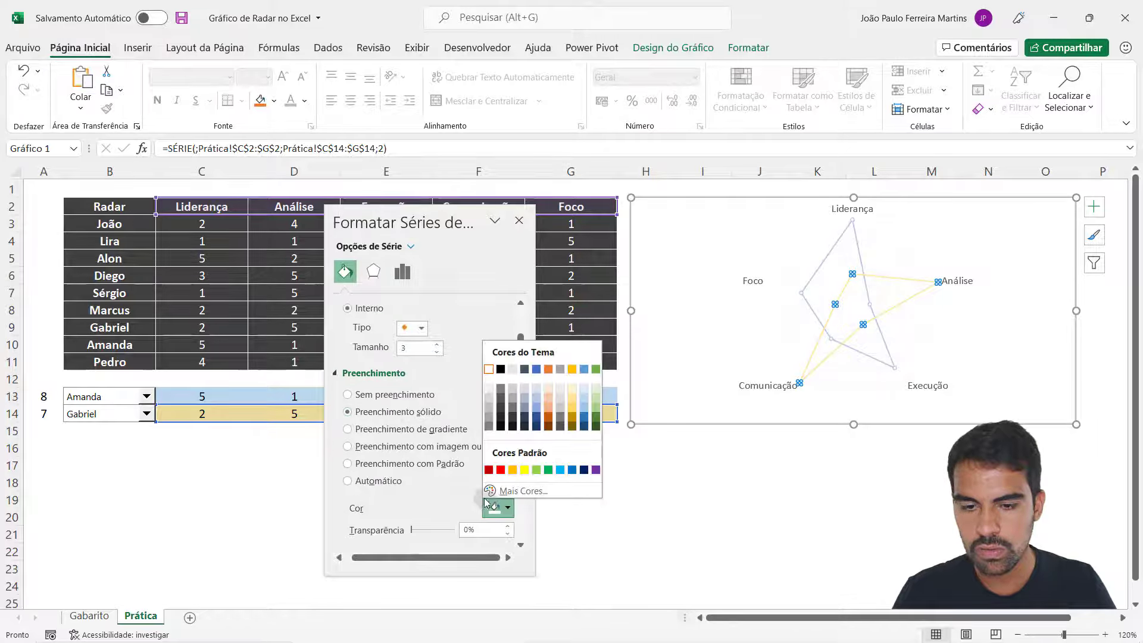
{"action": "left_click", "coordinate": [490, 370]}
{"action": "left_click", "coordinate": [635, 497]}
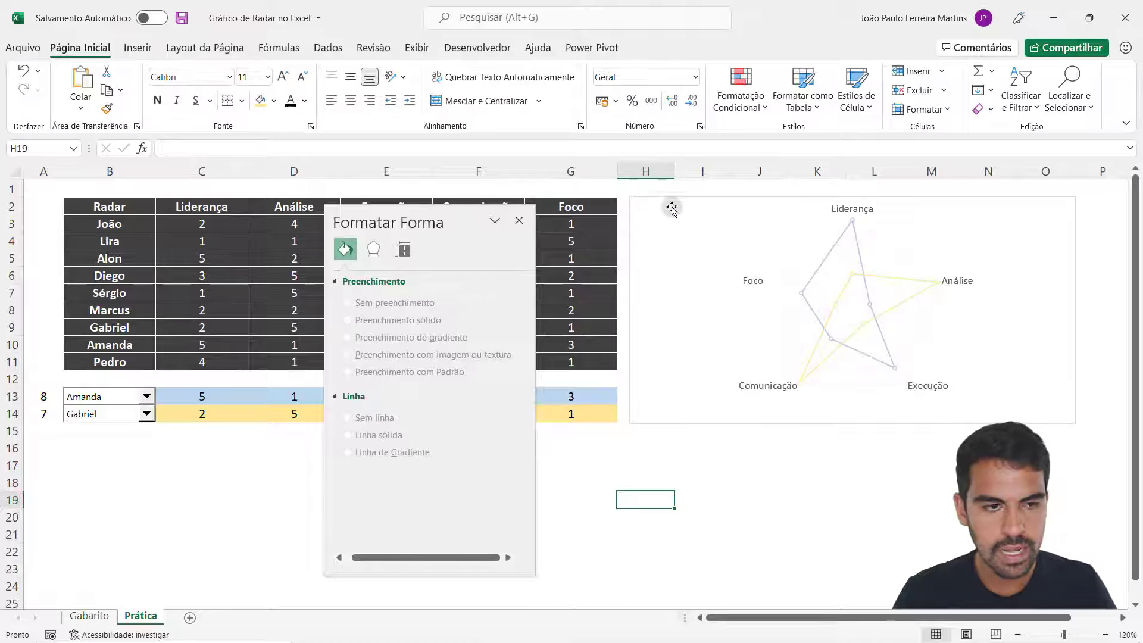
{"action": "left_click", "coordinate": [519, 222]}
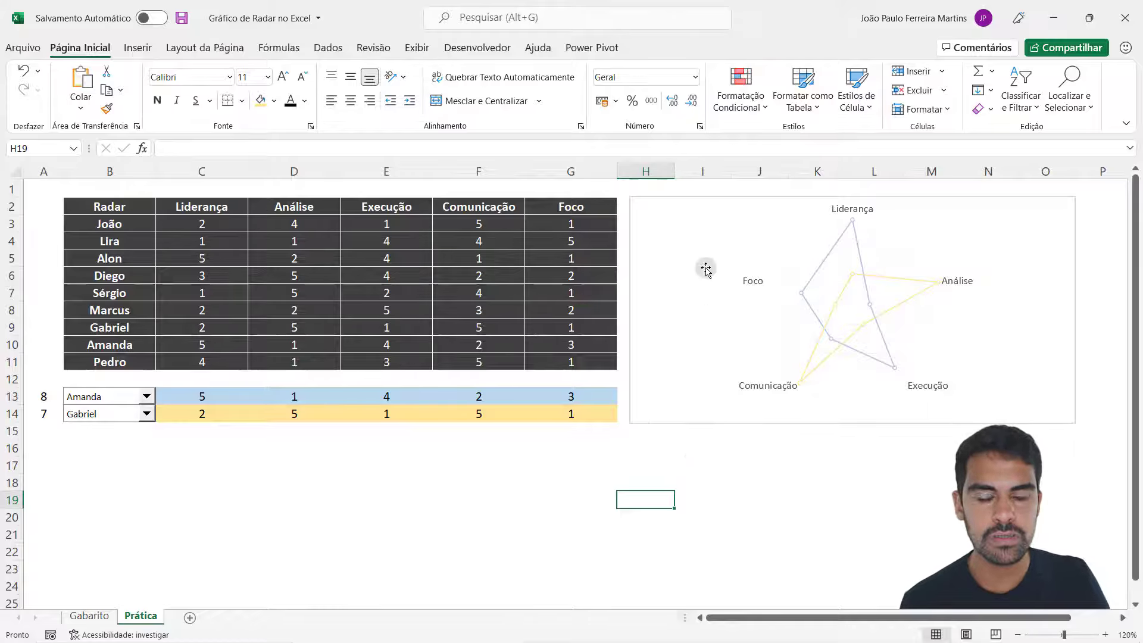
Test the radar chart by switching the row 13 selector to list entries 6, 1, 7 and finally 8
{"action": "left_click", "coordinate": [130, 397]}
{"action": "left_click", "coordinate": [102, 459]}
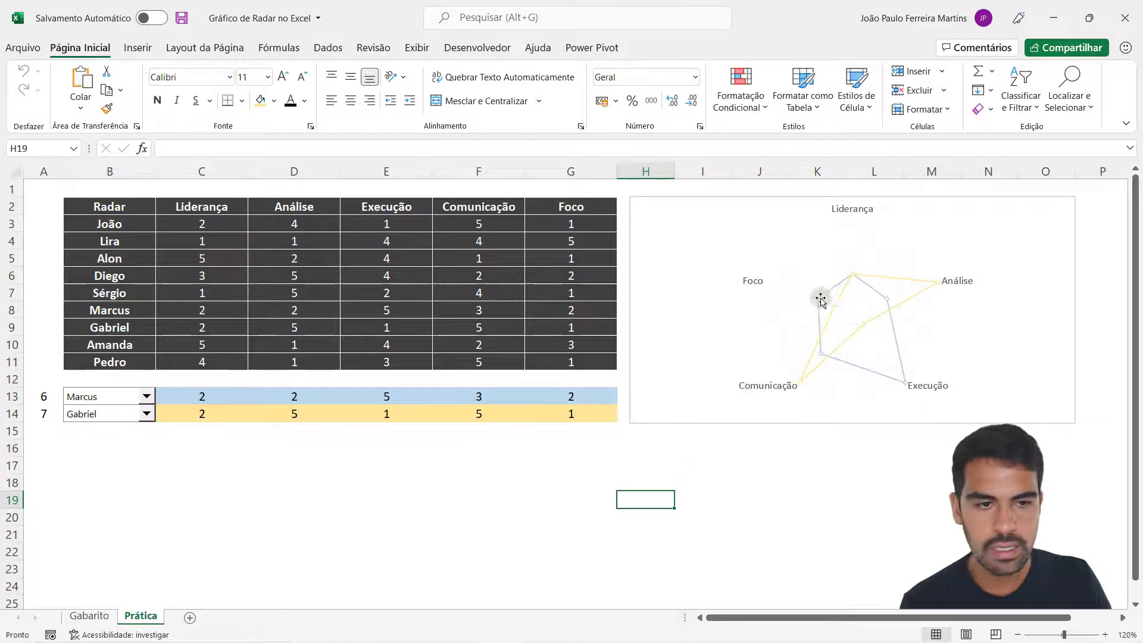
{"action": "left_click", "coordinate": [100, 398]}
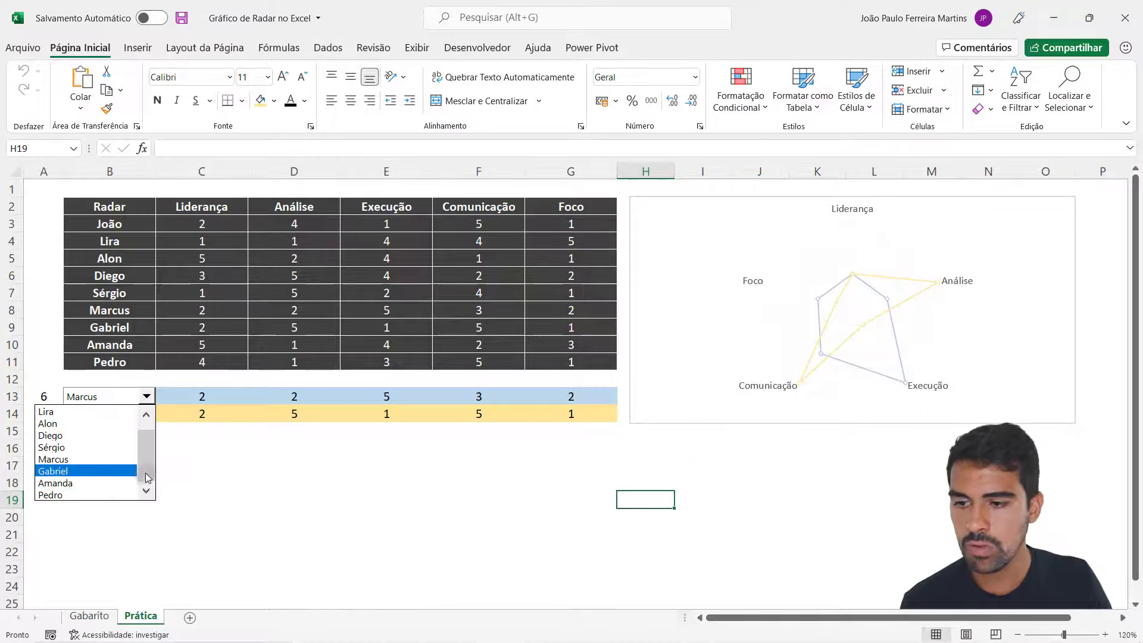
{"action": "scroll", "coordinate": [70, 416], "scroll_direction": "up", "scroll_amount": 1}
{"action": "left_click", "coordinate": [70, 412]}
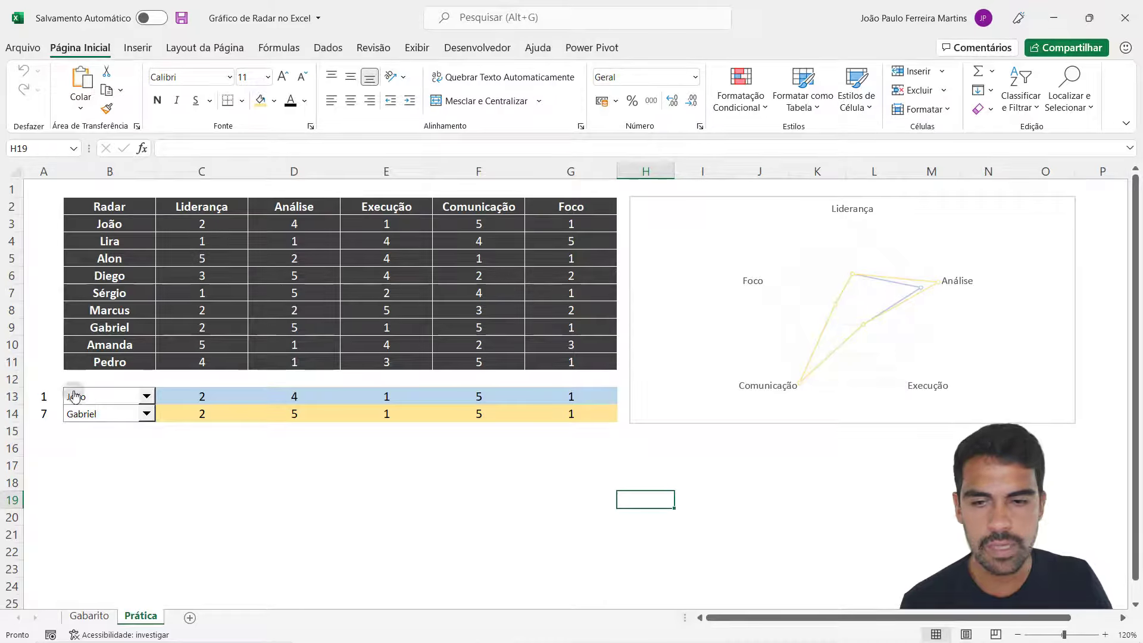
{"action": "left_click", "coordinate": [74, 396]}
{"action": "left_click", "coordinate": [101, 435]}
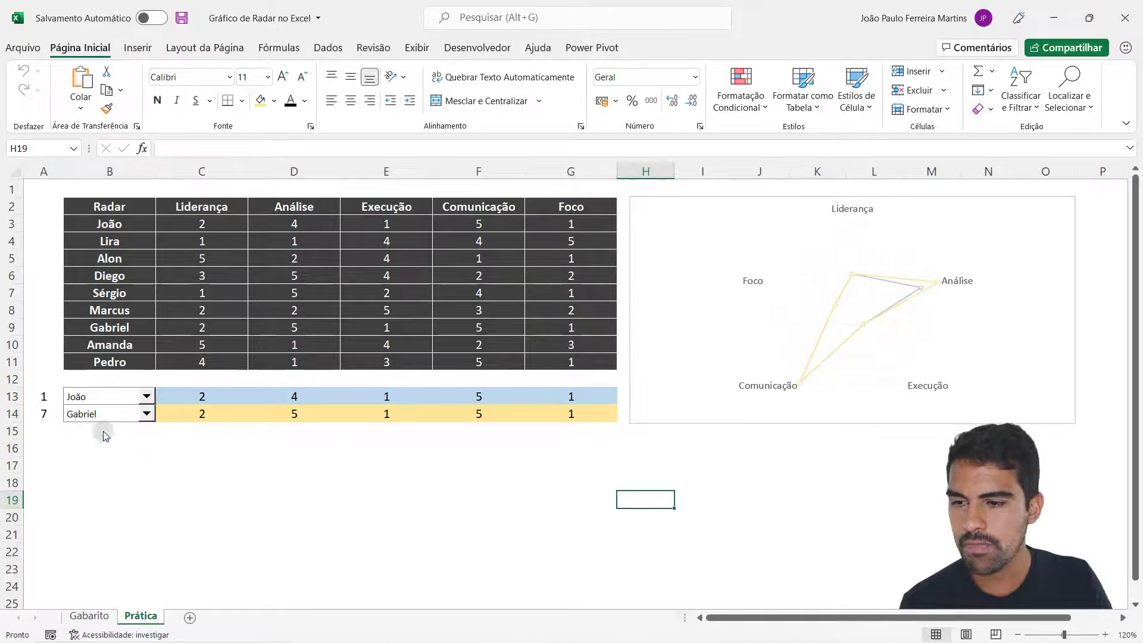
{"action": "left_click", "coordinate": [89, 398]}
{"action": "left_click", "coordinate": [113, 474]}
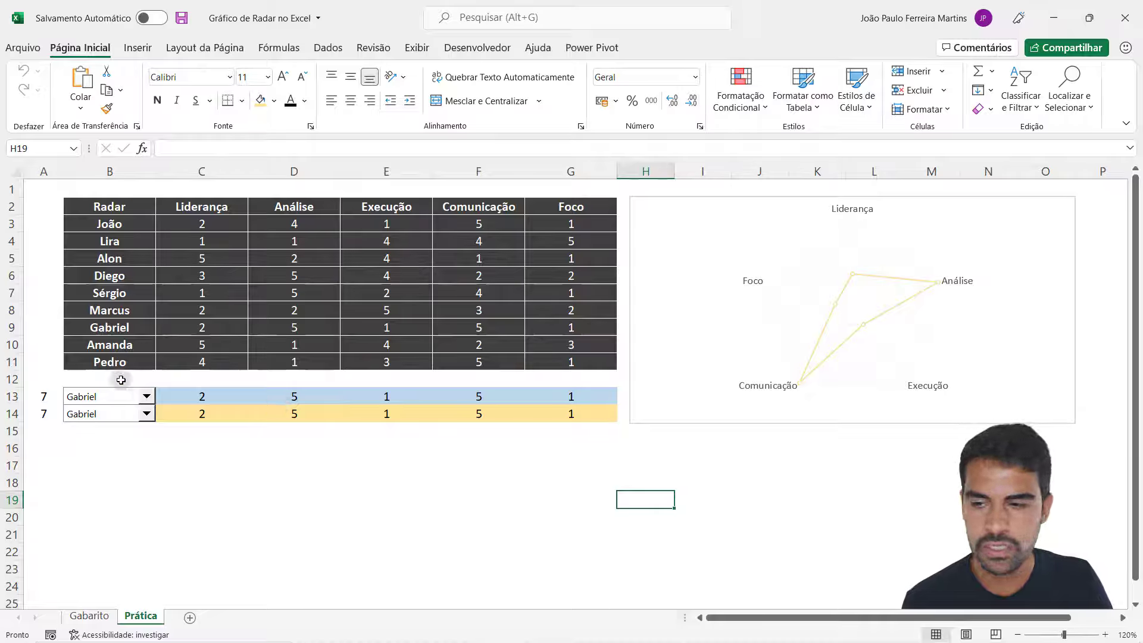
{"action": "left_click", "coordinate": [124, 398]}
{"action": "left_click", "coordinate": [84, 483]}
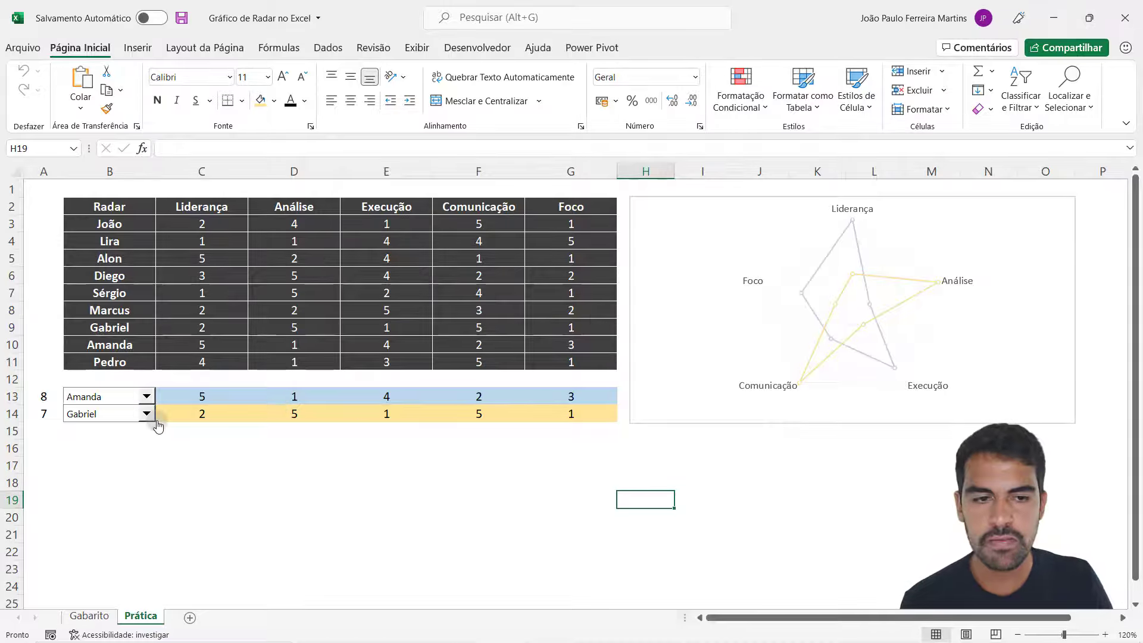